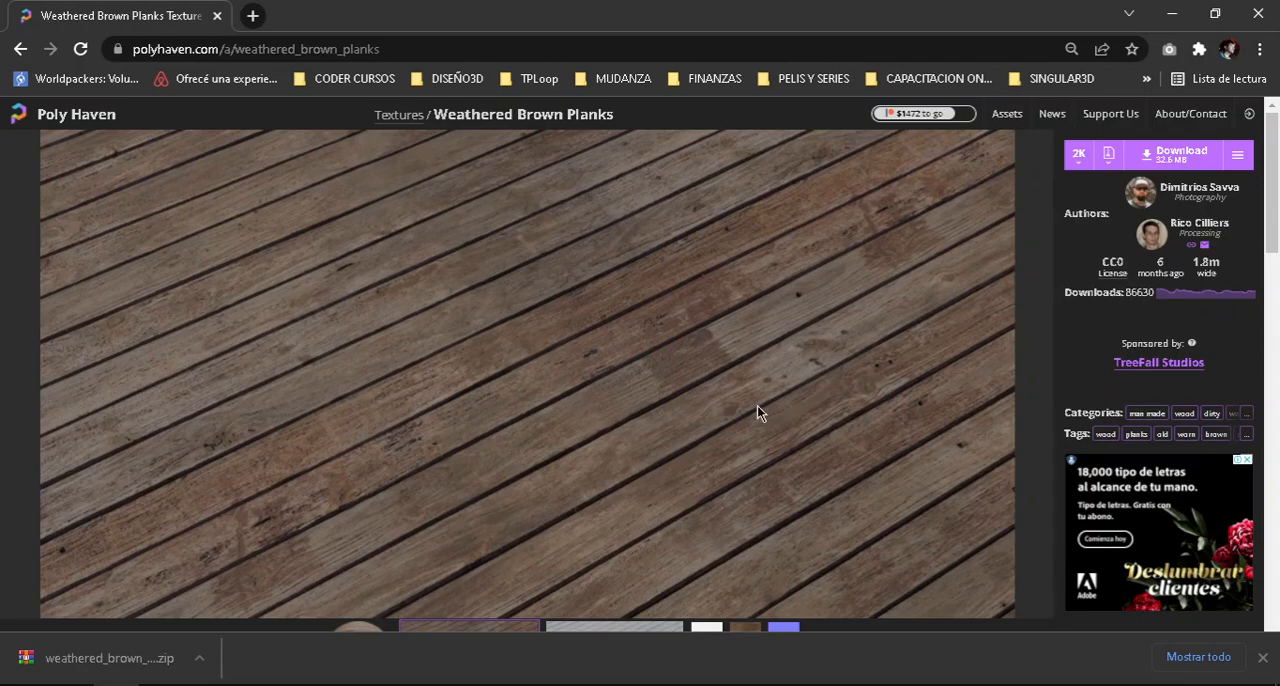
Switch to Acrobat and review topic 4.1 Materials in the course programme PDF, including the Hypershade editor and material creation items.
mouse_move(742, 682)
click(730, 620)
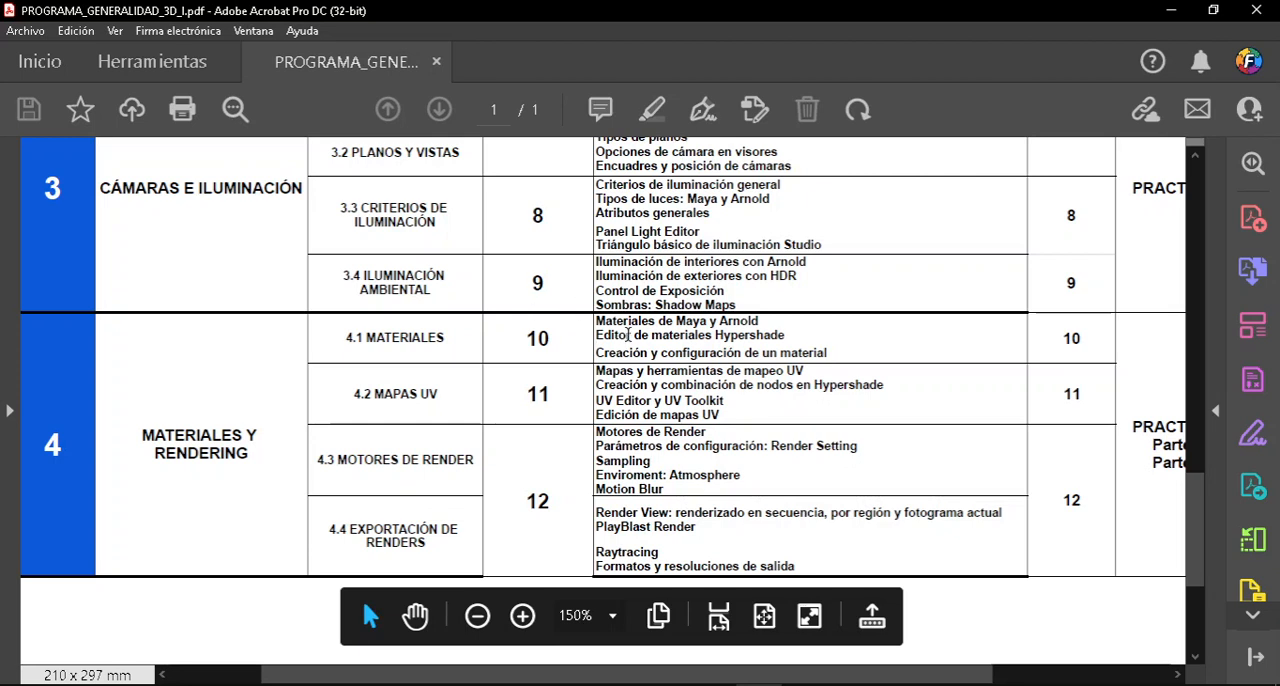
drag(632, 335, 751, 338)
click(727, 322)
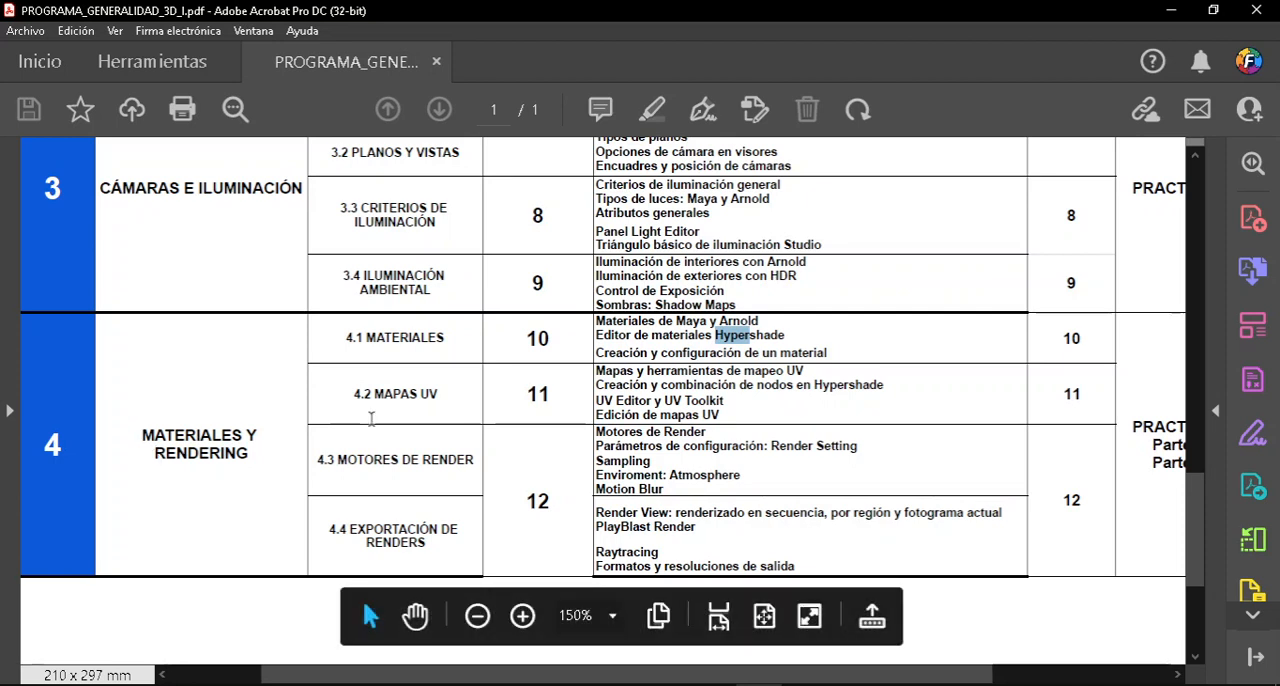
click(652, 360)
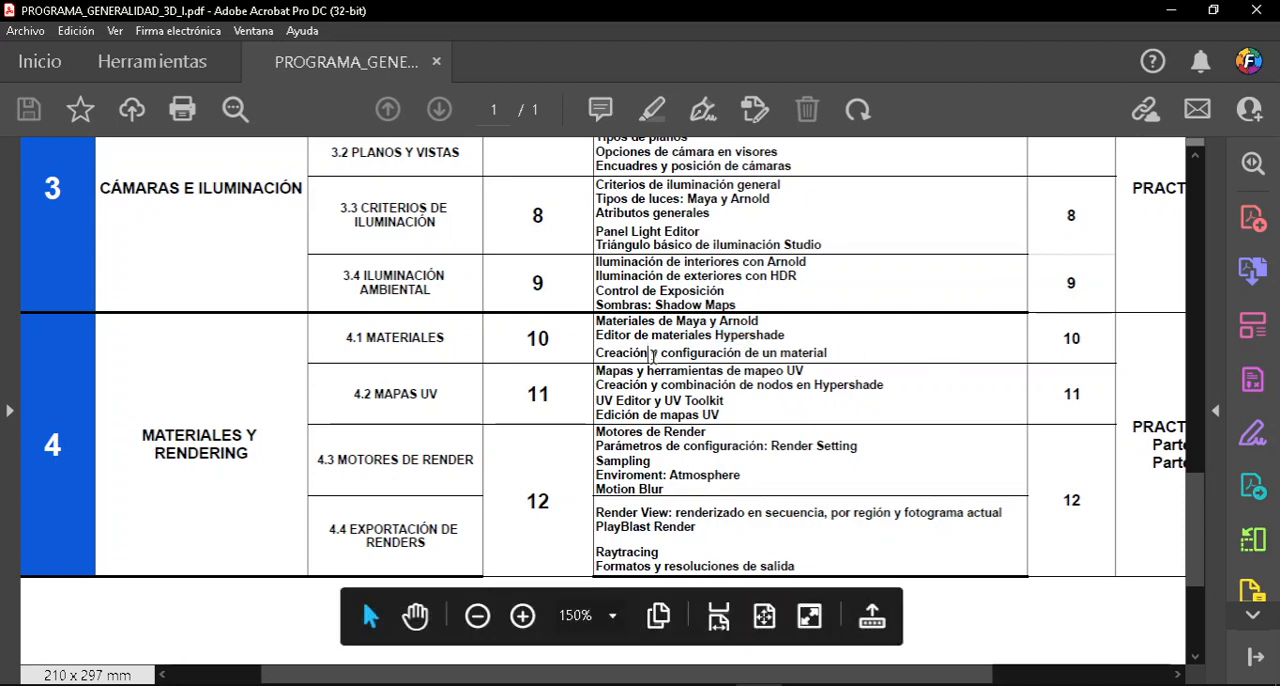
click(1171, 10)
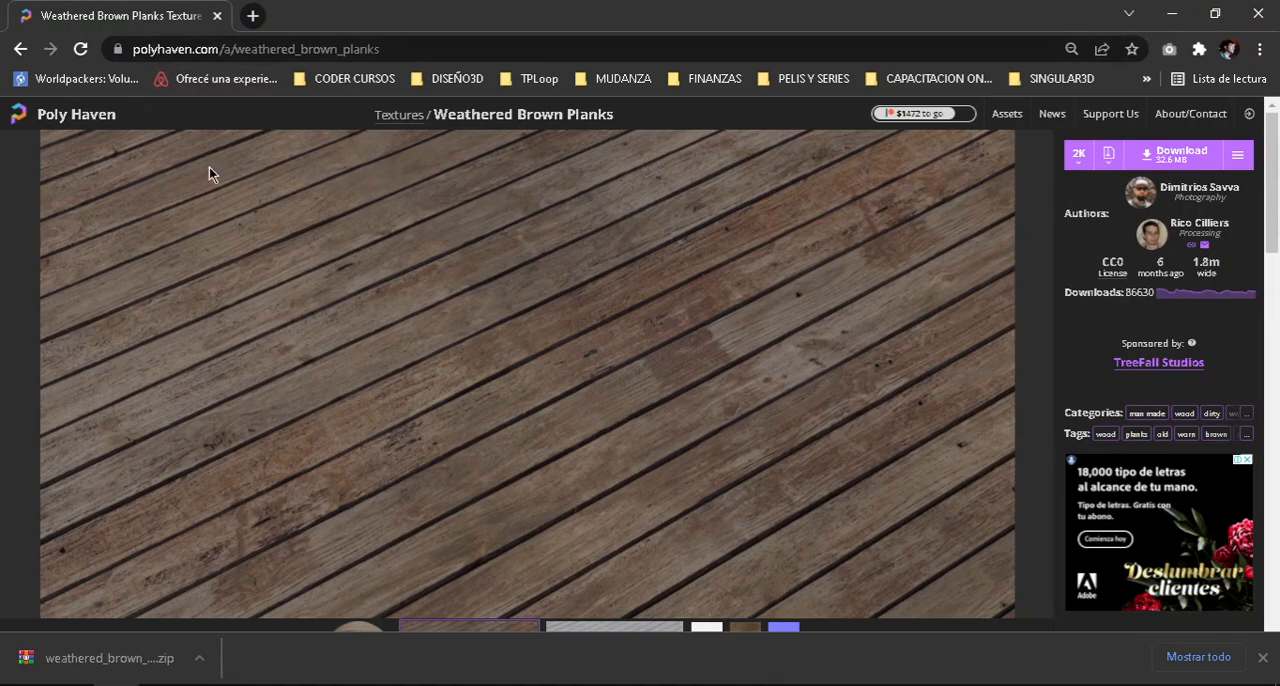
Go to the Poly Haven home page, browse its texture library and open the Weathered Brown Planks texture.
click(84, 118)
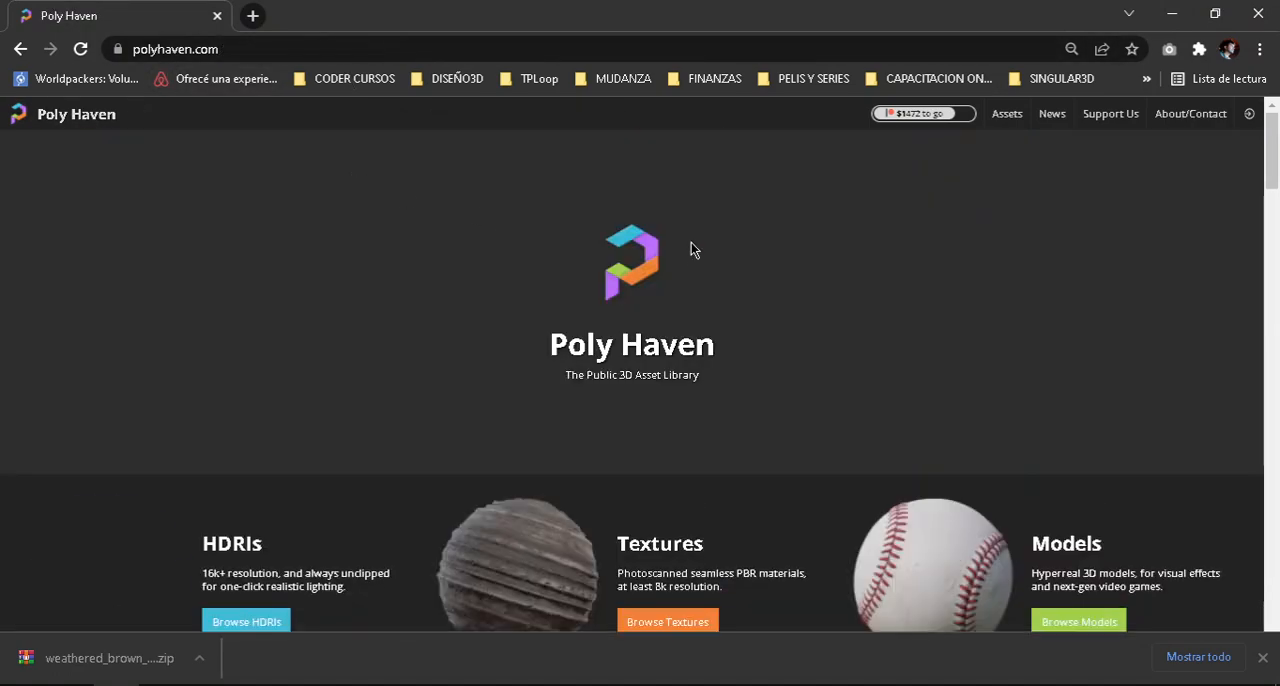
scroll(767, 305, down, 2)
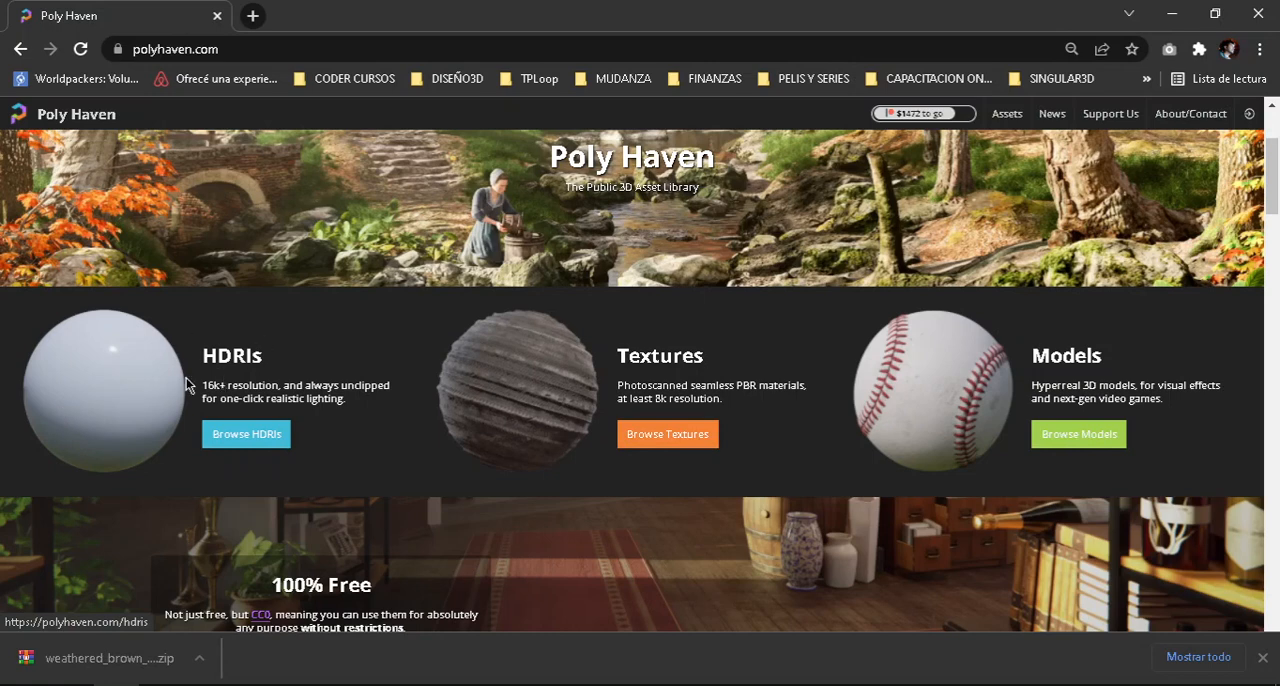
click(562, 397)
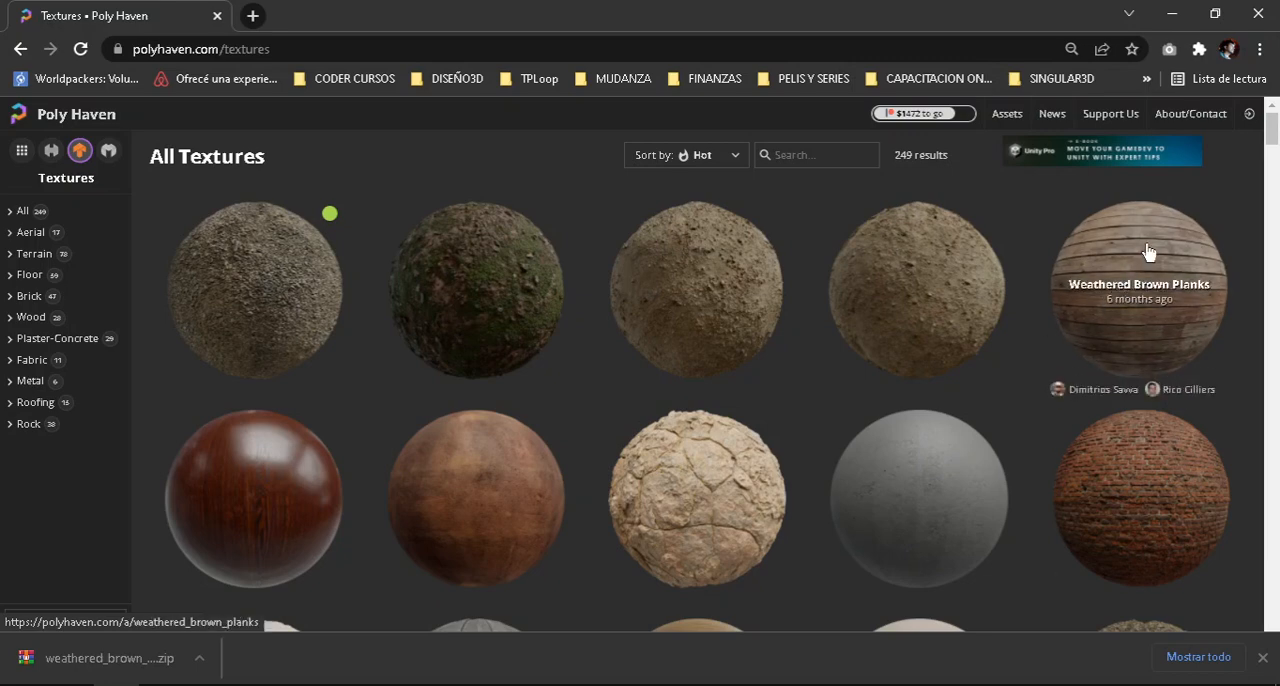
click(1147, 251)
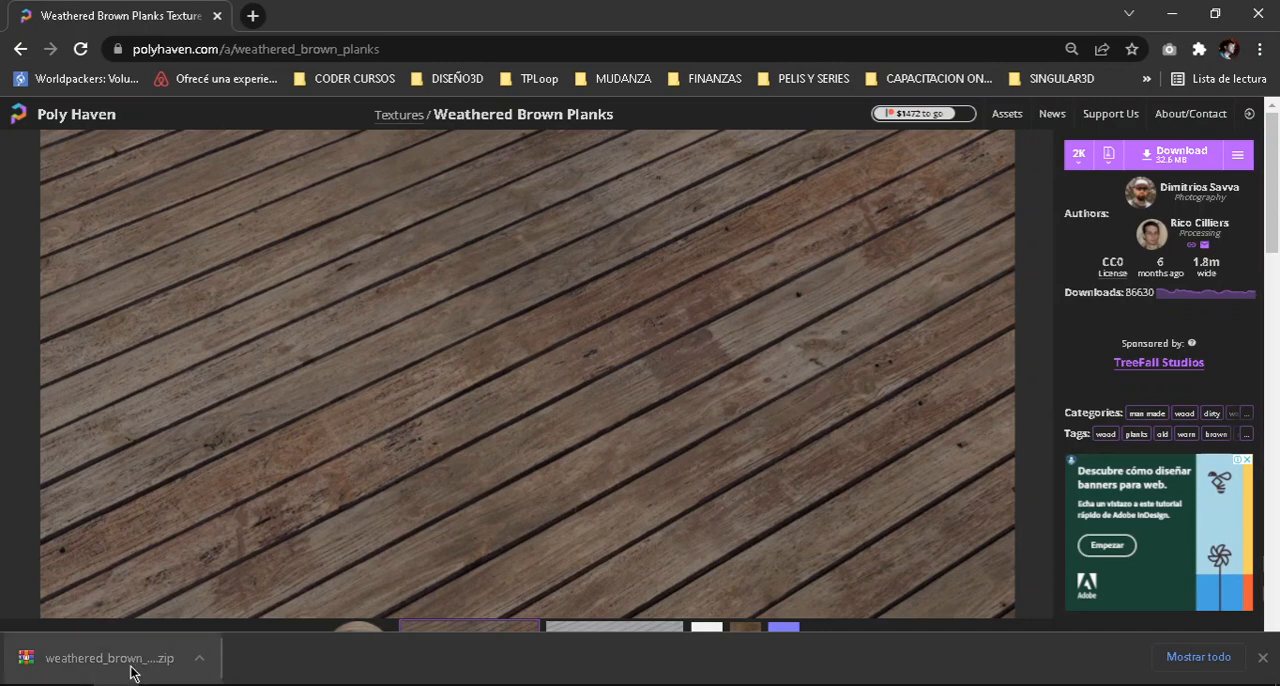
Switch to Maya and select the cube in the perspective view, framed closer.
click(1177, 20)
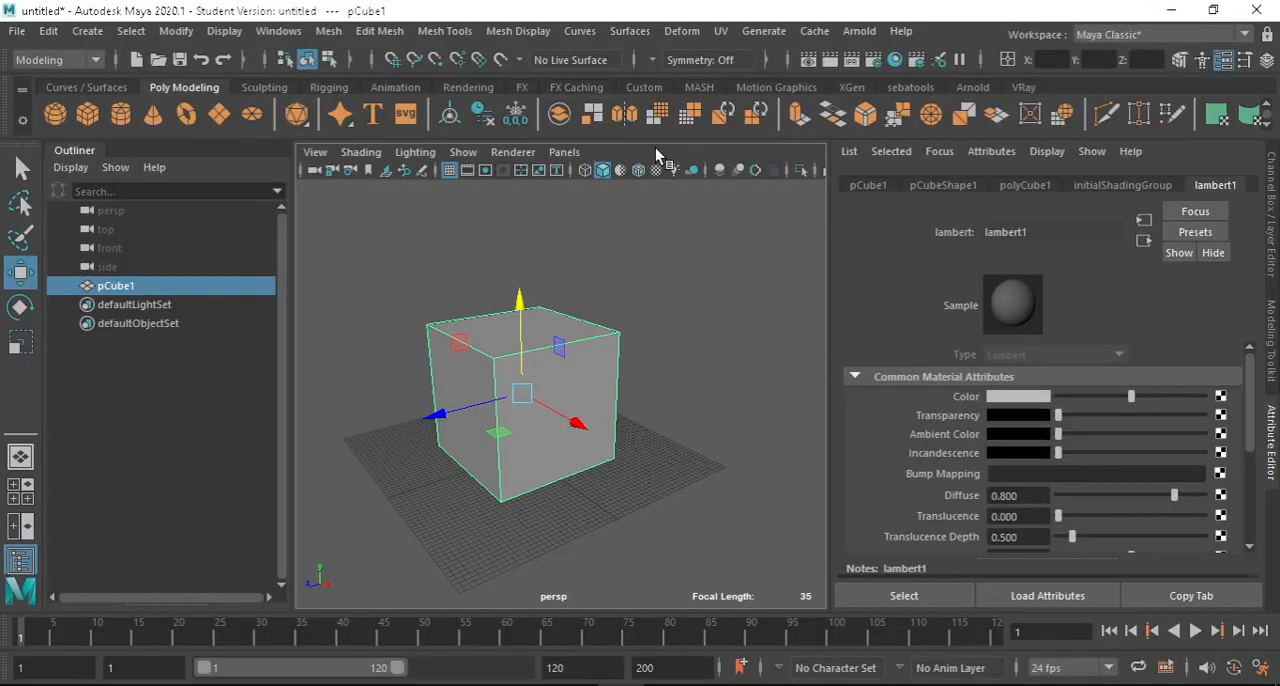
click(668, 303)
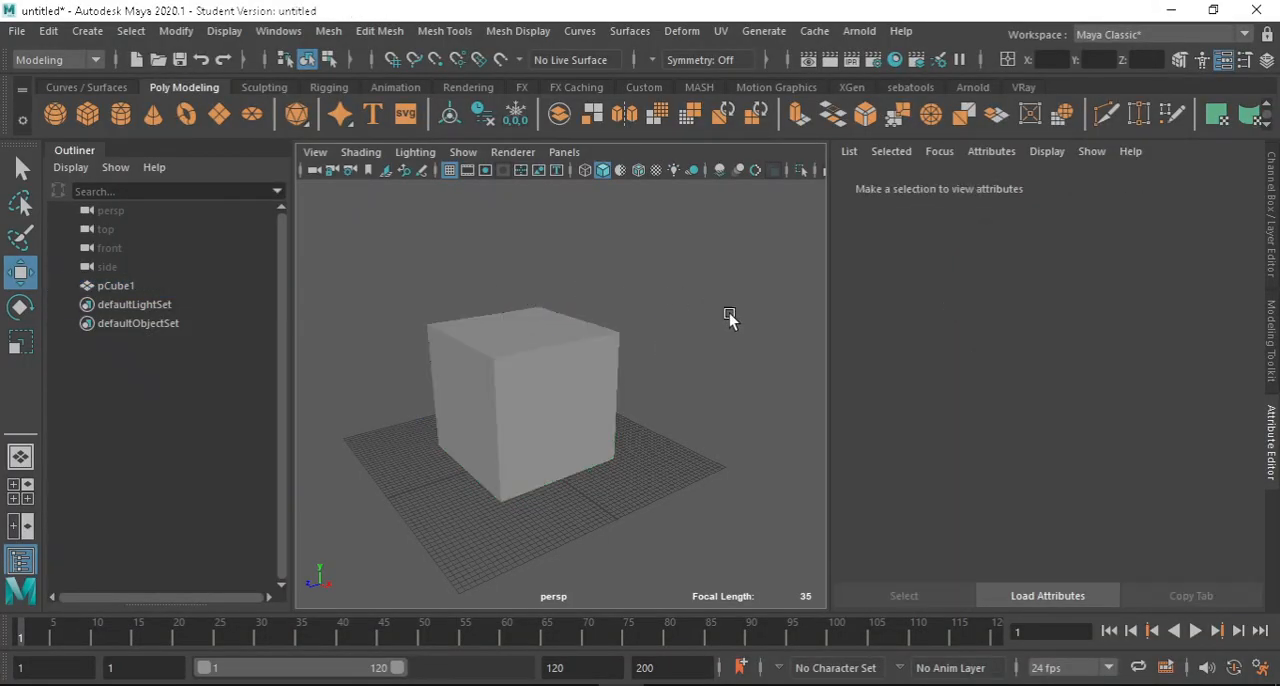
click(583, 374)
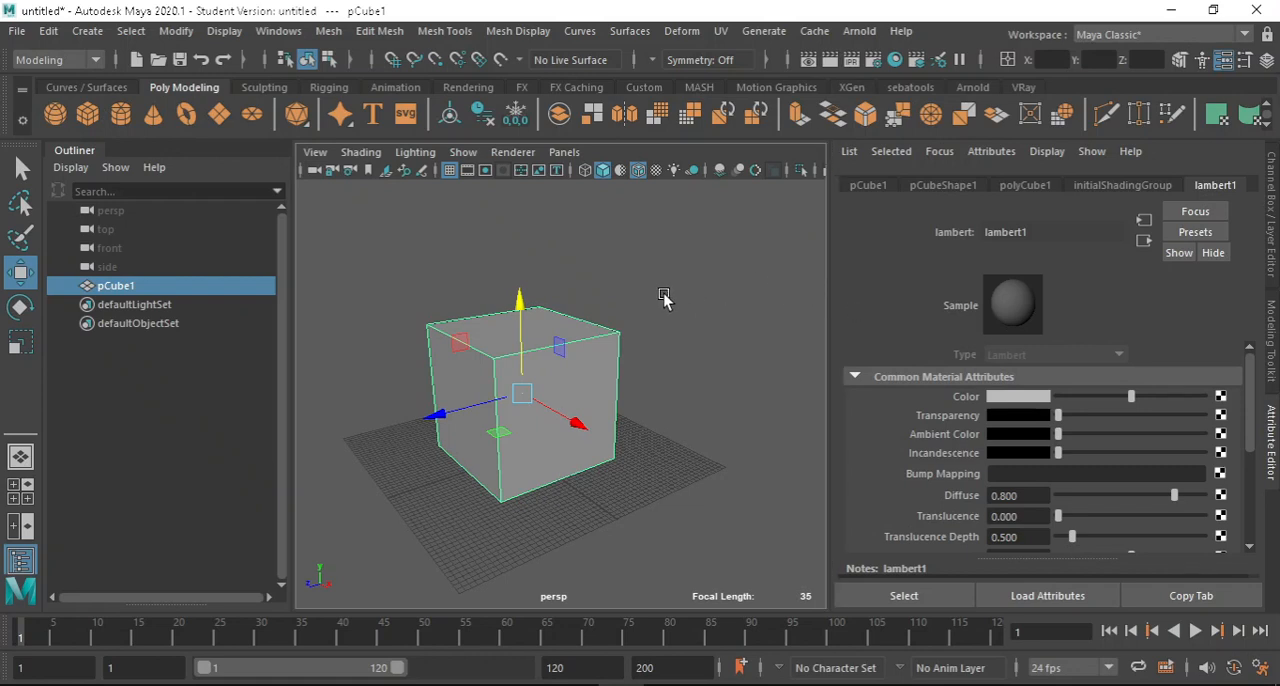
scroll(590, 365, up, 5)
scroll(620, 325, down, 5)
scroll(630, 336, up, 3)
alt+middle_drag(623, 331, 666, 277)
alt+drag(552, 299, 668, 265)
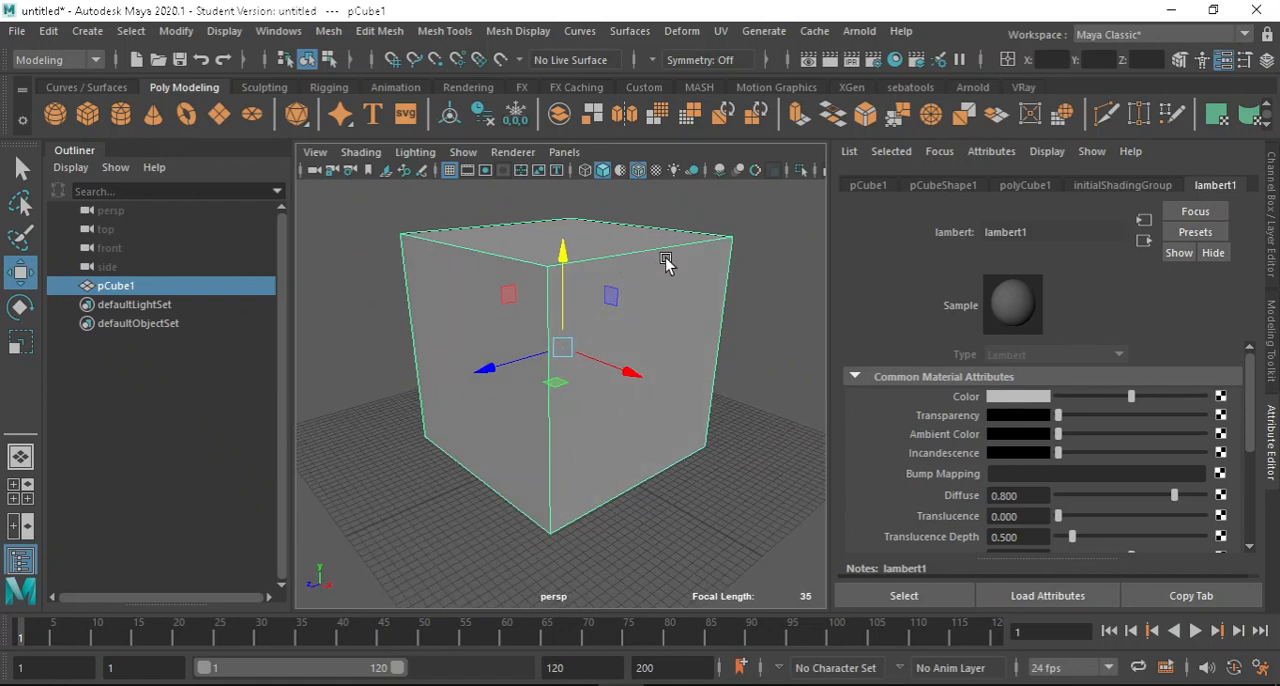
Examine the cube's shape attributes and the common attributes of its lambert1 material in the Attribute Editor.
click(1272, 432)
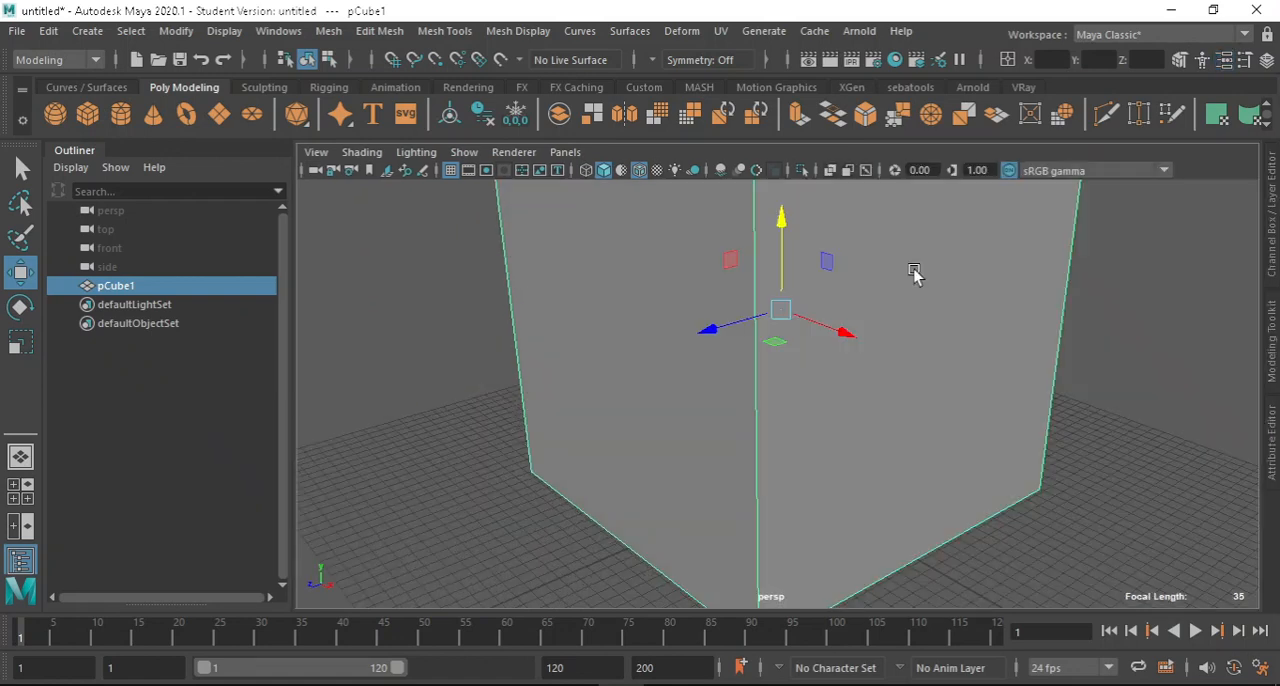
click(1271, 445)
click(946, 188)
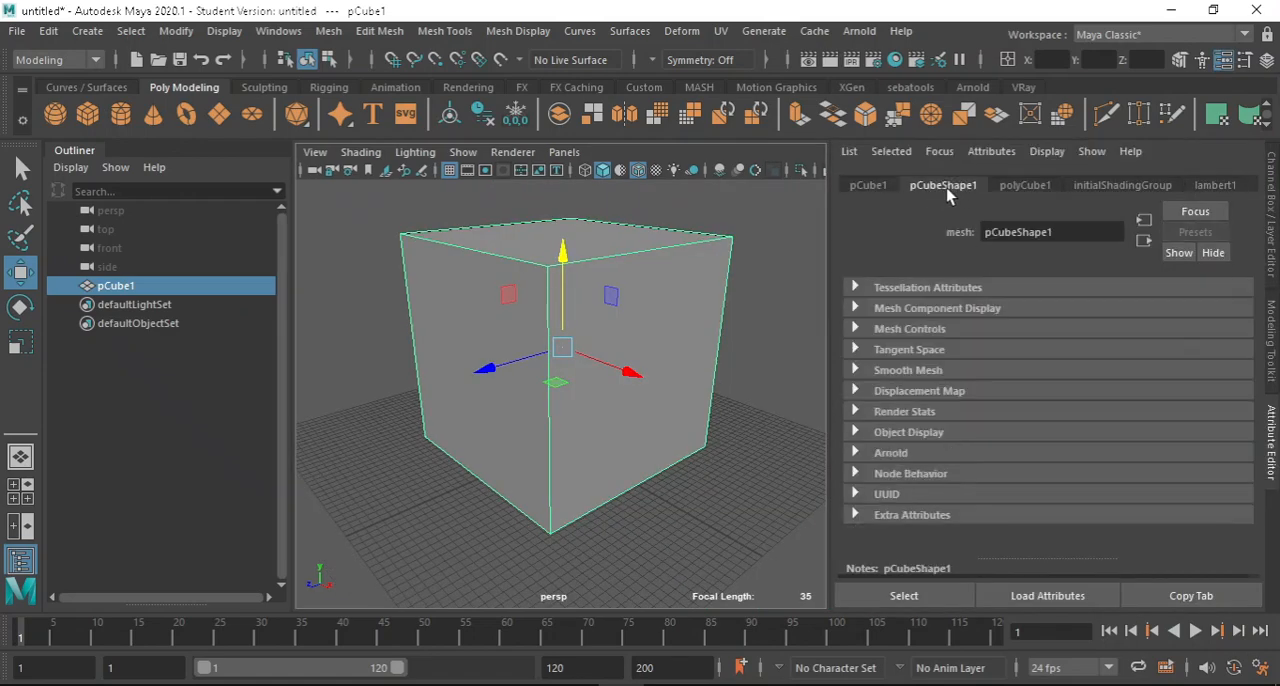
click(1207, 185)
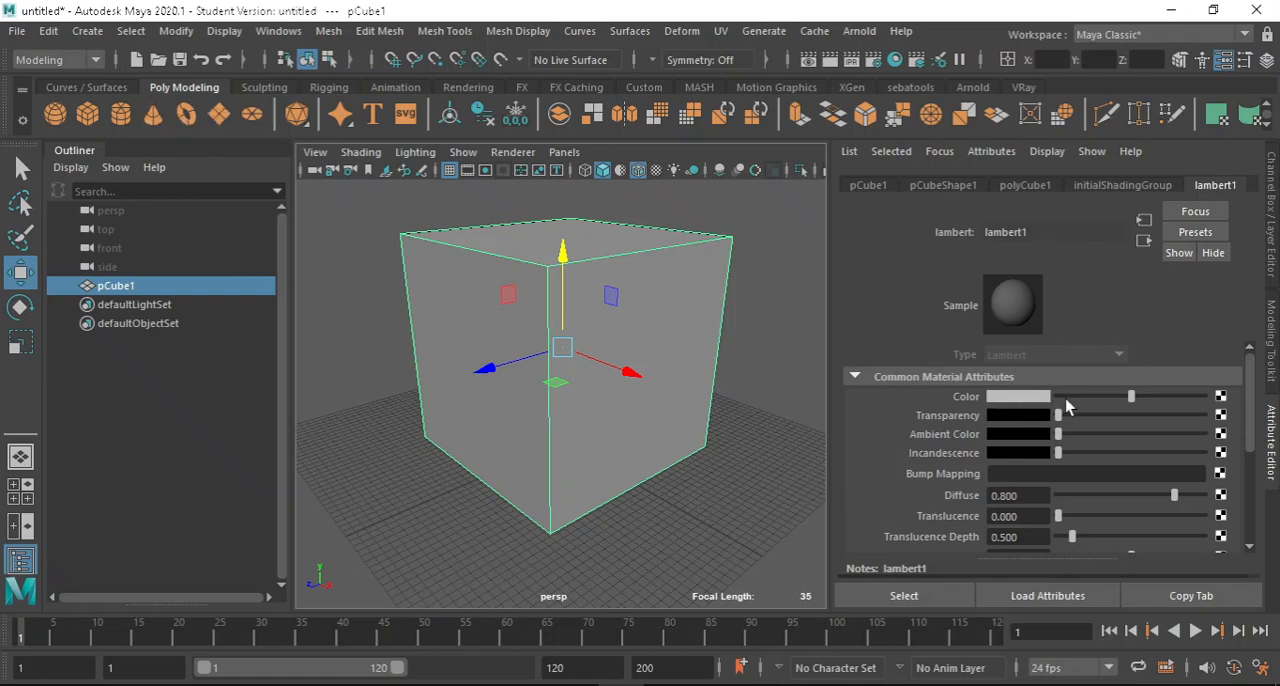
scroll(1043, 466, down, 3)
scroll(1040, 448, up, 3)
Darken the Color of the lambert1 material to a medium grey.
click(1030, 397)
drag(1008, 482, 935, 482)
drag(1145, 400, 1103, 397)
click(1018, 397)
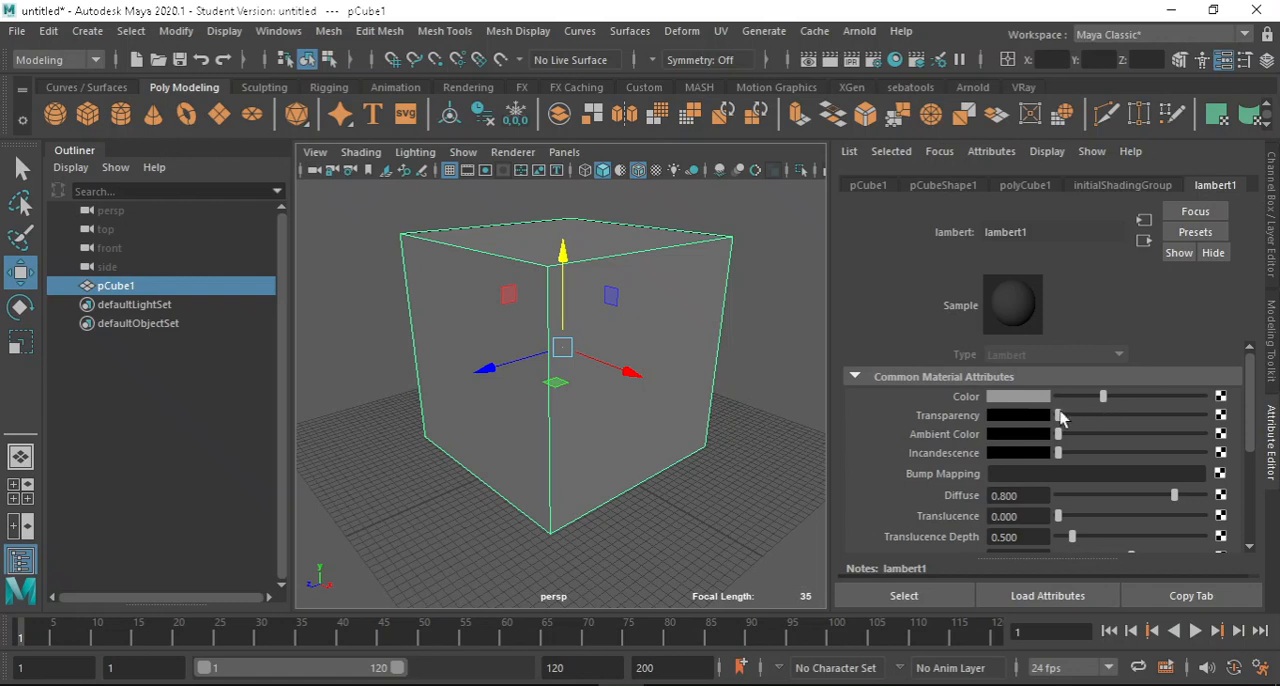
Try lambert1's Transparency and Incandescence, leaving both at black, and lighten its Color to a light grey.
drag(1060, 415, 1040, 396)
drag(1070, 456, 1036, 449)
scroll(1039, 480, down, 1)
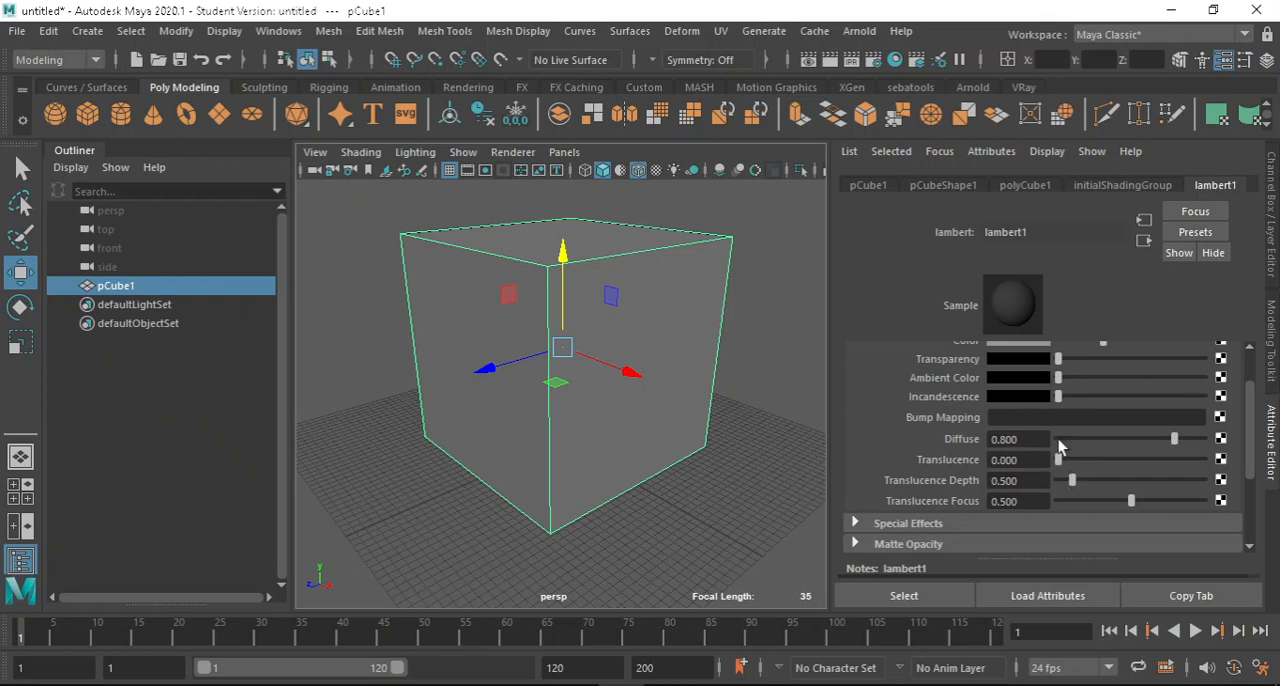
scroll(1083, 481, up, 1)
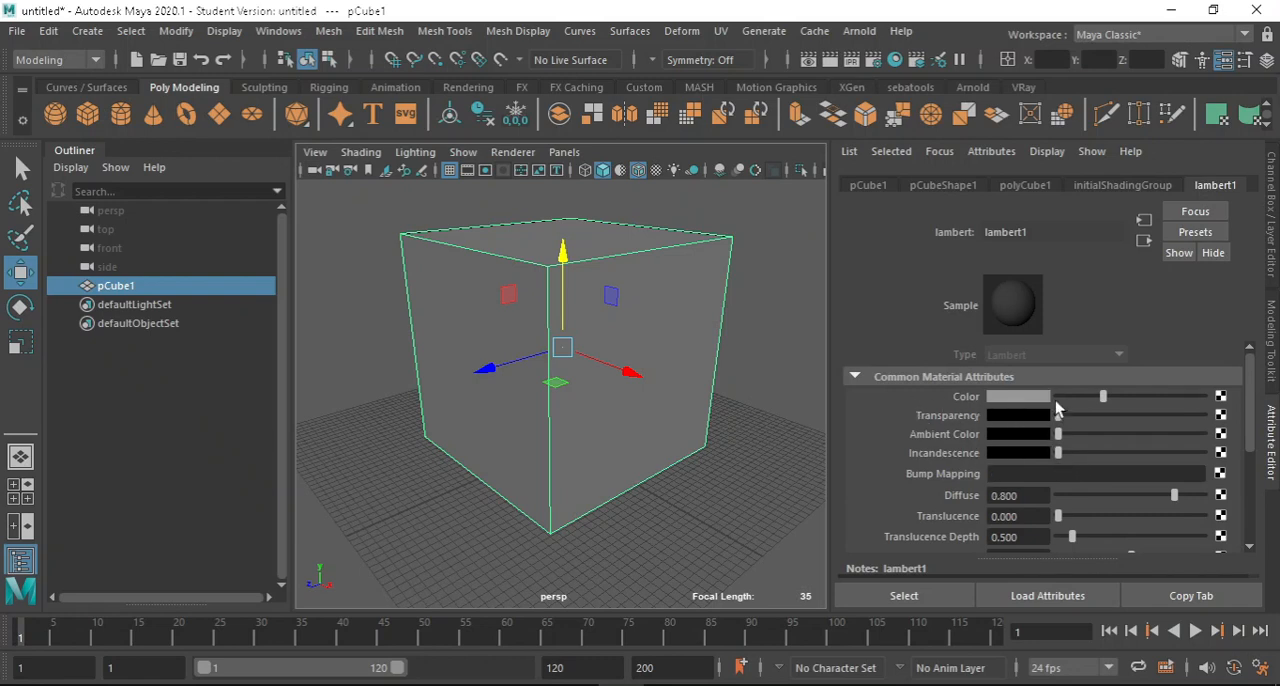
drag(1104, 400, 1128, 397)
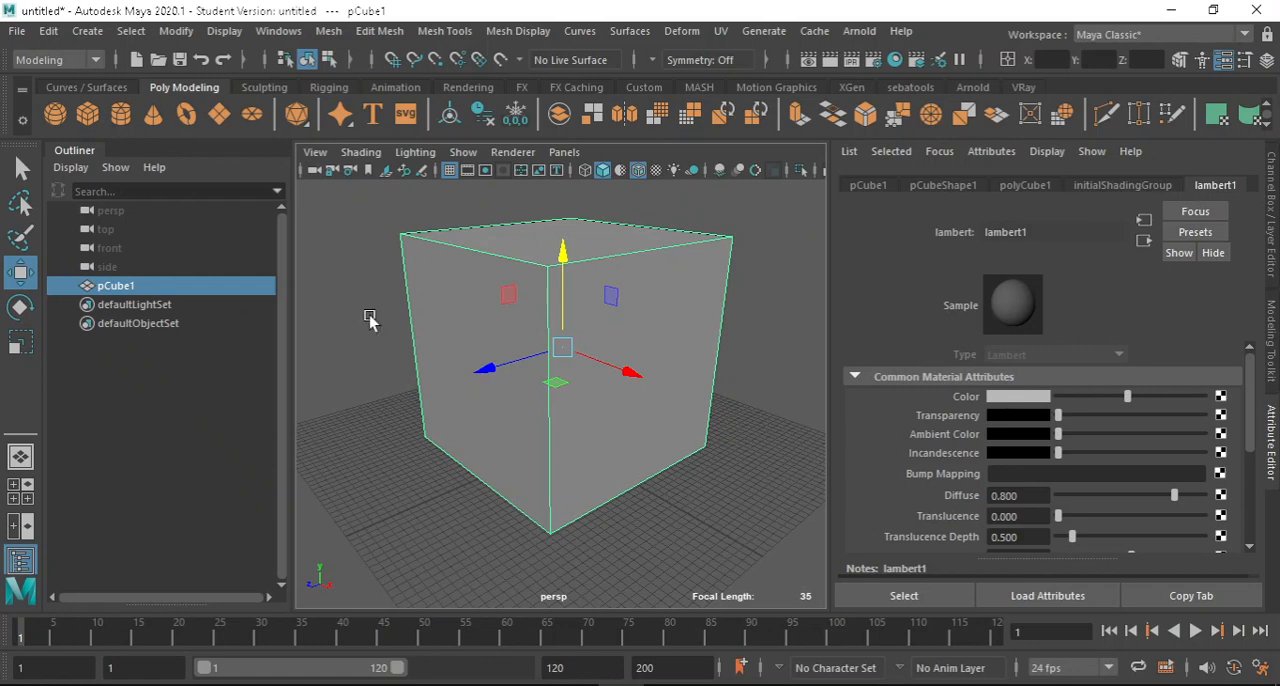
Open the Assign New Material window for the cube and reposition it over the viewport.
right_click(676, 268)
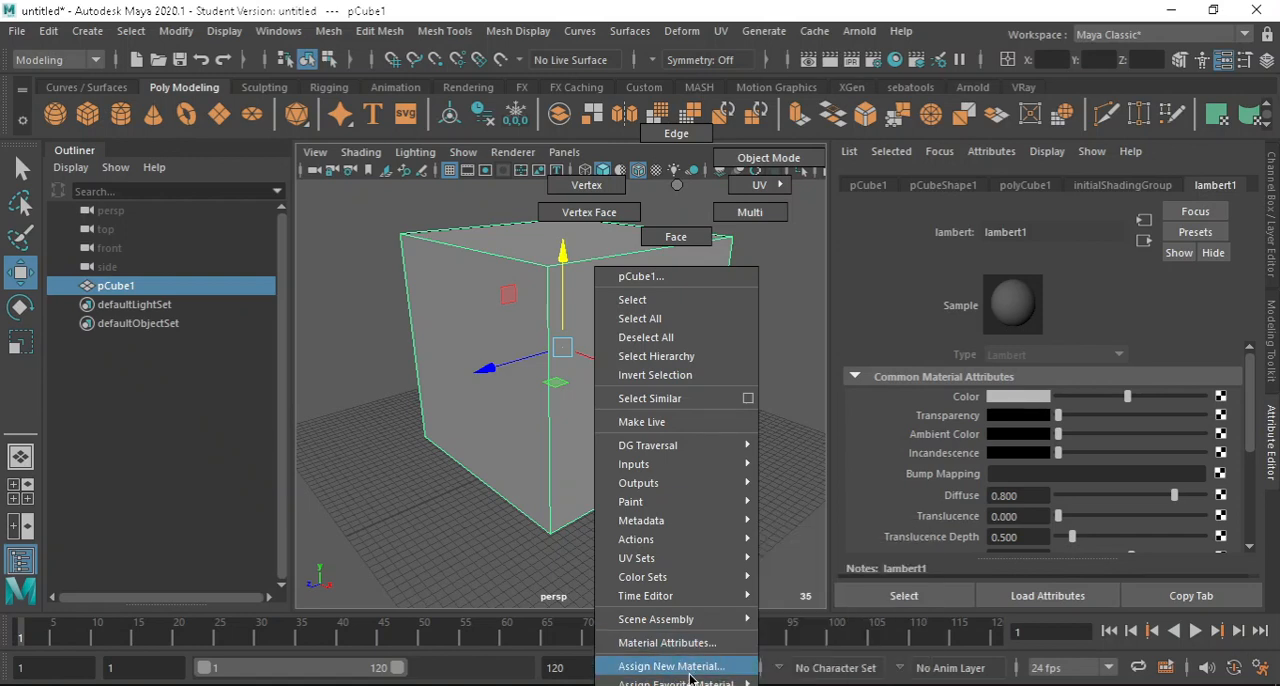
mouse_move(690, 682)
mouse_move(700, 683)
click(670, 666)
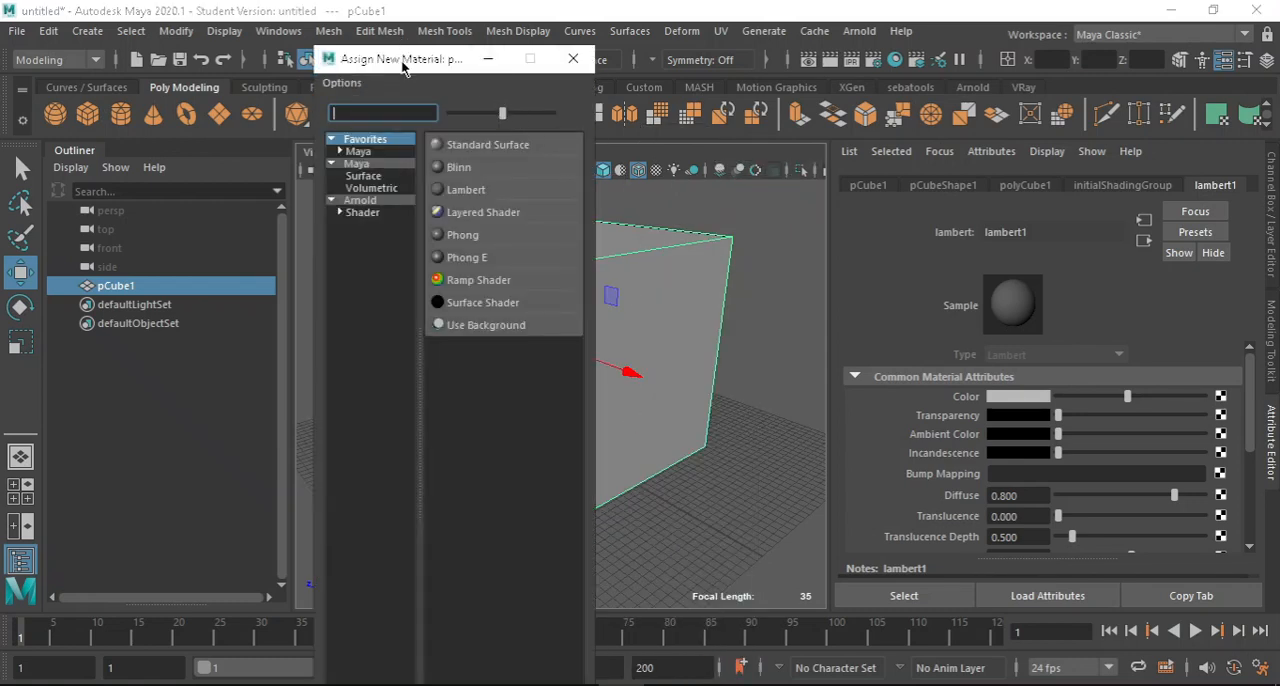
drag(404, 62, 481, 132)
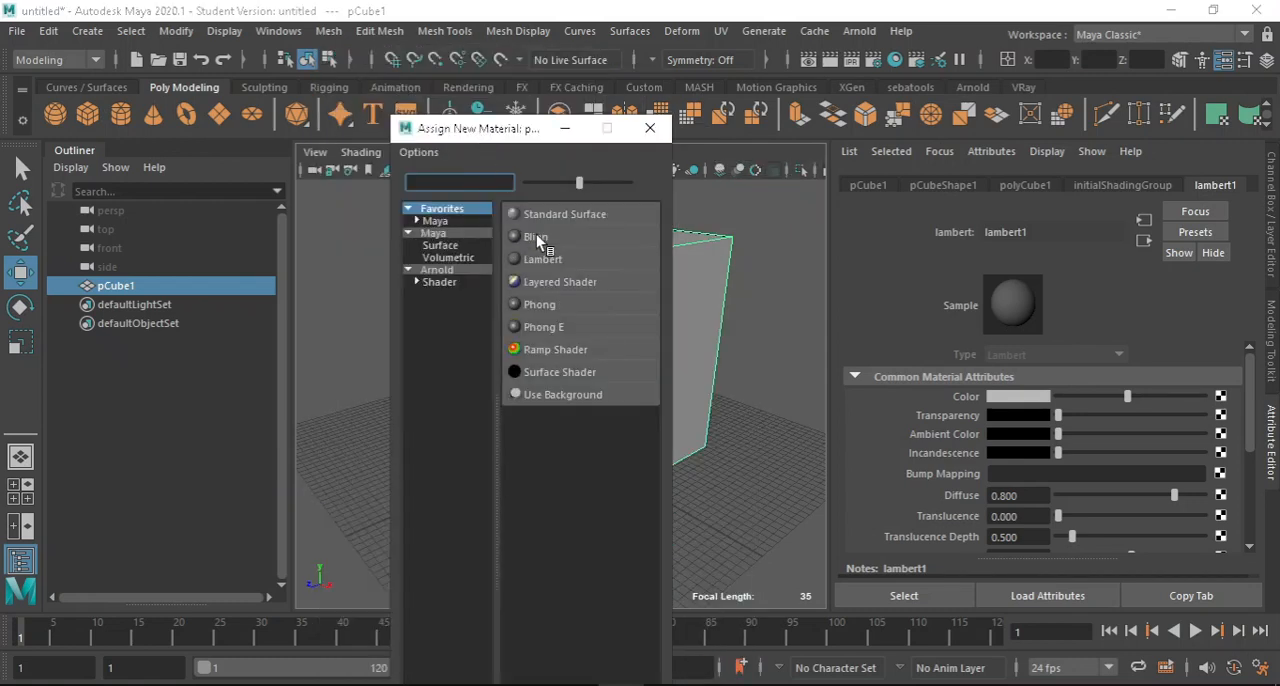
Examine the Maya surface and volumetric shader lists and the Arnold shader list among the assignable materials.
click(433, 234)
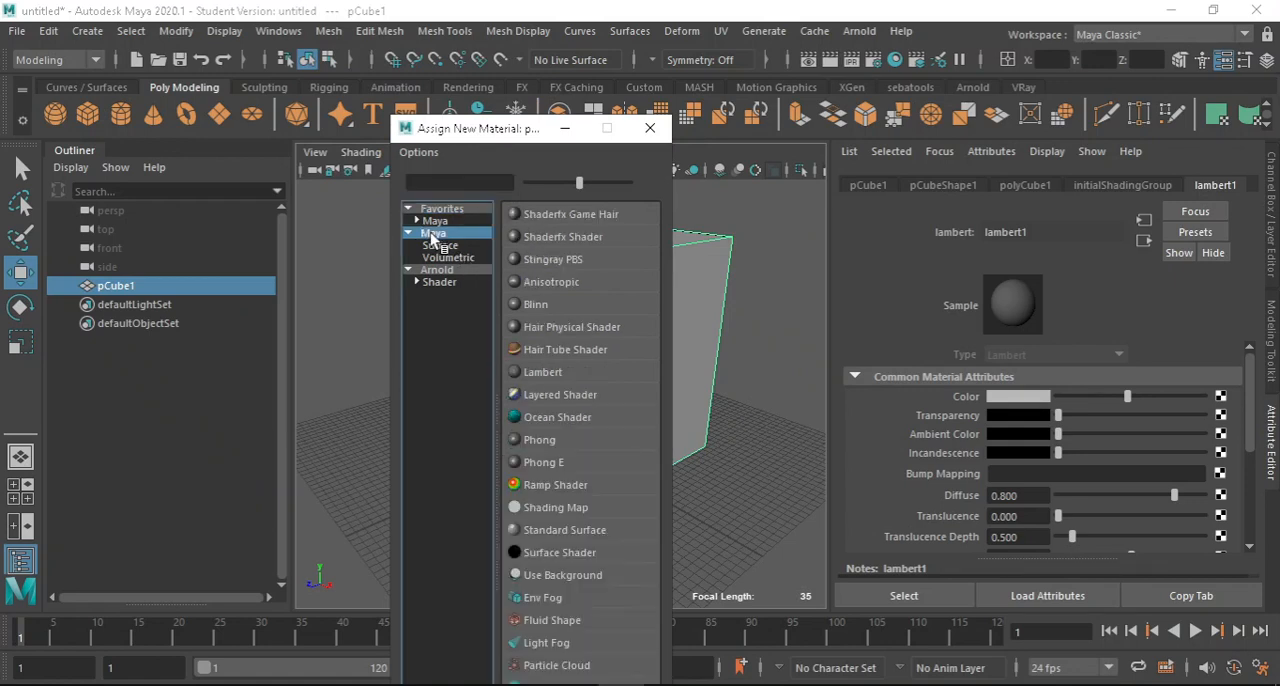
click(437, 270)
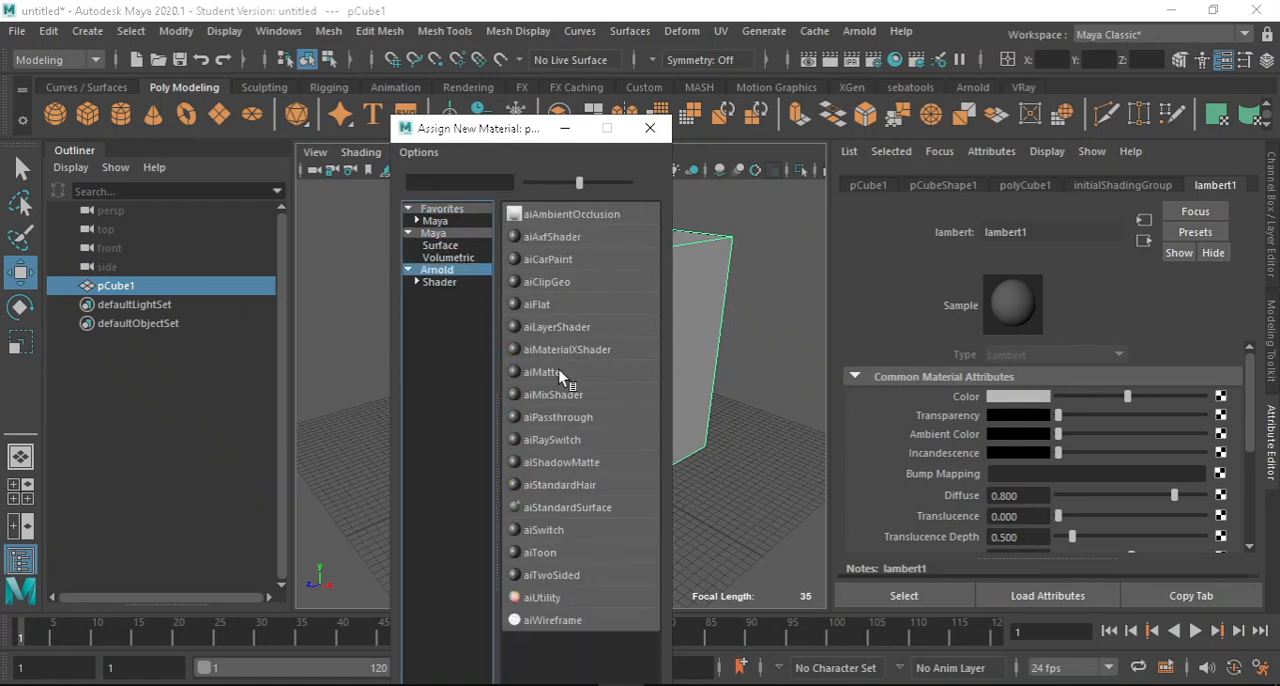
click(448, 258)
click(445, 246)
click(449, 258)
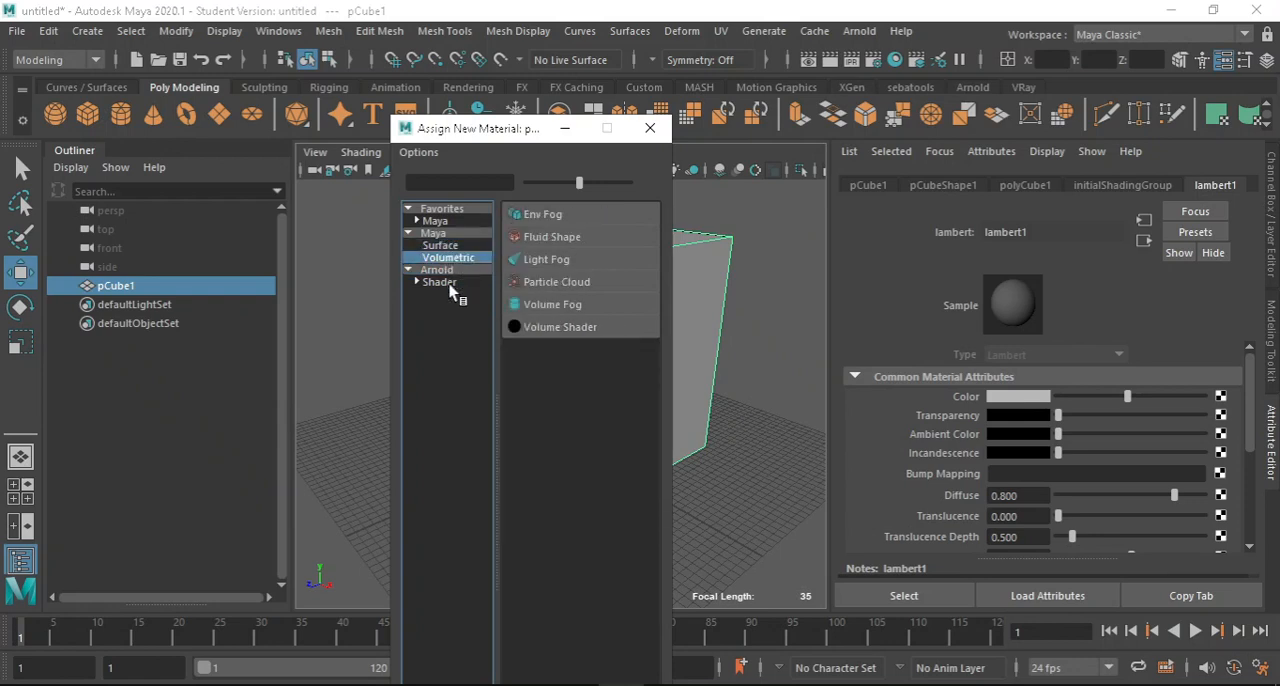
click(446, 247)
click(446, 270)
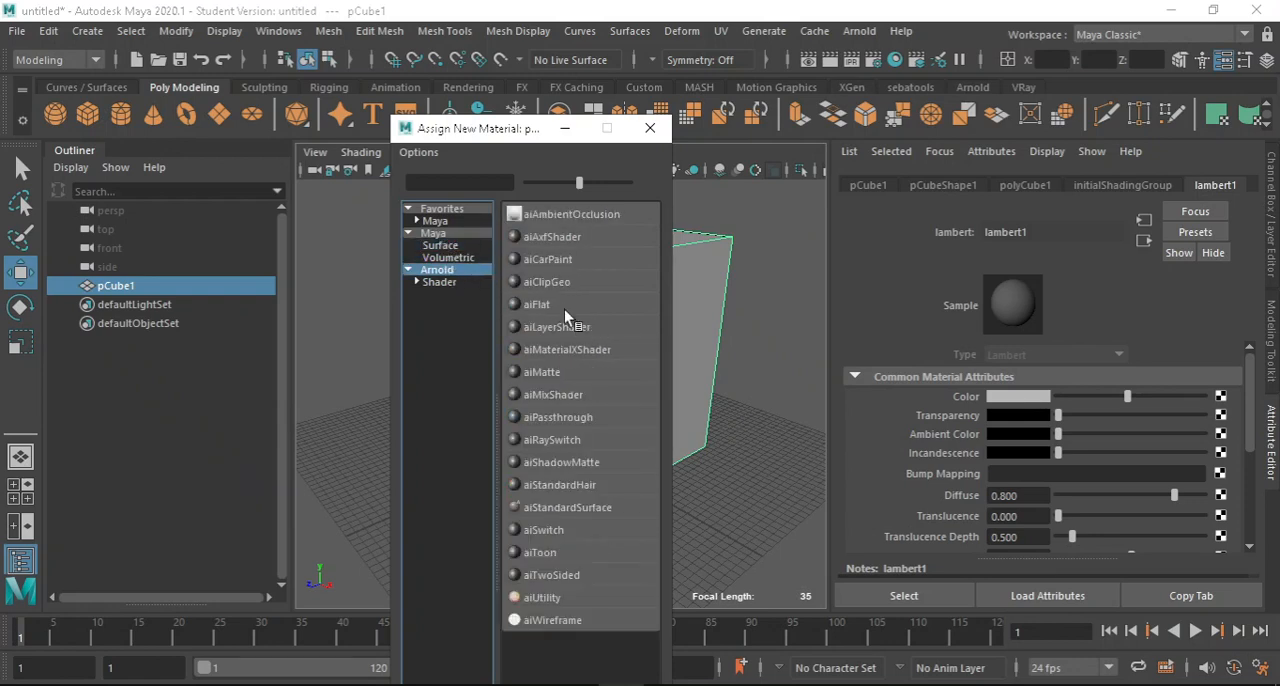
click(446, 221)
click(448, 245)
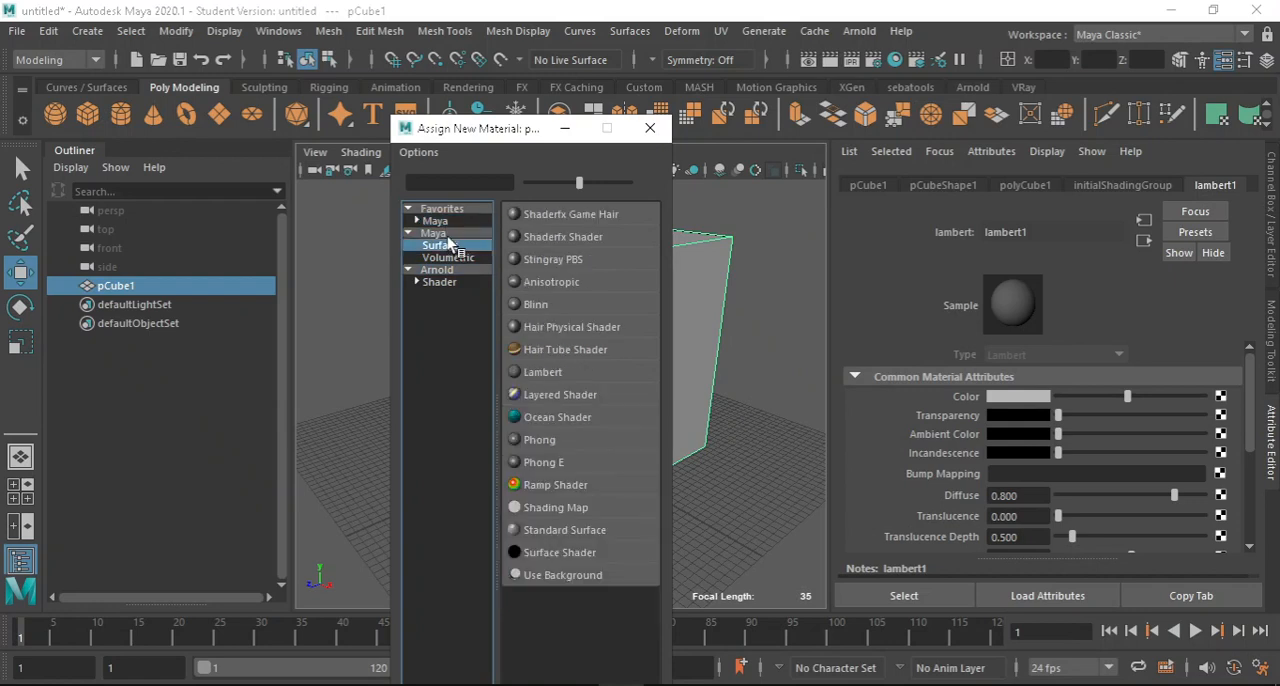
Assign a new Blinn material from the favorite Maya shaders to the cube.
click(456, 222)
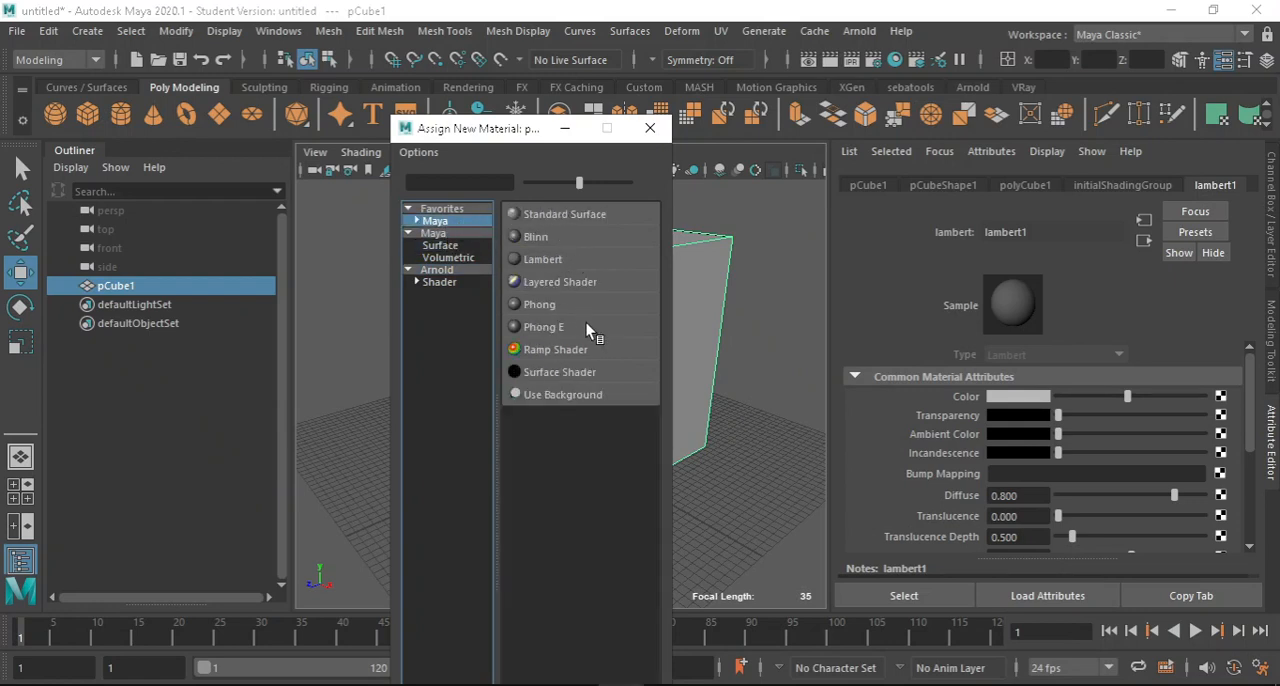
click(538, 240)
scroll(518, 282, down, 5)
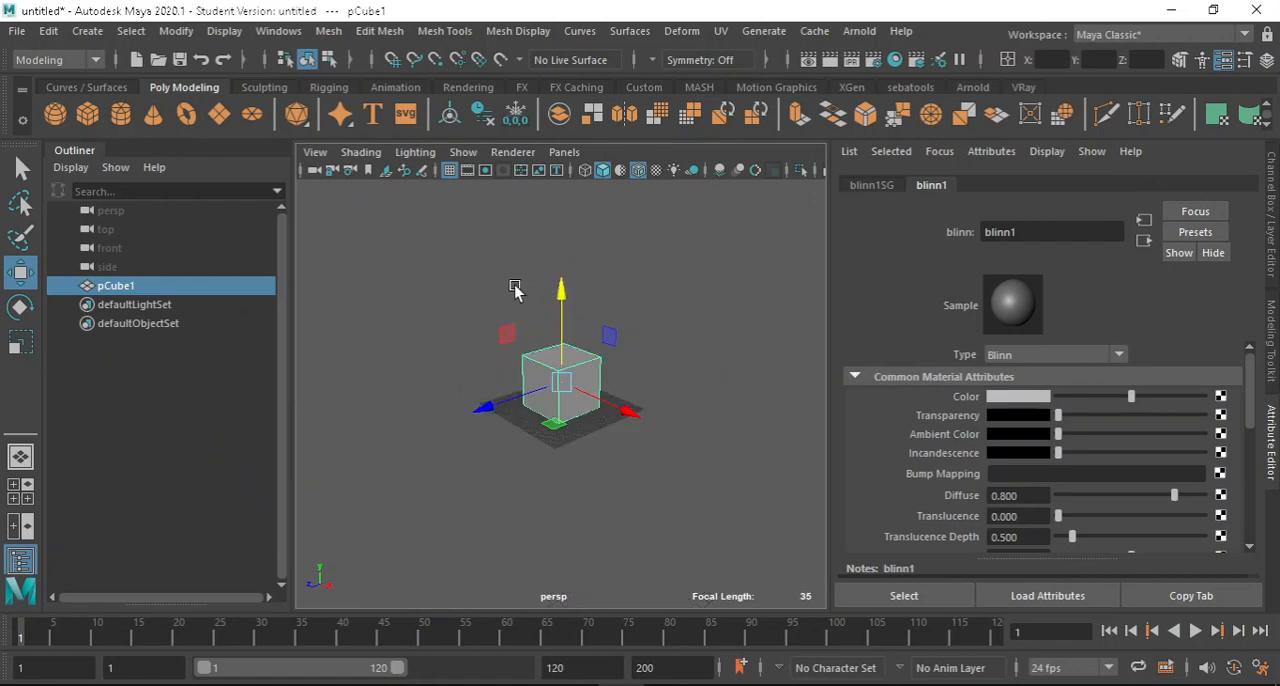
scroll(500, 320, up, 3)
Create a polygon sphere at the origin and delete the cube.
click(55, 114)
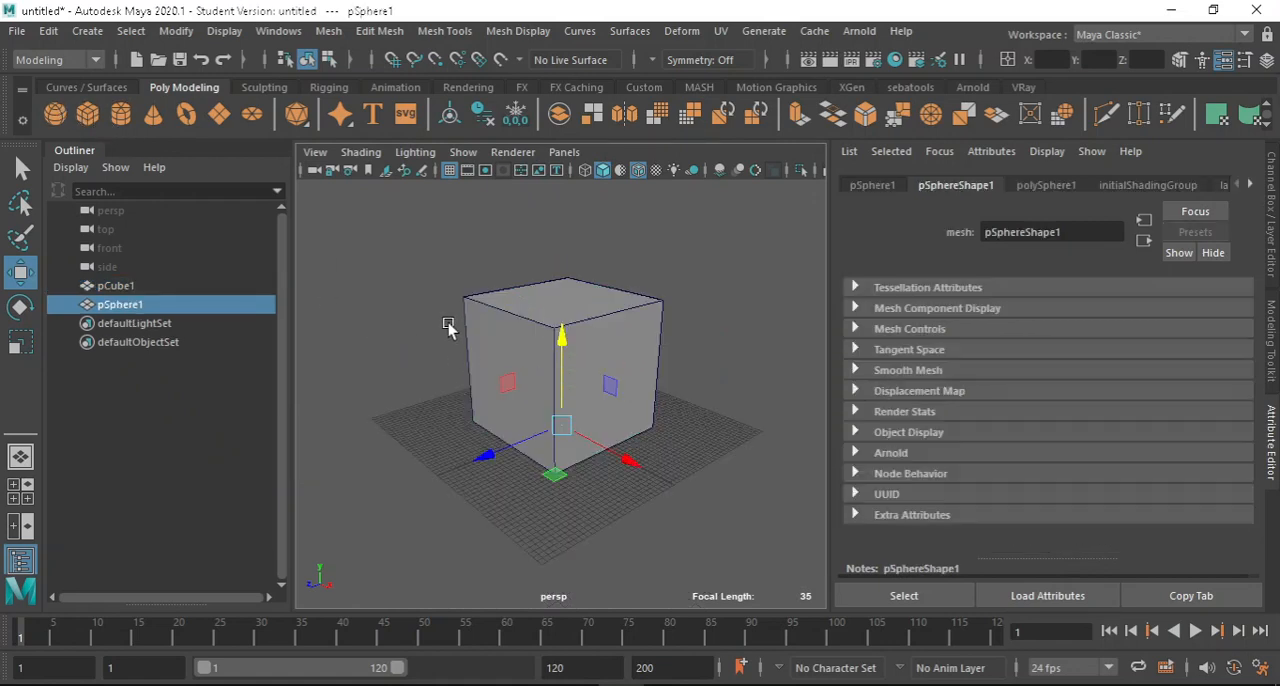
click(614, 345)
key(Delete)
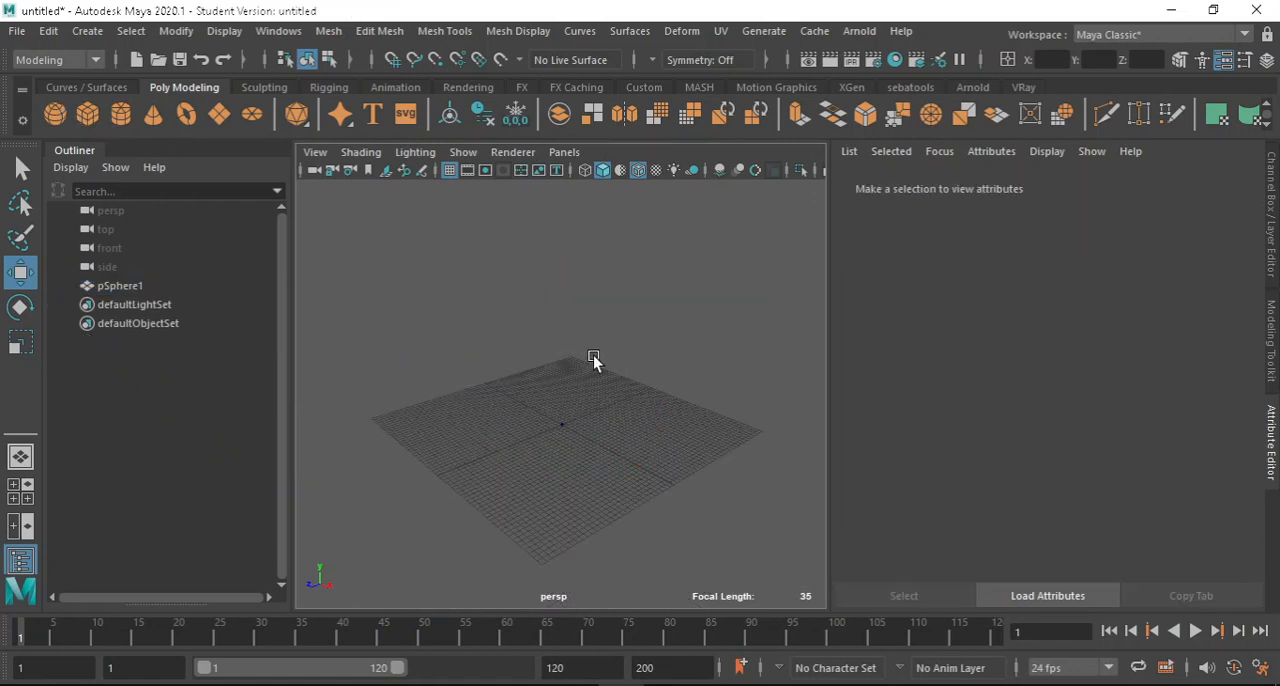
Scale the sphere up uniformly until it covers most of the grid, and deselect it.
drag(494, 371, 644, 528)
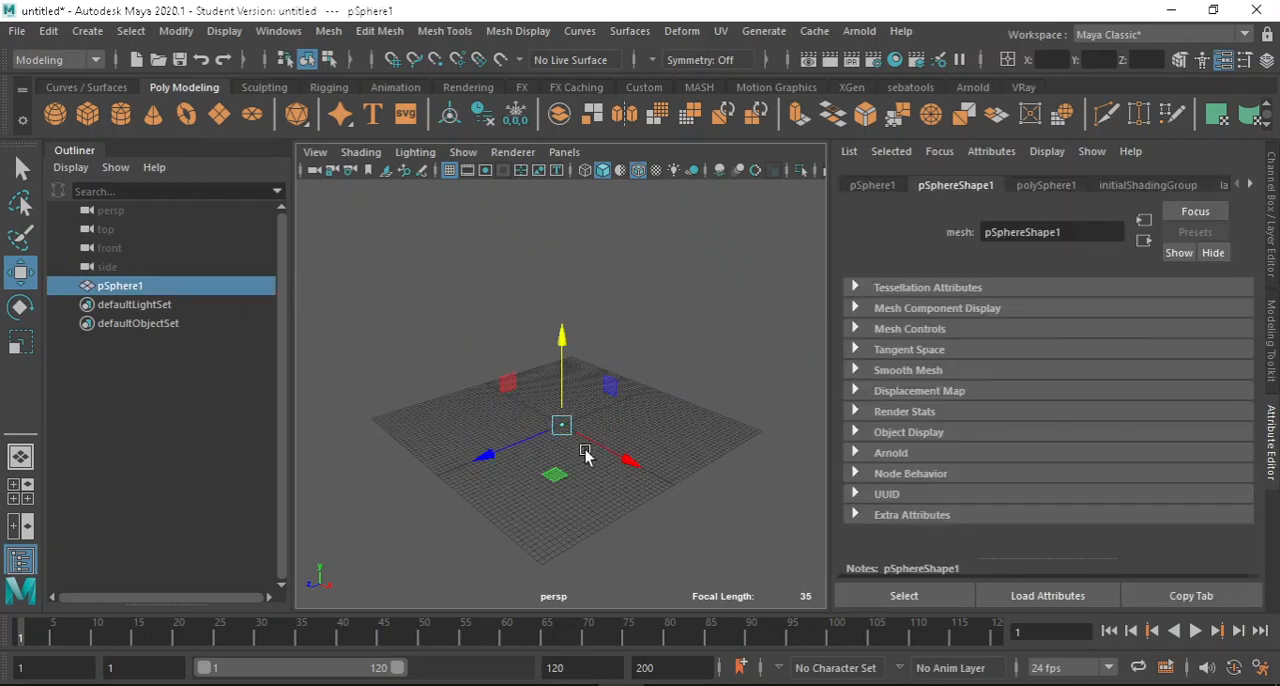
key(r)
drag(562, 425, 604, 298)
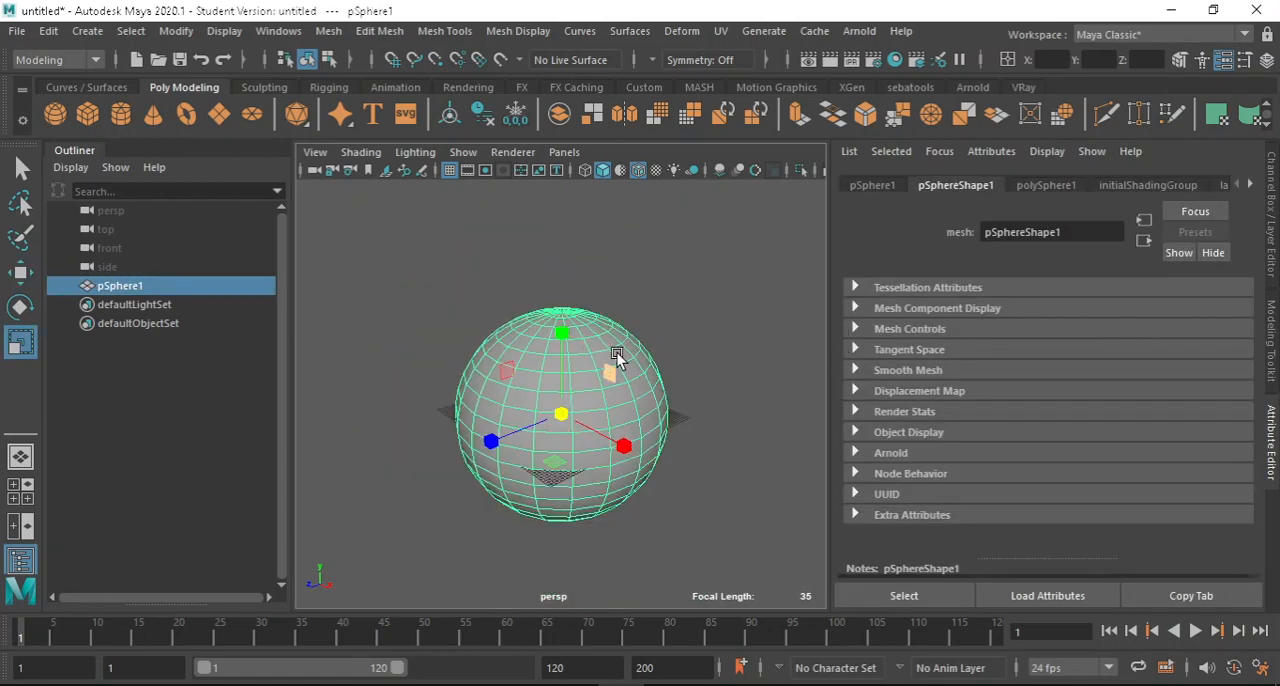
scroll(620, 410, up, 5)
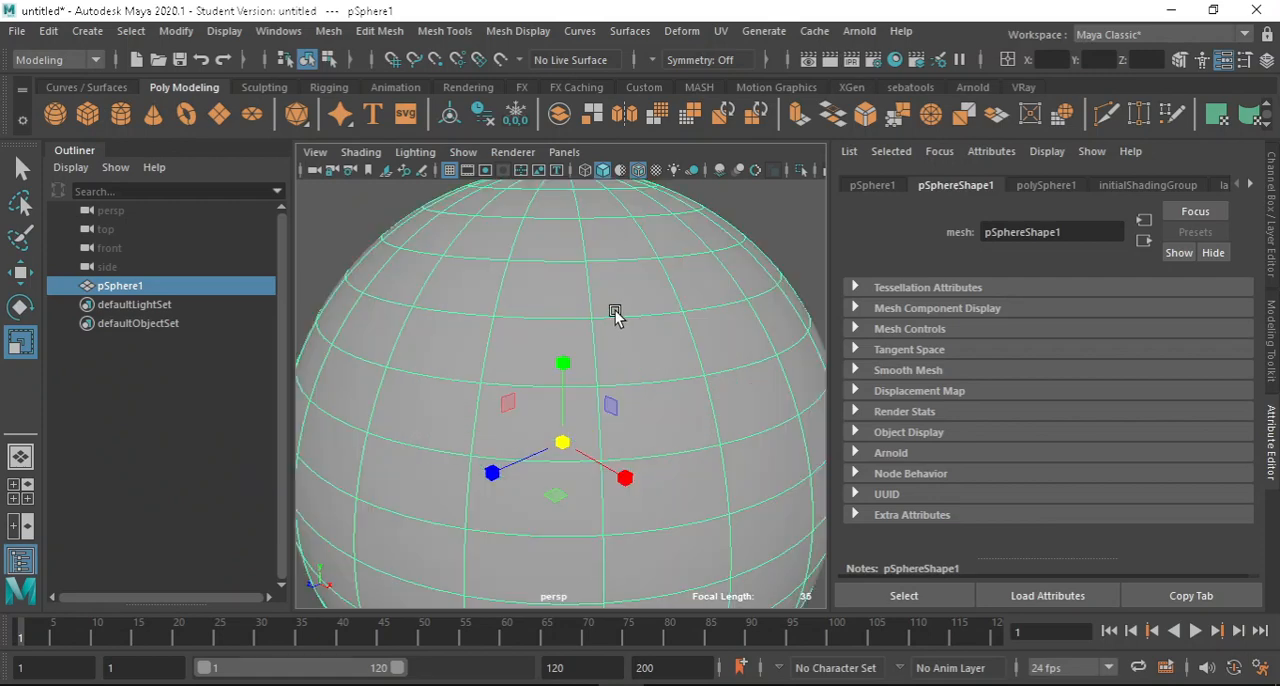
scroll(614, 309, down, 5)
click(624, 342)
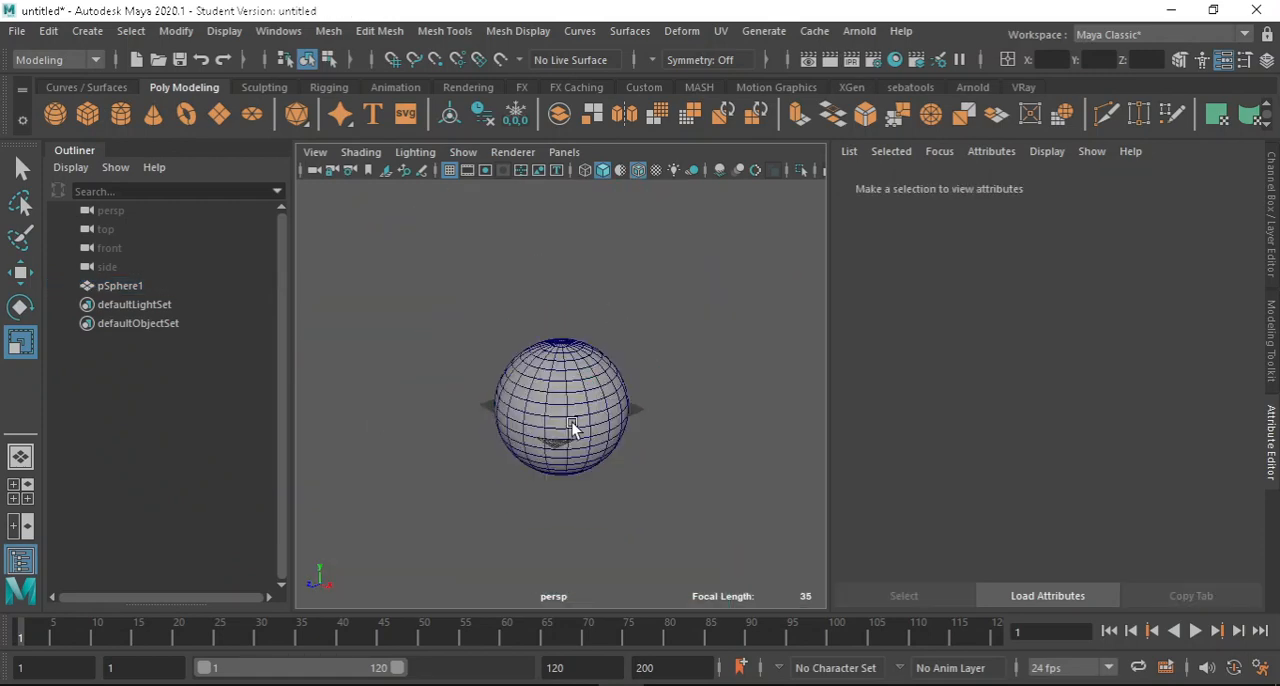
Turn off wireframe on shaded and assign the existing blinn1 material to the sphere.
click(637, 169)
scroll(600, 358, up, 3)
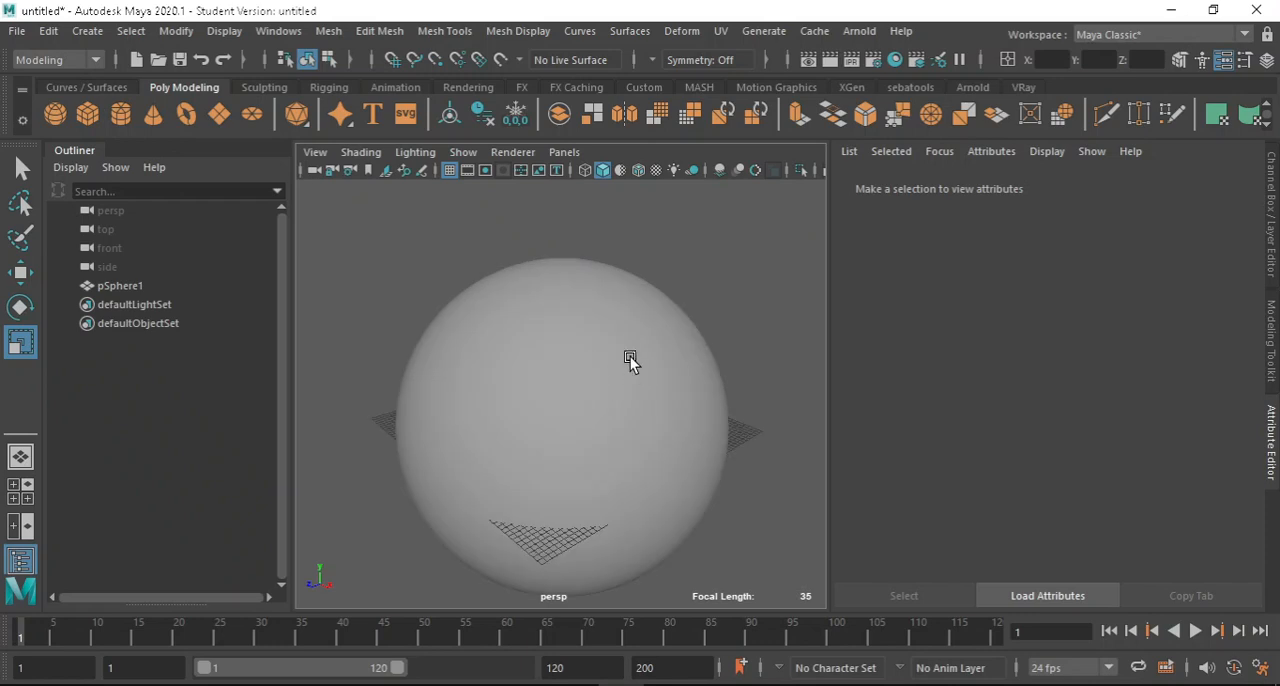
alt+drag(631, 341, 618, 258)
click(624, 336)
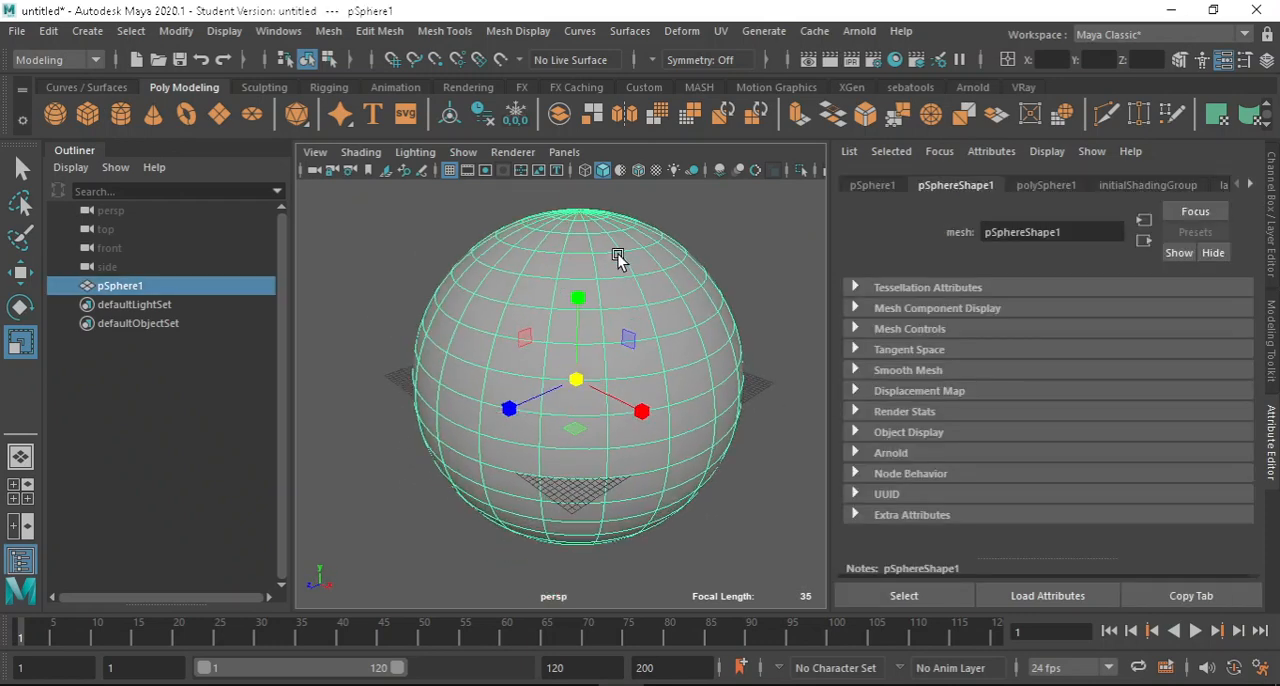
right_click(618, 258)
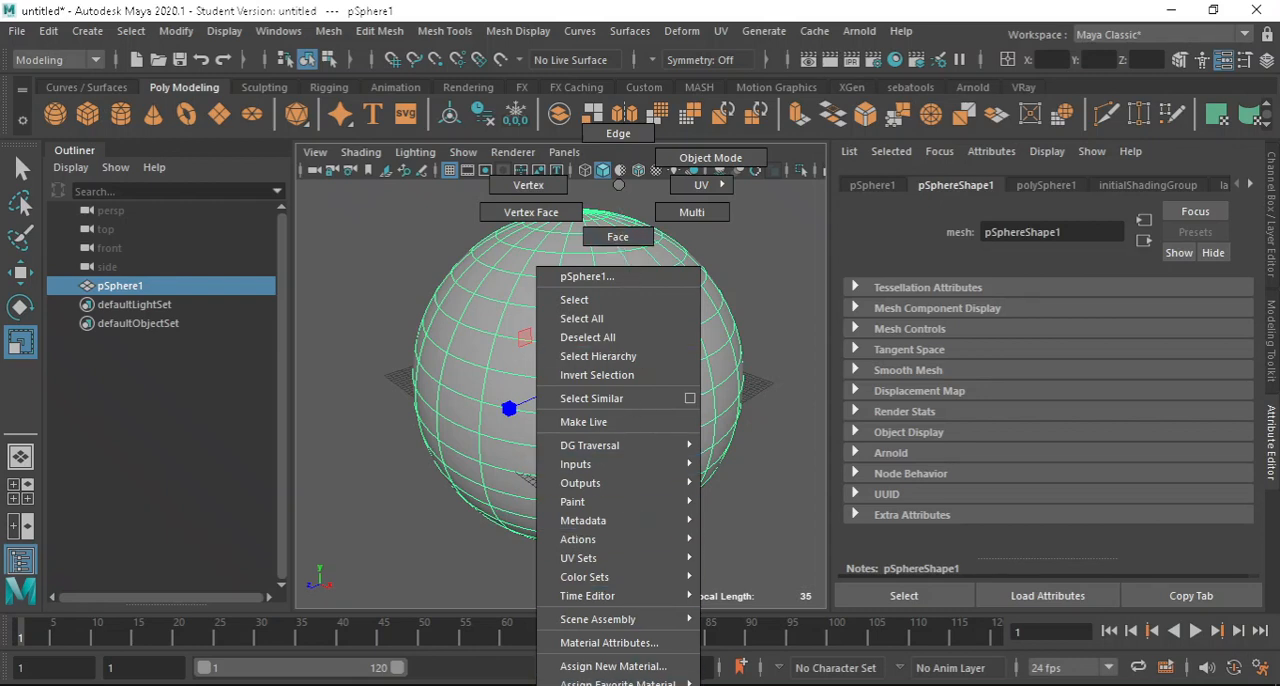
mouse_move(620, 683)
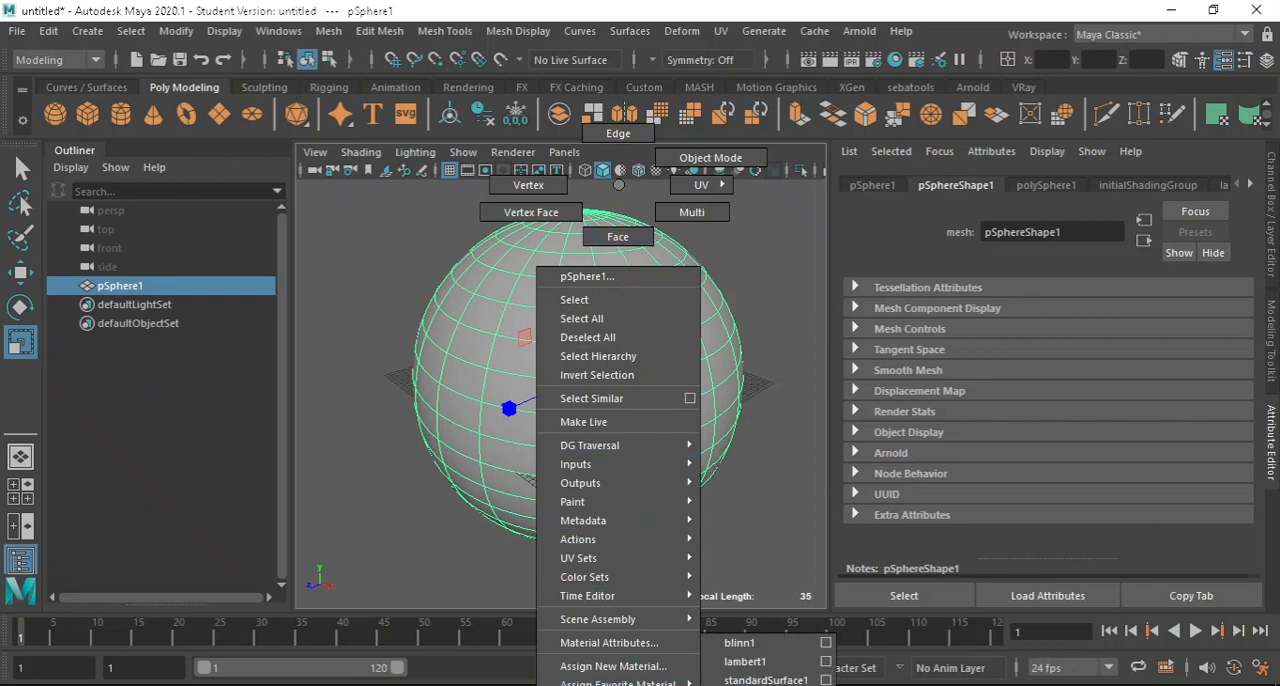
click(786, 643)
click(766, 391)
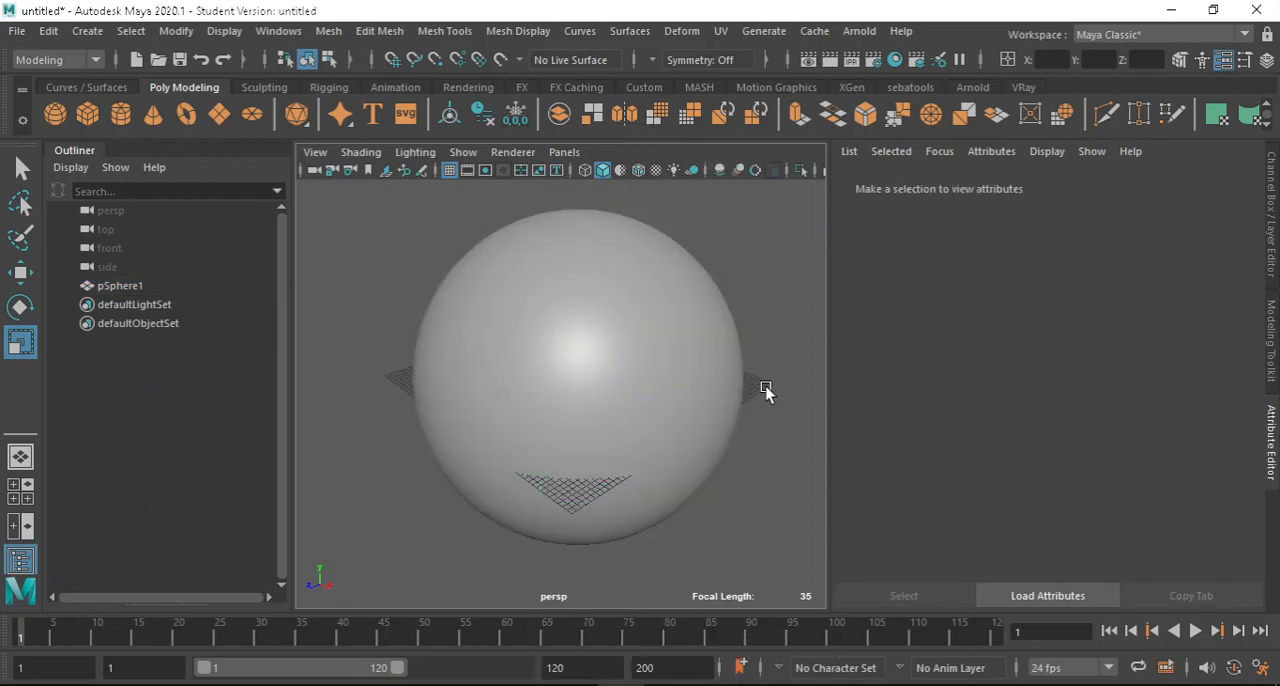
alt+drag(766, 391, 712, 430)
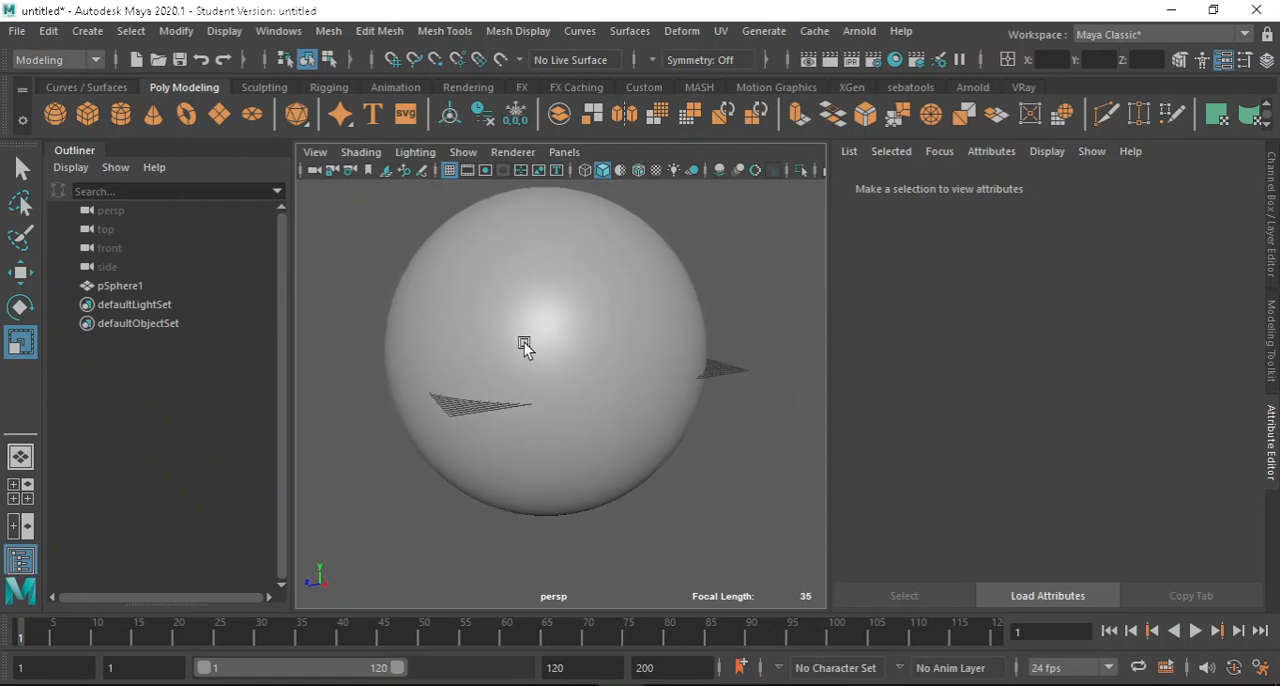
alt+drag(583, 331, 651, 329)
Set the sphere's blinn1 color to dark red with hue 360, saturation 0.955 and value 0.395, and deselect the sphere.
click(650, 313)
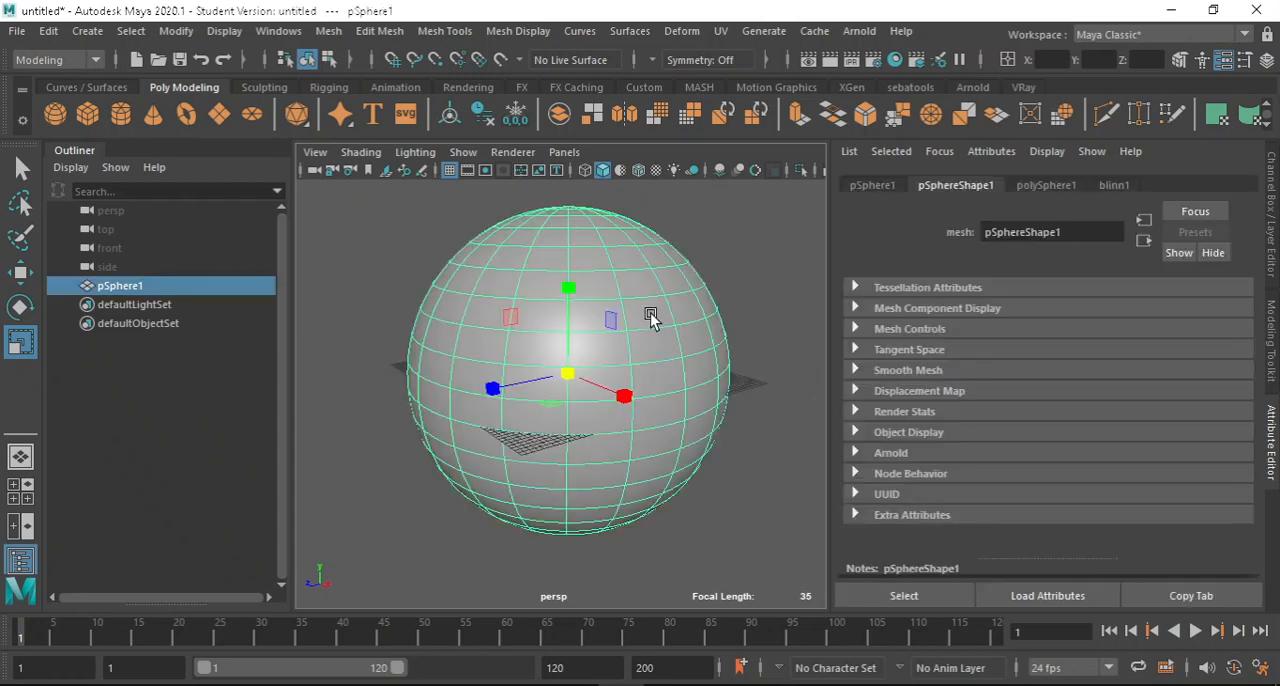
click(1116, 186)
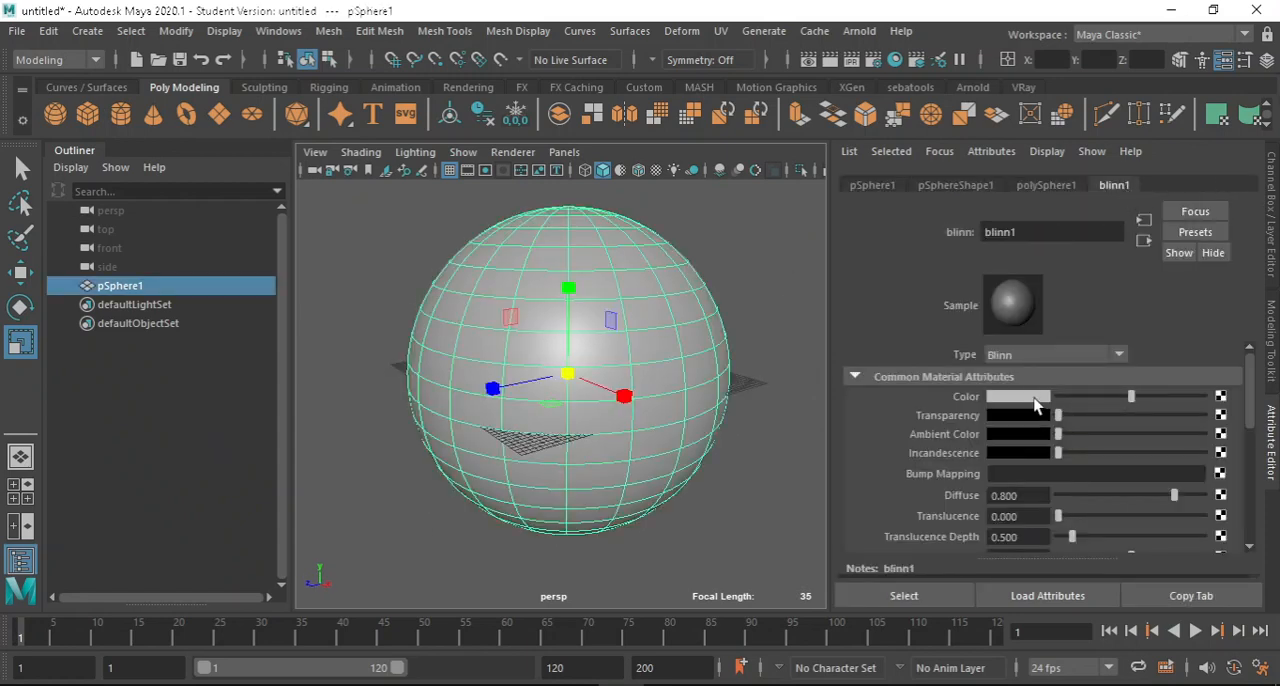
click(1020, 397)
drag(1019, 468, 1078, 472)
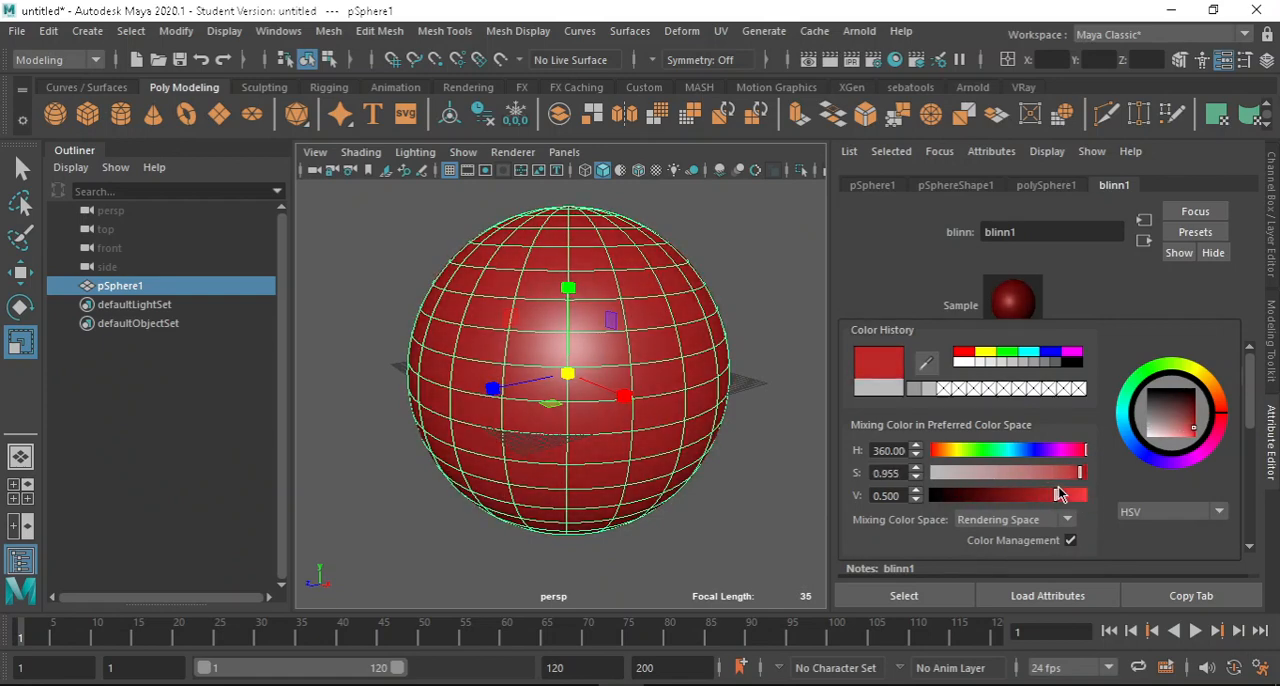
mouse_move(1058, 500)
mouse_down()
mouse_move(1029, 496)
mouse_move(1044, 497)
mouse_up()
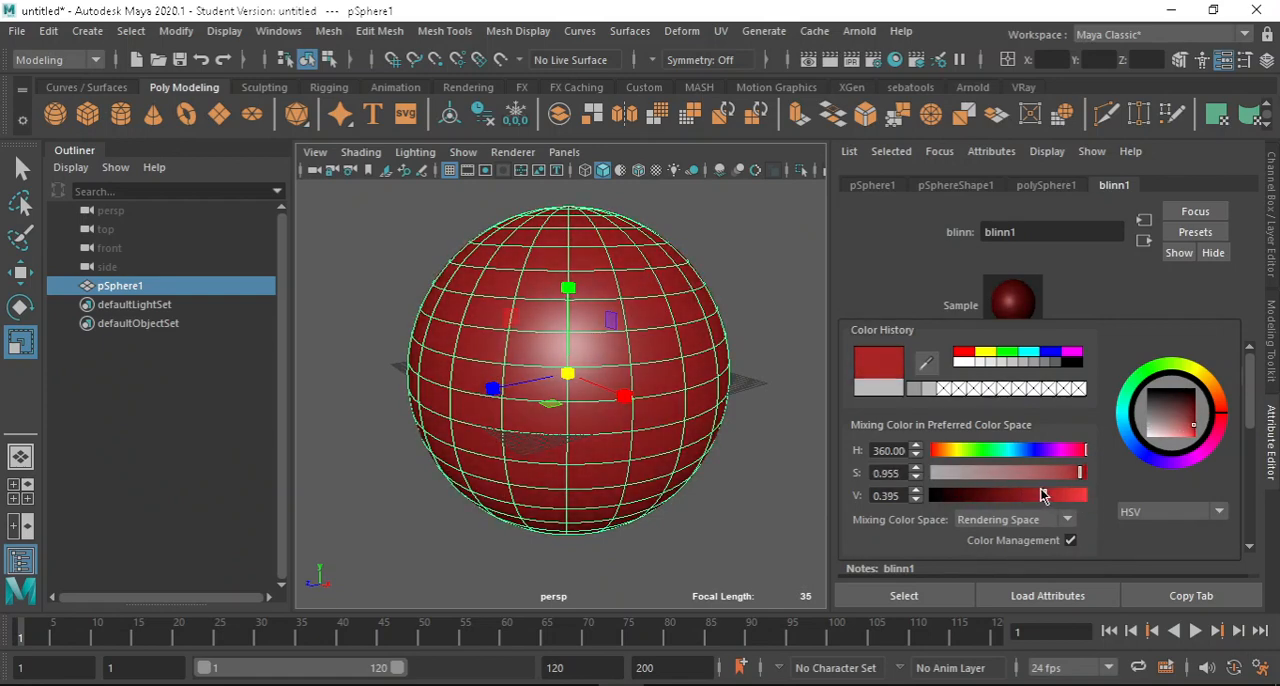
click(726, 245)
scroll(574, 330, down, 5)
scroll(550, 350, up, 5)
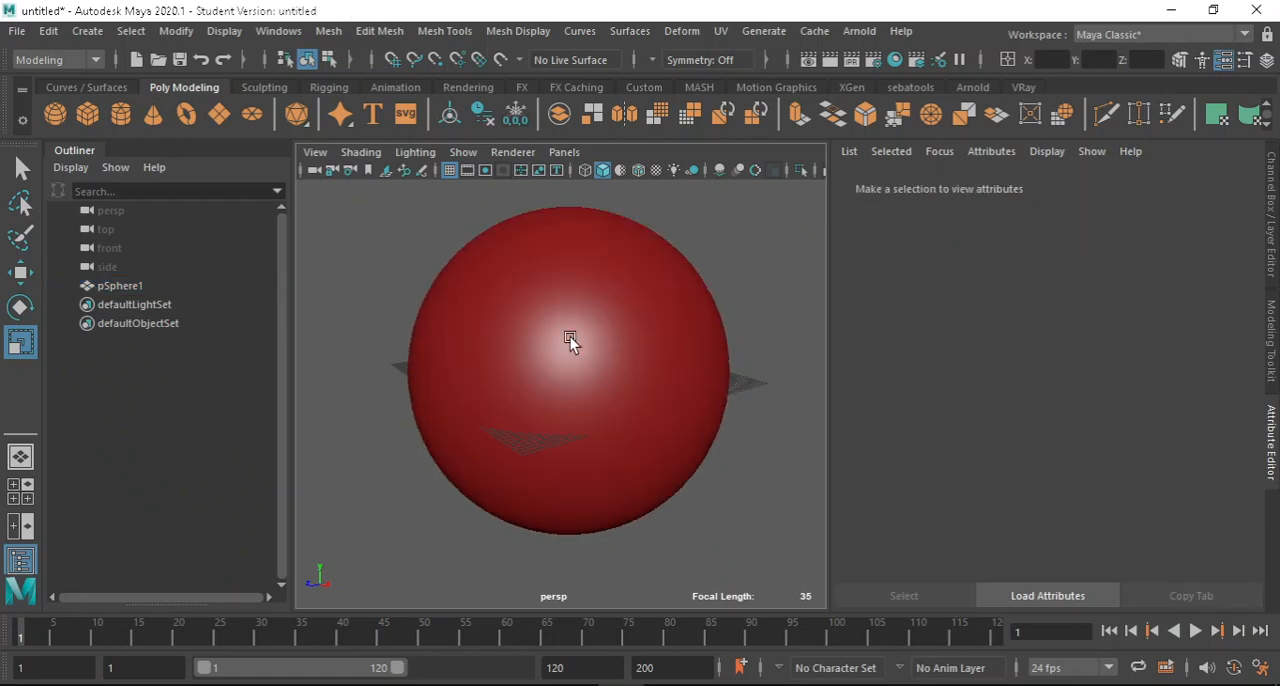
Select the red sphere again and open the Hypershade window.
alt+middle_drag(590, 333, 625, 325)
alt+drag(625, 323, 654, 423)
click(654, 360)
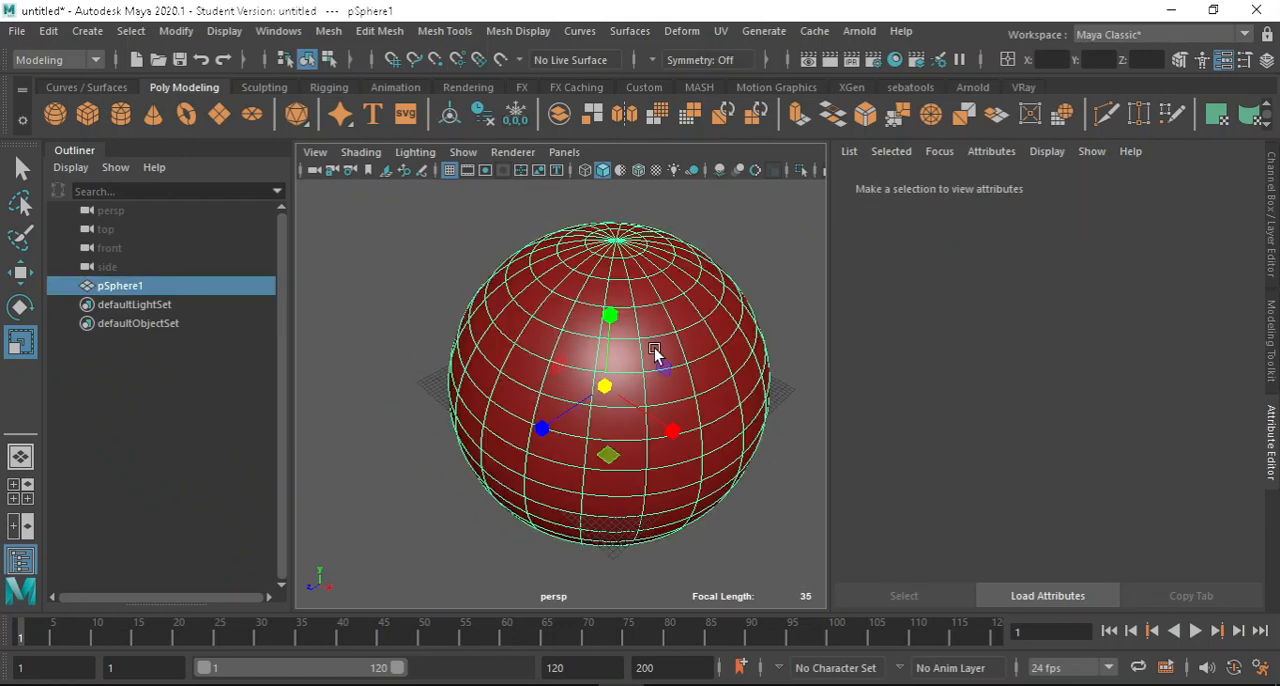
alt+drag(635, 203, 674, 297)
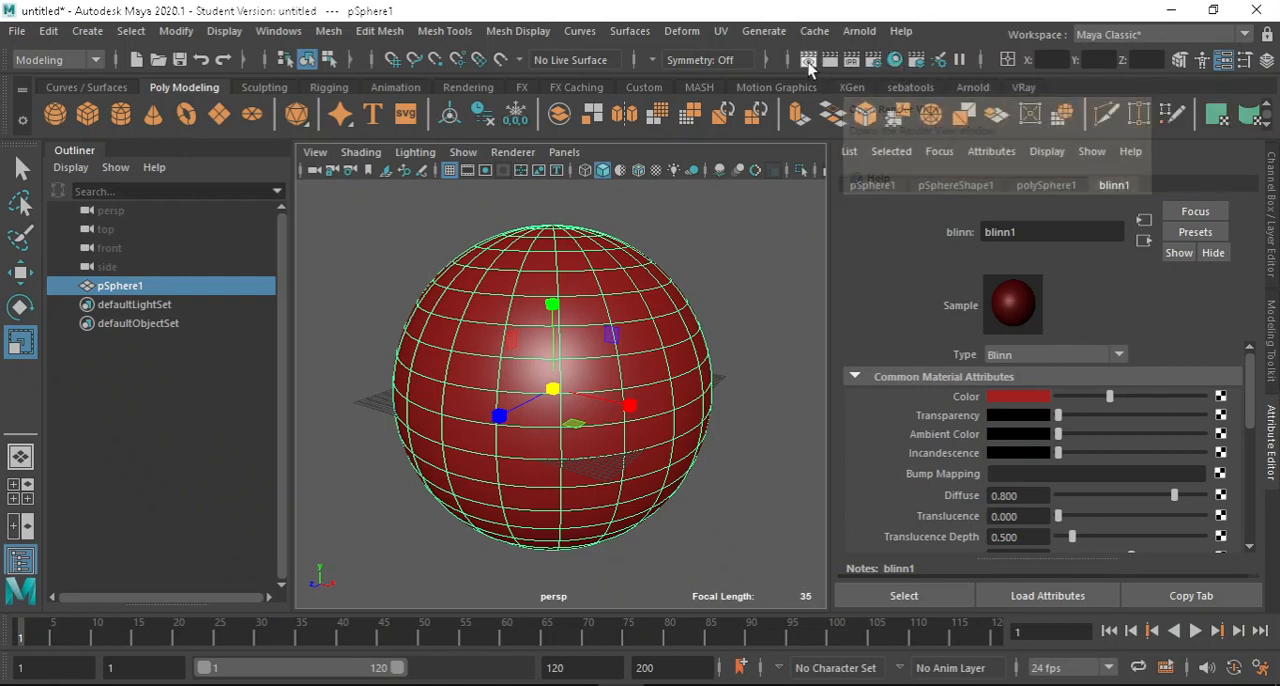
click(895, 62)
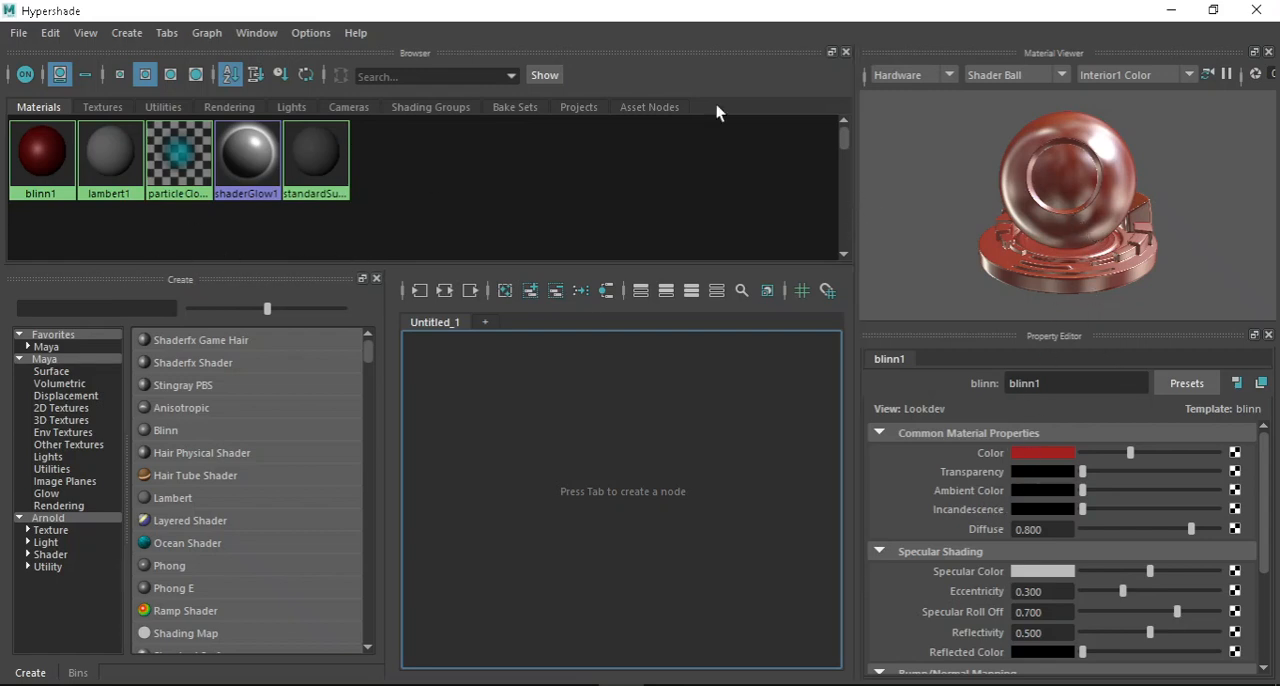
Preview blinn1 in the Material Viewer on the Cloth geometry, and change the preview geometry to Teapot.
click(40, 158)
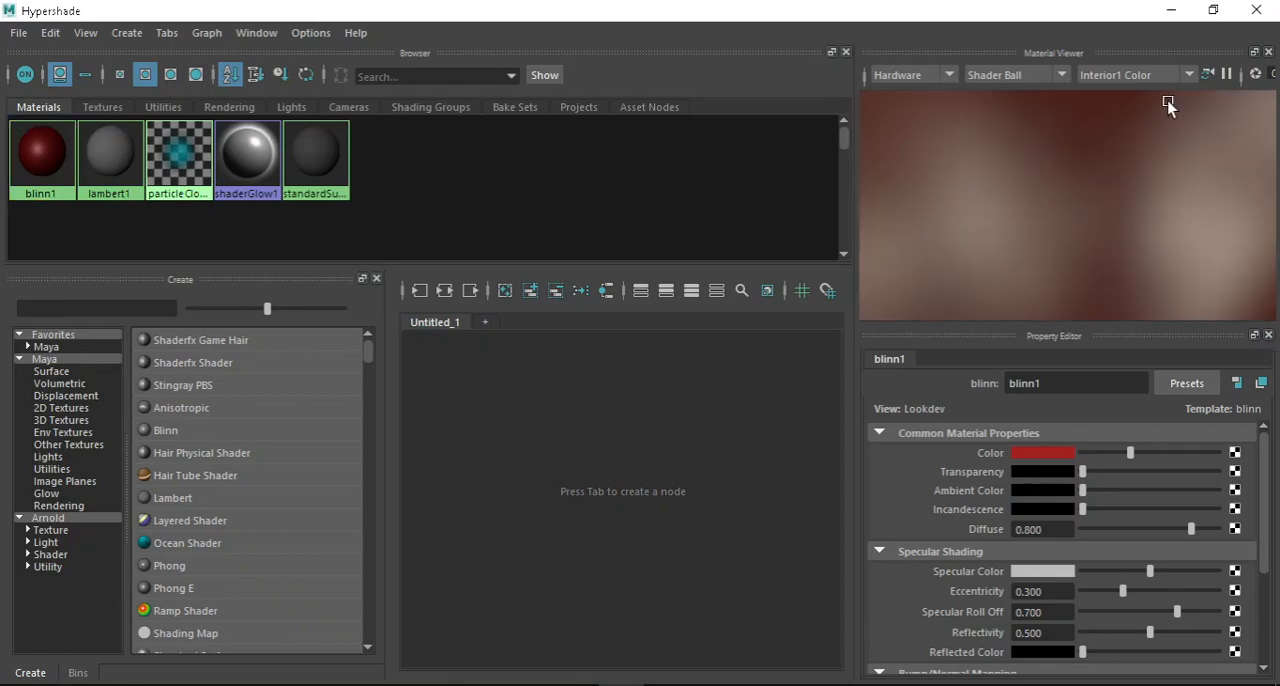
click(1062, 79)
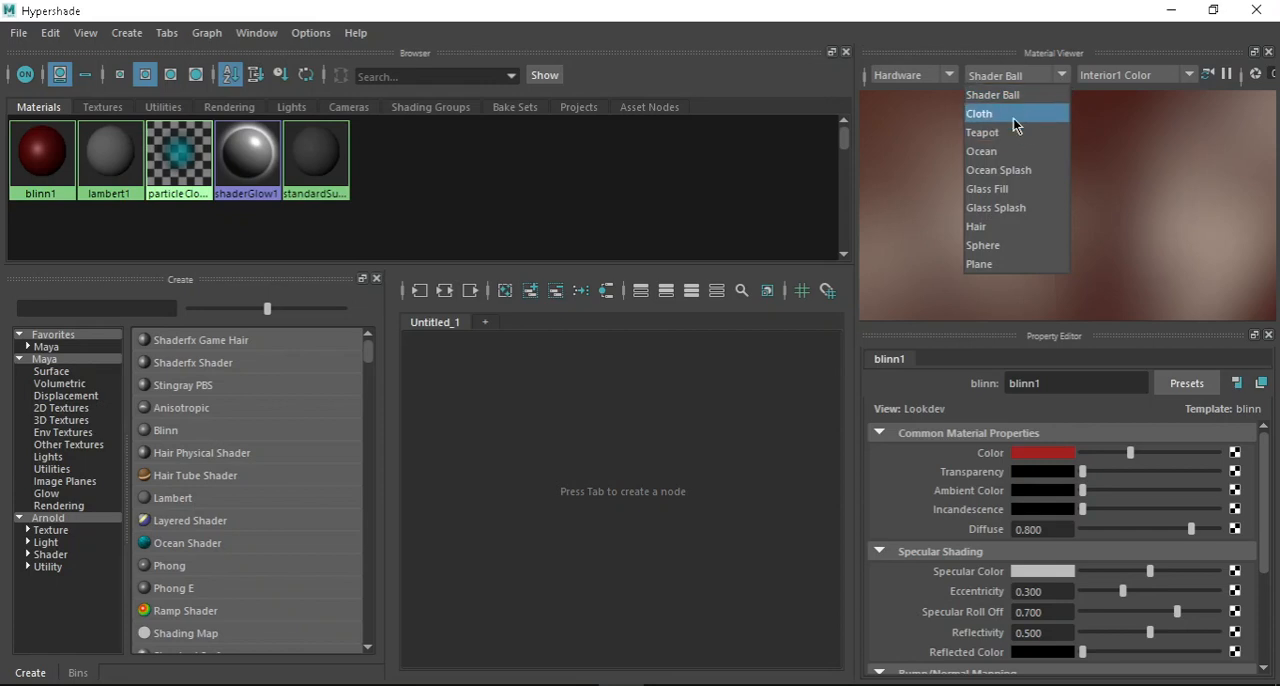
click(1013, 118)
click(1062, 76)
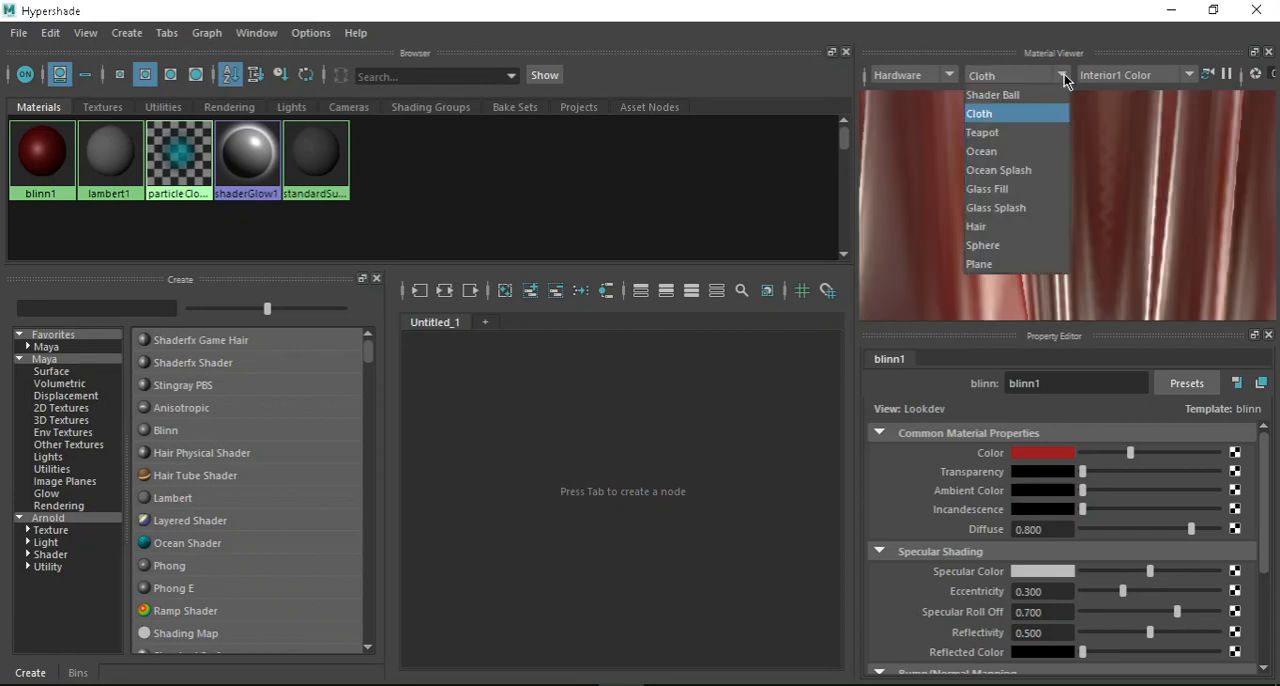
click(1026, 138)
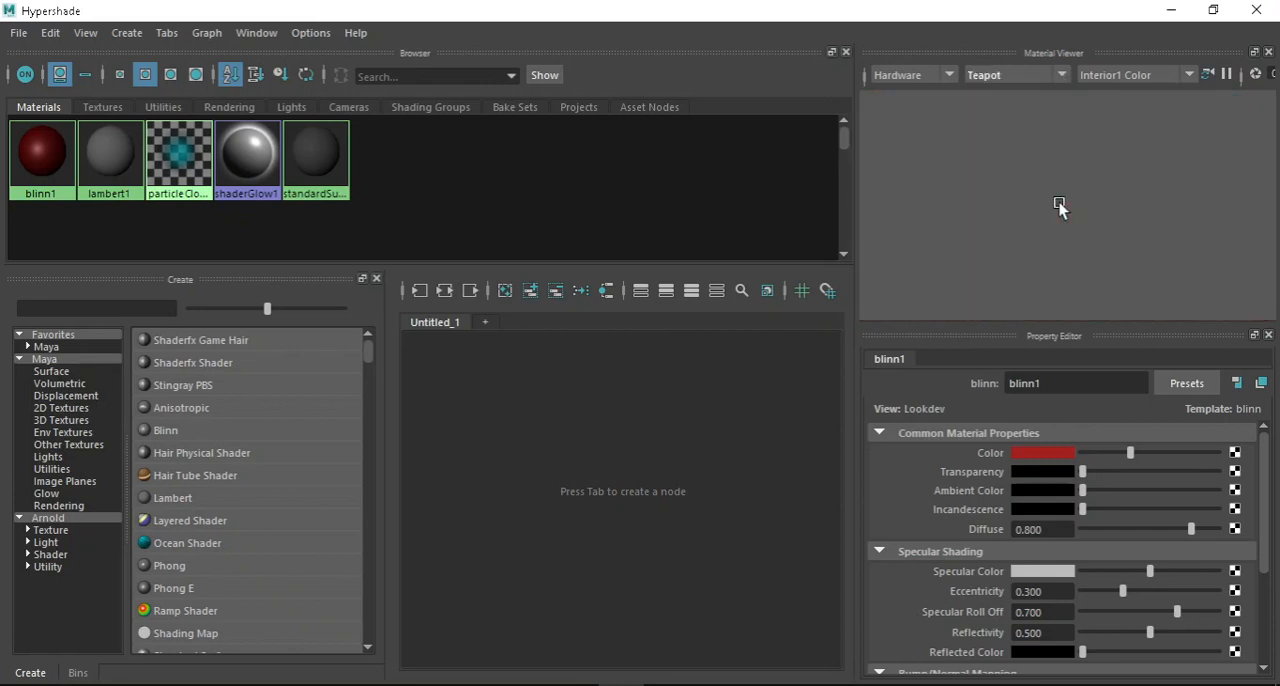
scroll(1064, 204, down, 5)
Compare the properties of lambert1 and blinn1, and browse the Maya favorites and Arnold nodes that can be created.
click(112, 164)
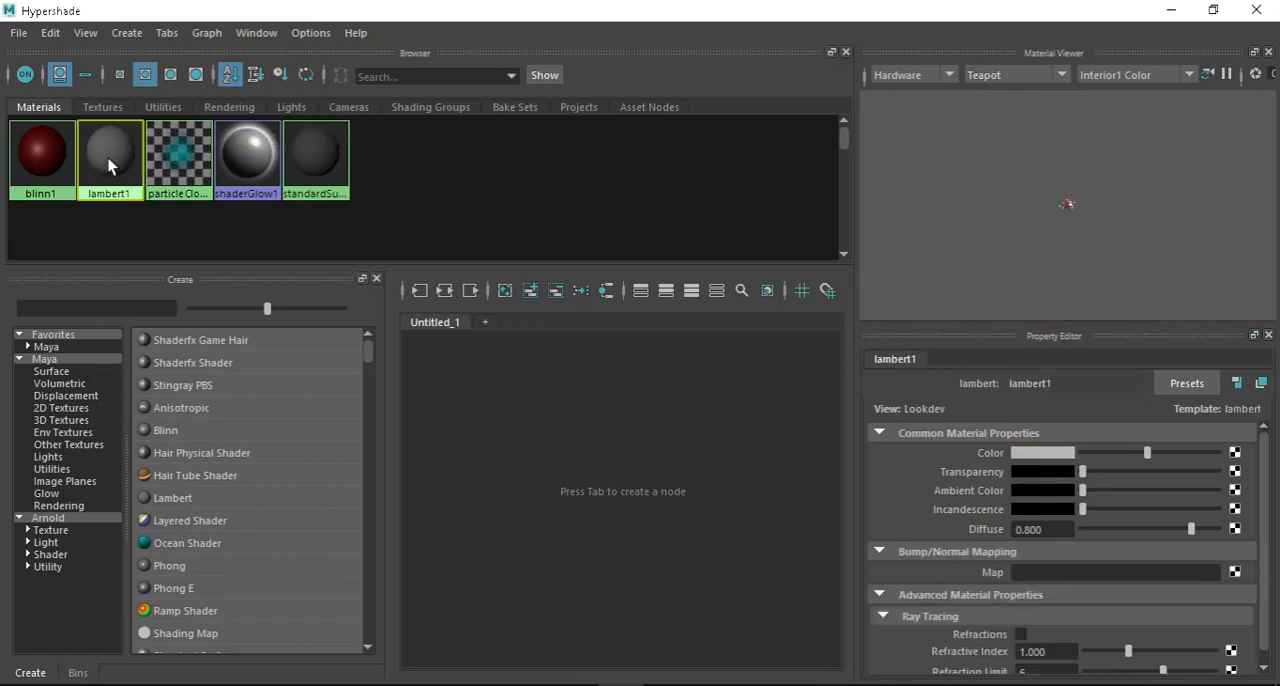
click(40, 163)
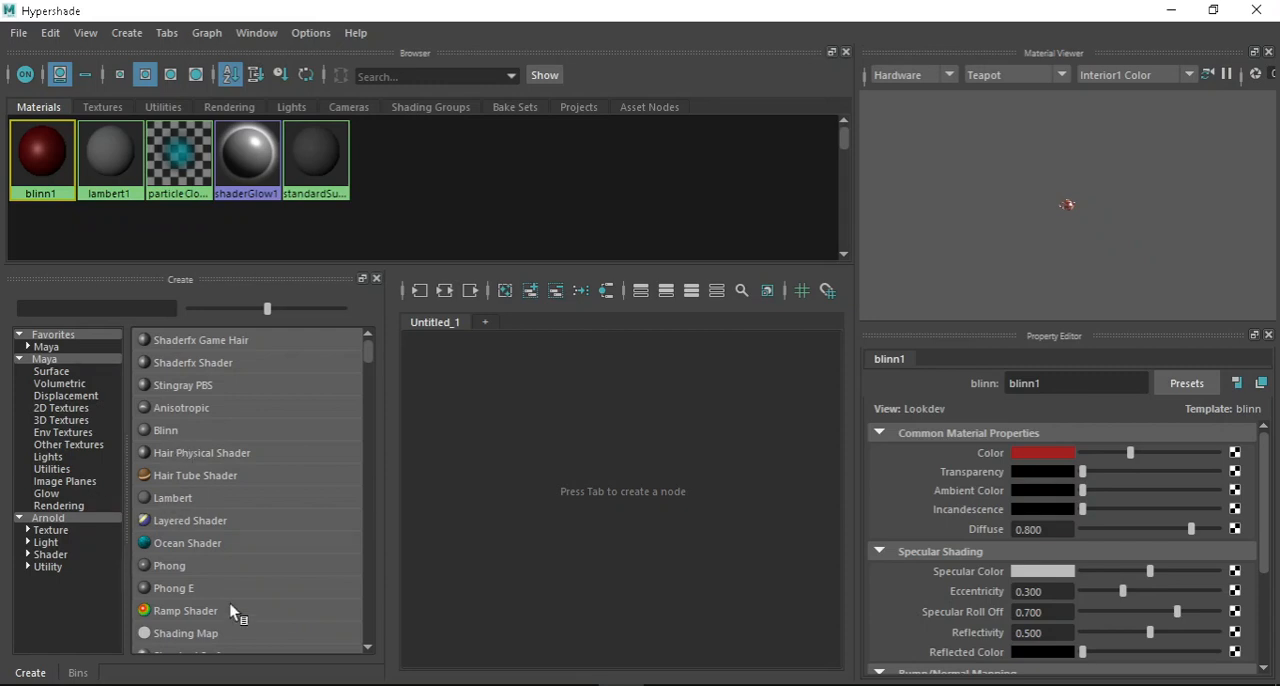
scroll(188, 467, down, 15)
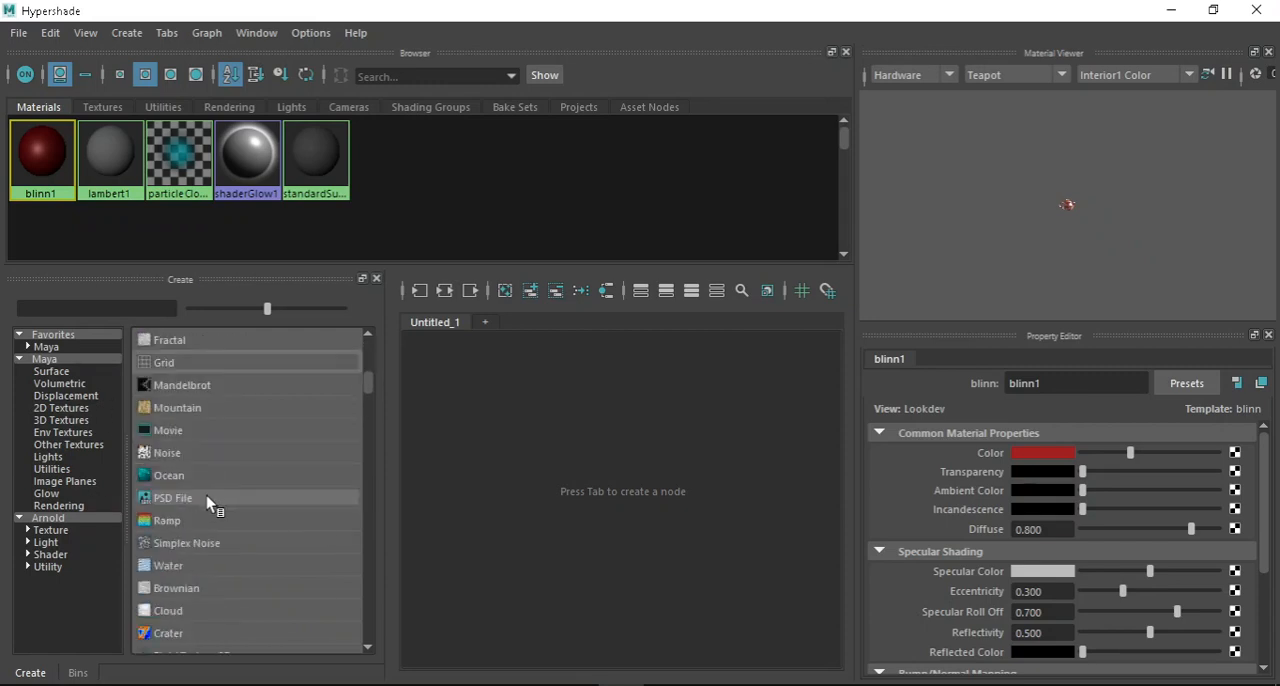
click(46, 347)
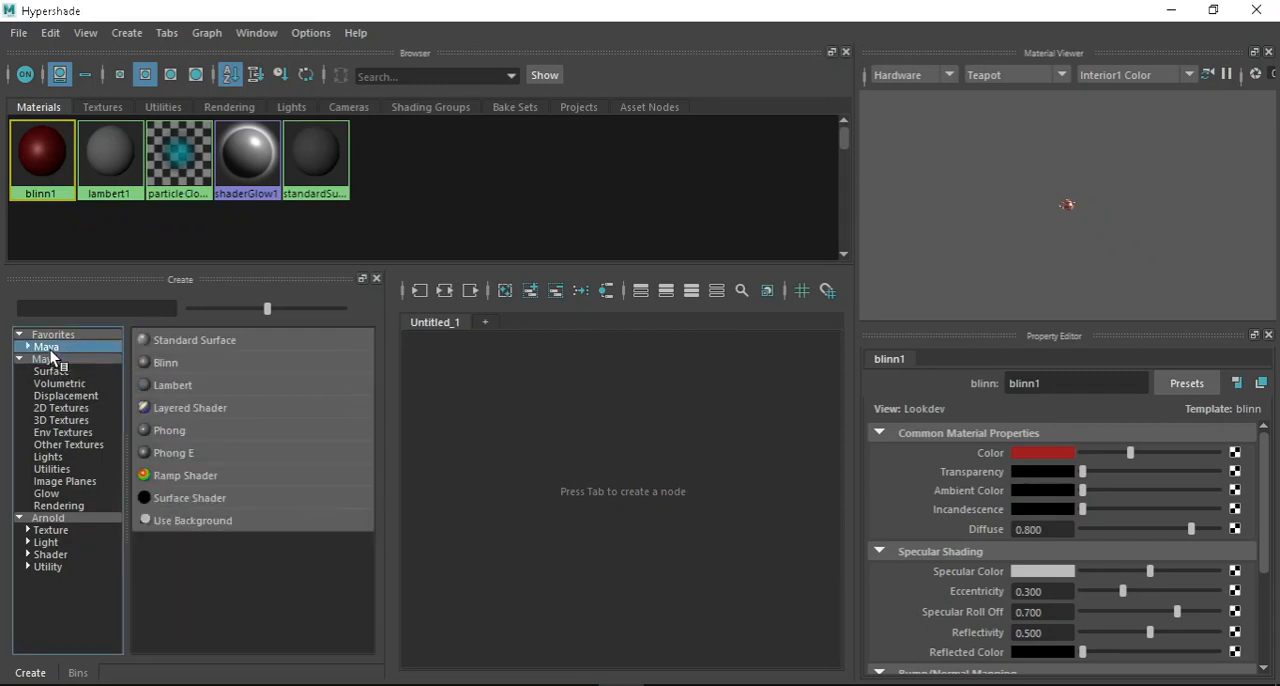
click(52, 519)
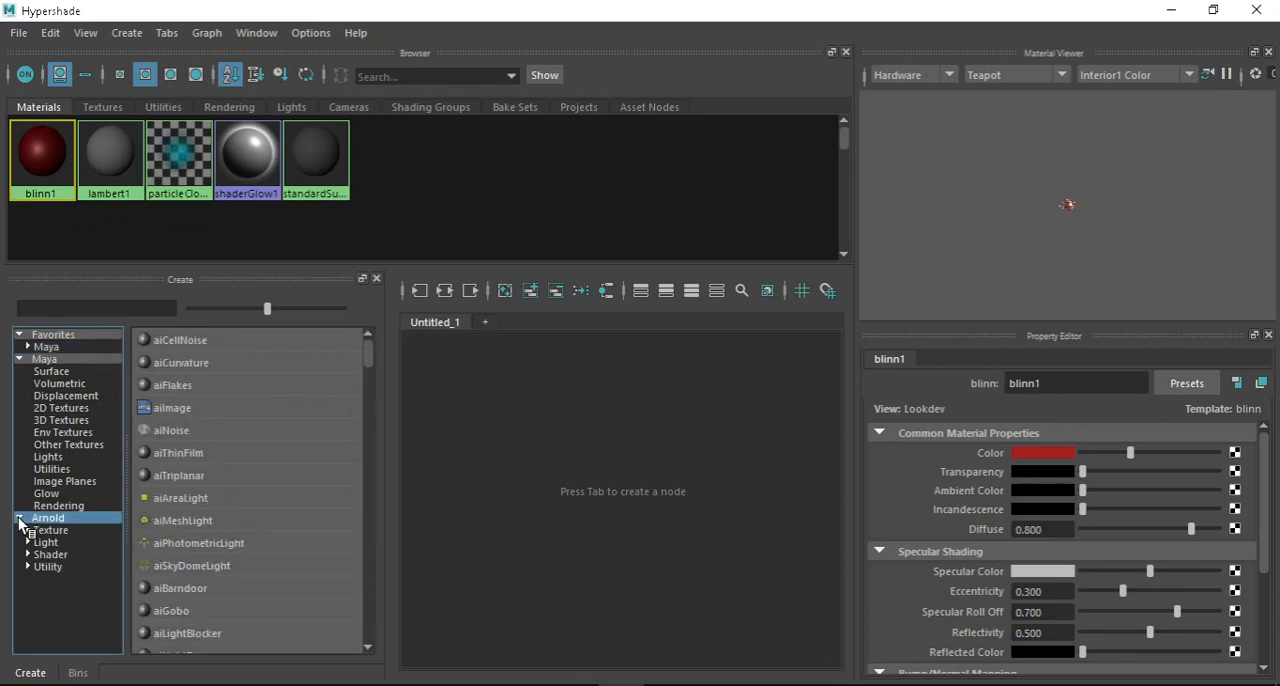
Create a Standard Surface material from the Maya favorites and review its Specular, Transmission and Subsurface properties.
click(50, 347)
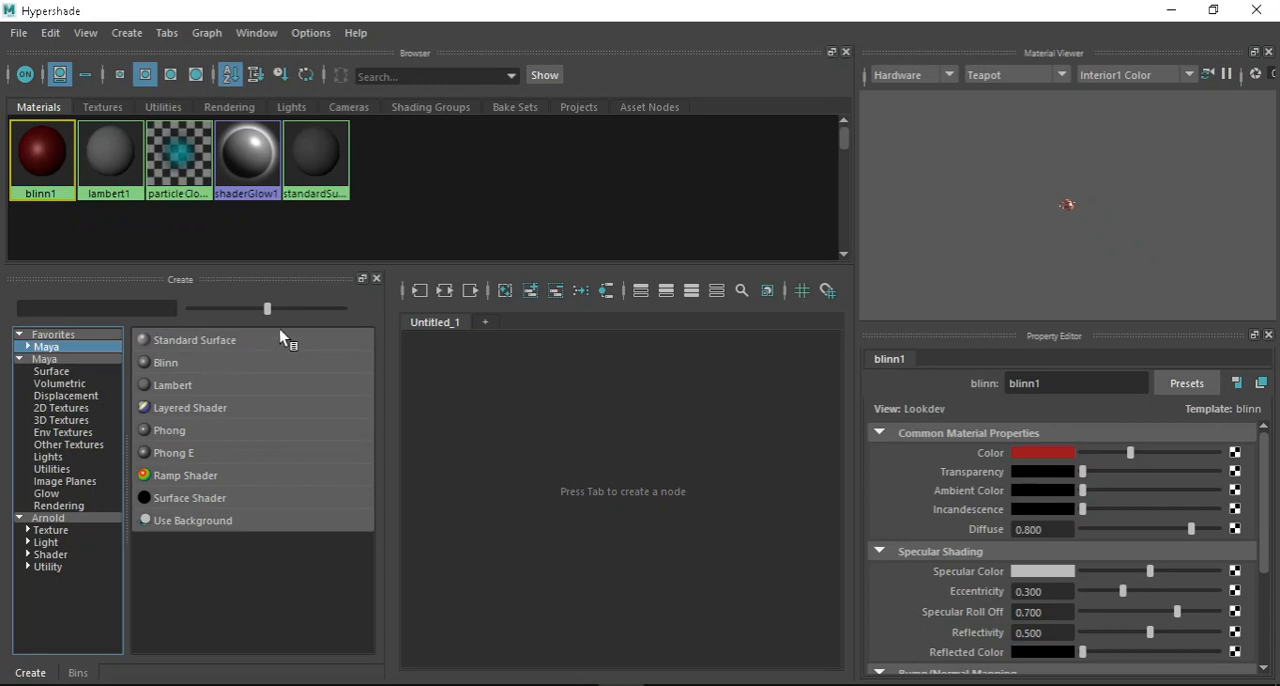
click(203, 344)
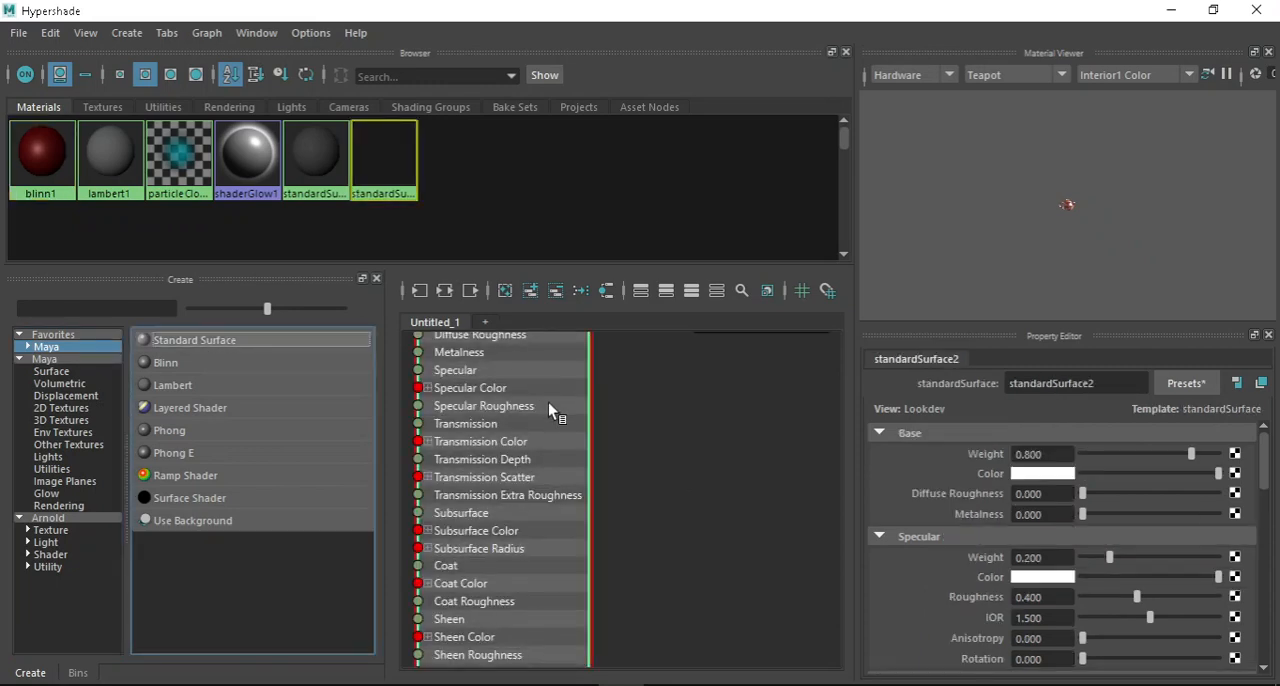
scroll(1191, 507, down, 5)
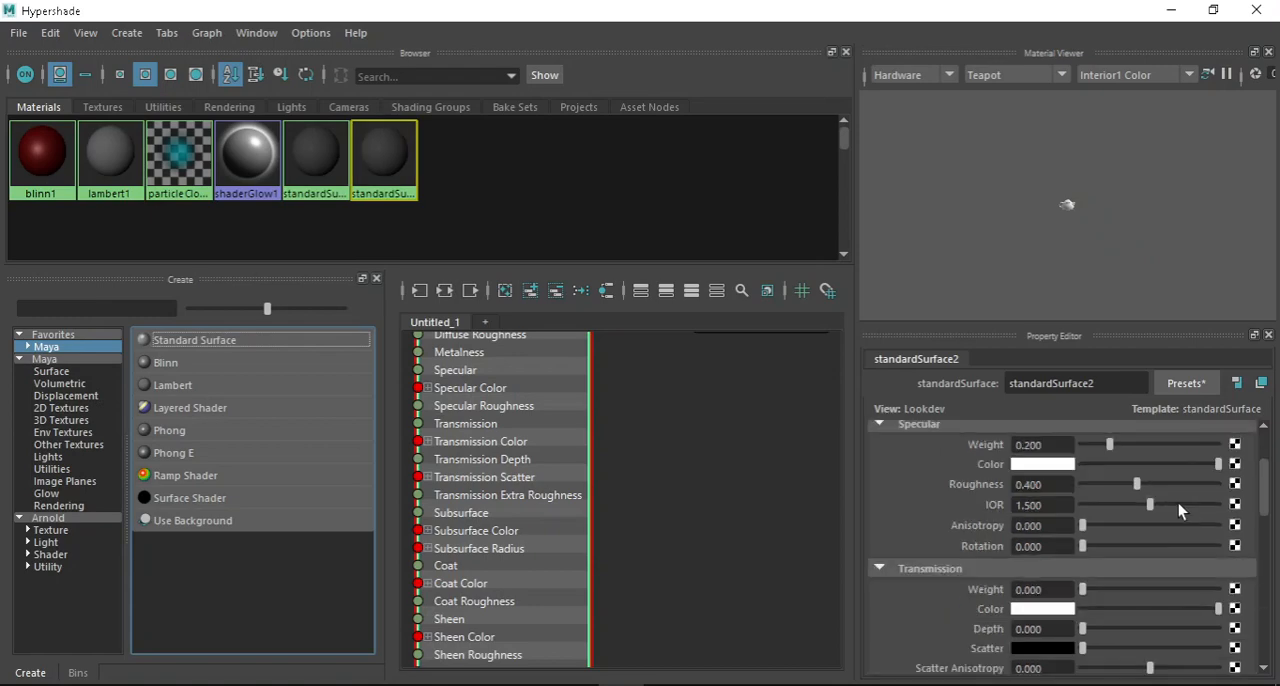
scroll(458, 505, up, 2)
scroll(558, 500, down, 6)
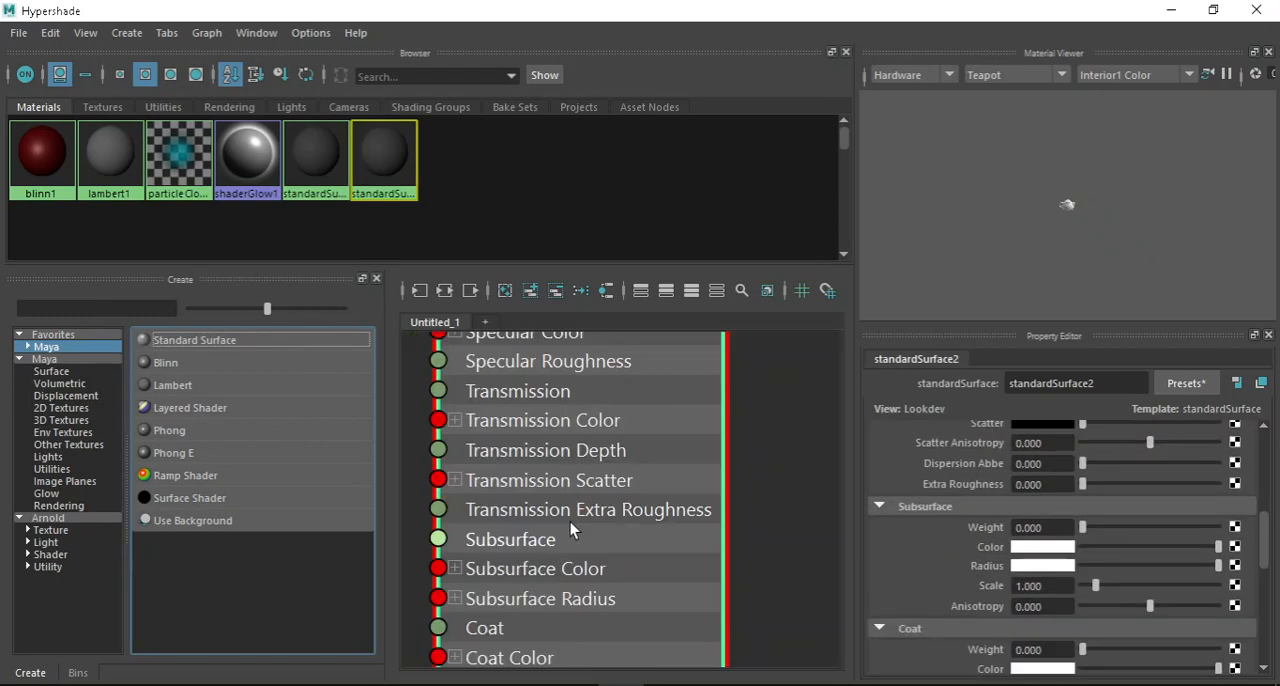
Examine the new Standard Surface node's inputs and its Out Color connection to the shading group in the node graph.
scroll(552, 460, up, 3)
scroll(590, 491, down, 4)
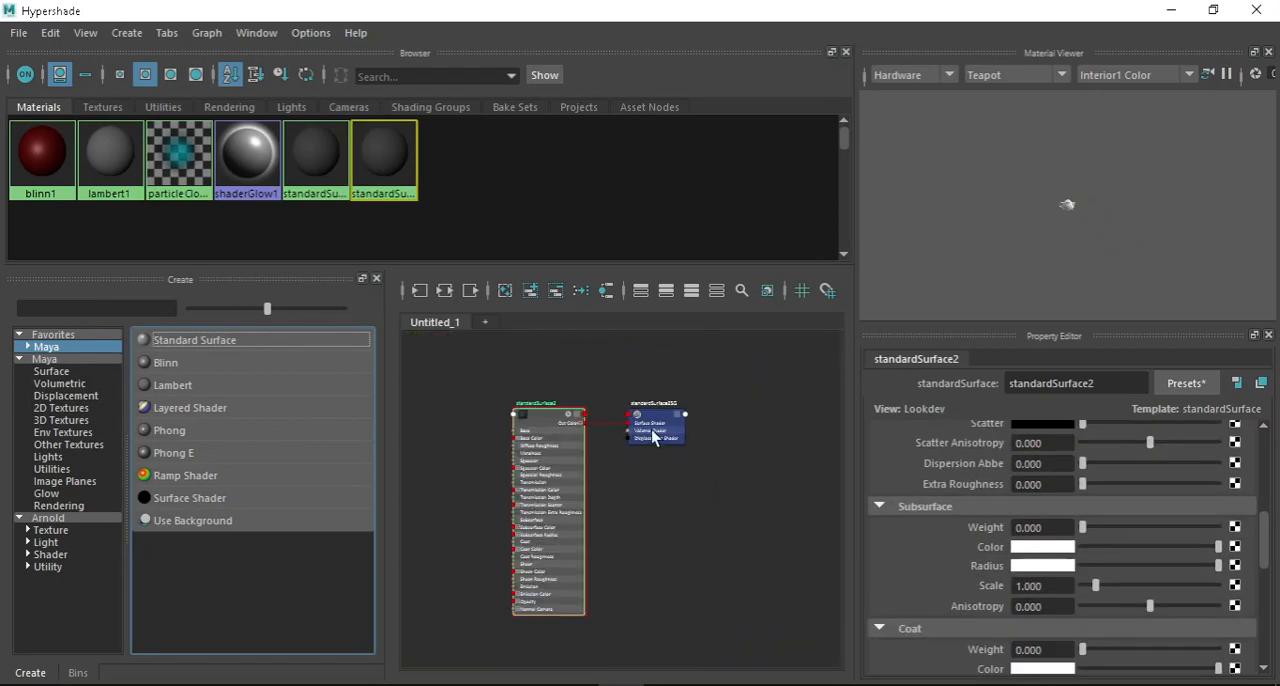
scroll(553, 401, up, 3)
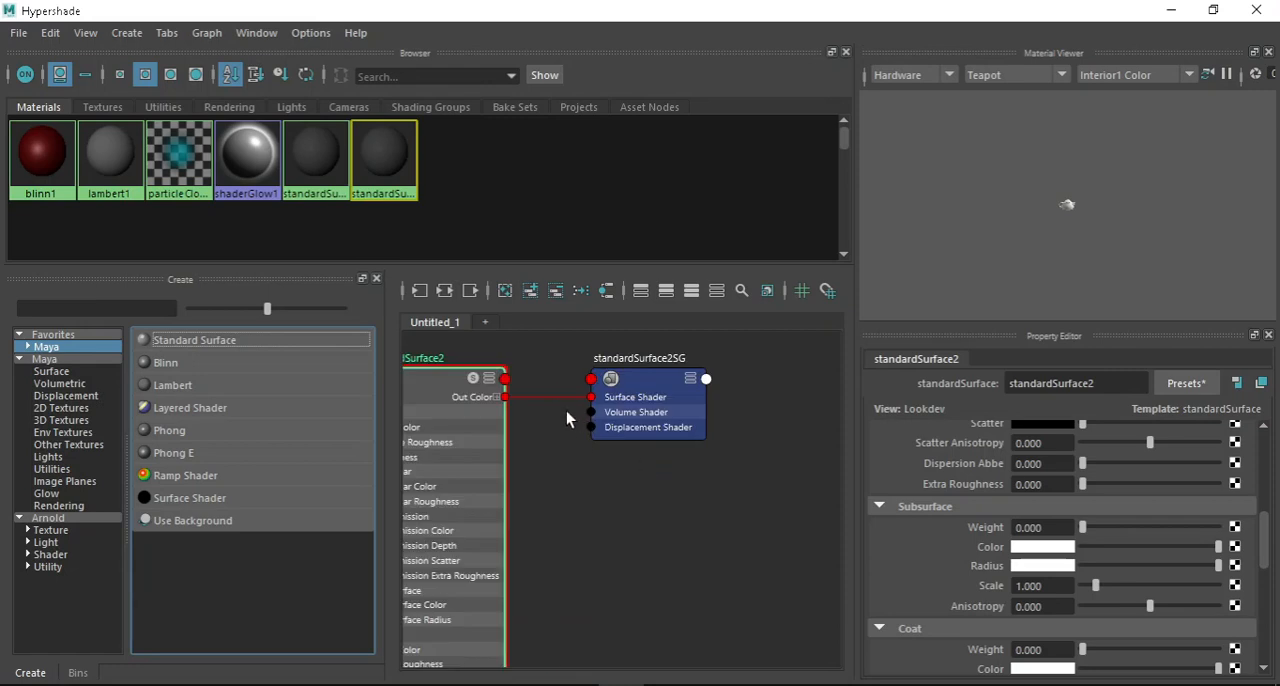
scroll(738, 408, down, 3)
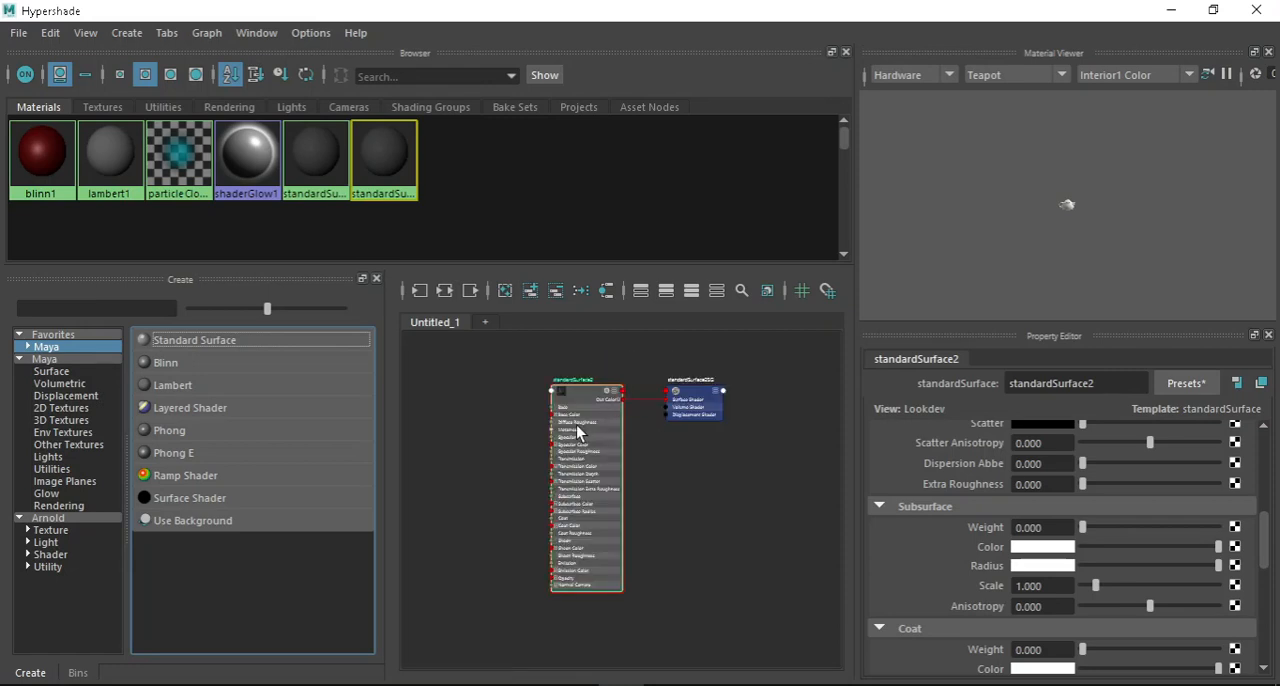
scroll(577, 432, up, 3)
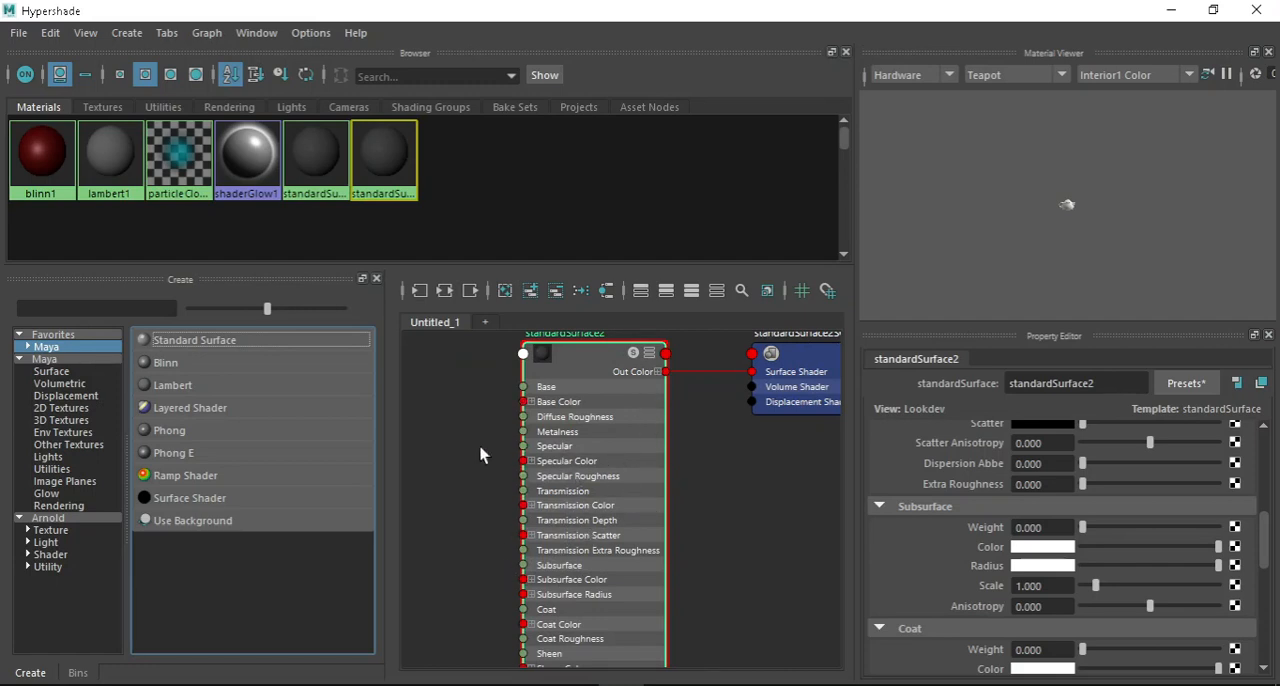
scroll(509, 423, down, 3)
scroll(509, 423, up, 3)
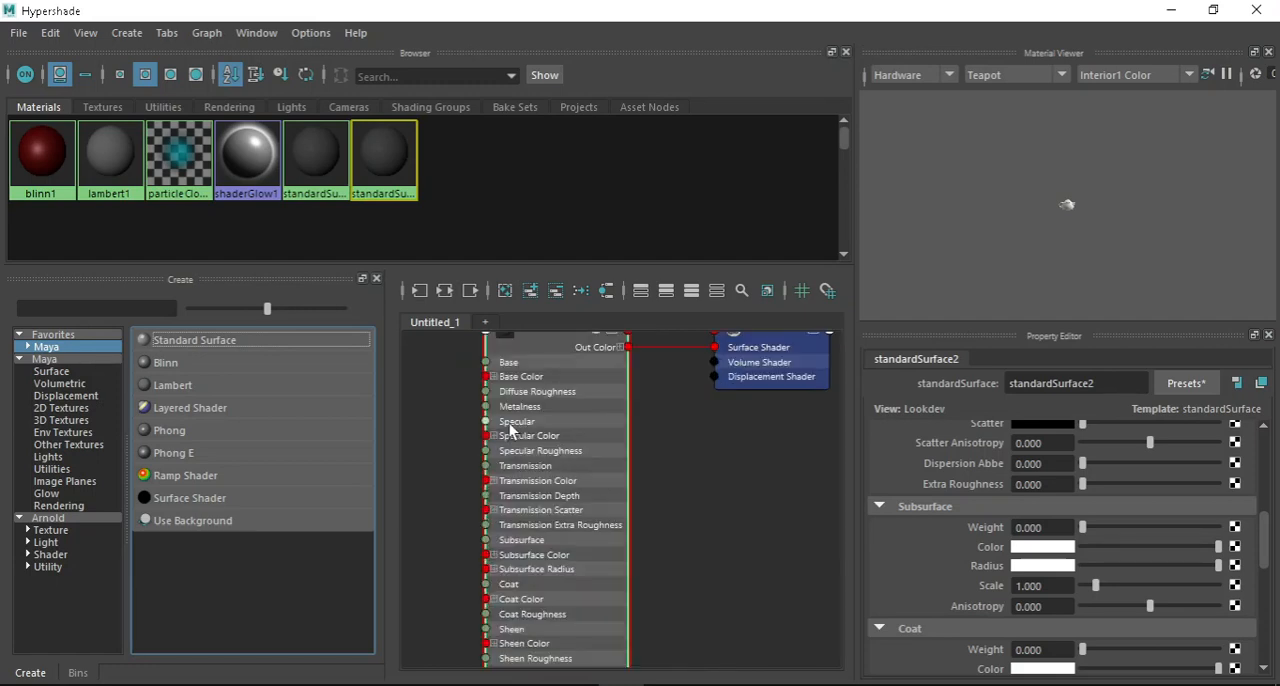
scroll(514, 438, down, 2)
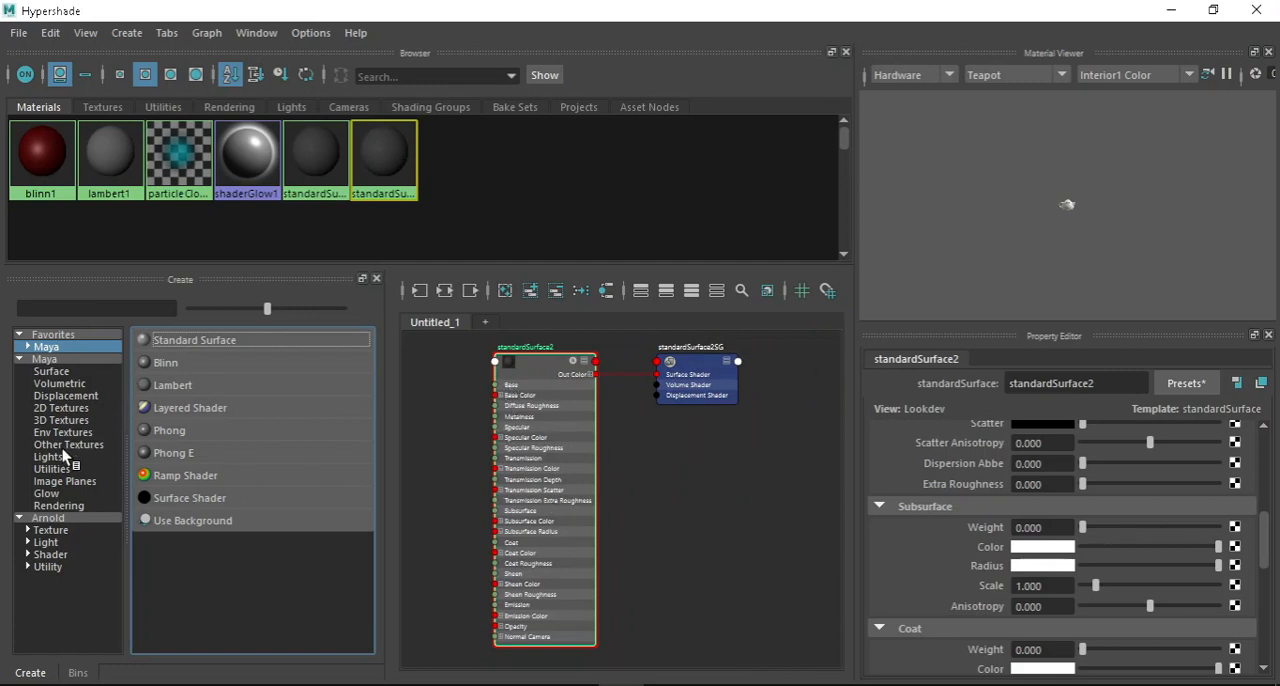
Browse the Arnold nodes available for creation and filter the list with "aista".
click(65, 517)
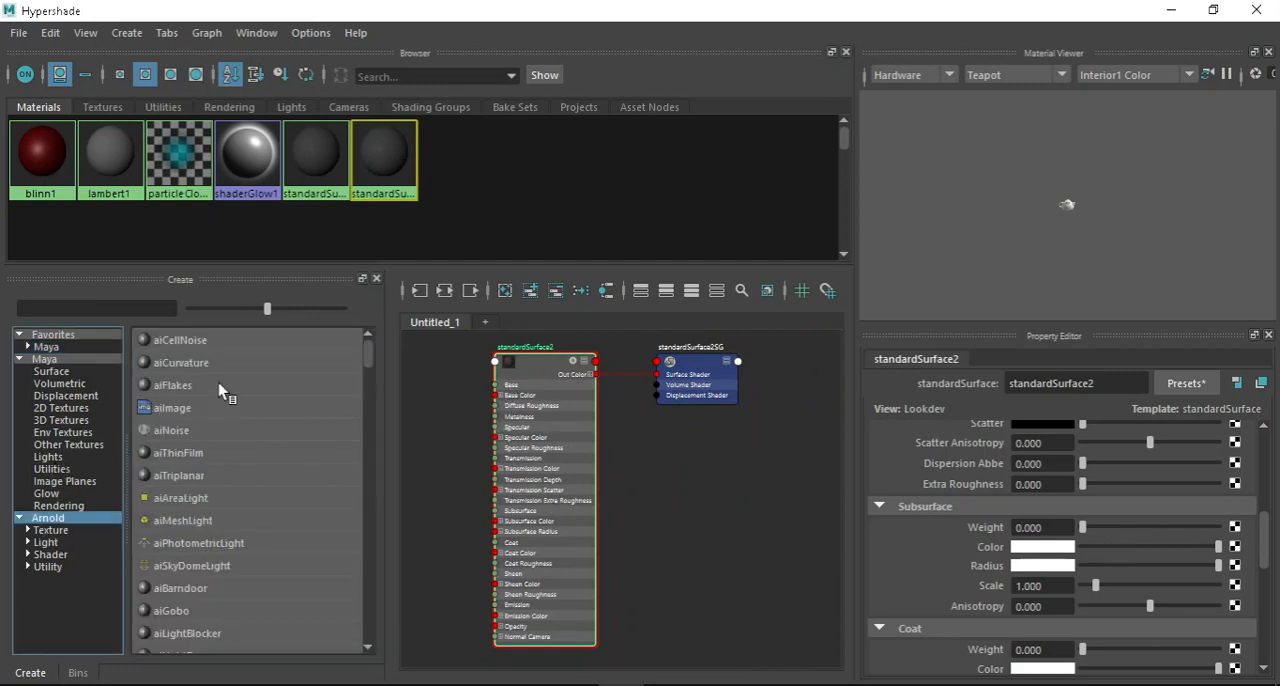
scroll(236, 455, down, 15)
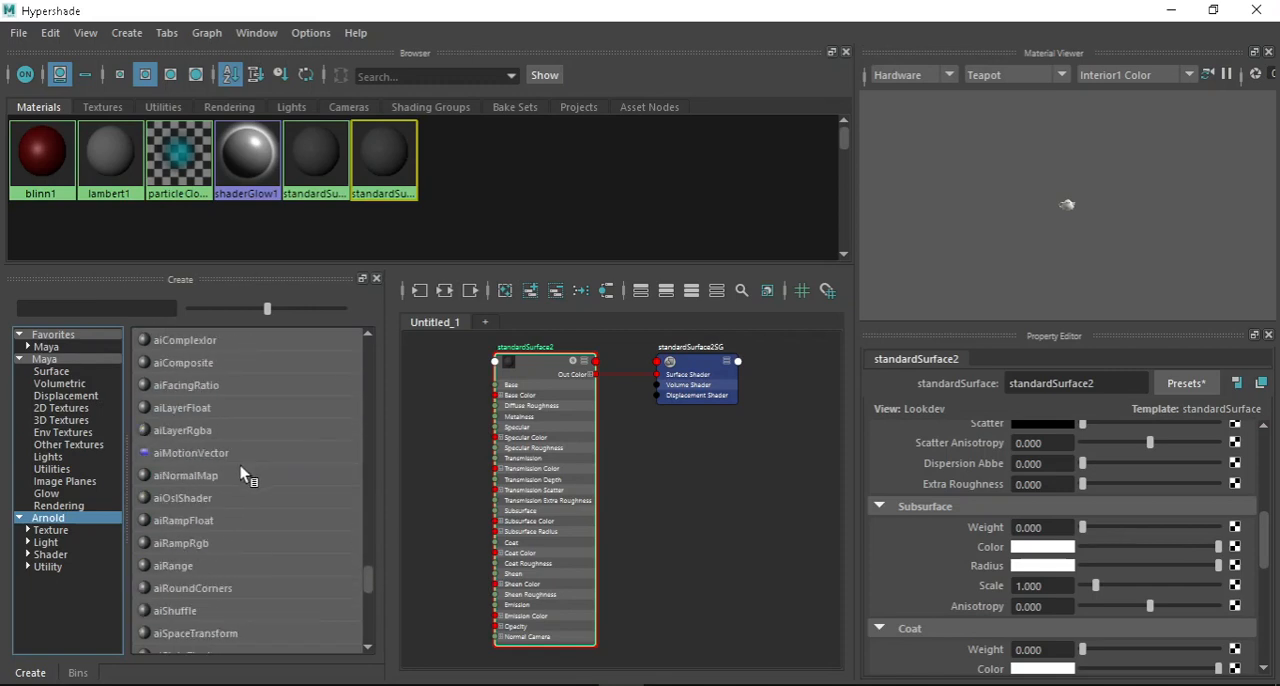
scroll(219, 481, down, 10)
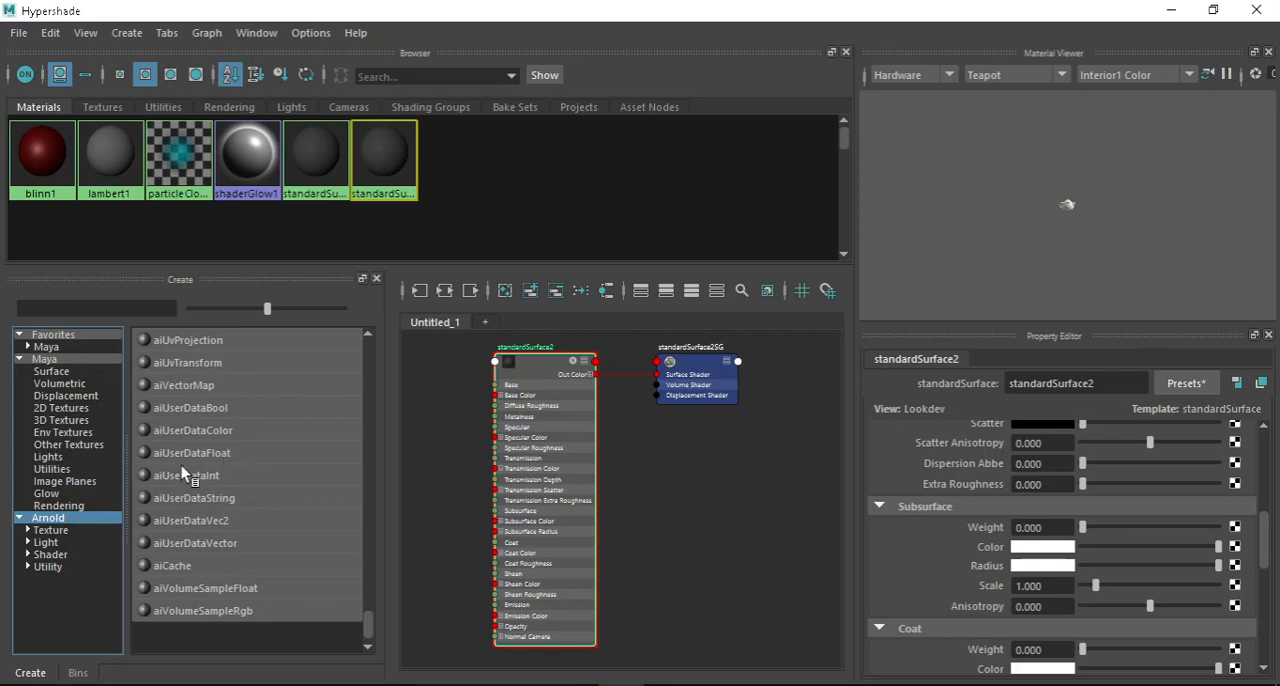
scroll(193, 418, up, 20)
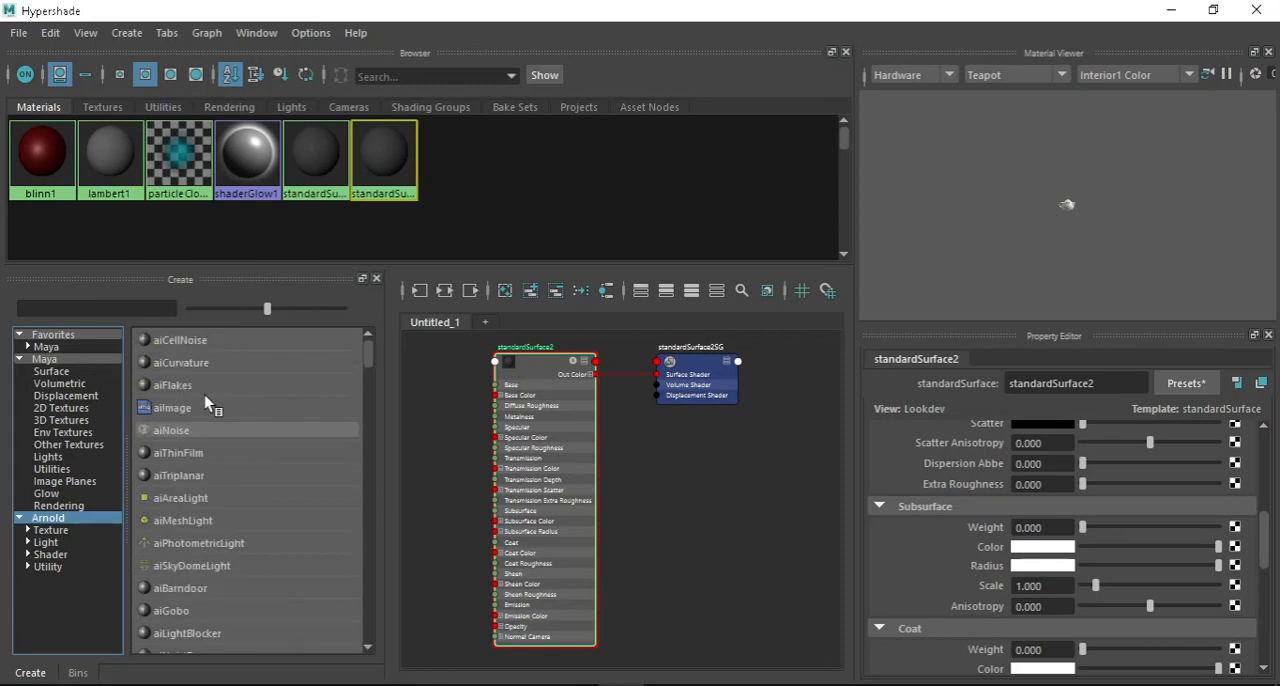
scroll(225, 452, down, 3)
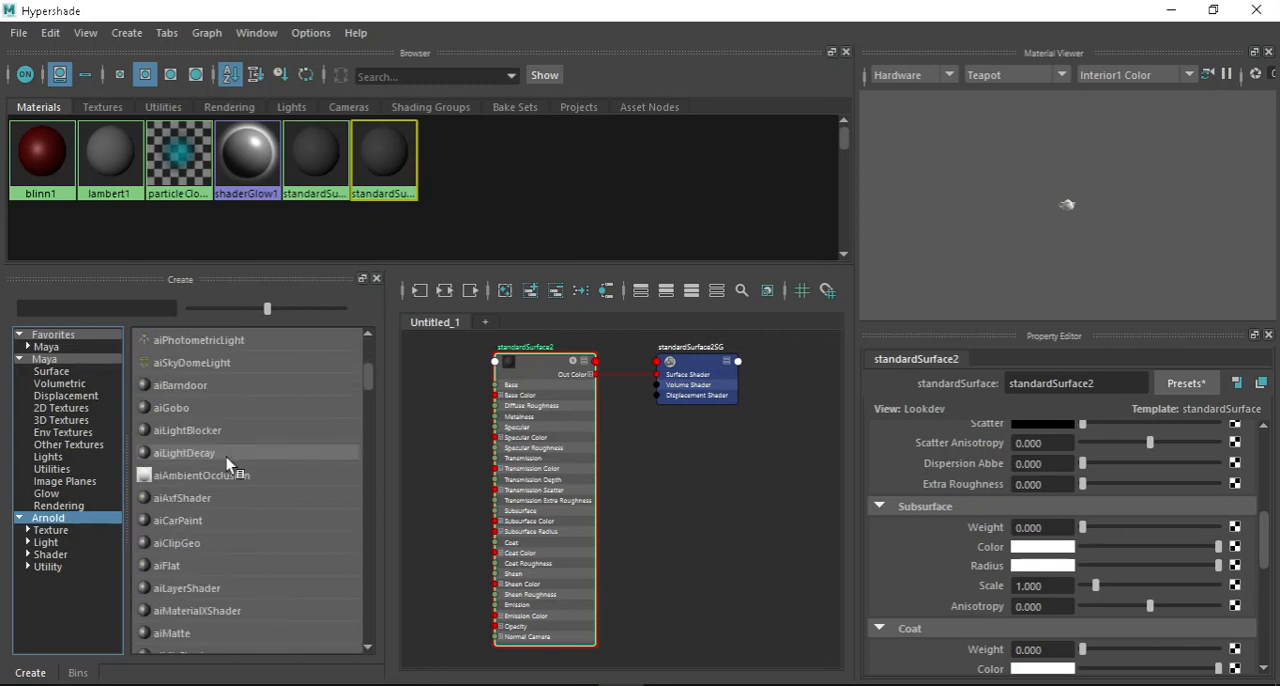
click(107, 307)
text(ai)
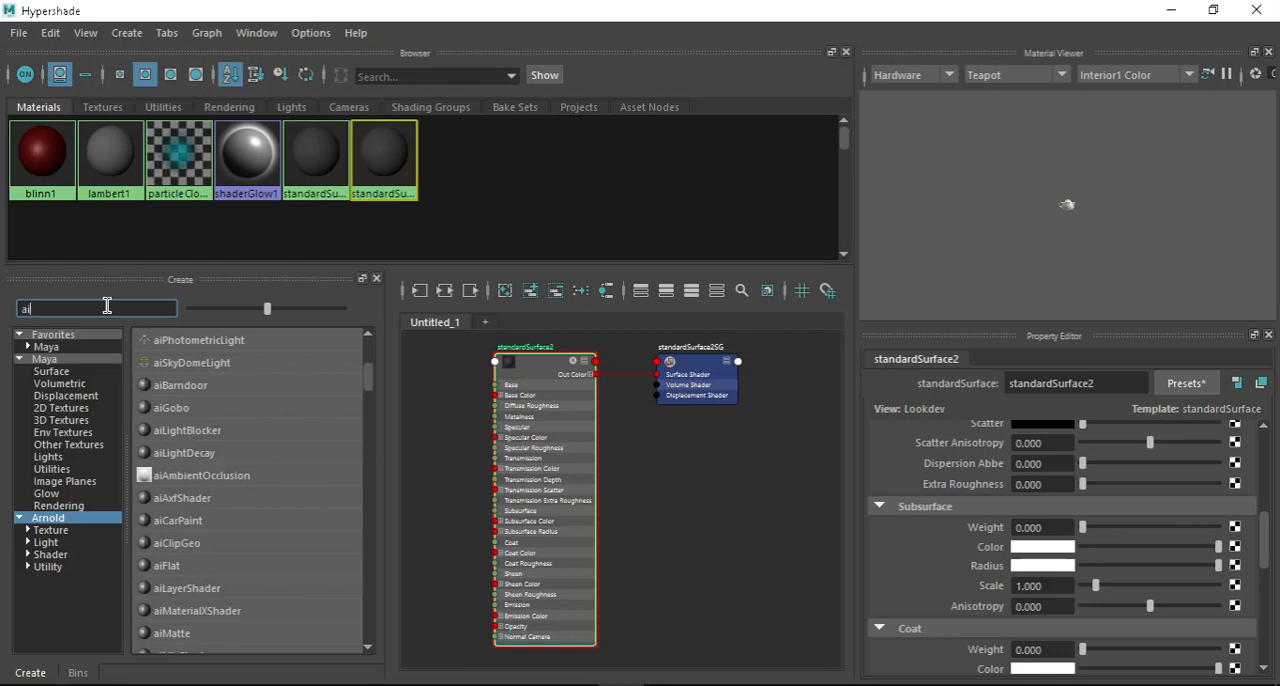
text(sta)
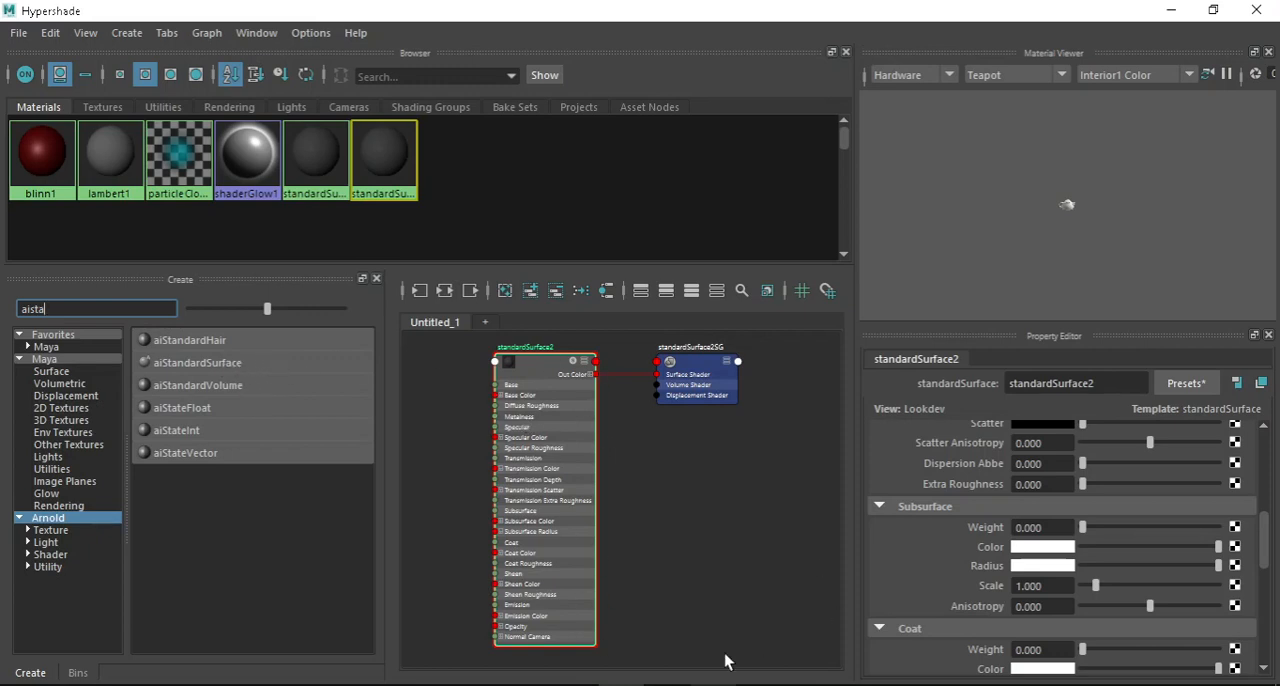
Switch to the web browser, view the Weathered Brown Planks texture page on Poly Haven, and return to Hypershade.
click(117, 685)
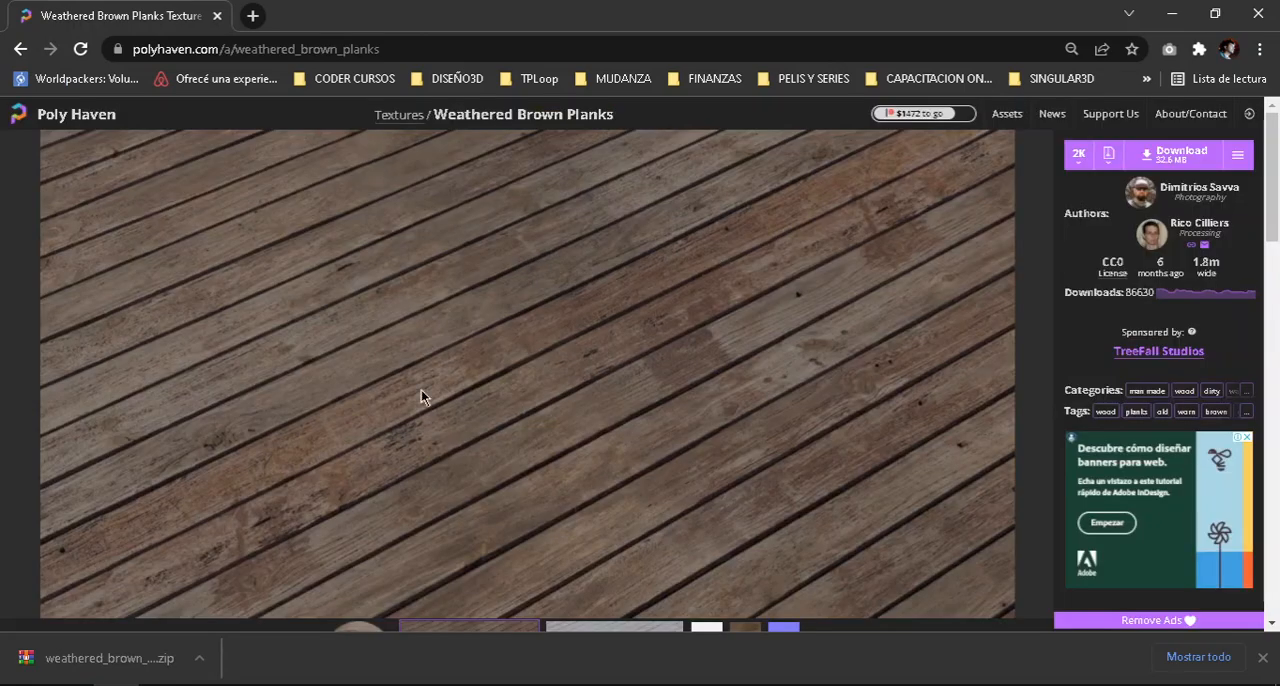
scroll(421, 396, down, 5)
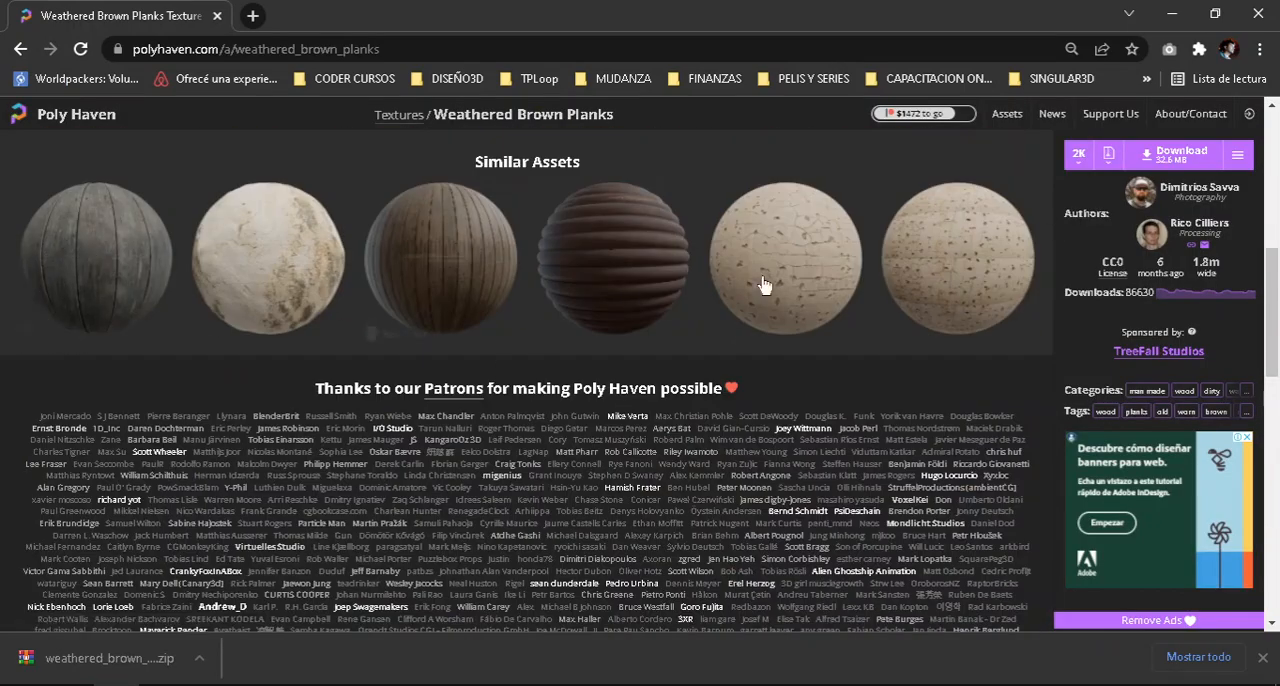
click(1172, 14)
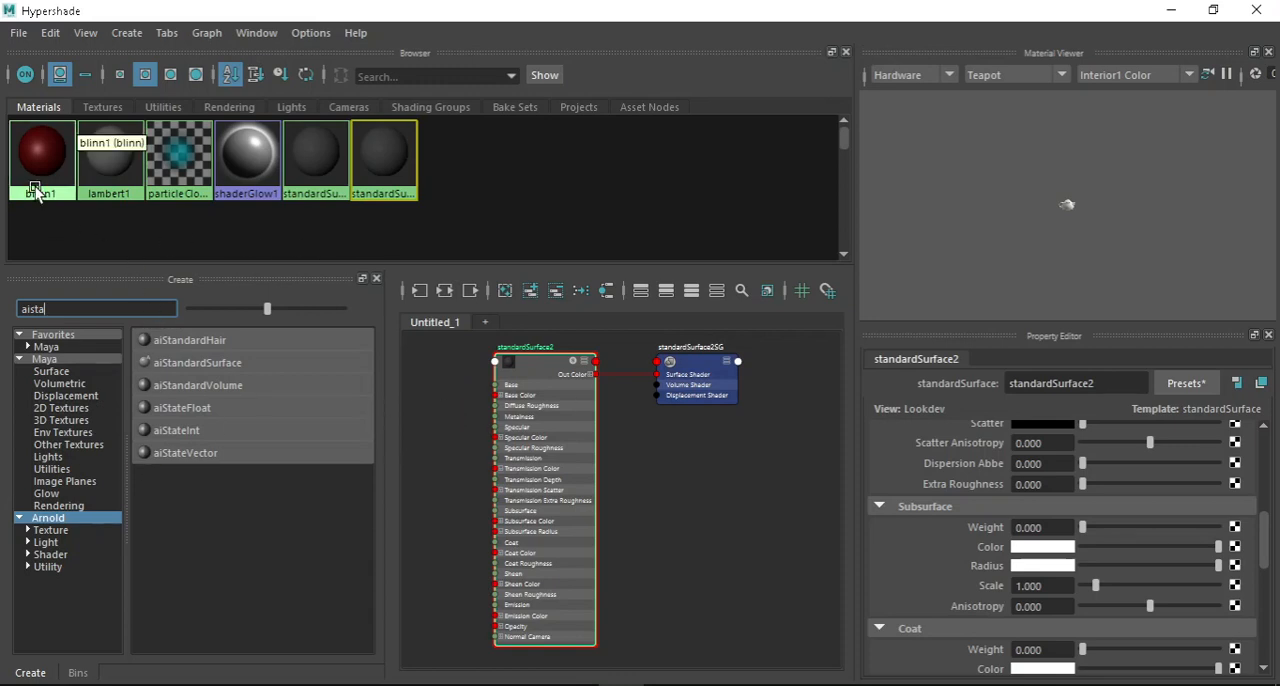
Review the blinn1 and lambert1 materials in the Hypershade browser, and delete all unused nodes.
click(472, 232)
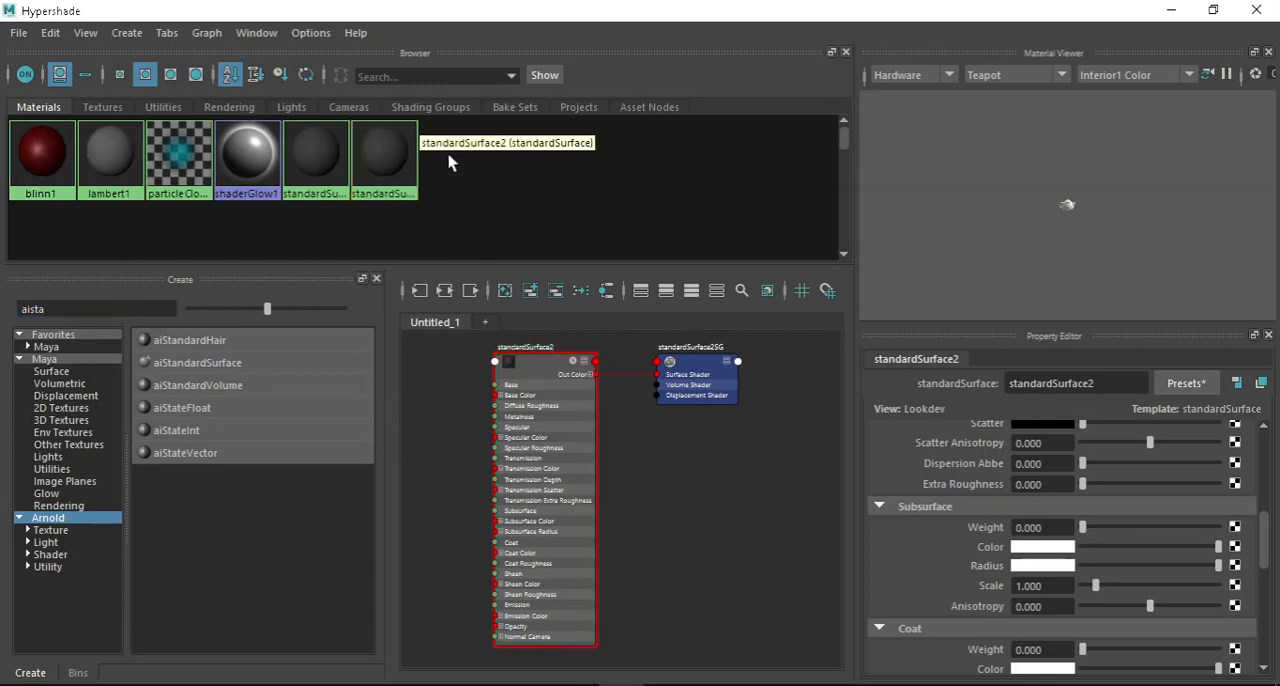
click(32, 160)
click(94, 164)
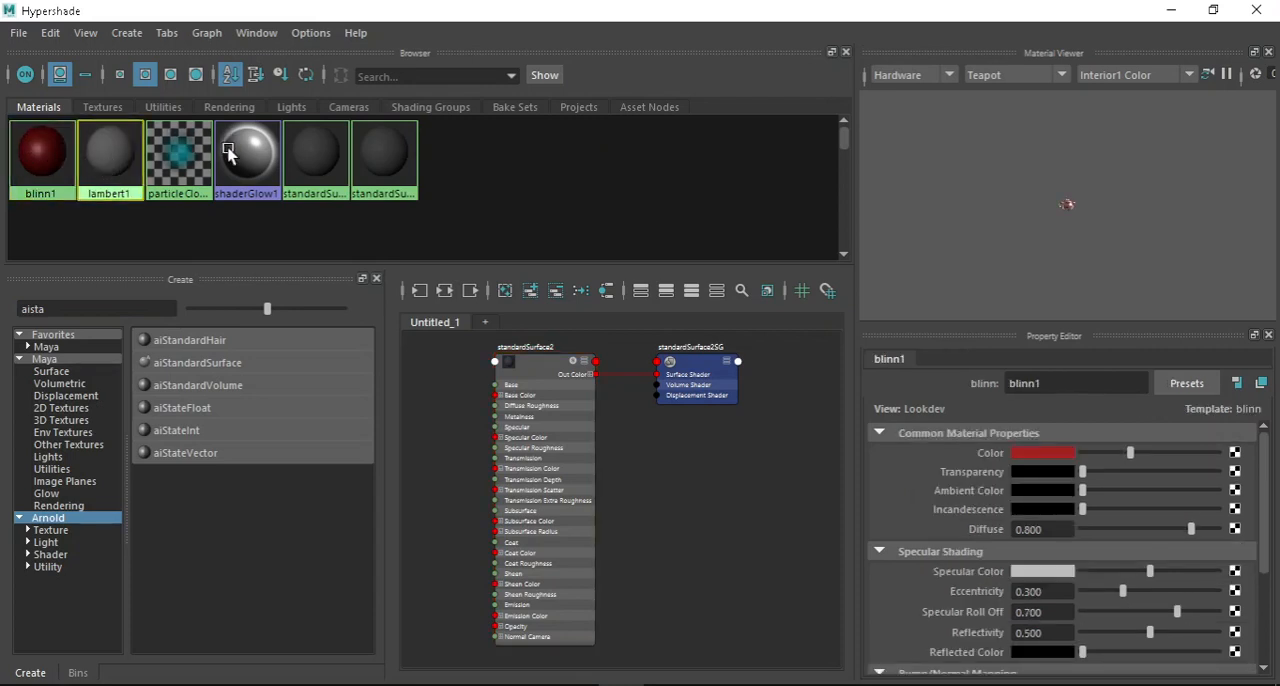
click(62, 152)
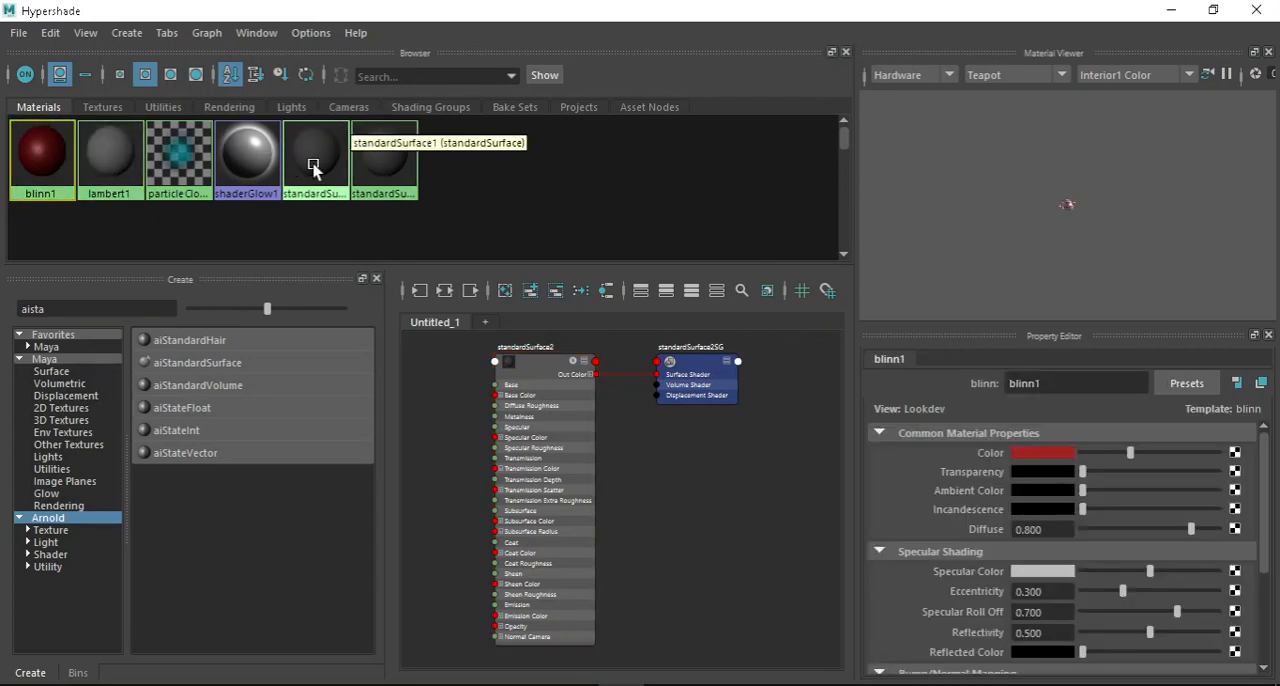
mouse_move(848, 140)
mouse_down()
mouse_move(850, 200)
mouse_move(838, 134)
mouse_up()
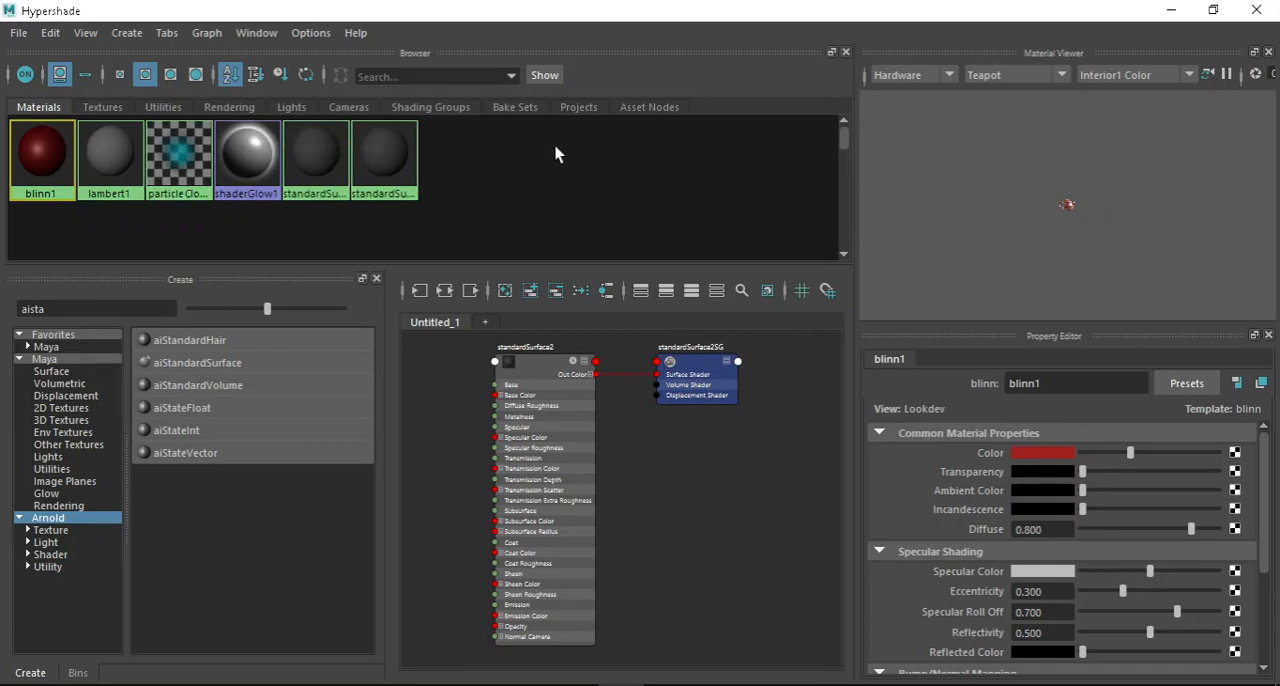
drag(838, 146, 846, 120)
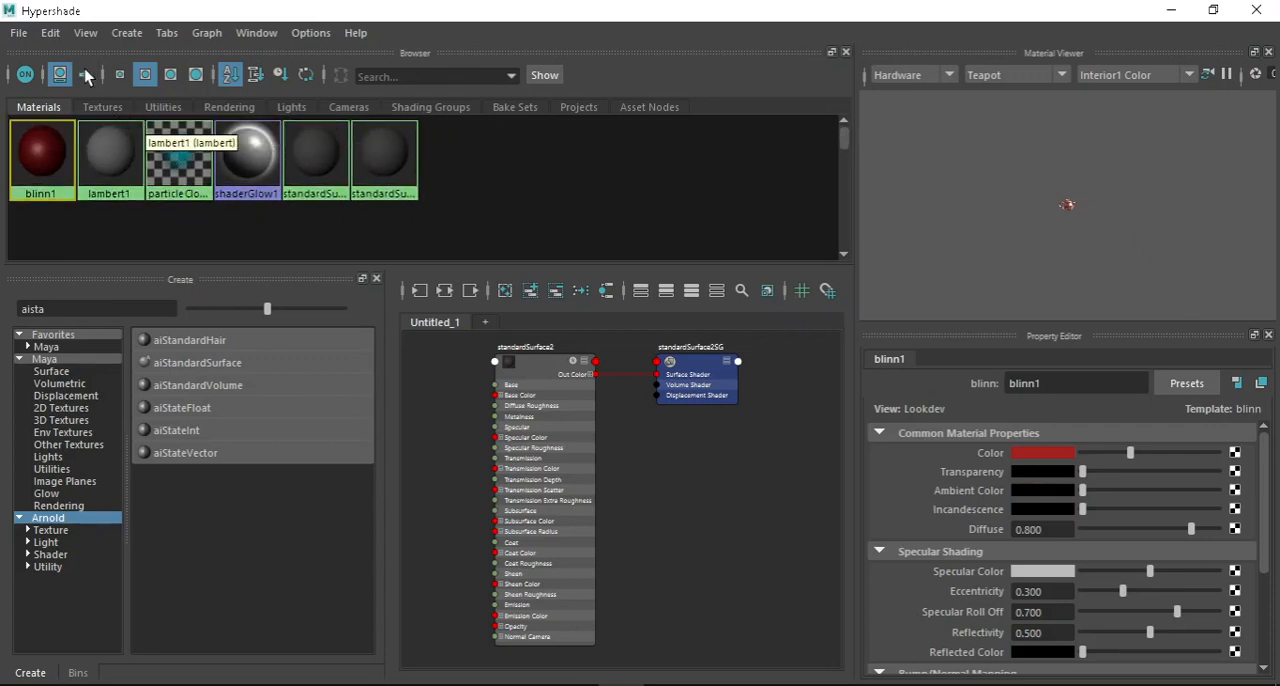
click(55, 36)
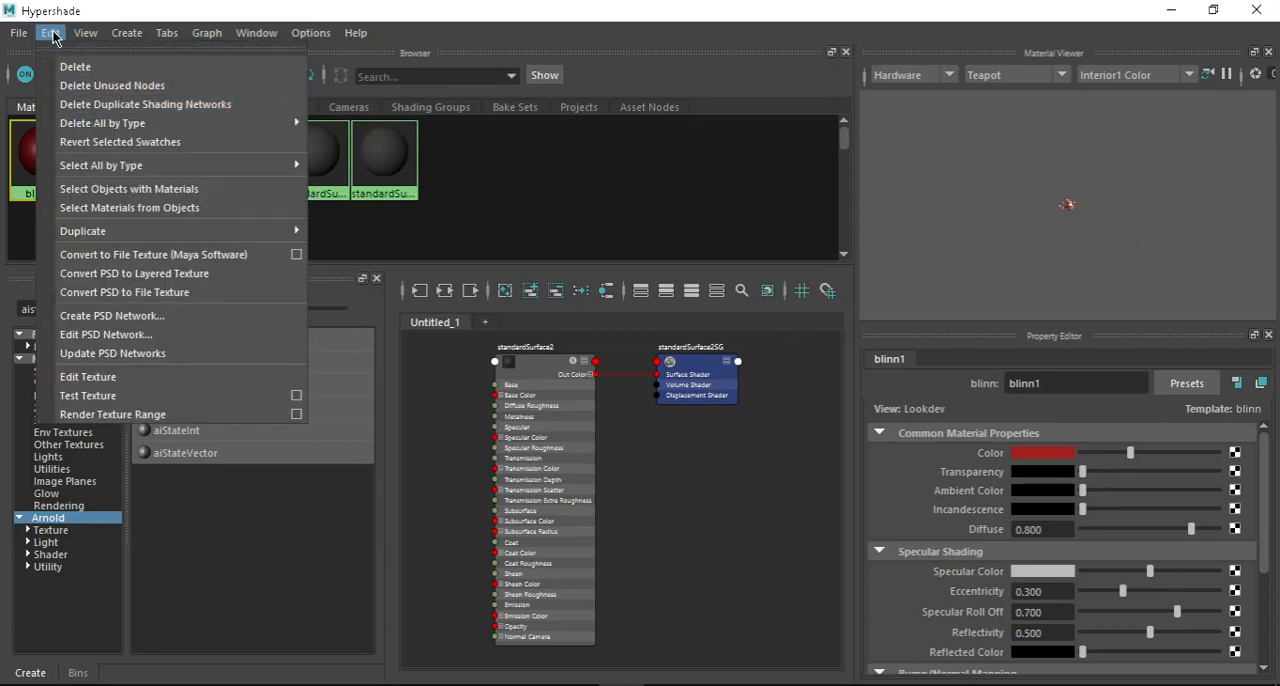
click(165, 88)
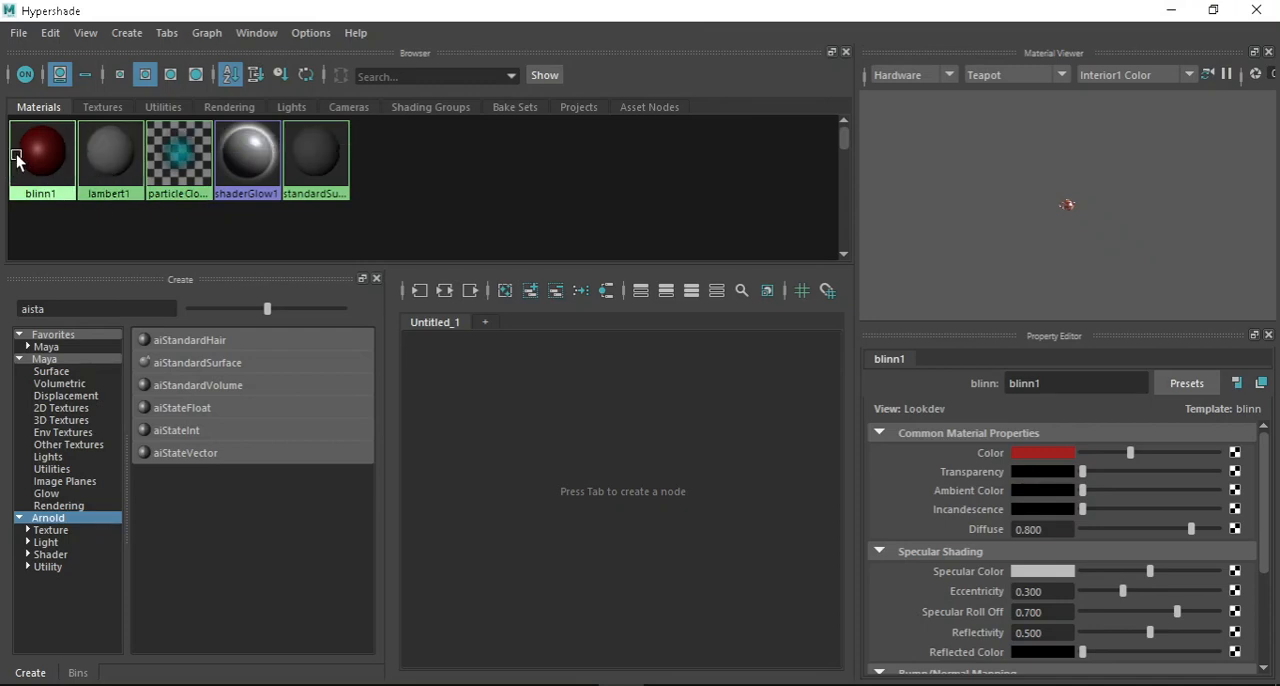
Return to the main Maya window and inspect the blinn1 attributes of the red sphere.
click(1171, 10)
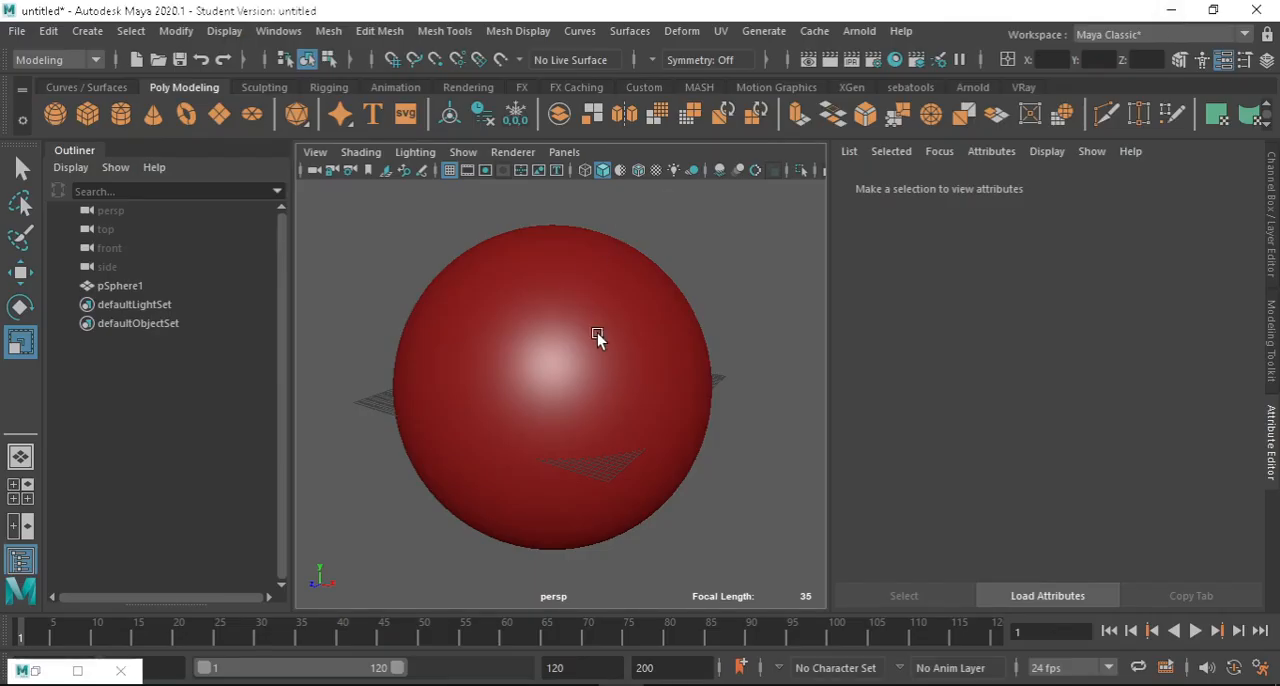
click(573, 341)
scroll(543, 303, up, 3)
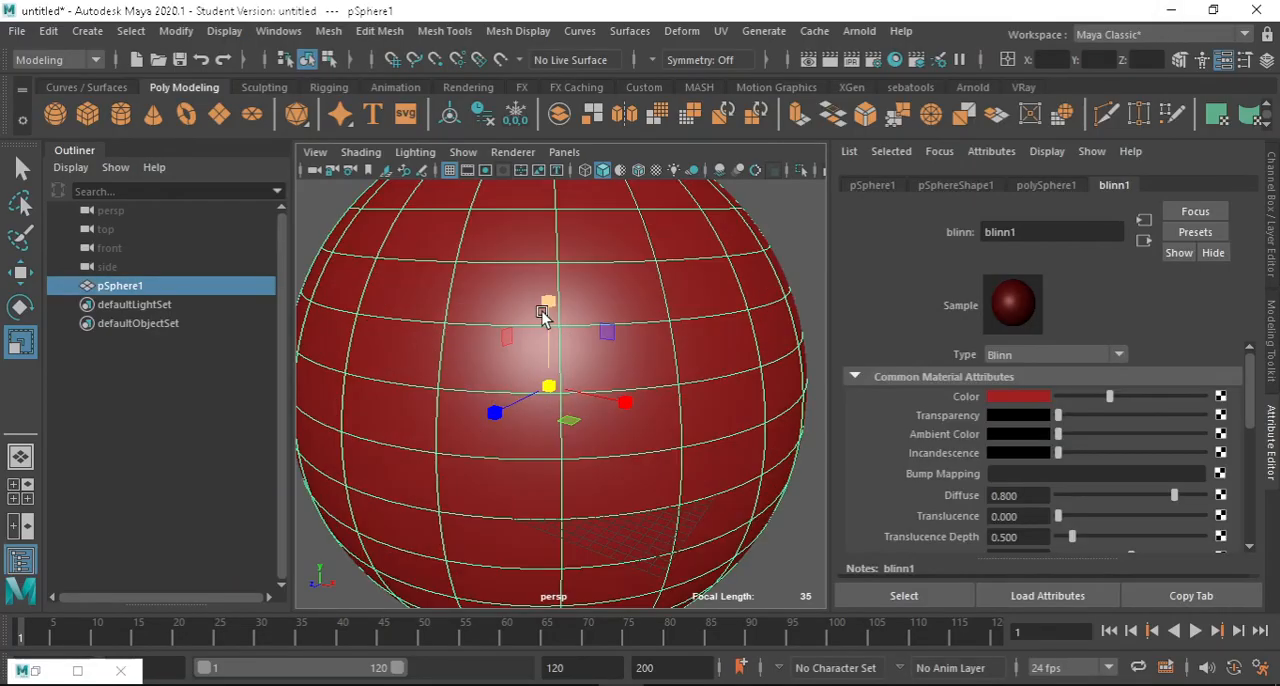
scroll(545, 315, down, 5)
scroll(560, 310, up, 3)
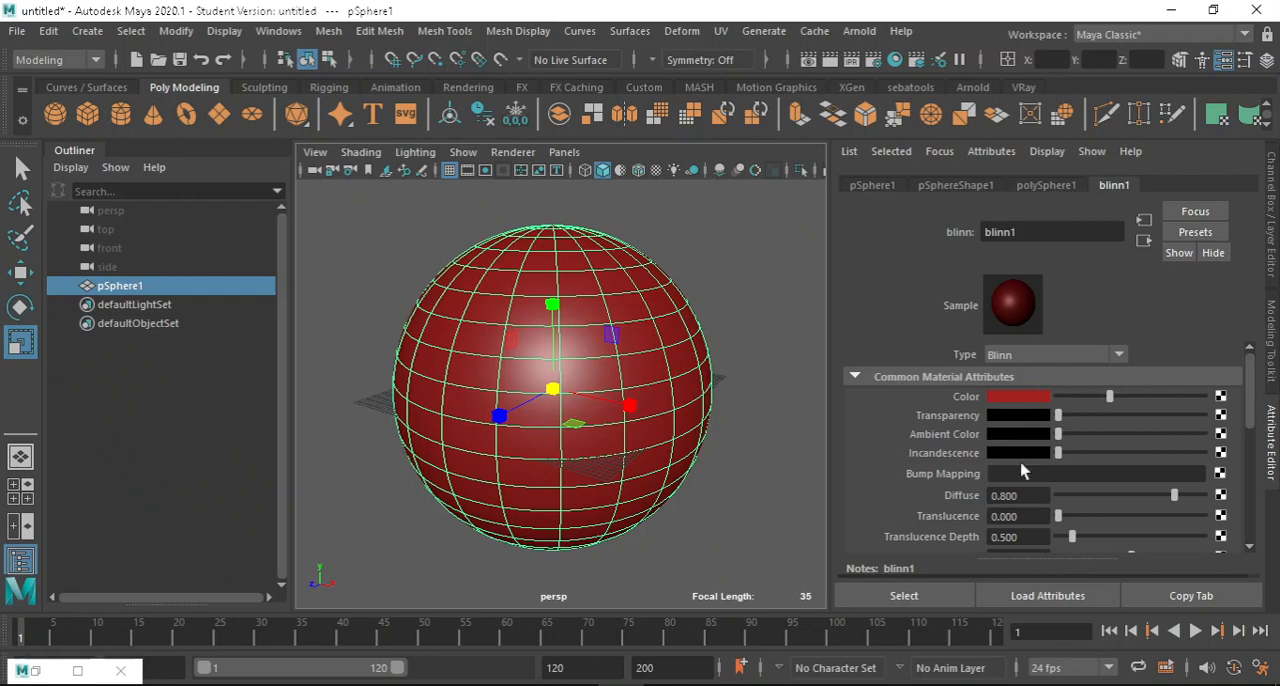
drag(1058, 457, 945, 462)
Reopen Hypershade and create an Arnold aiStandardSurface material.
click(900, 62)
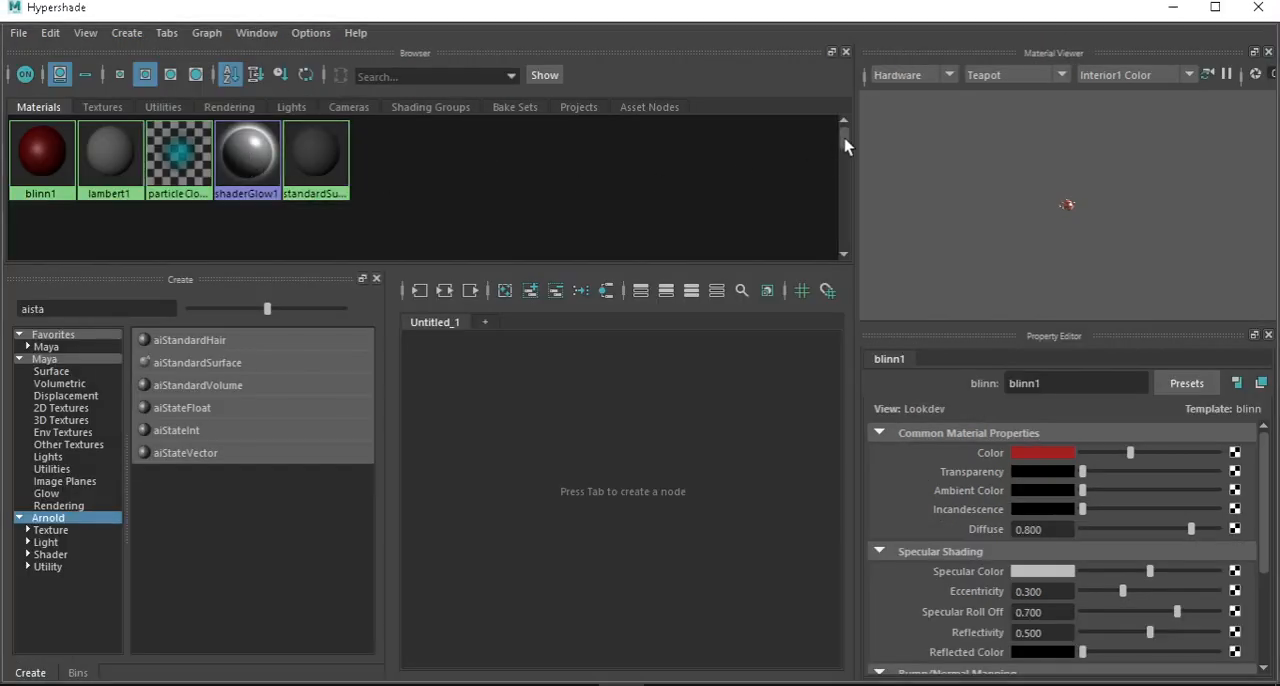
mouse_move(843, 128)
mouse_down()
mouse_move(840, 226)
mouse_move(846, 126)
mouse_up()
click(30, 152)
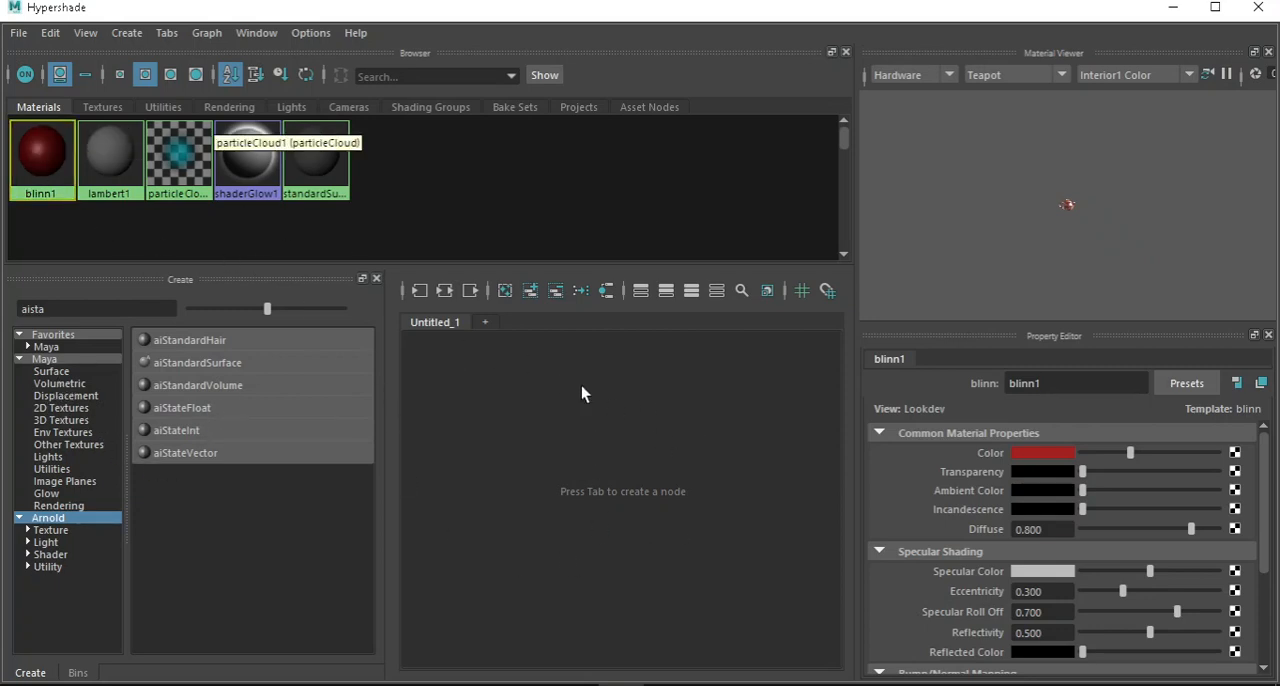
middle_drag(52, 155, 83, 470)
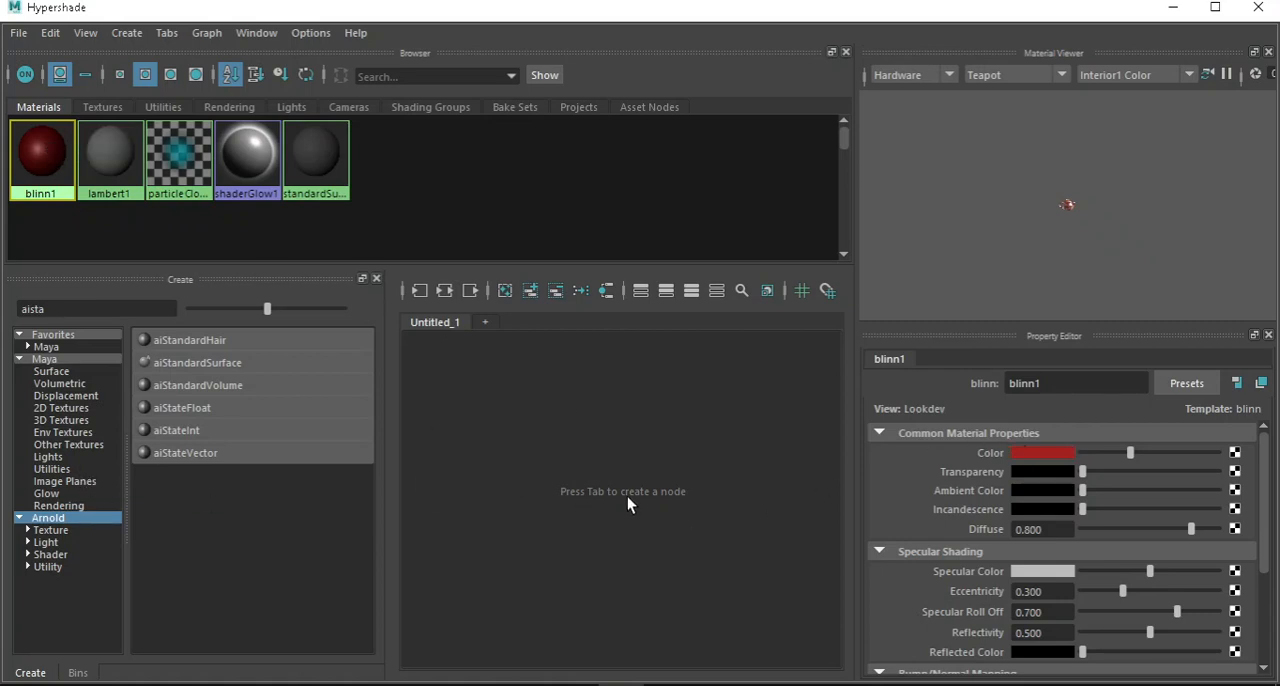
middle_drag(61, 405, 83, 435)
click(214, 364)
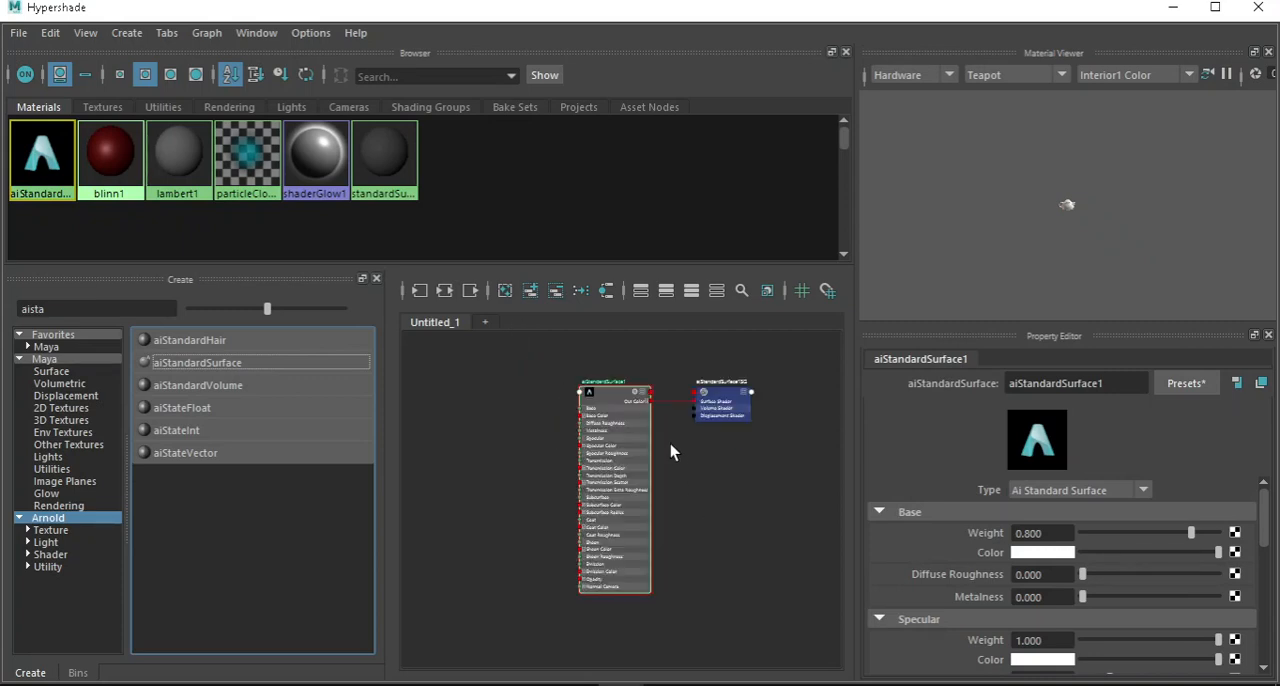
Reposition the aiStandardSurface1 node and its shading group node in the node graph.
scroll(670, 444, up, 3)
scroll(620, 420, down, 2)
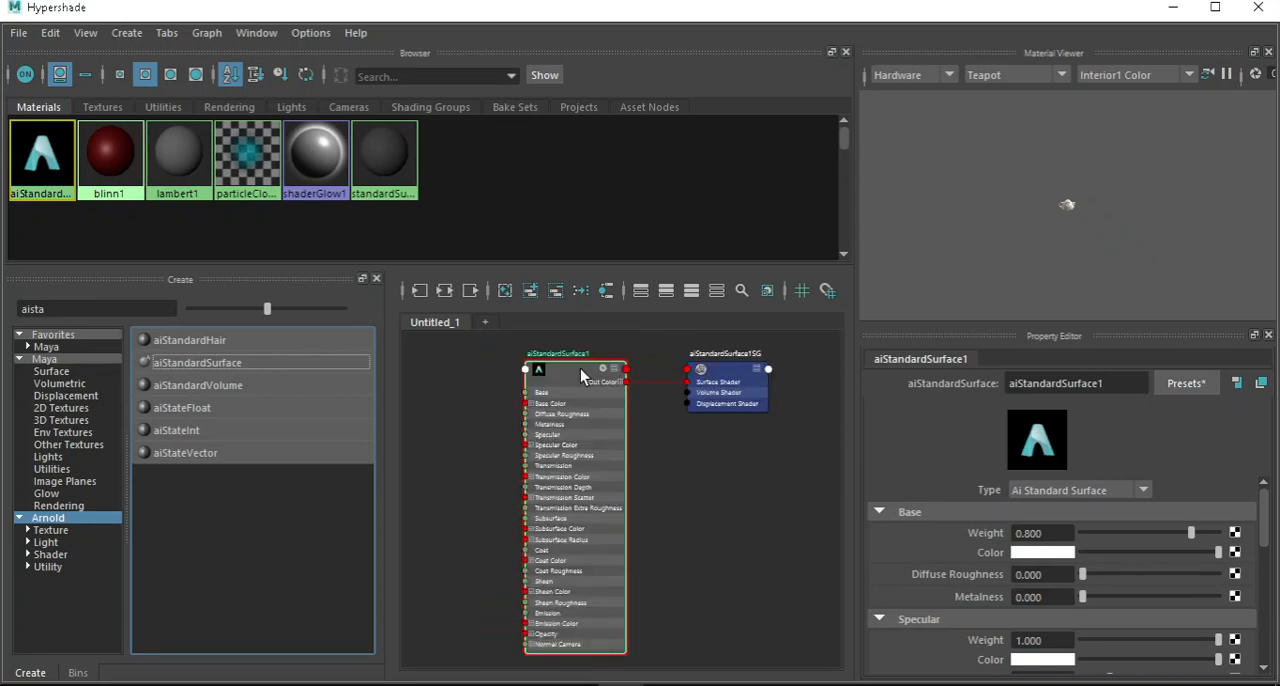
mouse_move(580, 368)
mouse_down()
mouse_move(550, 360)
mouse_move(563, 360)
mouse_up()
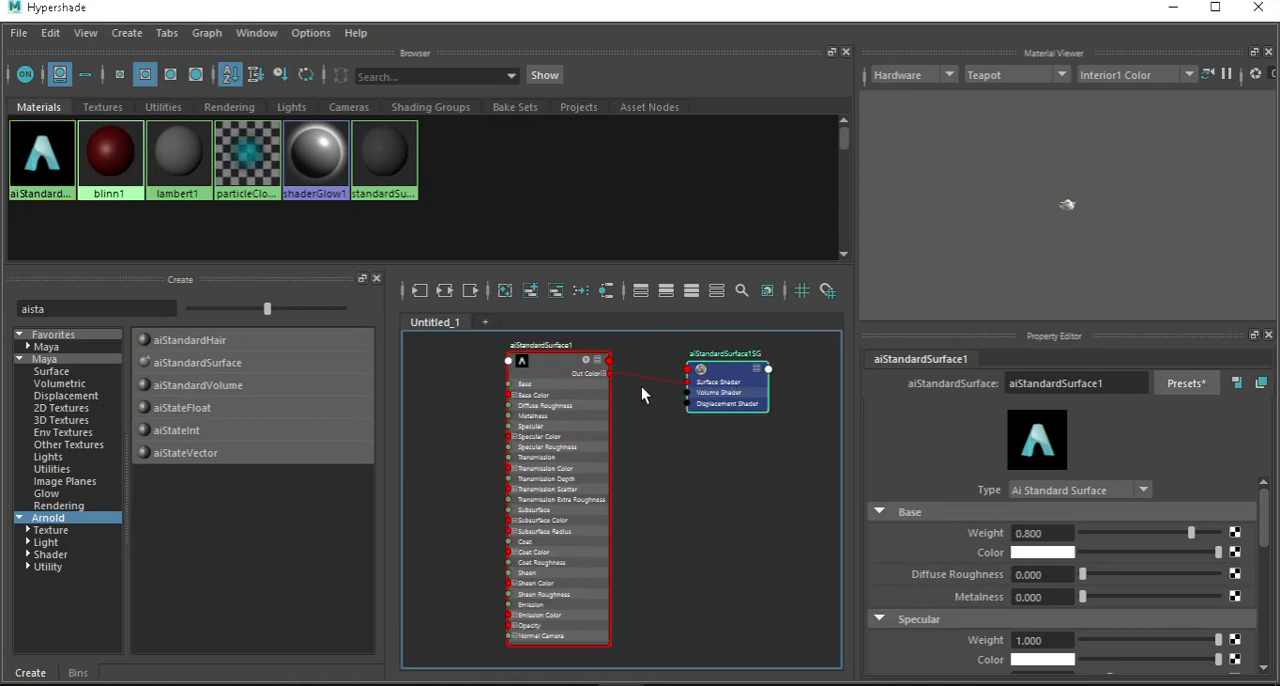
drag(729, 378, 676, 367)
Examine the aiStandardSurface1 node's inputs, from Base Color through Subsurface and Sheen, and its connection to the shading group.
scroll(527, 377, up, 3)
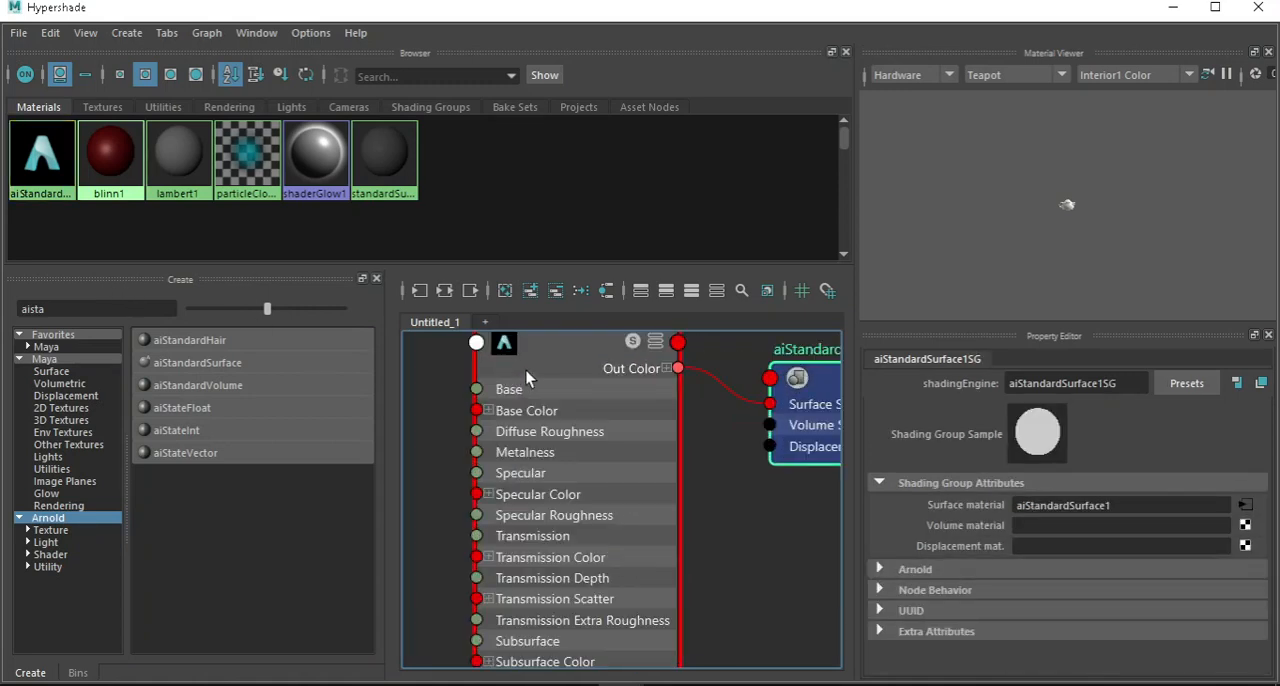
scroll(556, 481, down, 2)
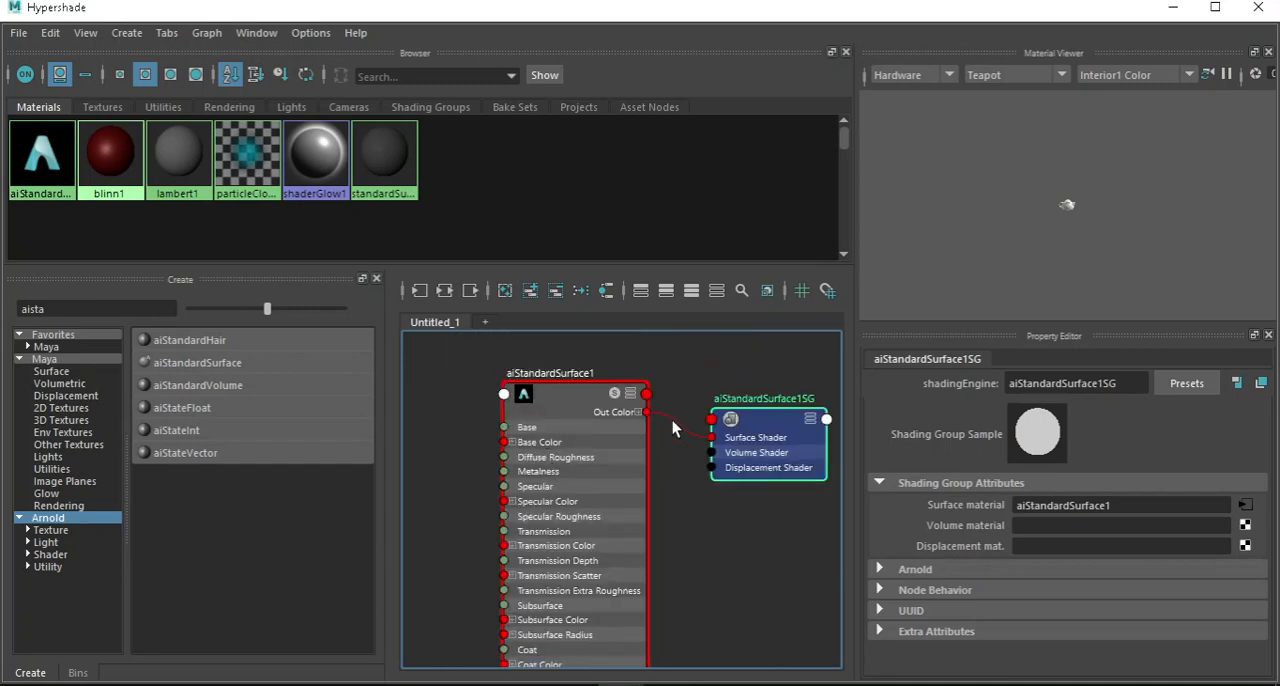
scroll(527, 420, up, 3)
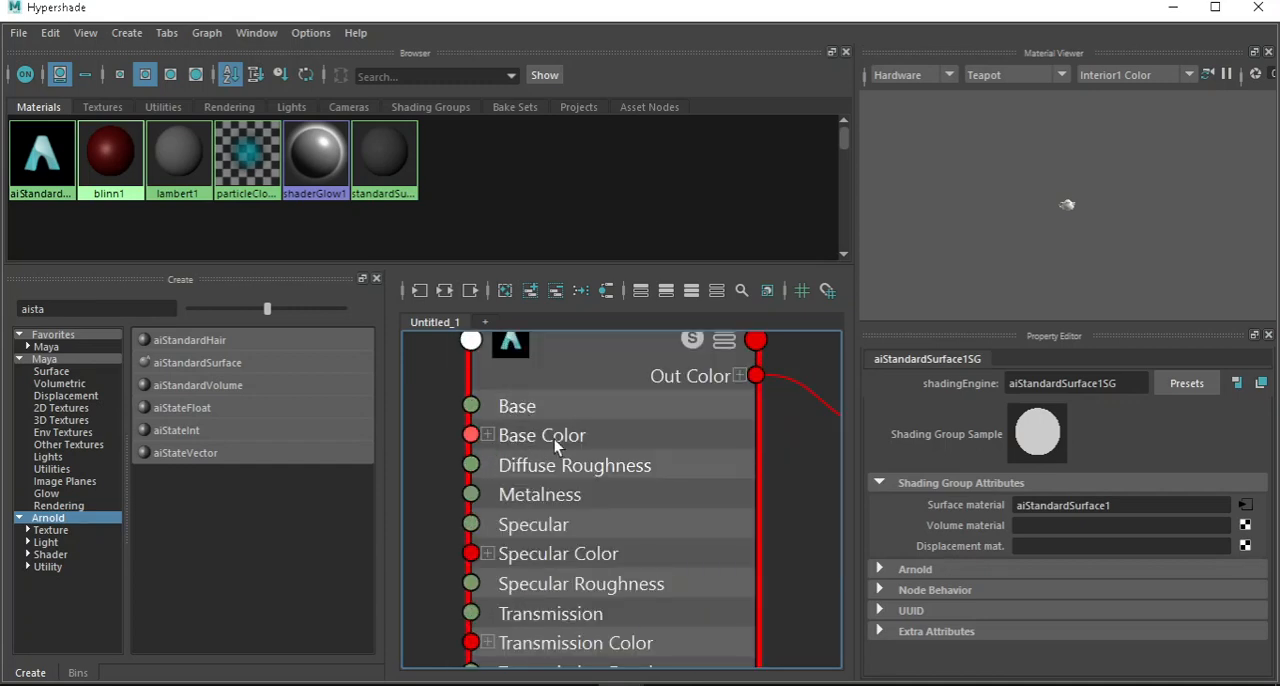
scroll(549, 490, down, 4)
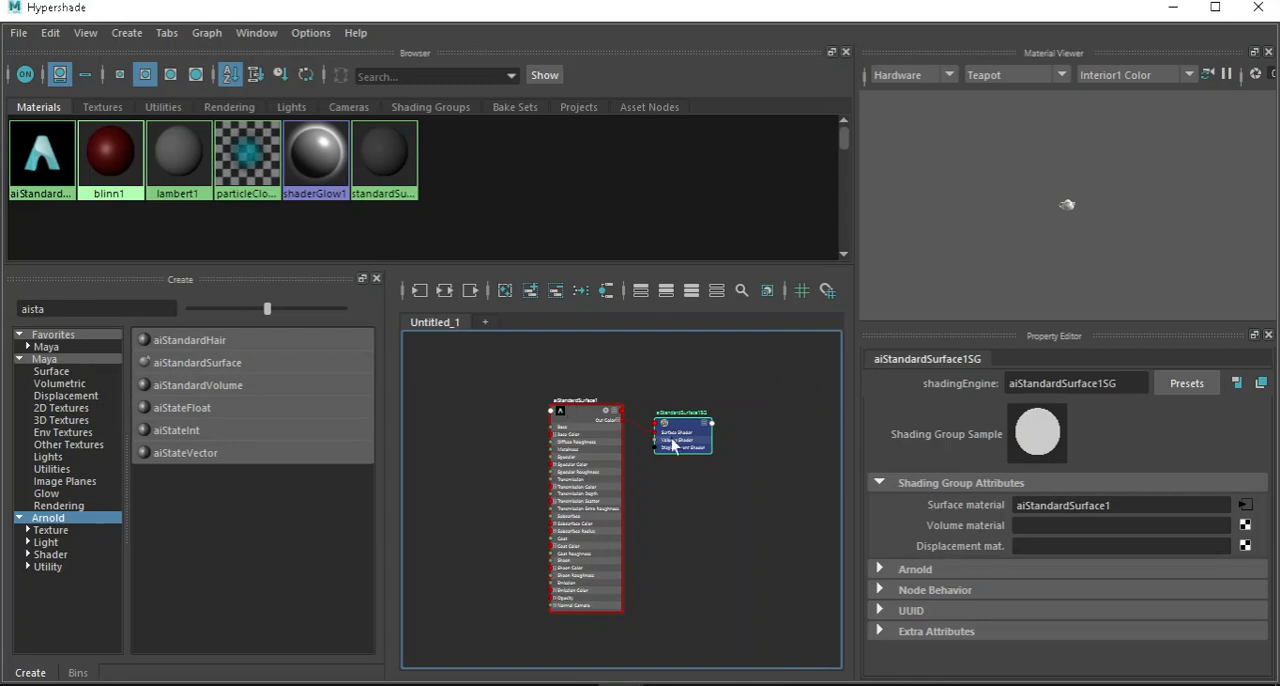
scroll(676, 440, up, 3)
scroll(720, 360, down, 3)
scroll(498, 507, up, 6)
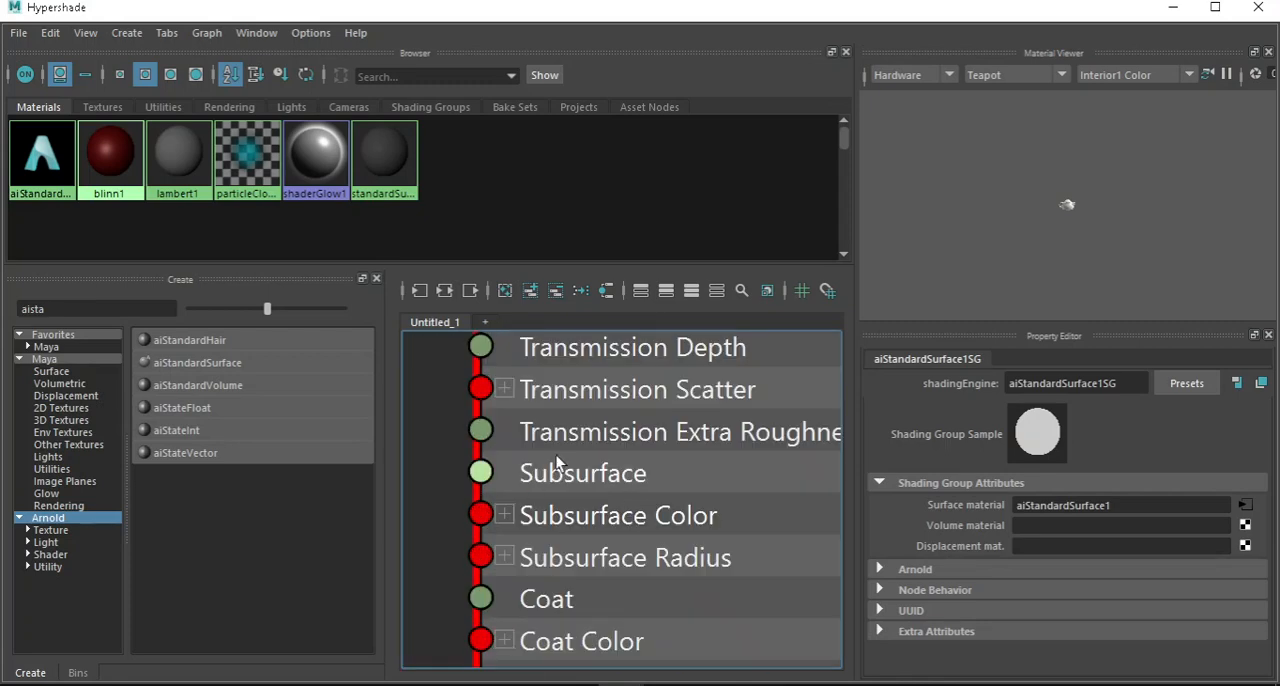
scroll(550, 458, down, 3)
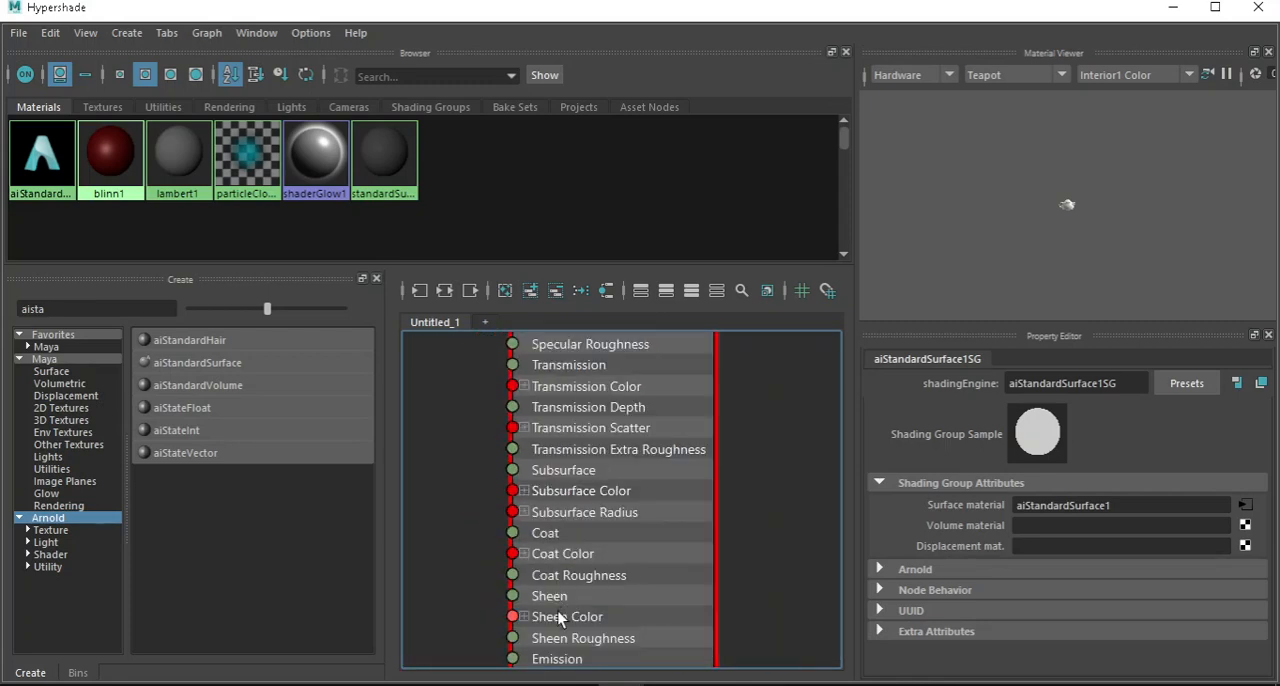
scroll(552, 411, down, 5)
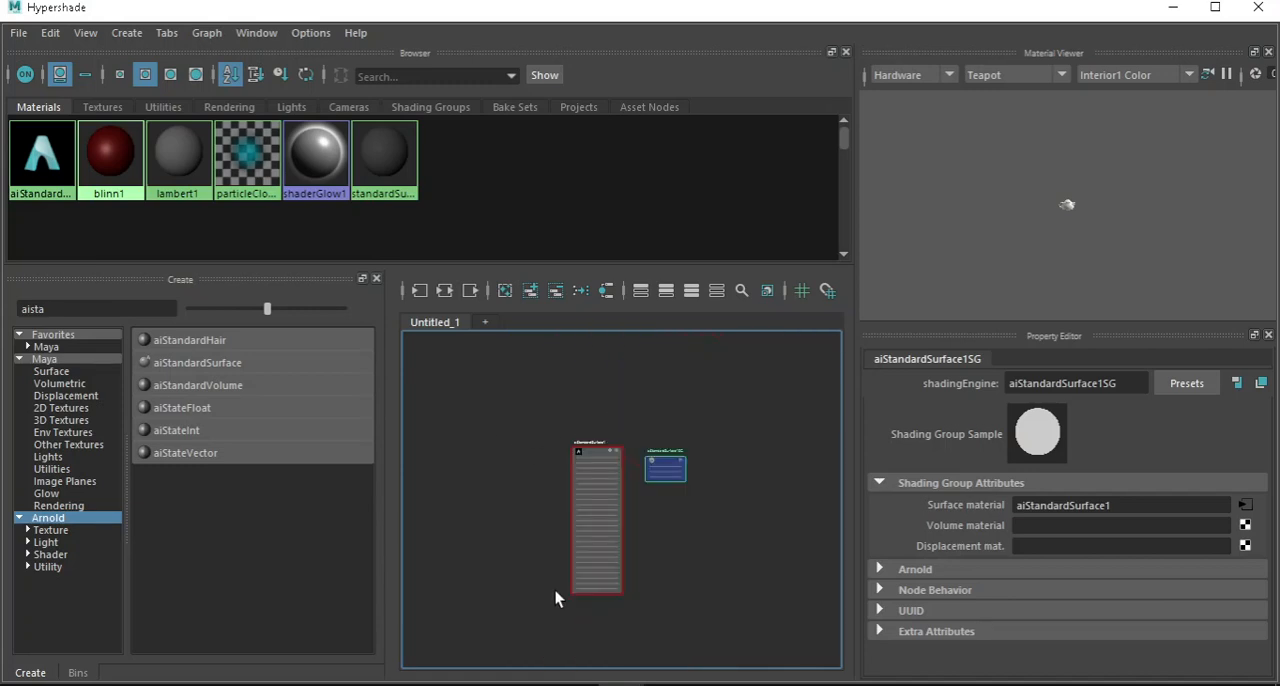
scroll(588, 525, up, 2)
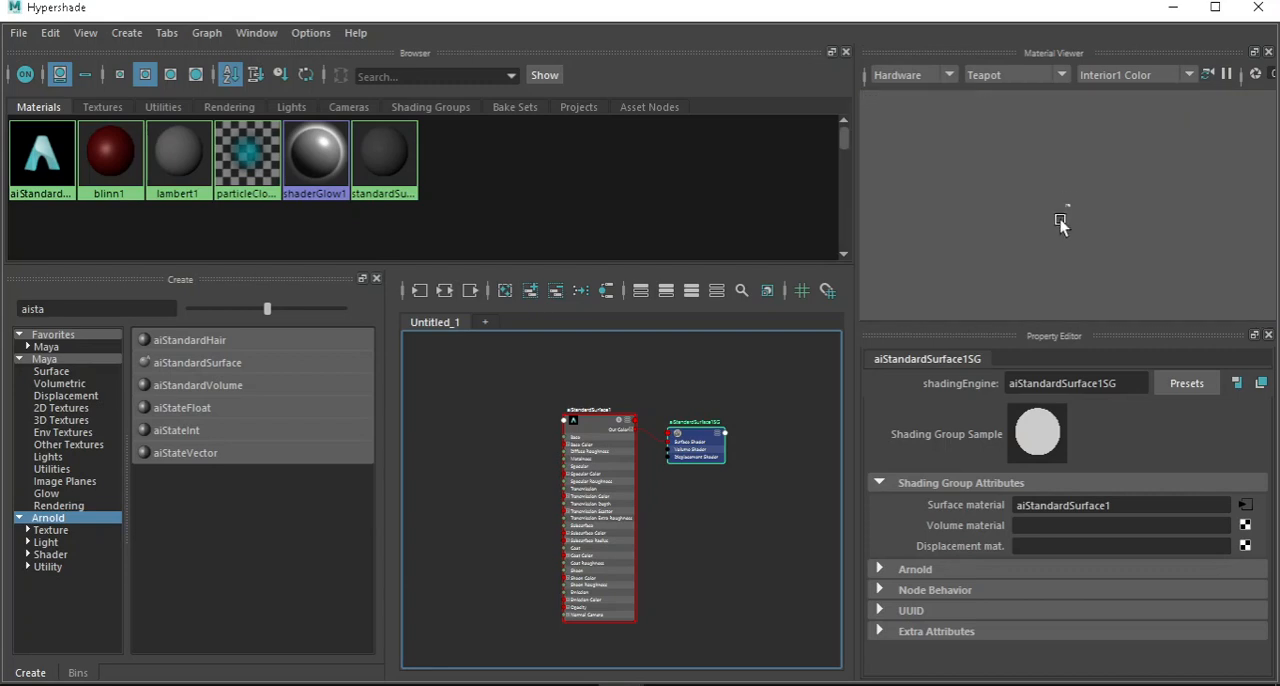
Pause rendering of the teapot preview in the Material Viewer.
click(1227, 76)
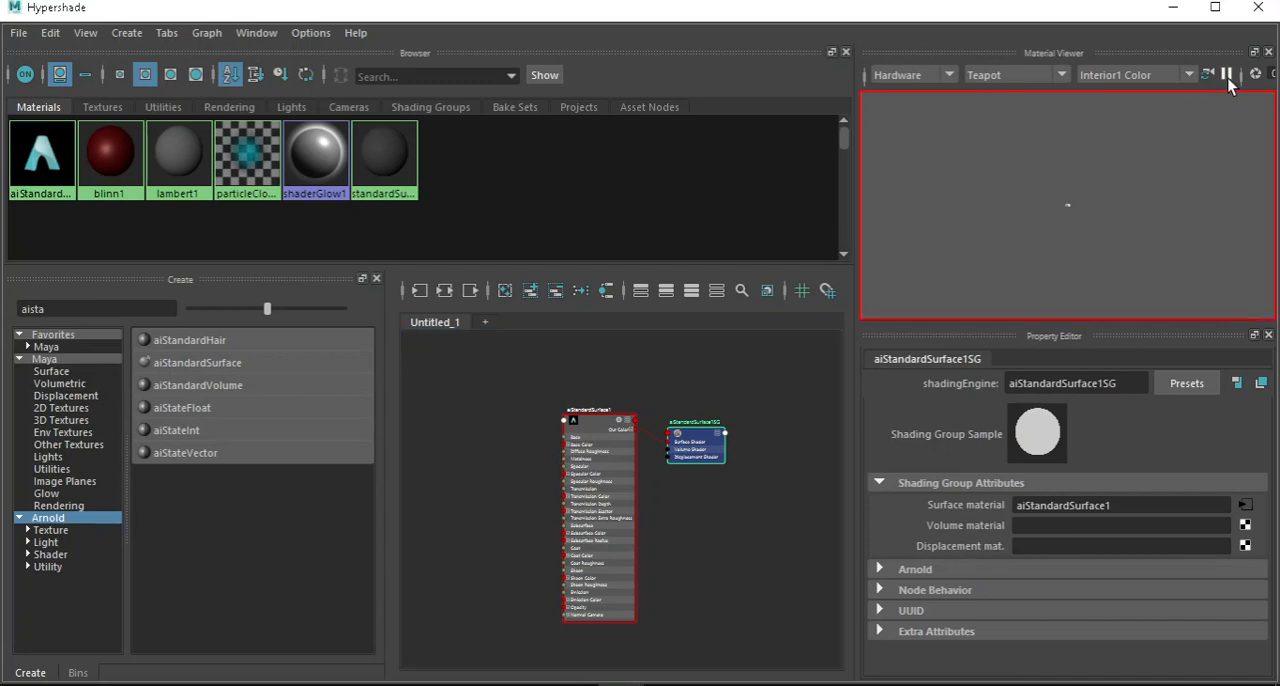
Delete all unused nodes from Hypershade, including the unassigned aiStandardSurface1 material.
click(1226, 76)
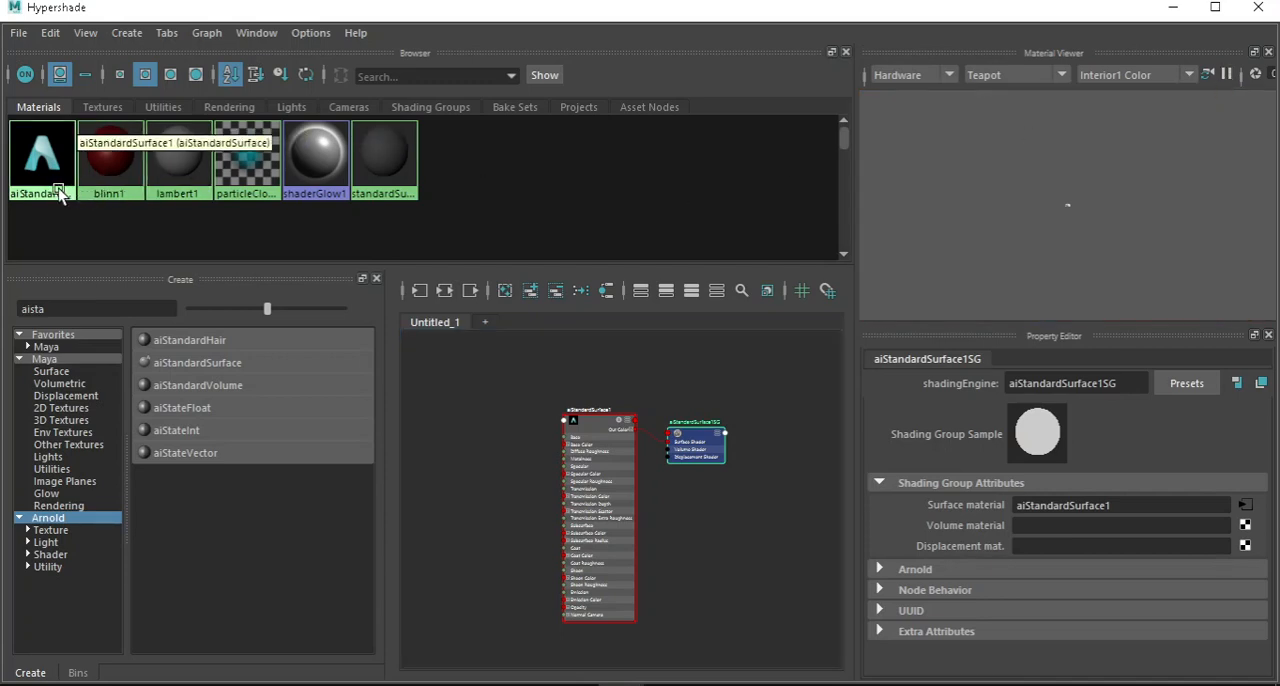
click(50, 33)
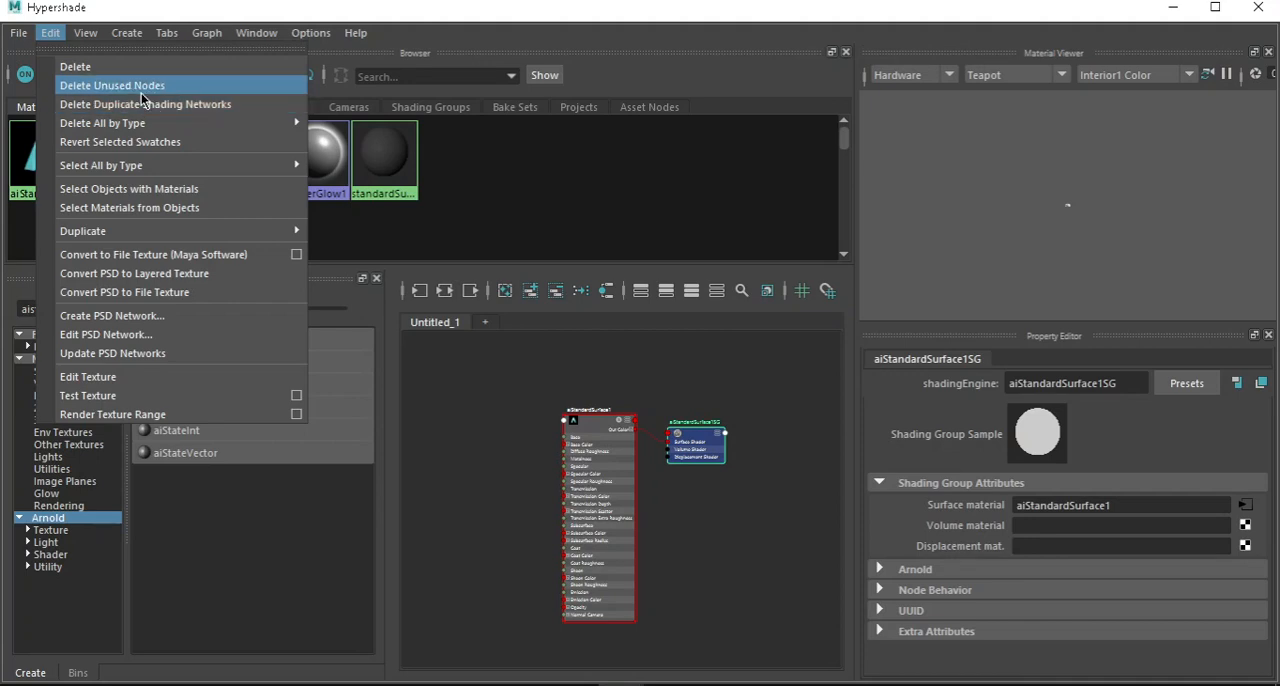
click(170, 91)
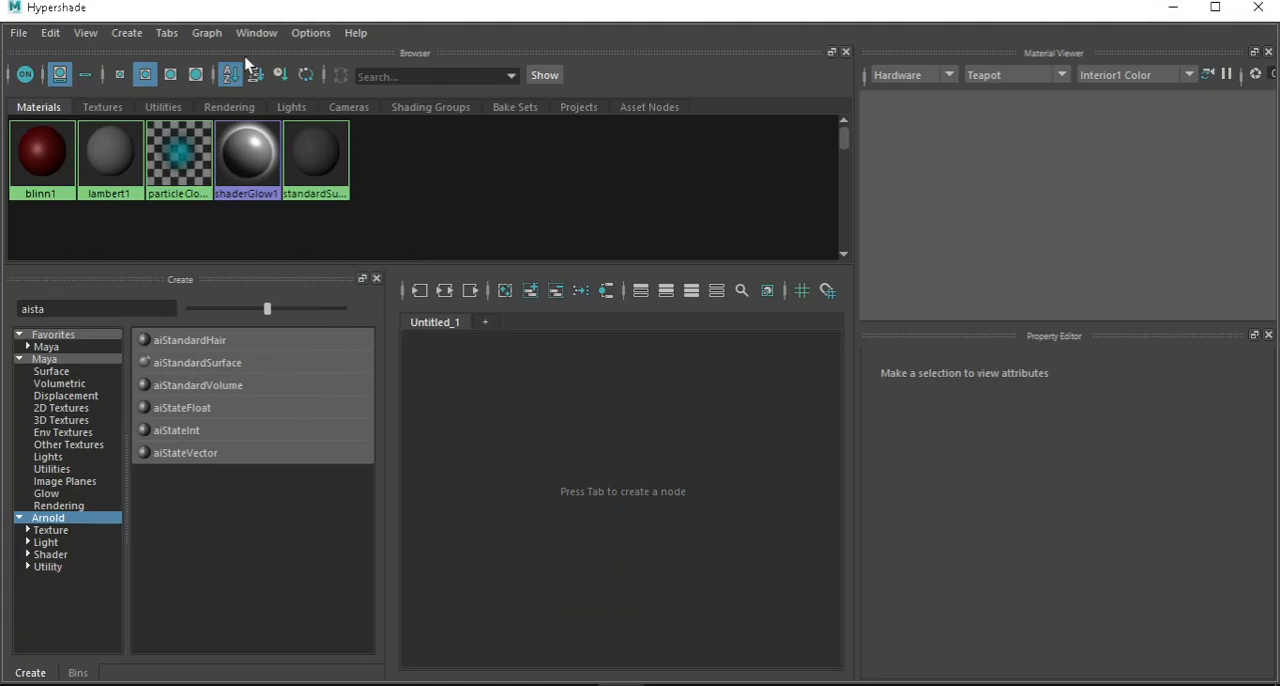
Move the Hypershade window beside the viewport so both are accessible, and select pSphere1.
drag(140, 10, 778, 30)
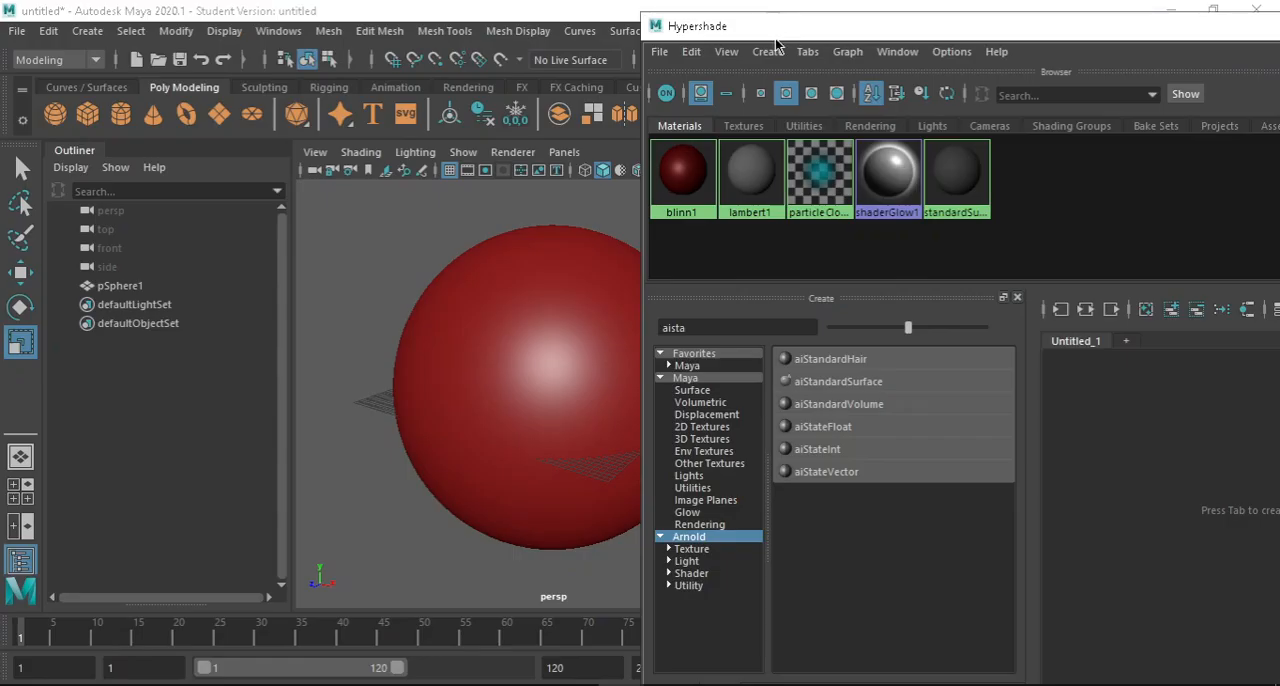
click(577, 306)
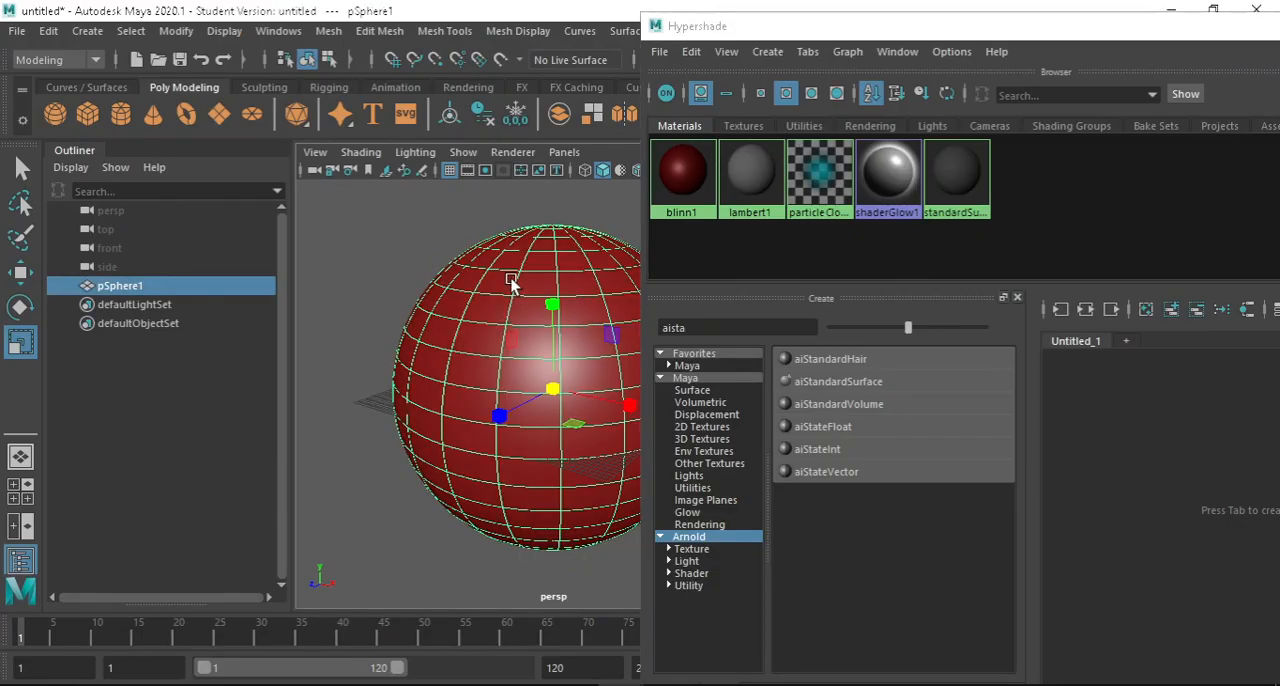
right_drag(514, 281, 507, 684)
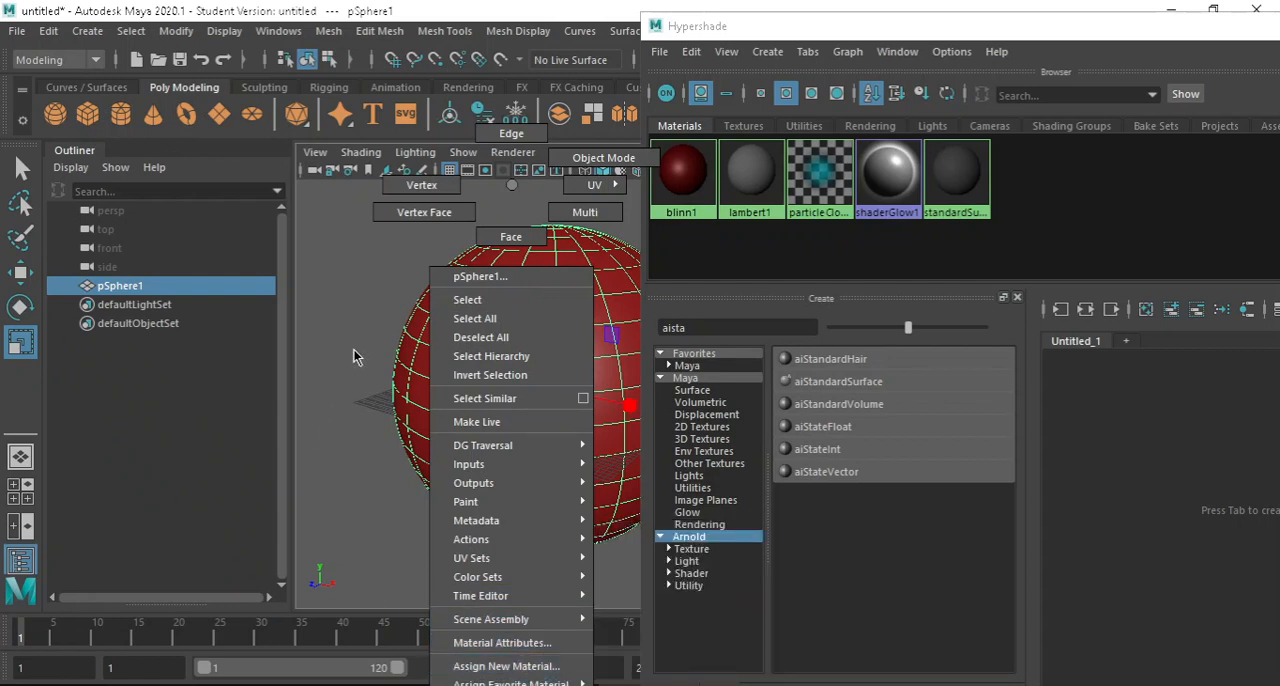
click(603, 158)
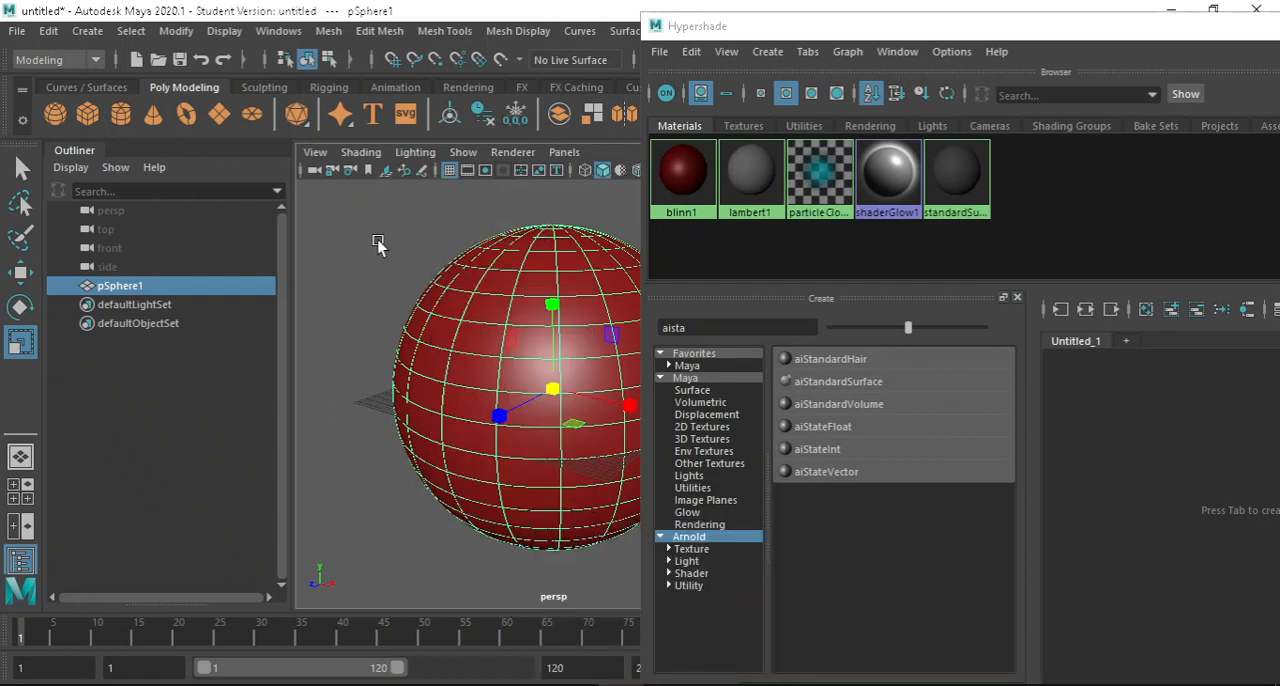
click(377, 245)
click(446, 300)
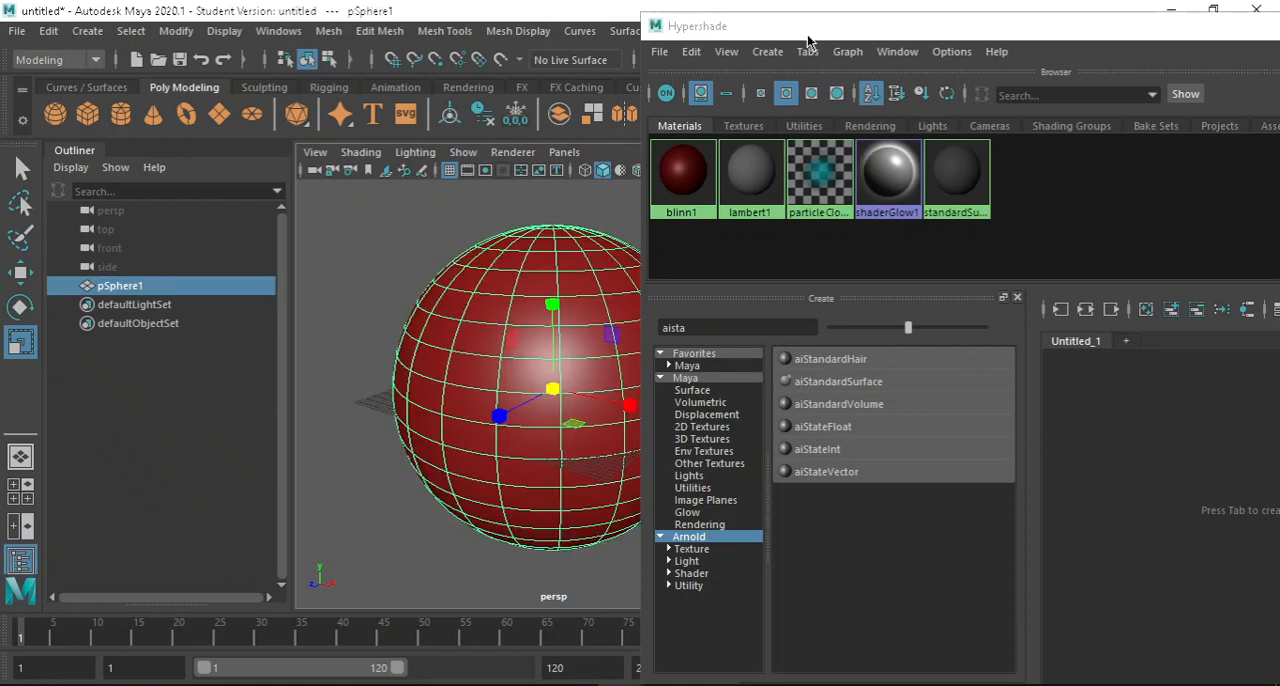
drag(808, 38, 970, 47)
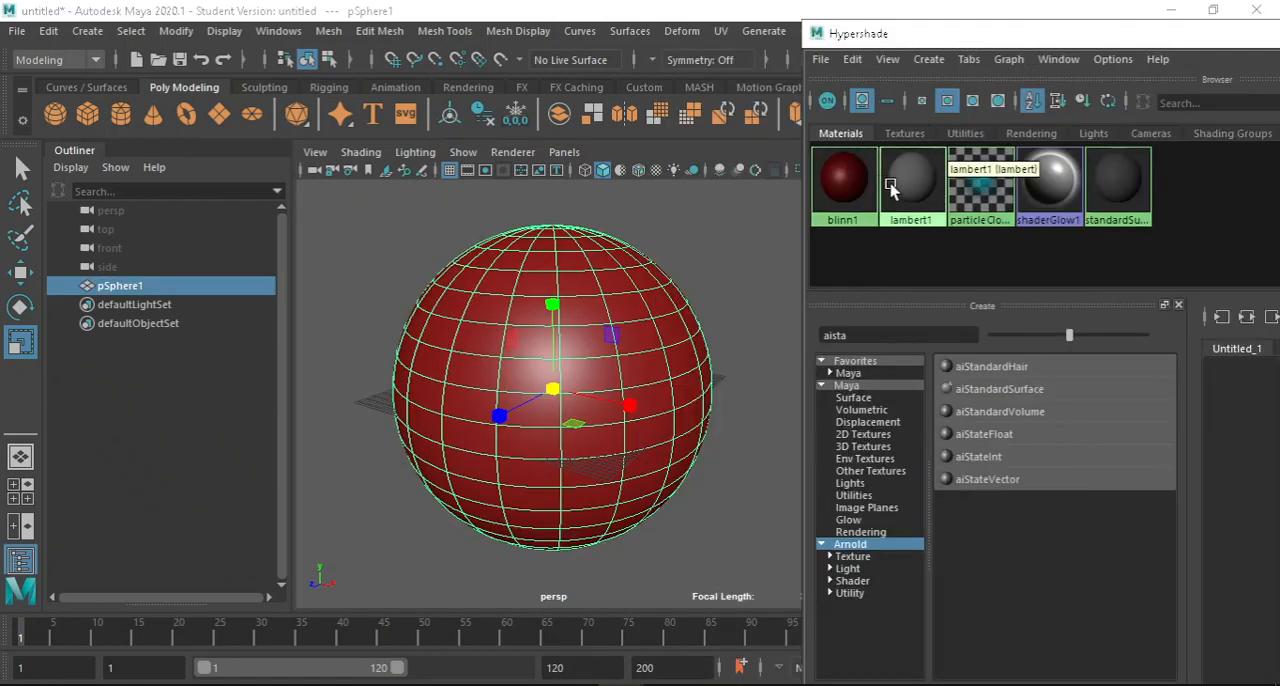
Assign the lambert1 material's initialShadingGroup to the selected sphere.
right_click(917, 183)
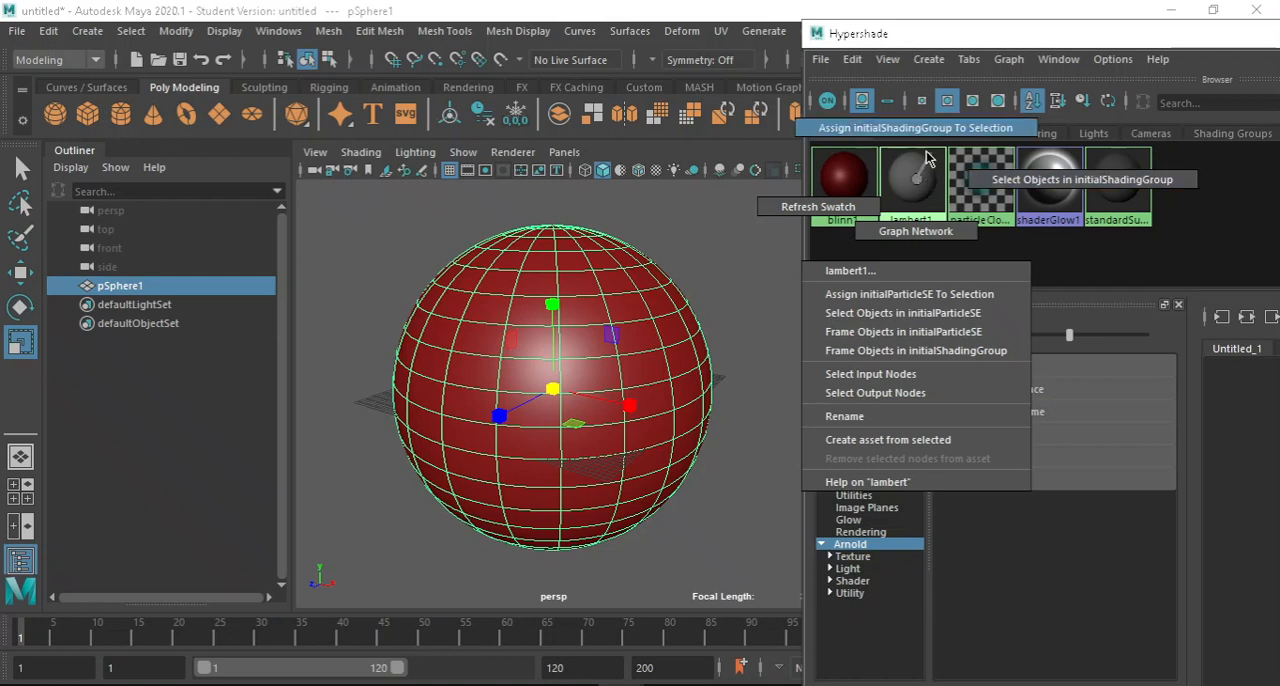
click(916, 163)
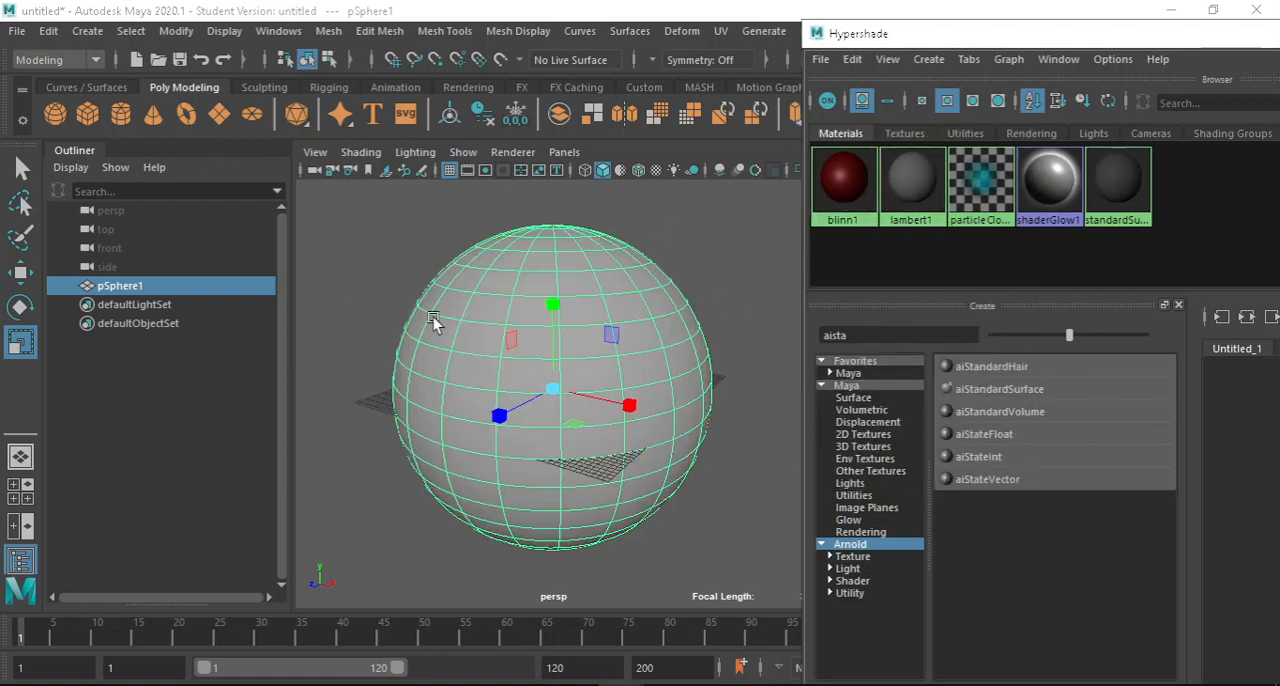
click(400, 298)
click(514, 296)
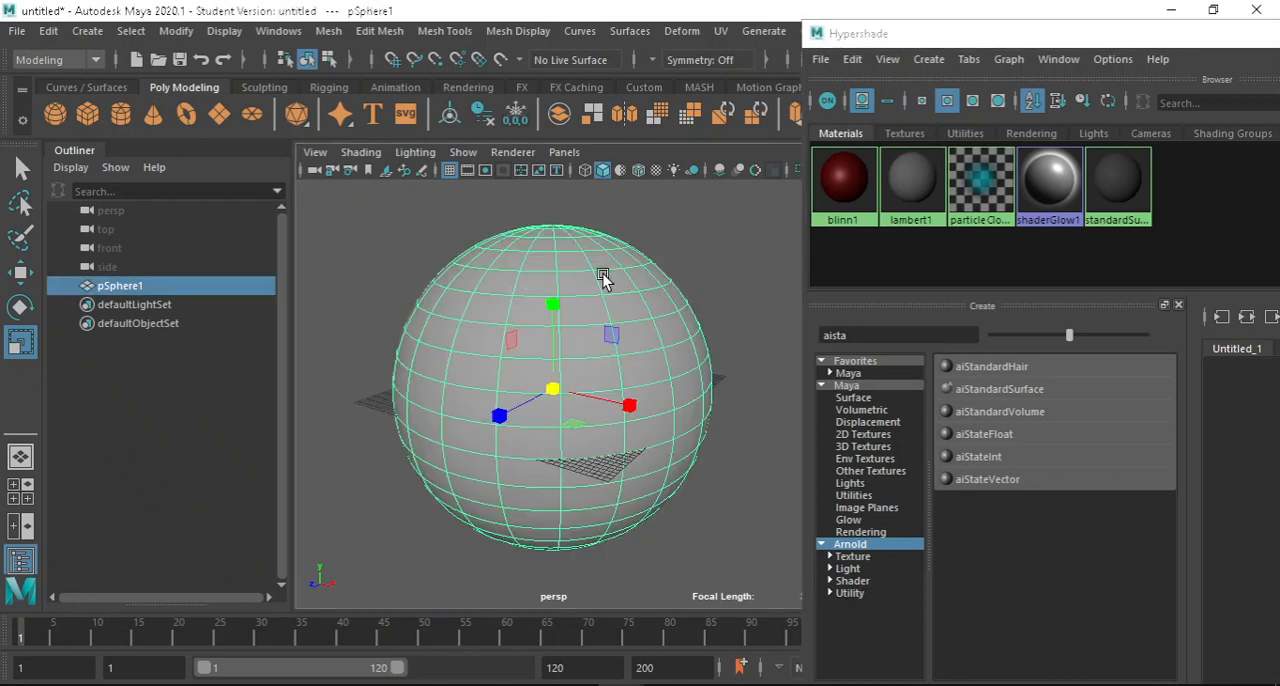
Assign the red blinn1 material to the selected sphere.
right_click(850, 176)
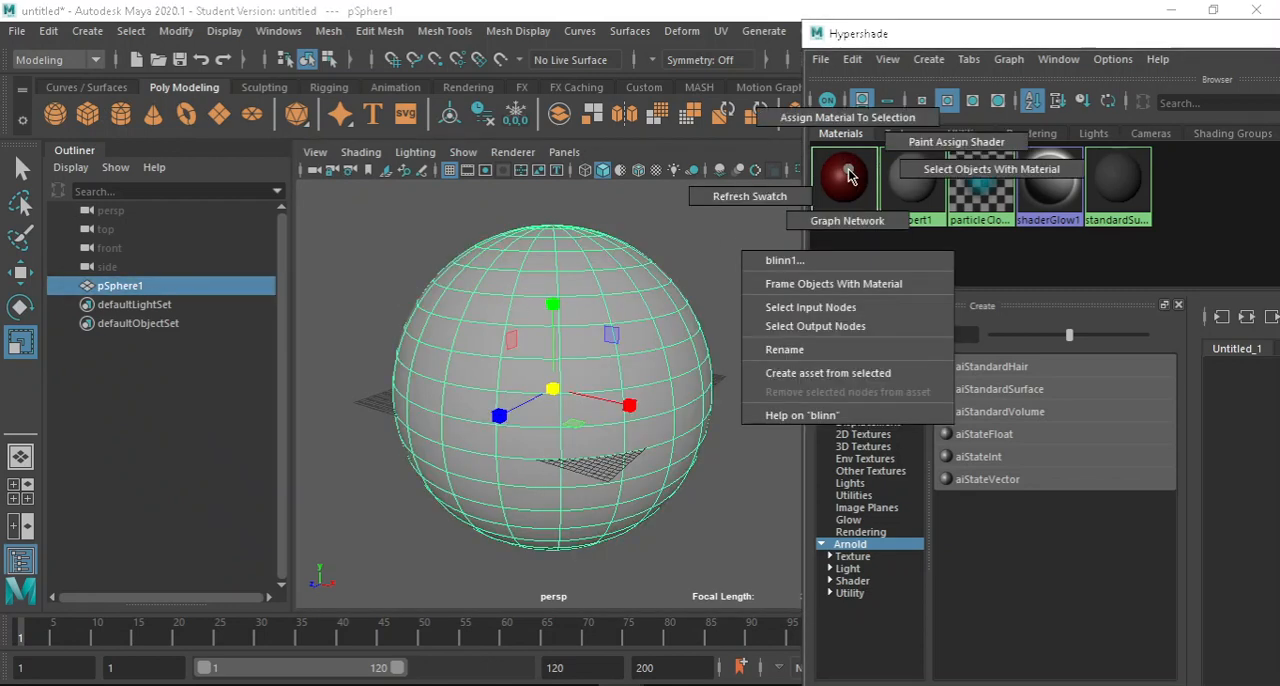
right_drag(850, 166, 858, 120)
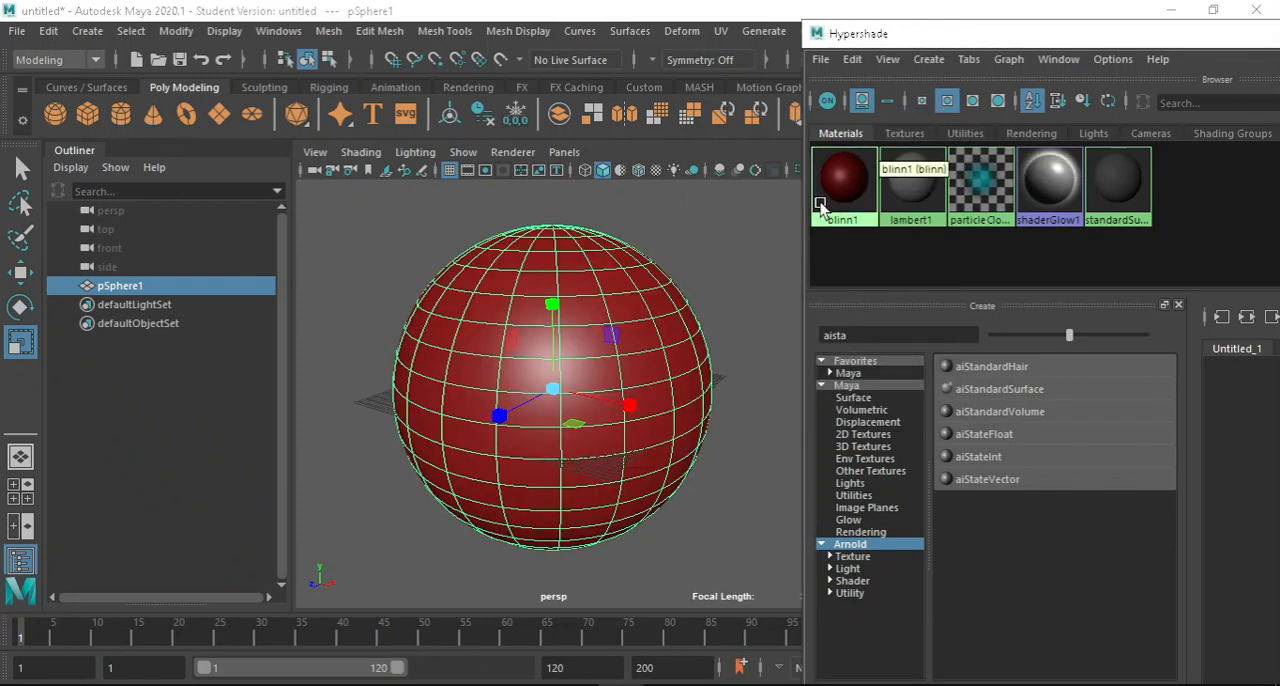
click(715, 247)
click(646, 314)
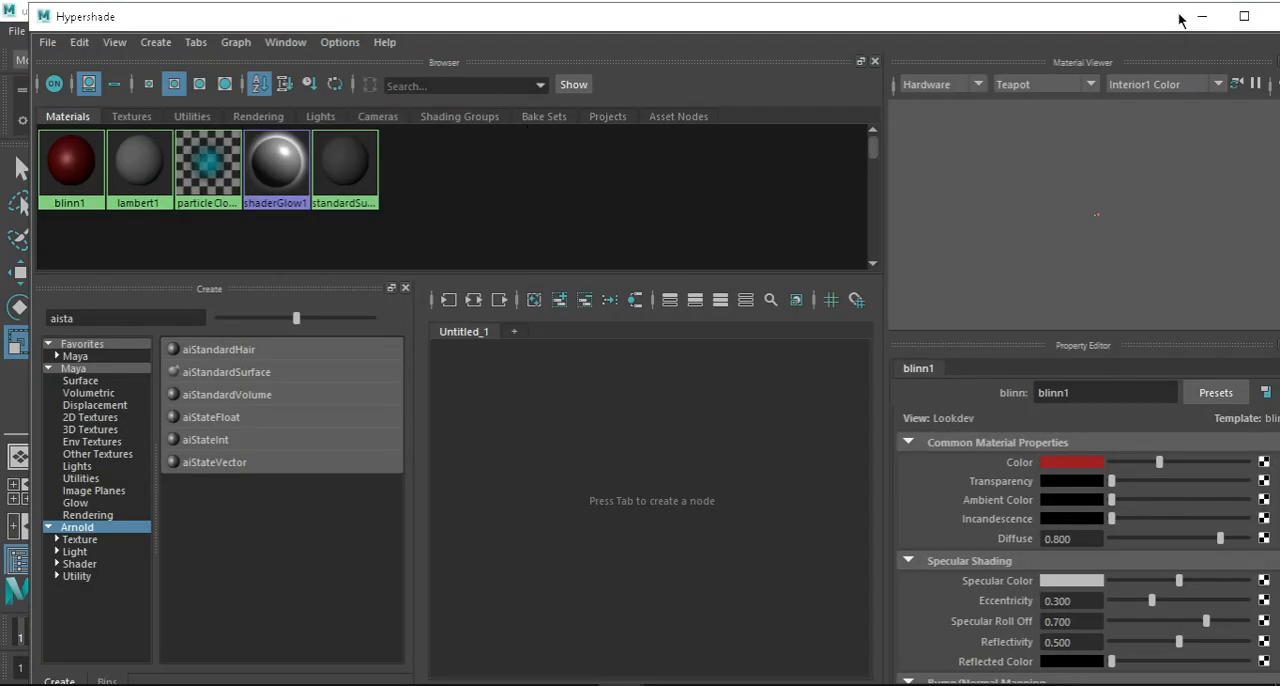
Close the Hypershade window, toggle the main menu bar off and on, and reselect the sphere.
click(1168, 14)
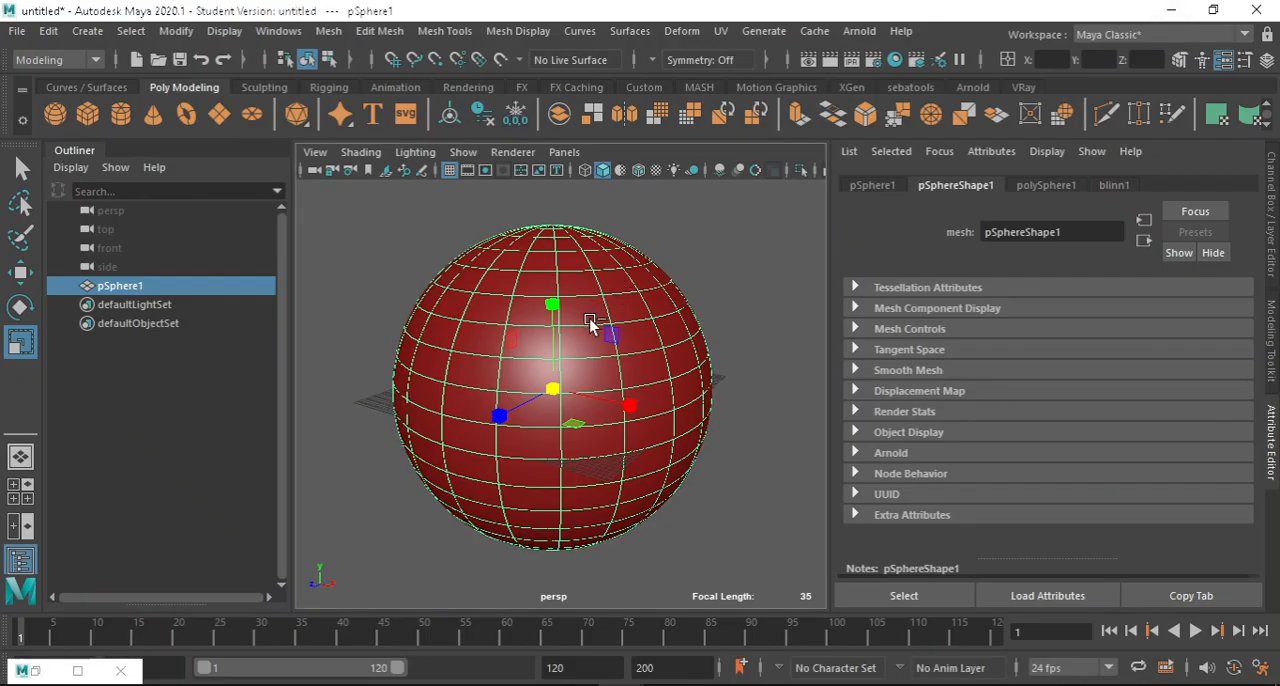
key(ctrl+m)
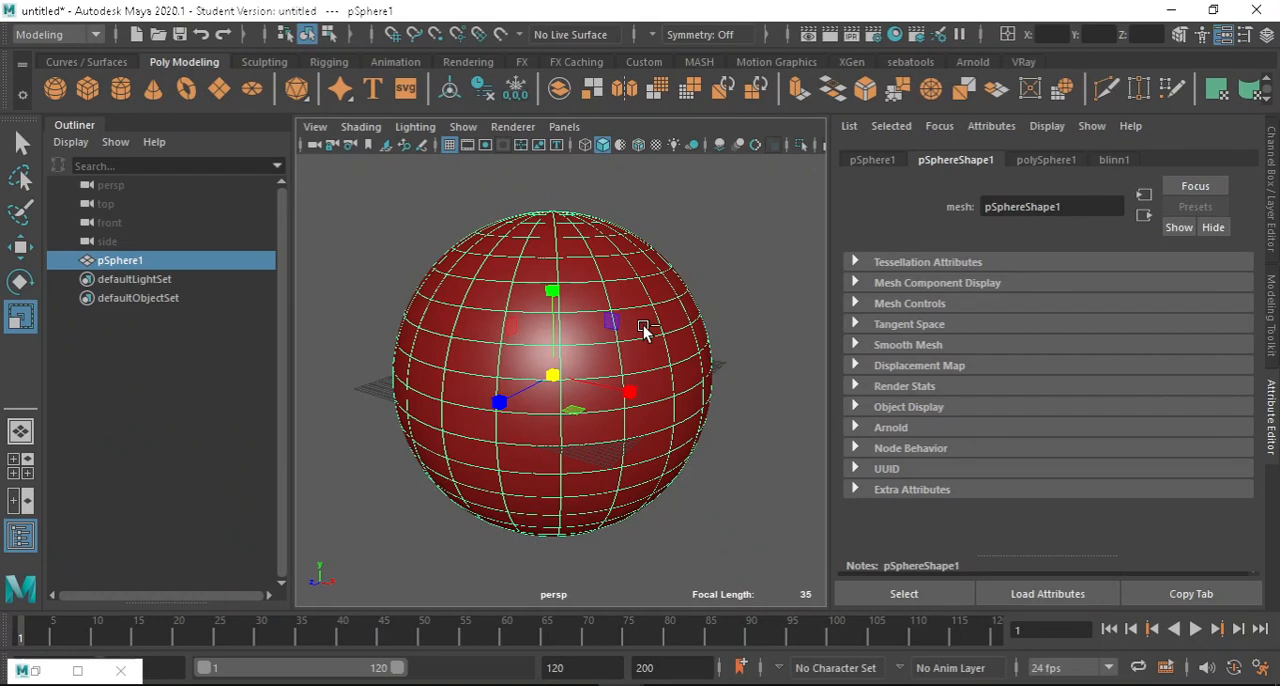
click(121, 670)
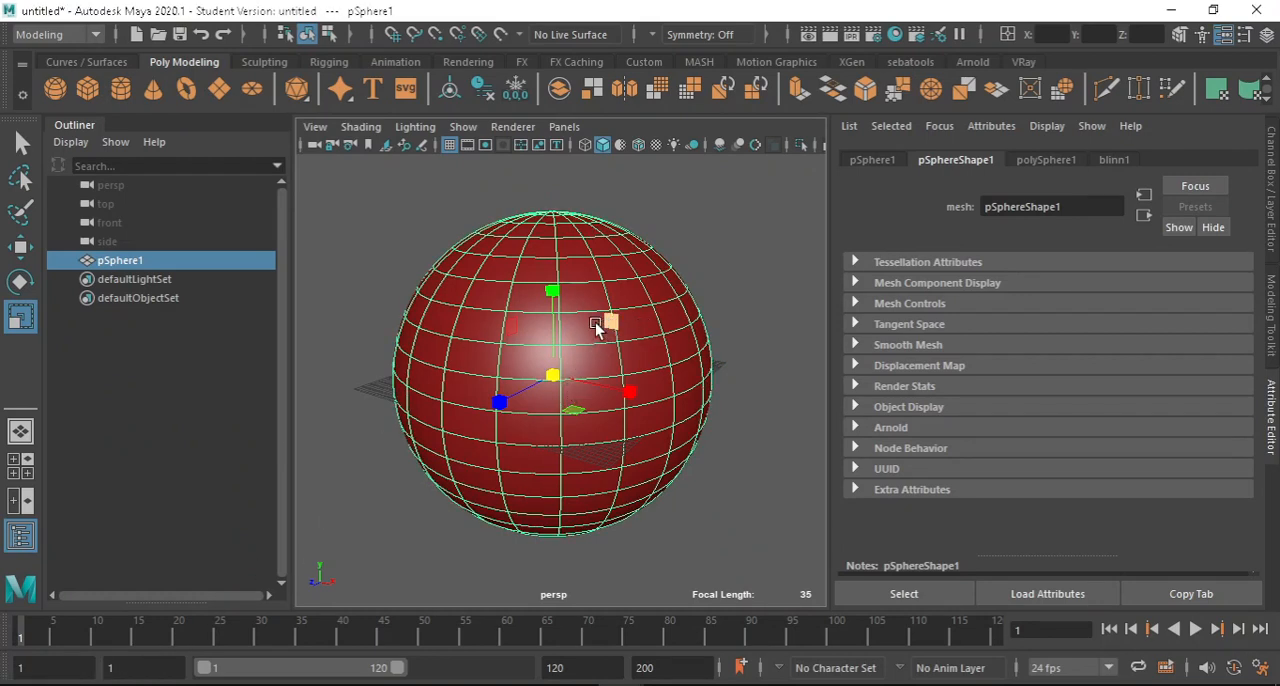
key(ctrl+m)
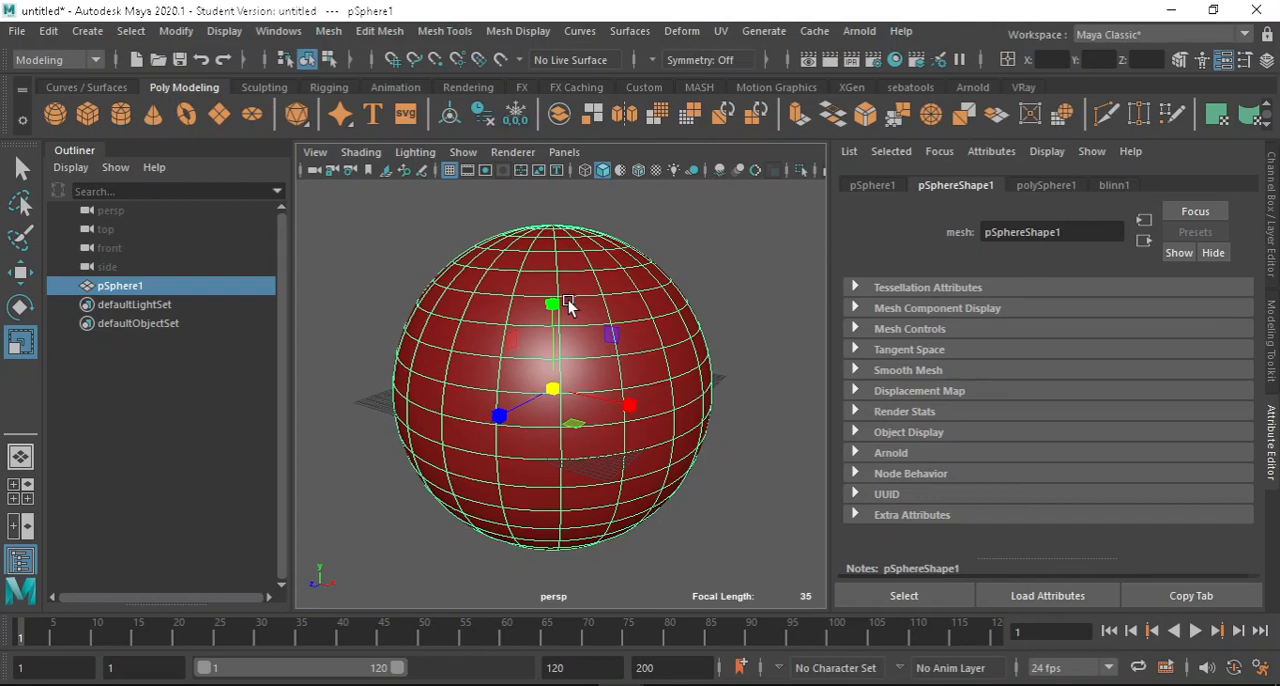
click(714, 271)
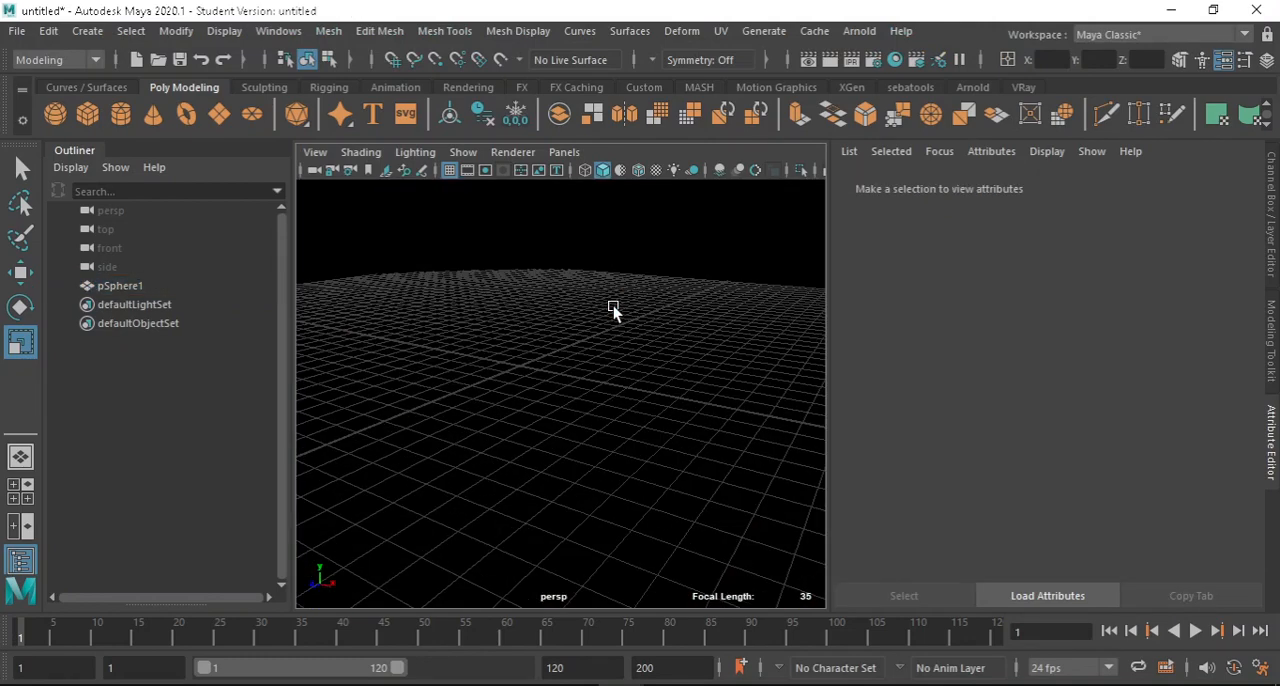
click(566, 300)
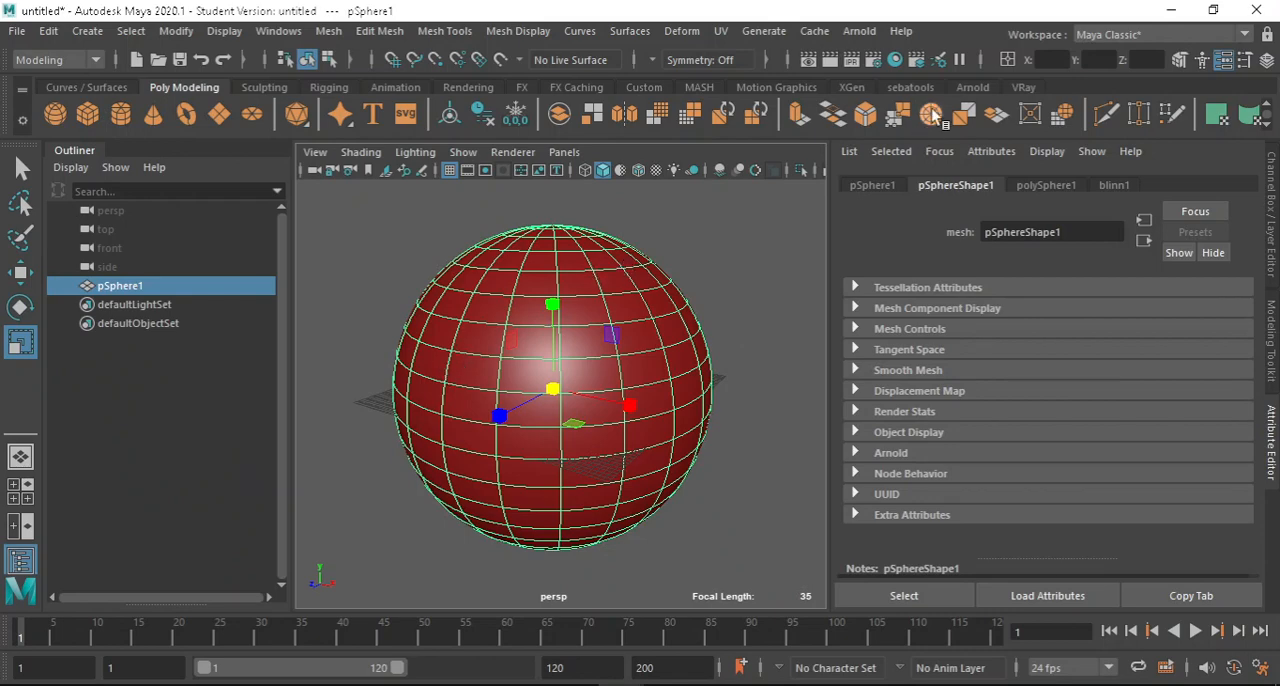
Reopen Hypershade, shrink its window to fit within the screen, and minimise it.
click(896, 61)
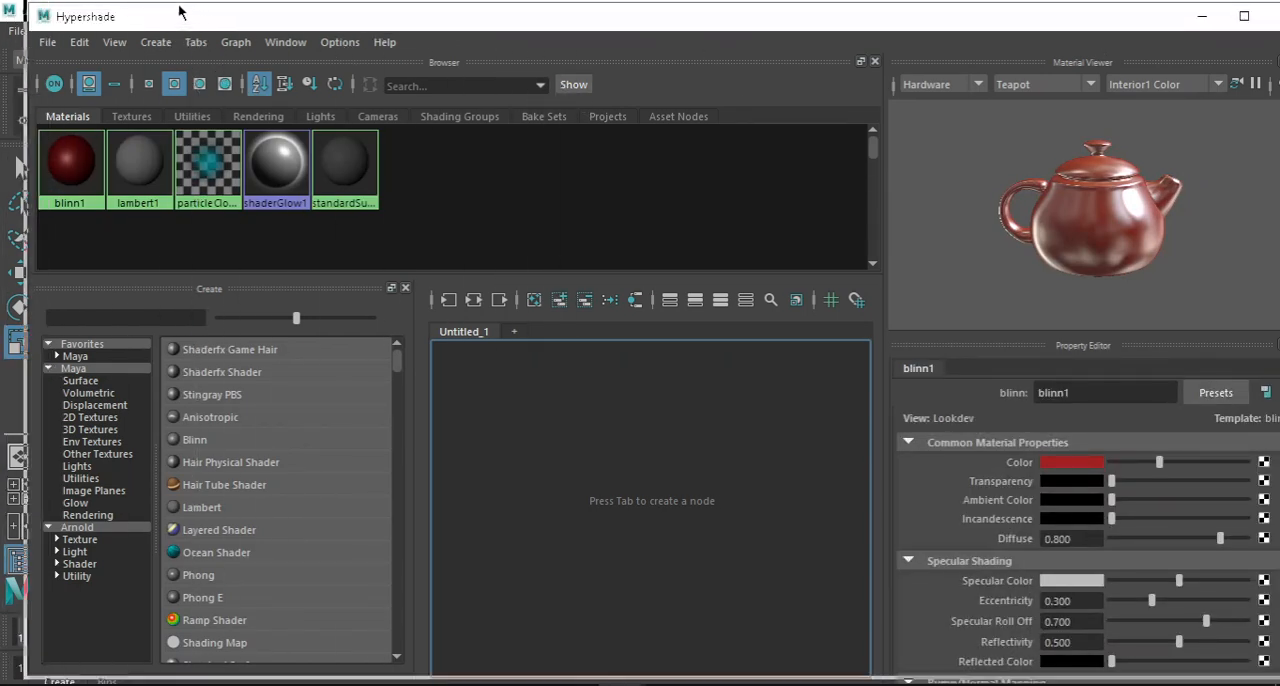
drag(222, 30, 224, 31)
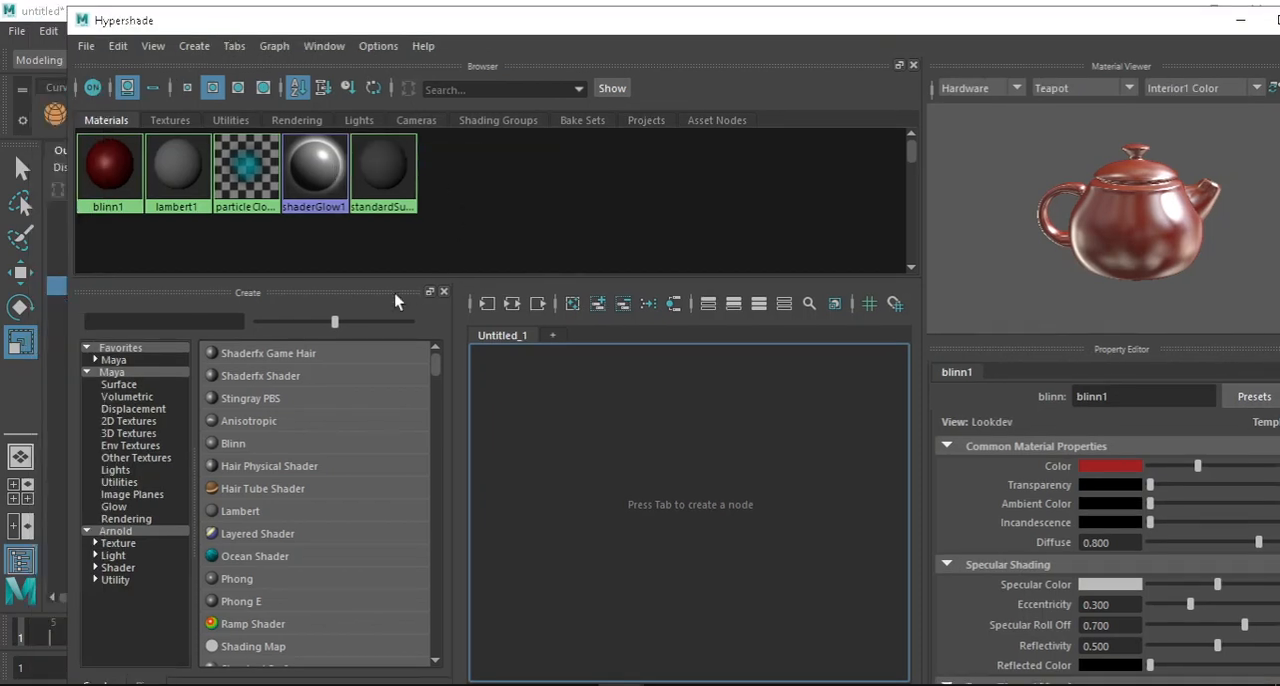
drag(67, 272, 338, 290)
drag(860, 33, 655, 22)
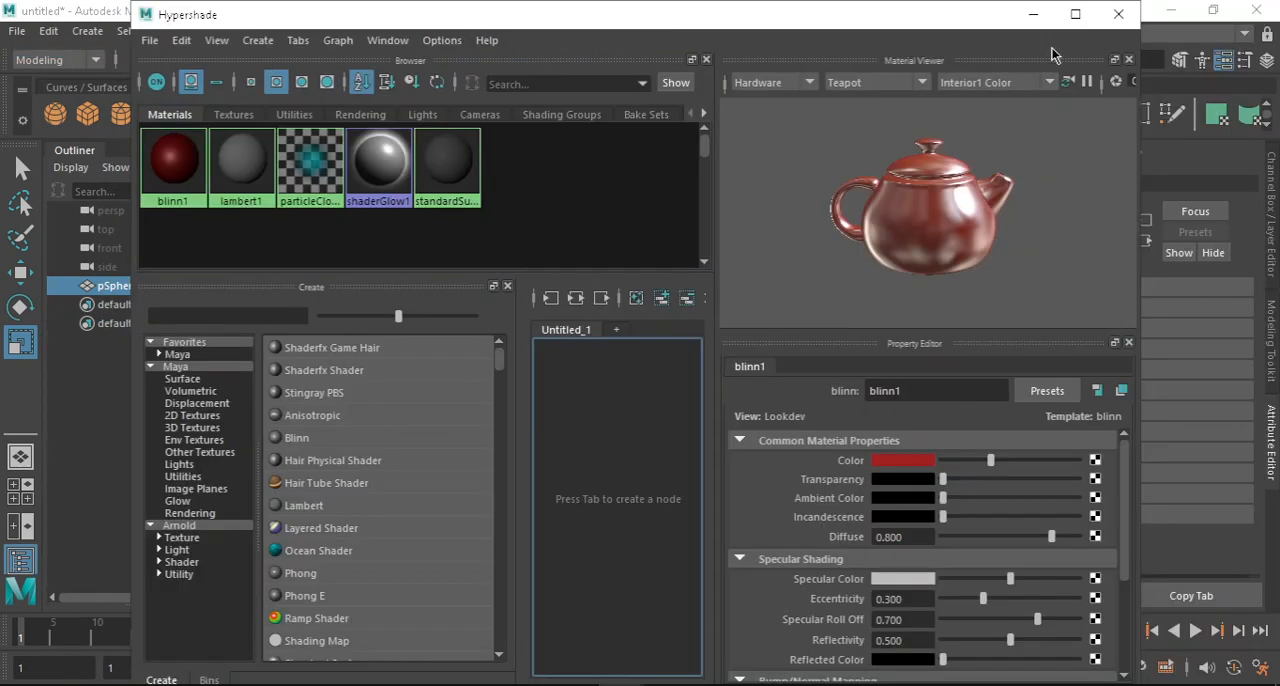
click(1033, 14)
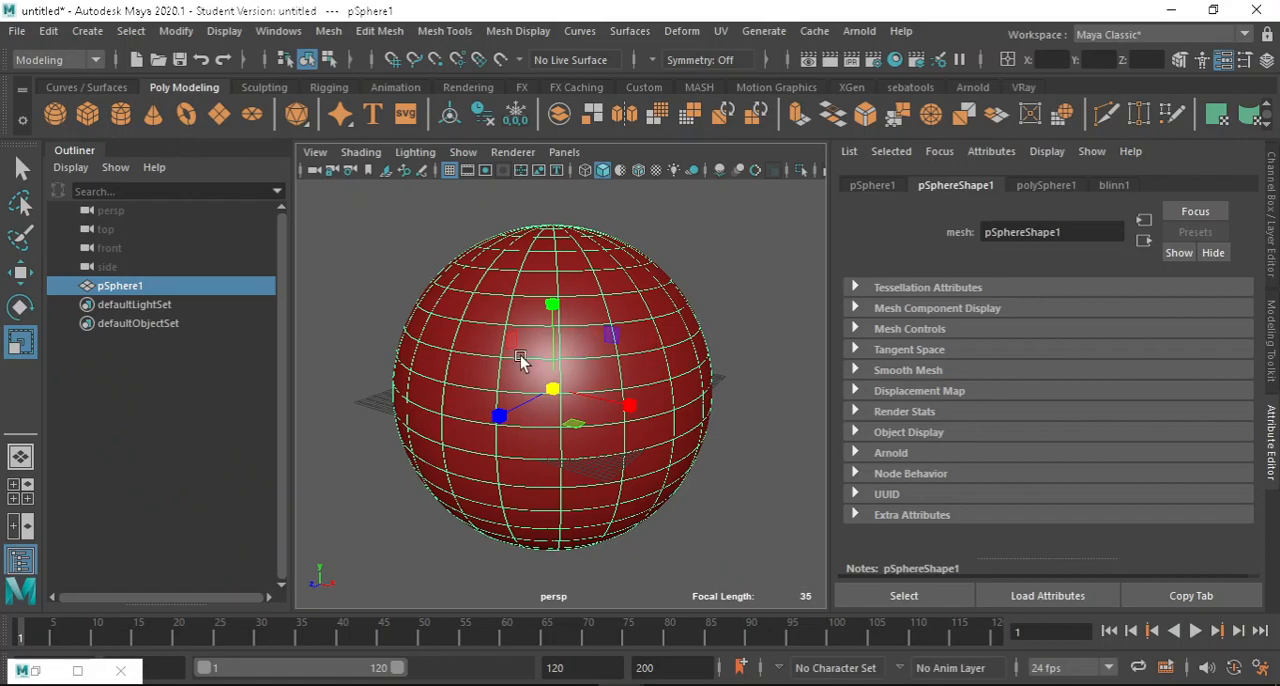
Switch to the browser's Weathered Brown Planks page on Poly Haven and list the available texture resolutions.
click(116, 684)
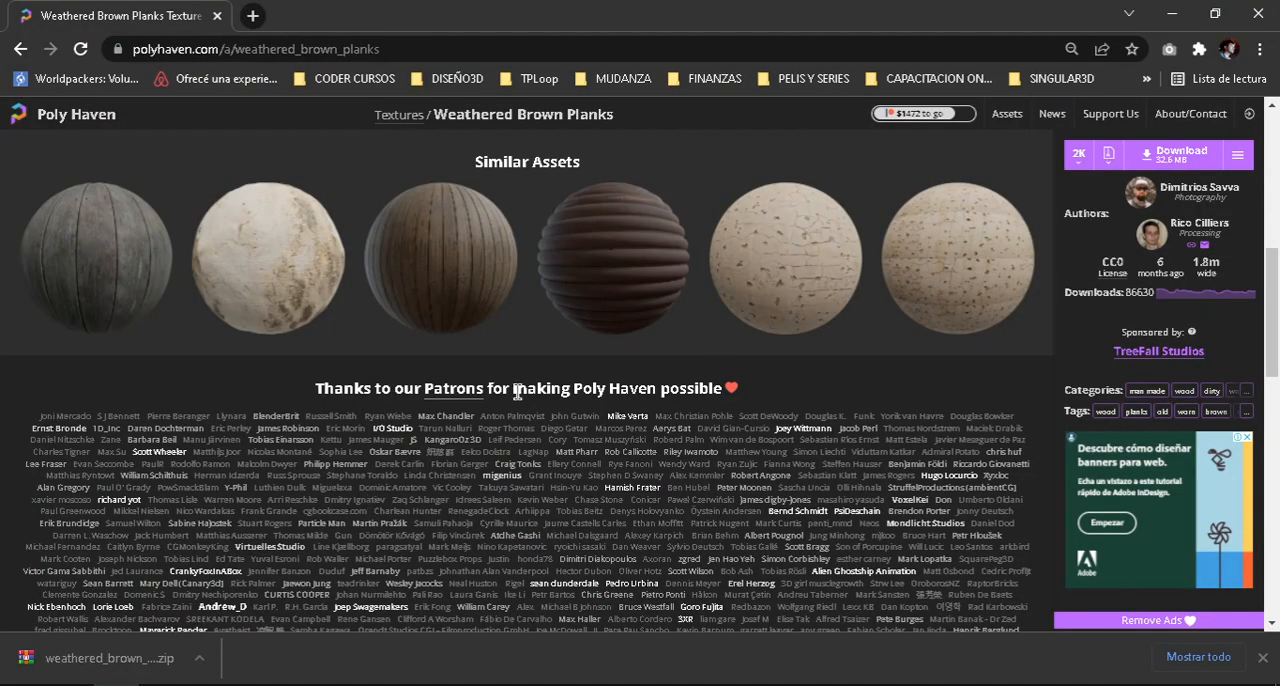
scroll(723, 340, up, 8)
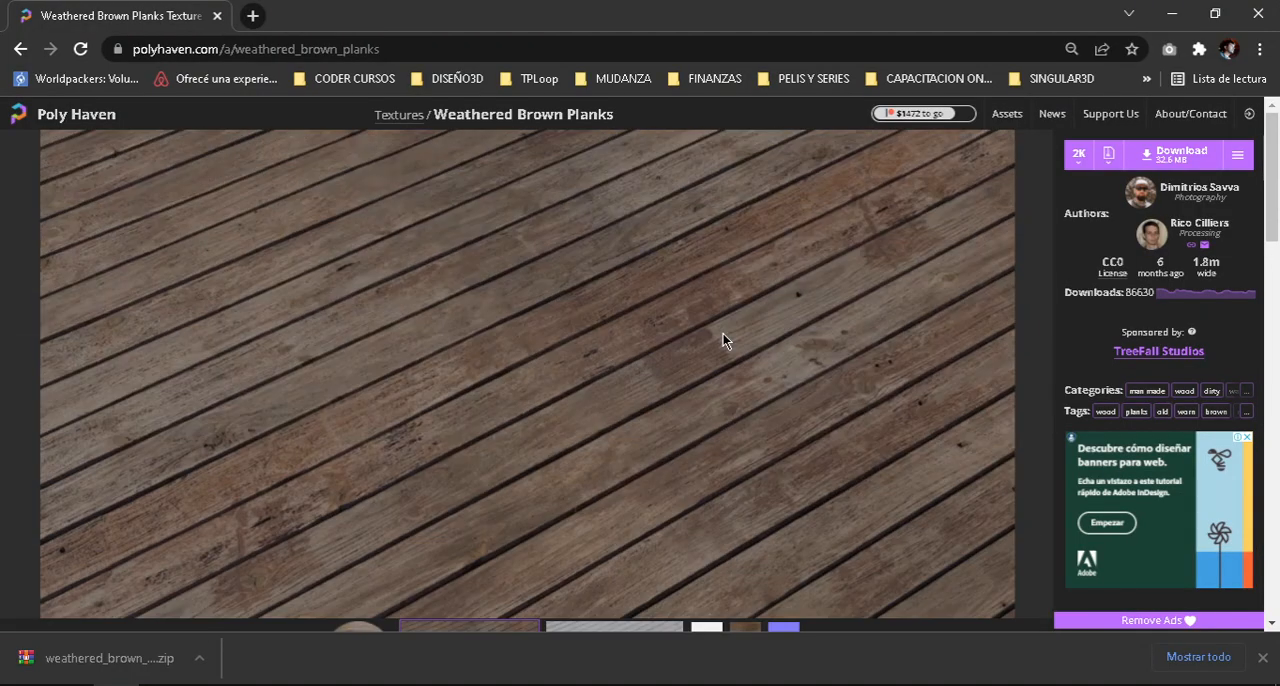
click(1079, 157)
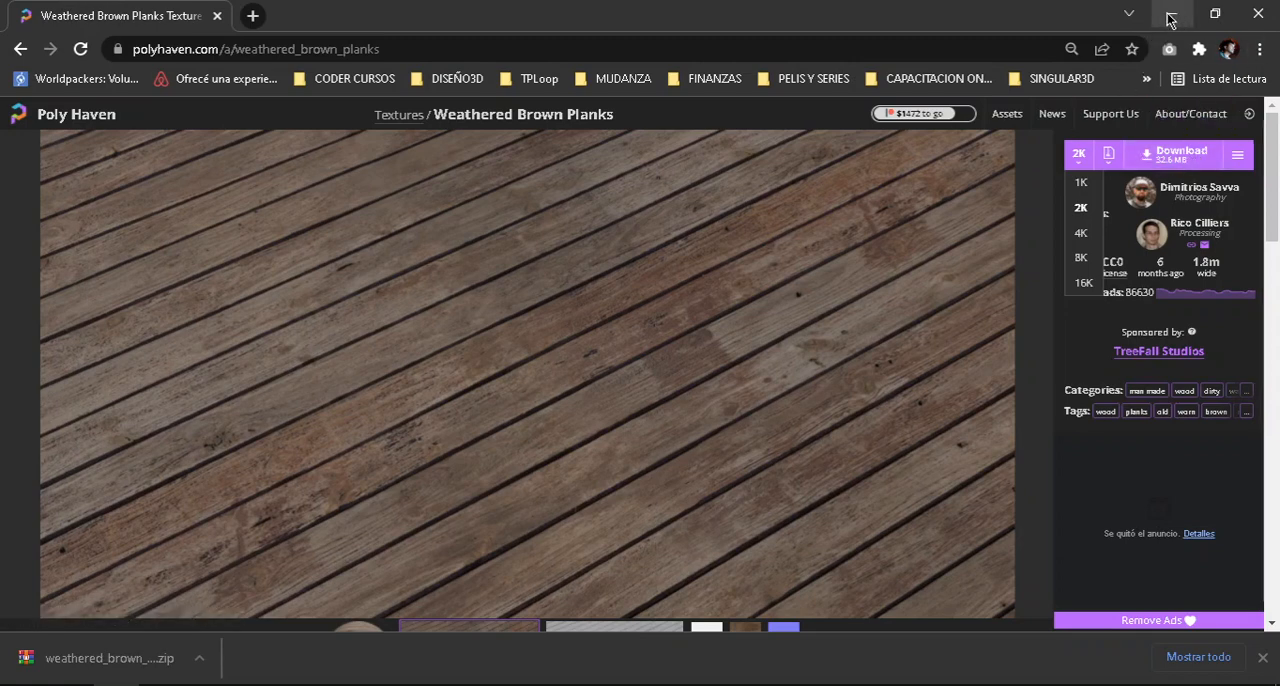
Open the downloaded weathered_brown_planks_2k.zip archive, look over its gltf, bin and blend files, and enter the textures folder.
click(125, 668)
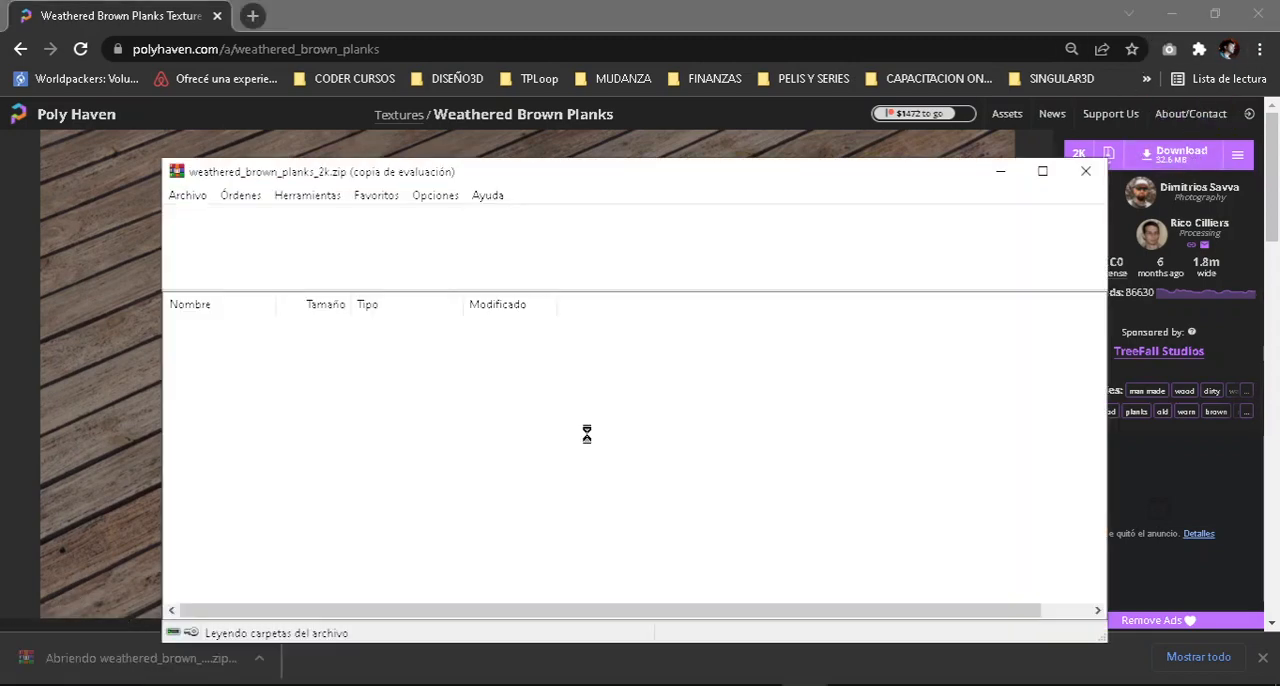
click(1002, 54)
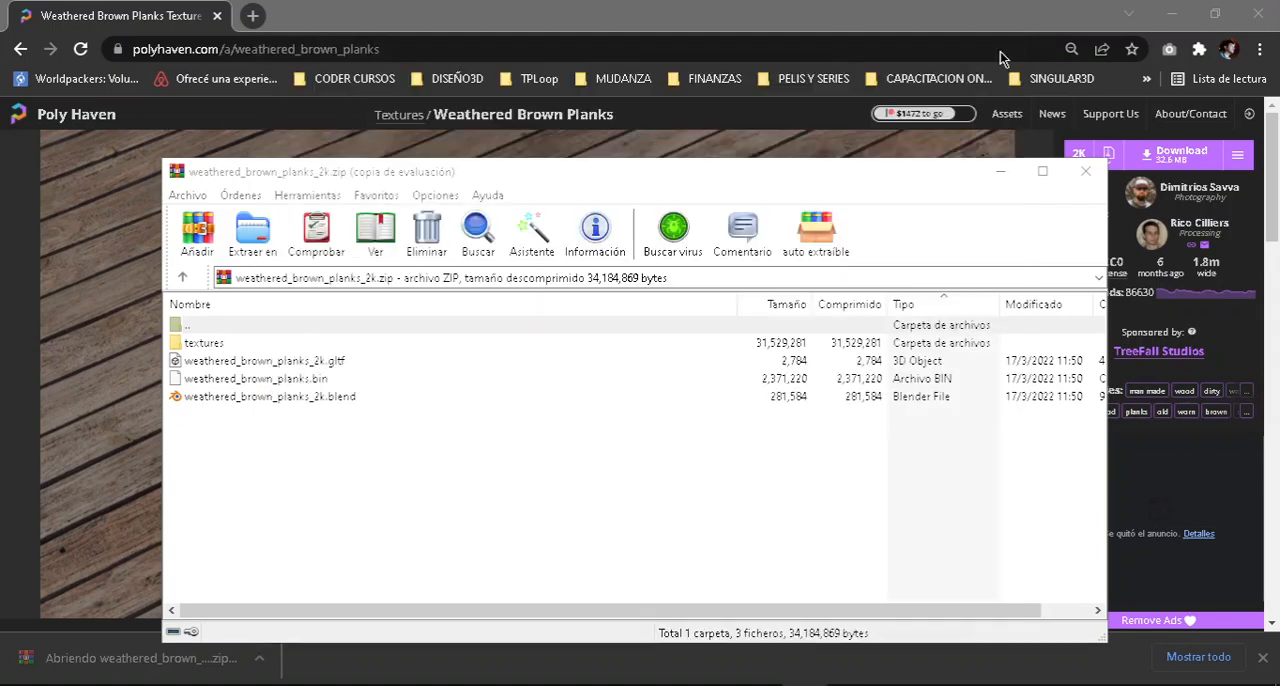
click(232, 363)
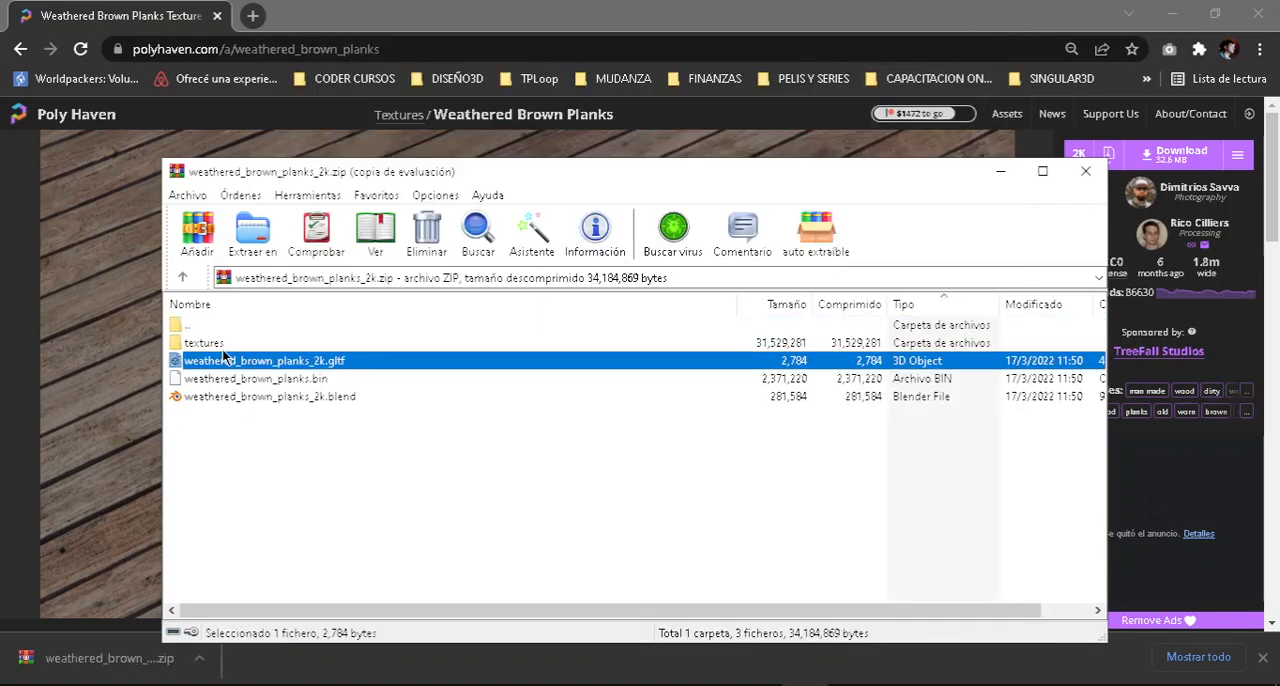
click(268, 381)
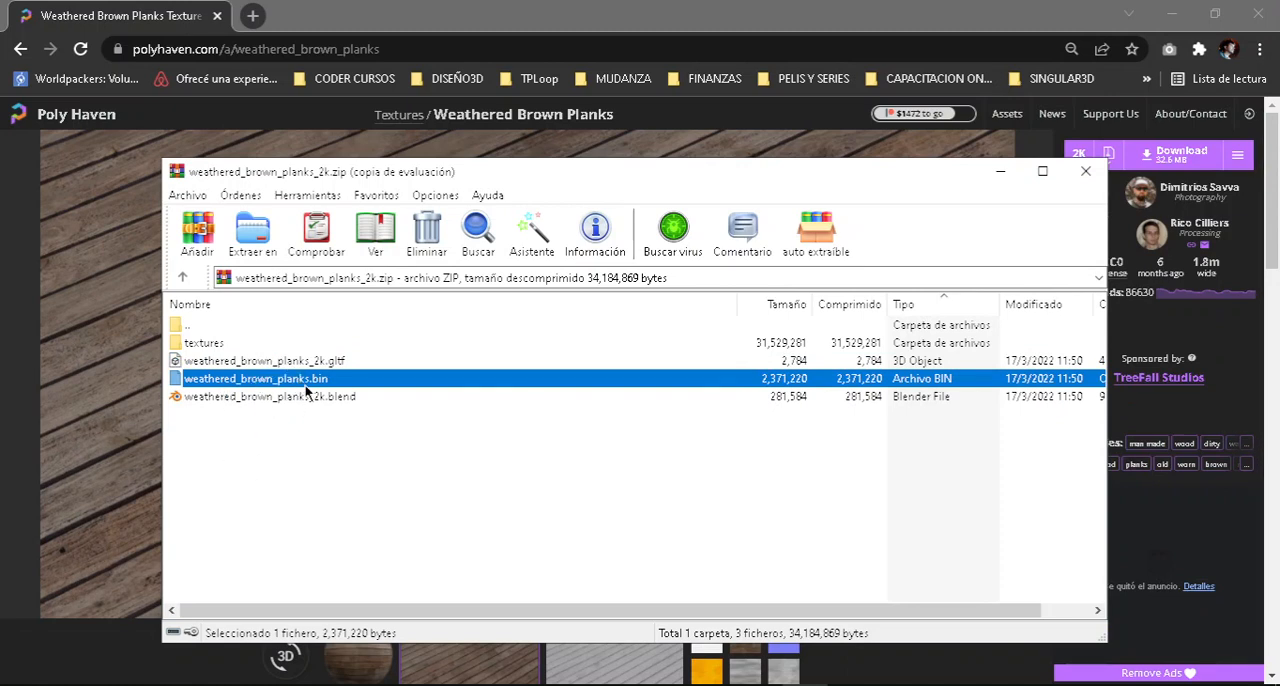
click(325, 361)
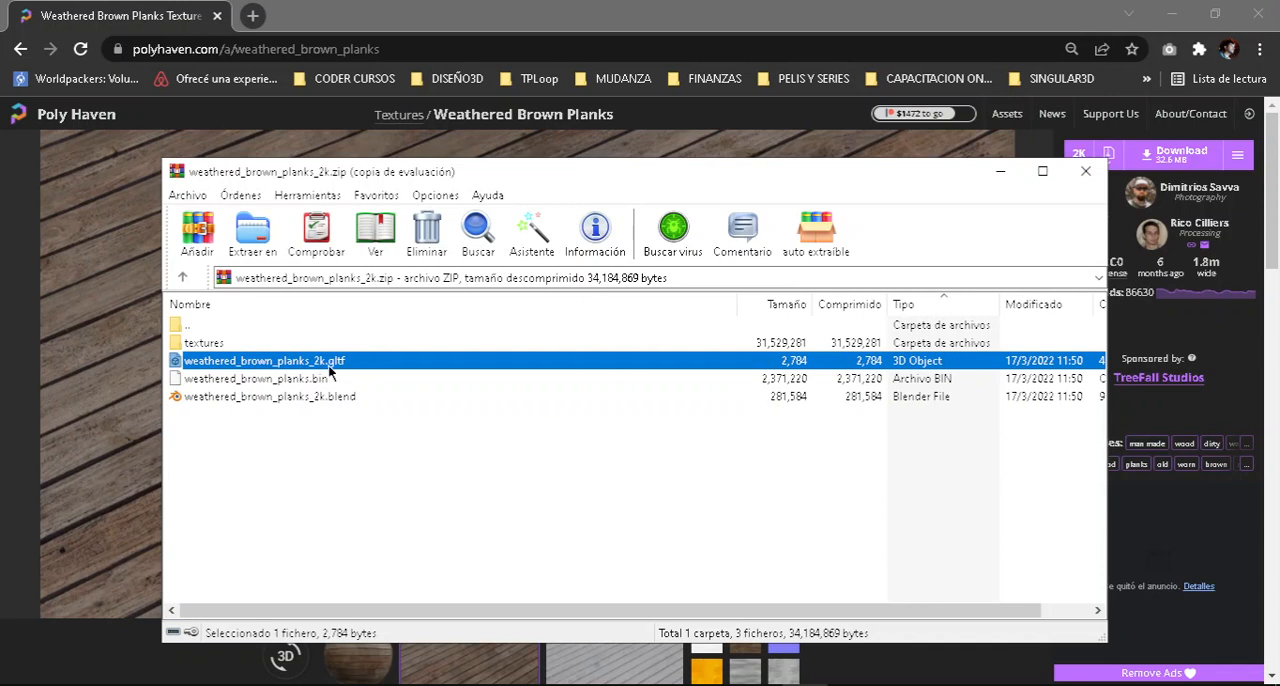
click(266, 395)
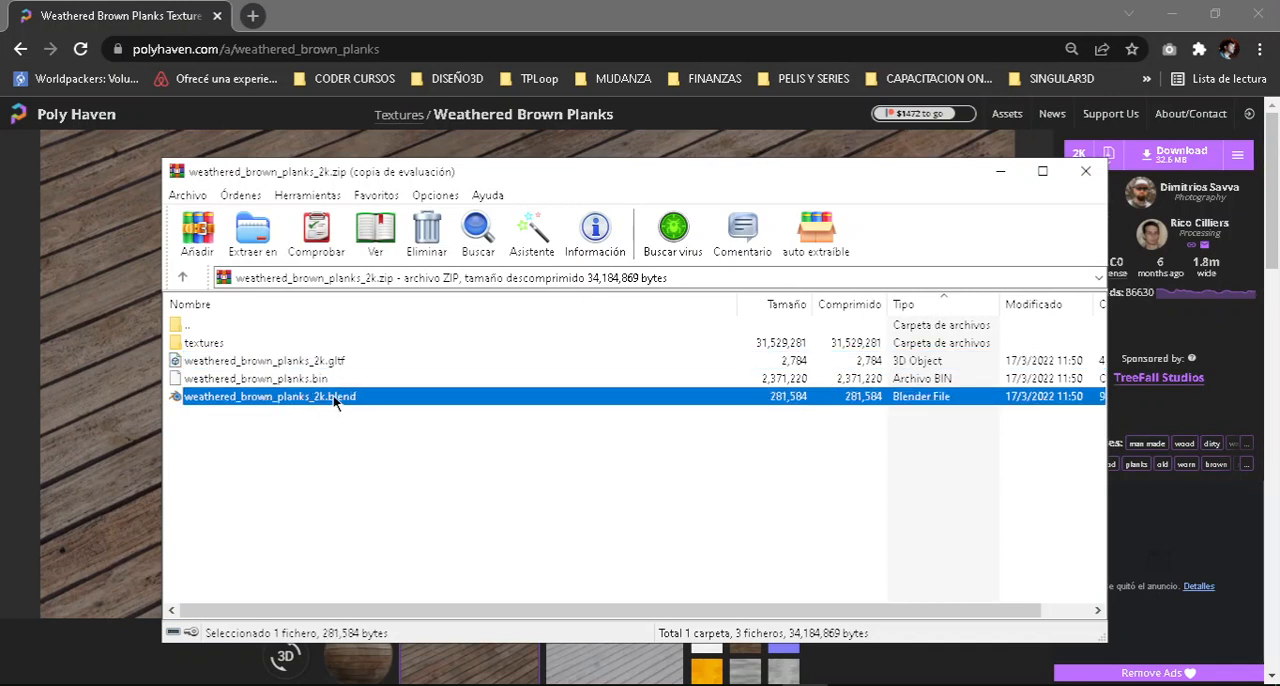
double_click(215, 343)
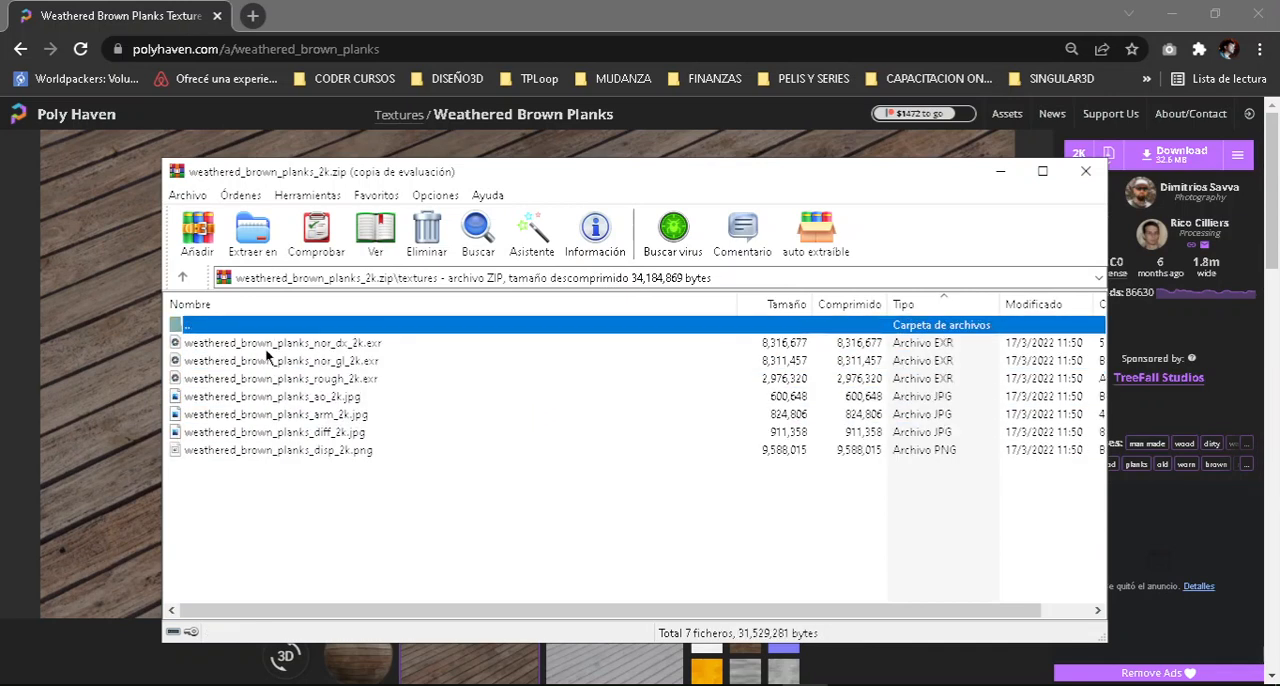
Look over the ao, arm, diff and disp image files inside the archive's textures folder.
click(318, 398)
click(310, 414)
click(310, 396)
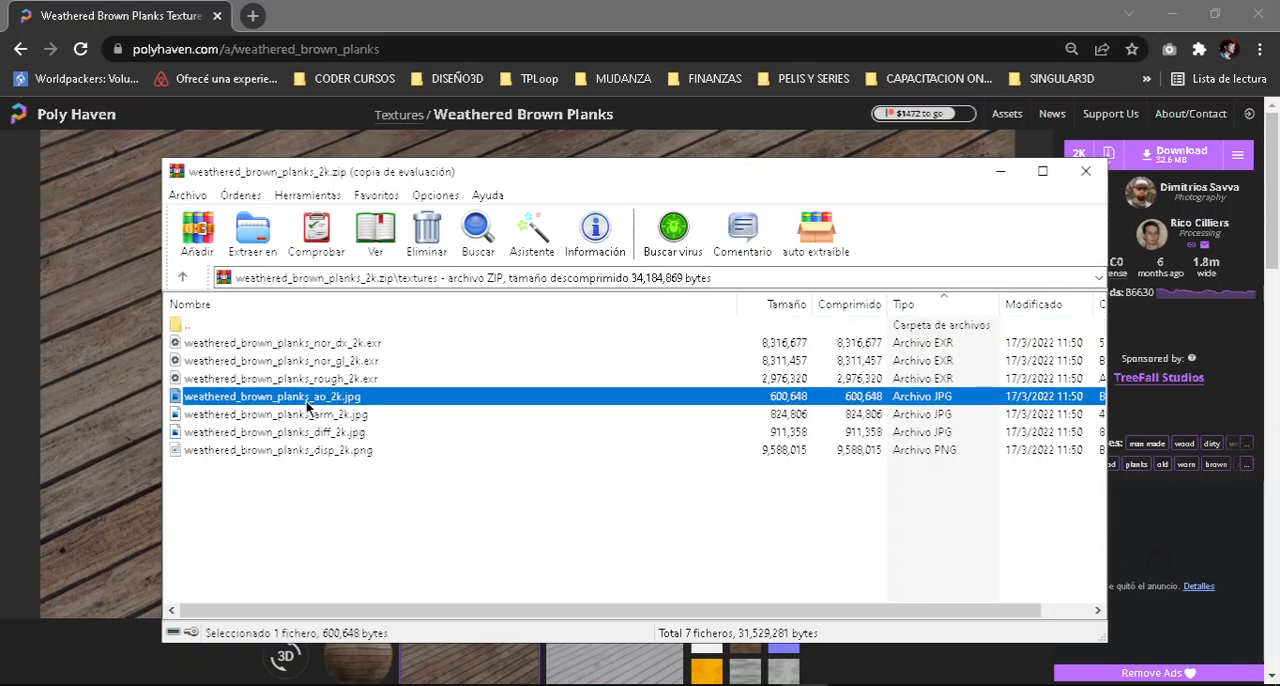
click(310, 414)
click(312, 432)
click(312, 450)
click(316, 396)
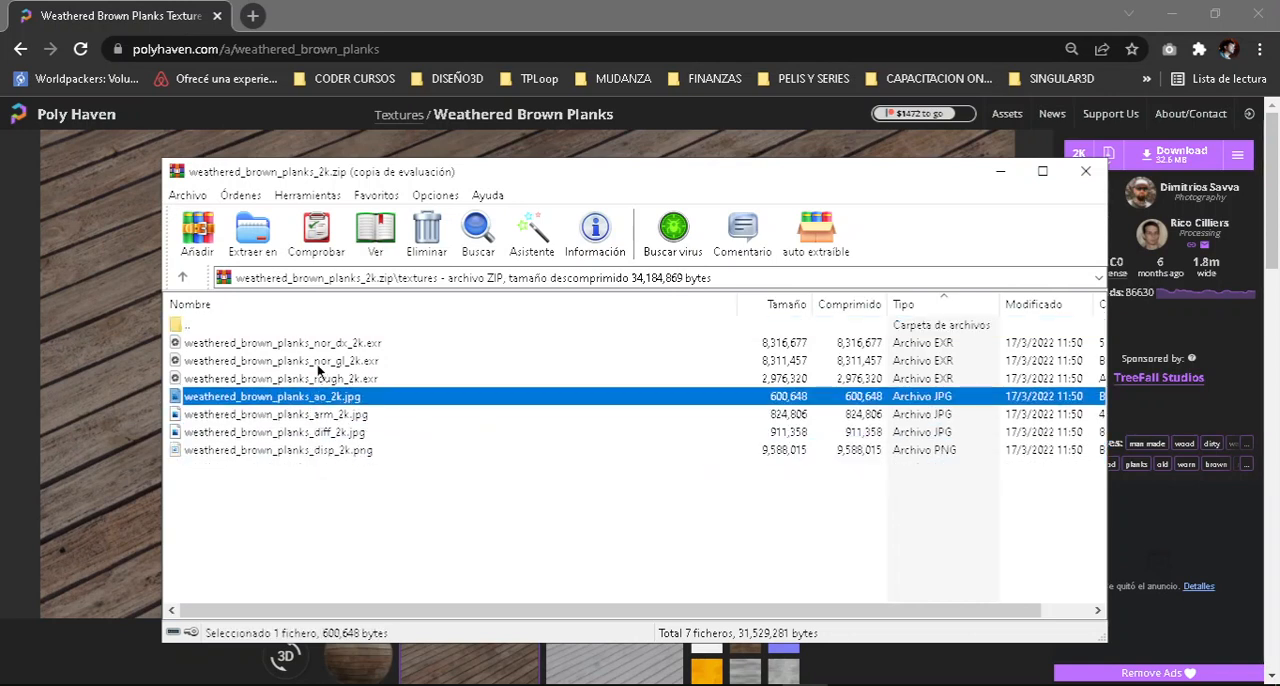
click(180, 327)
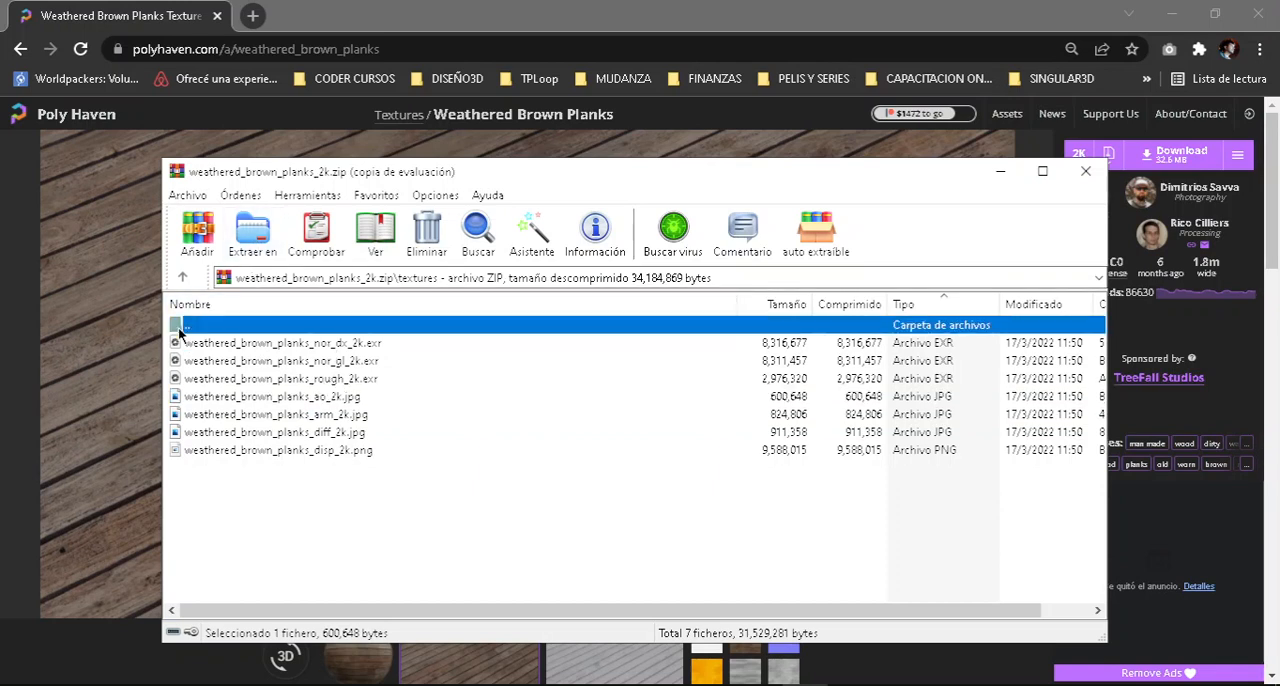
Extract the textures folder from weathered_brown_planks_2k.zip to the desktop and close the archive.
click(182, 277)
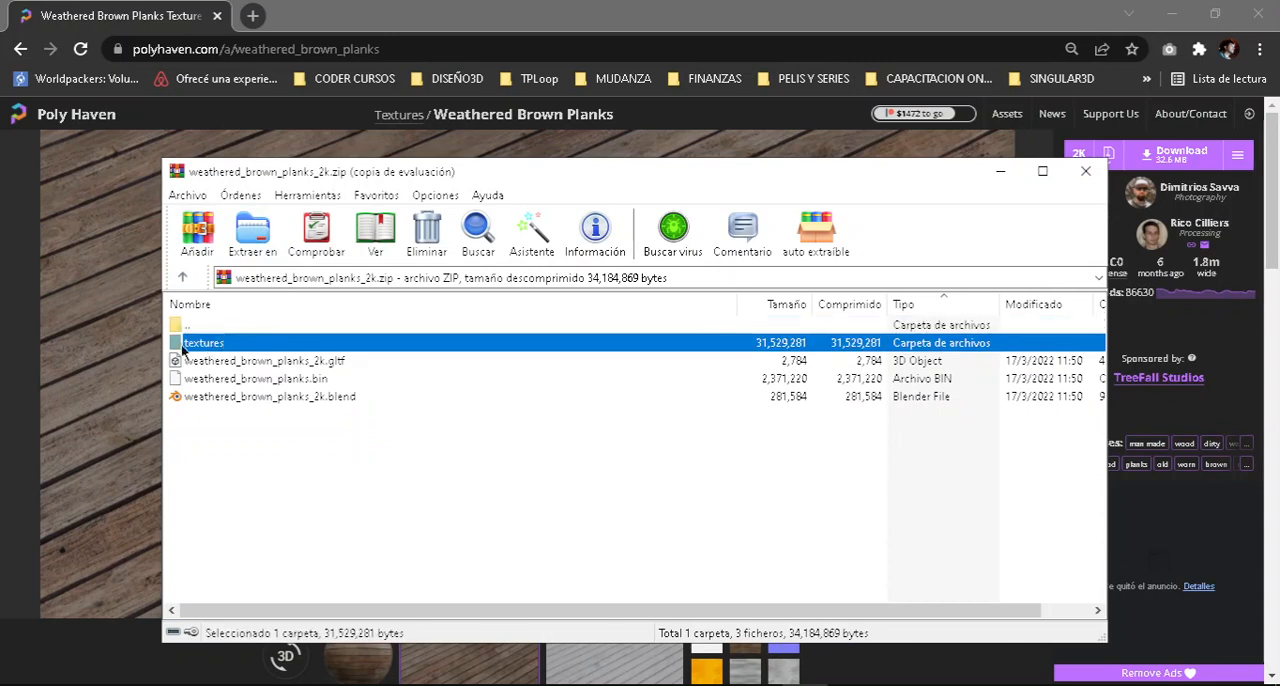
click(255, 238)
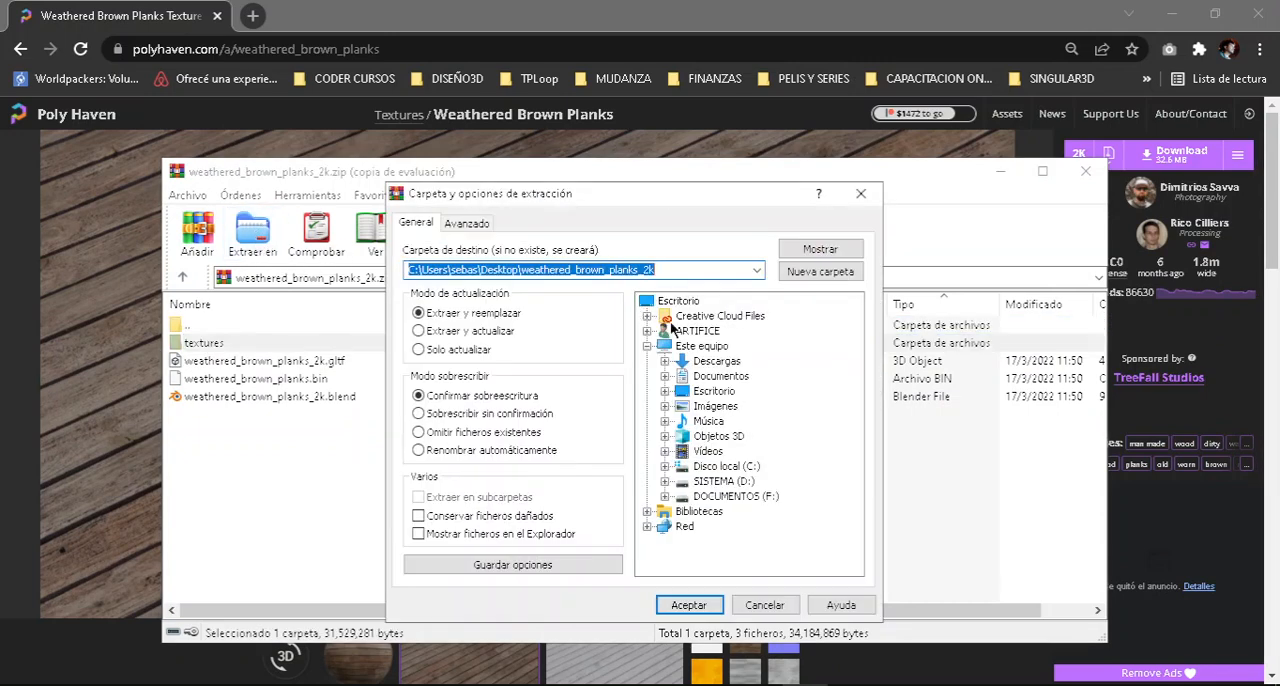
click(680, 301)
click(688, 605)
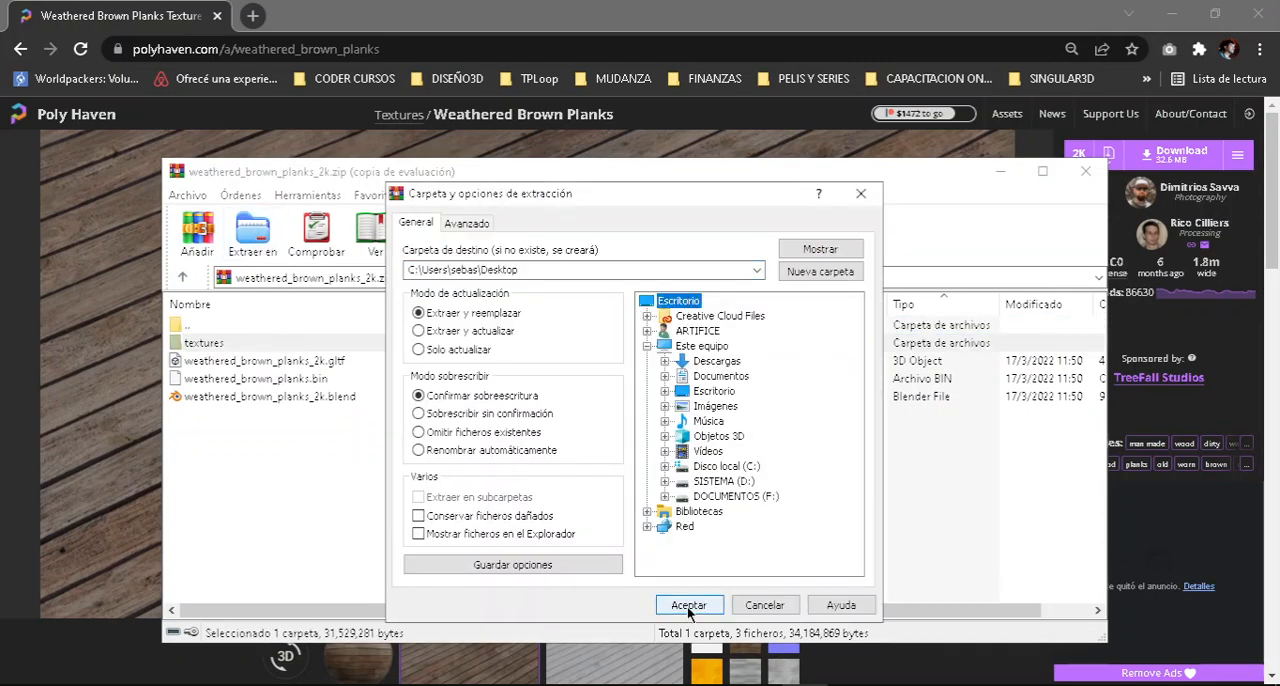
click(1085, 171)
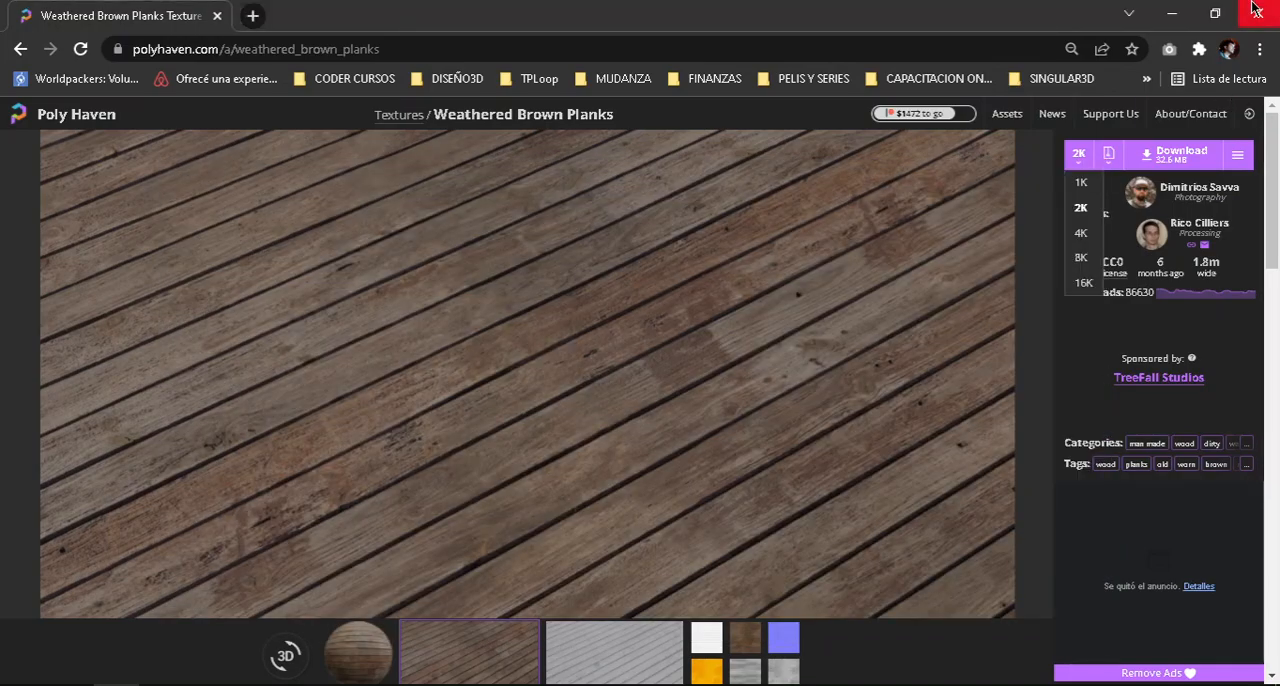
Minimise the browser, open the extracted textures folder from the desktop and enlarge its file thumbnails.
click(1172, 14)
click(1172, 14)
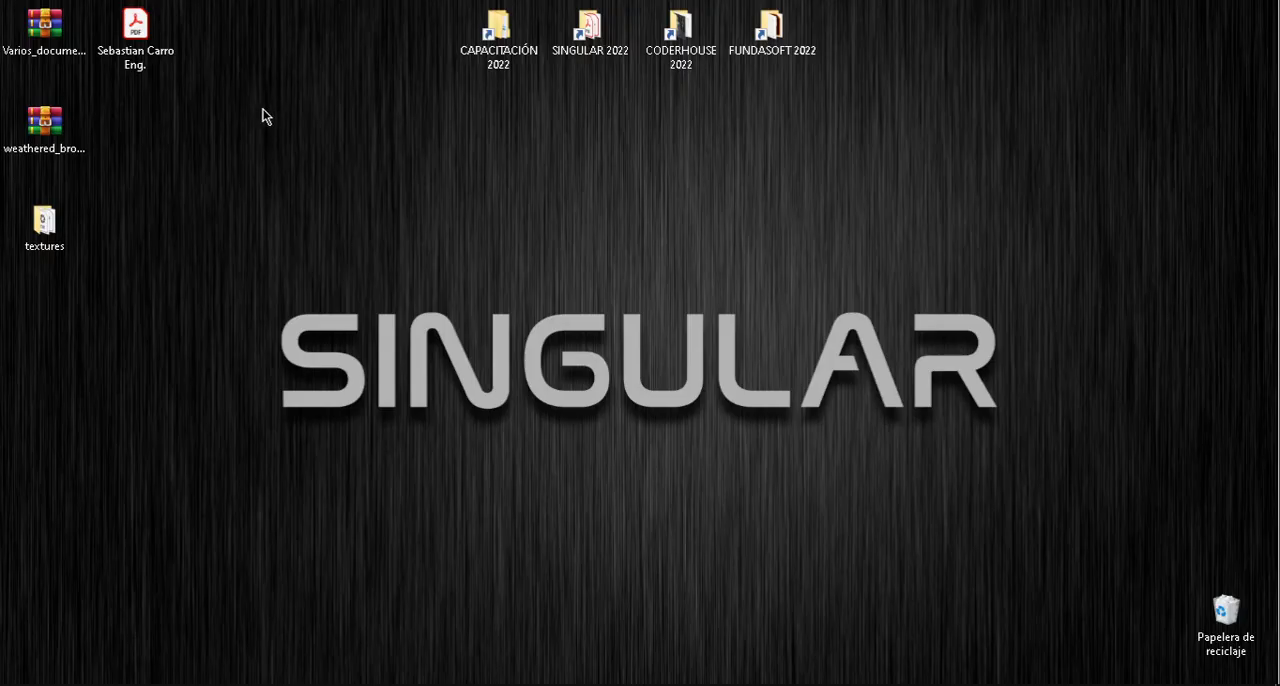
right_click(48, 113)
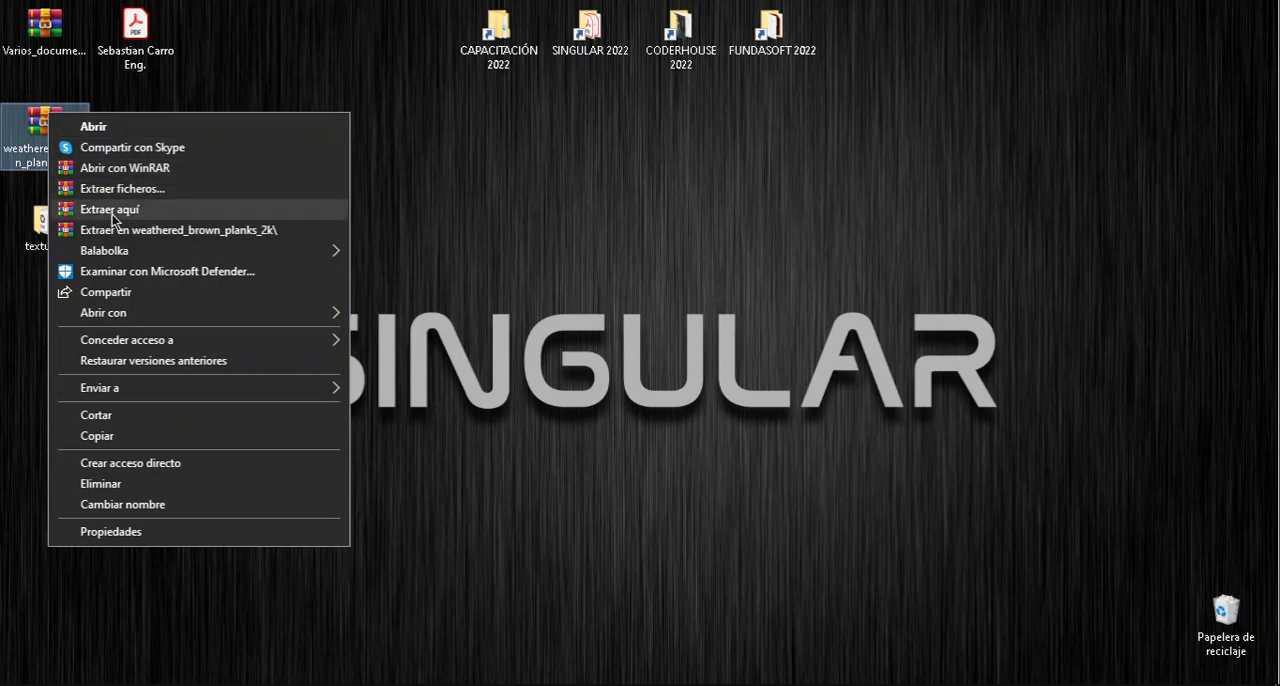
click(517, 200)
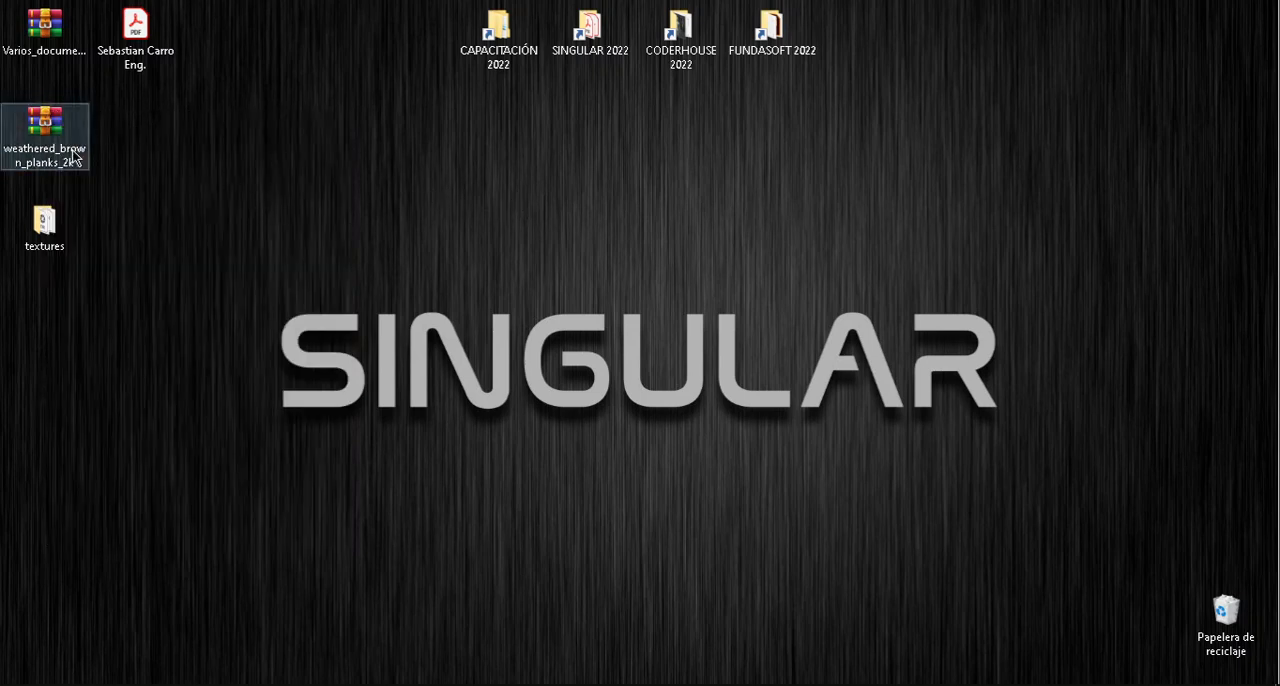
double_click(44, 225)
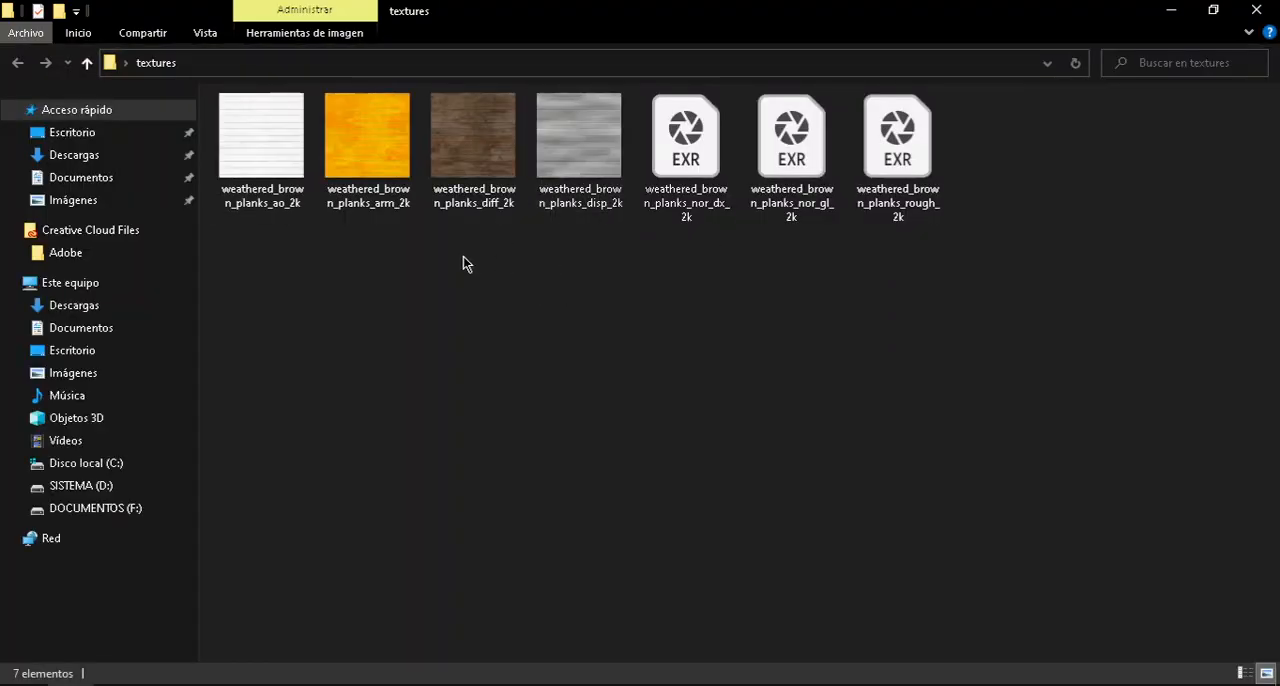
click(205, 33)
click(255, 57)
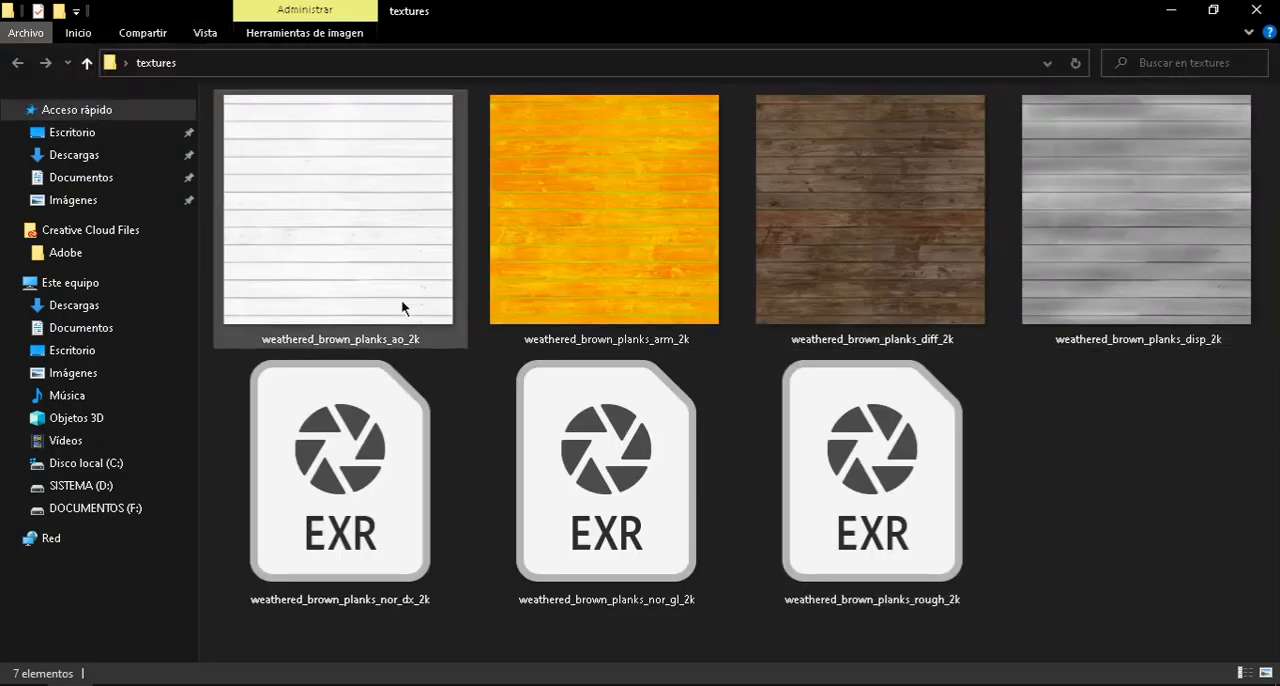
Examine the ambient occlusion, diffuse and ARM maps of the weathered planks in the textures folder.
mouse_move(290, 345)
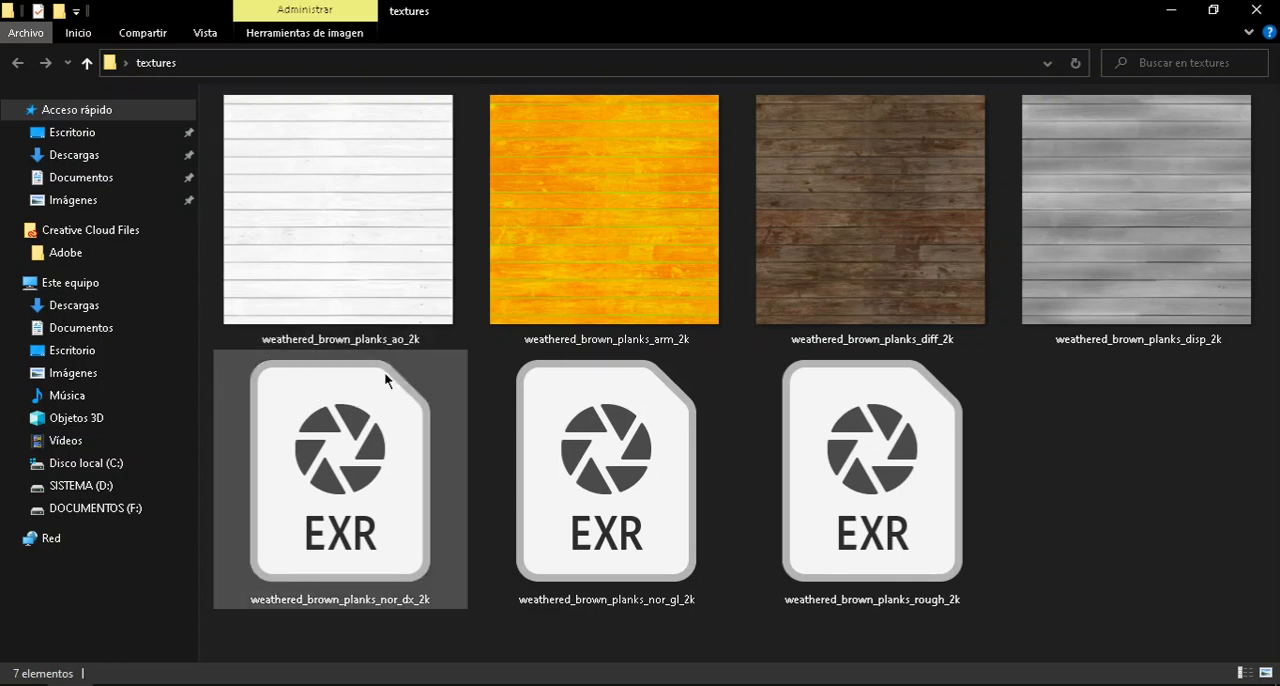
mouse_move(402, 344)
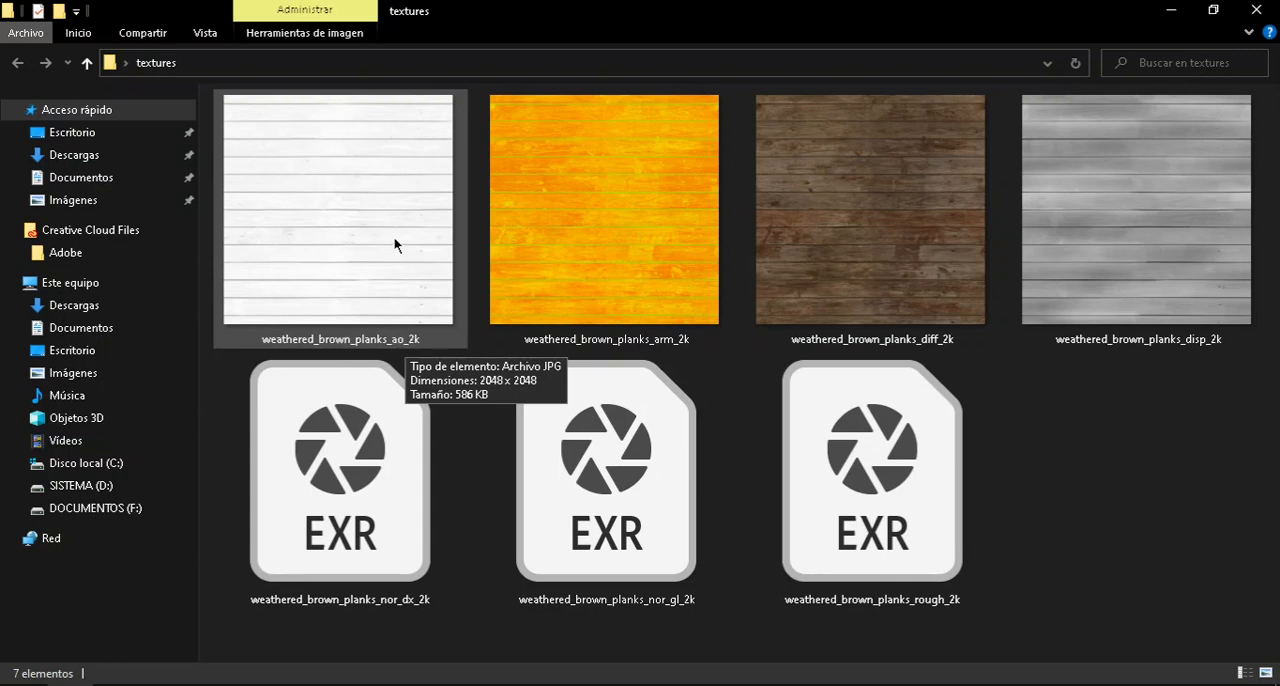
mouse_move(281, 262)
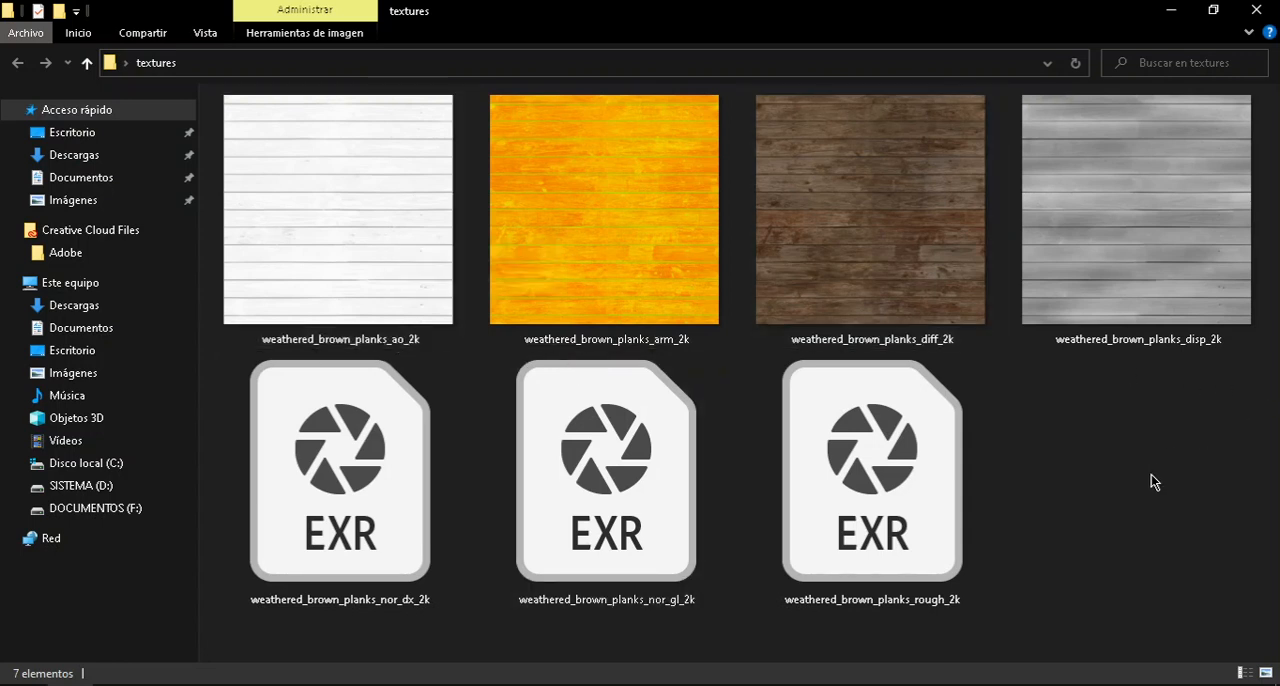
mouse_move(326, 207)
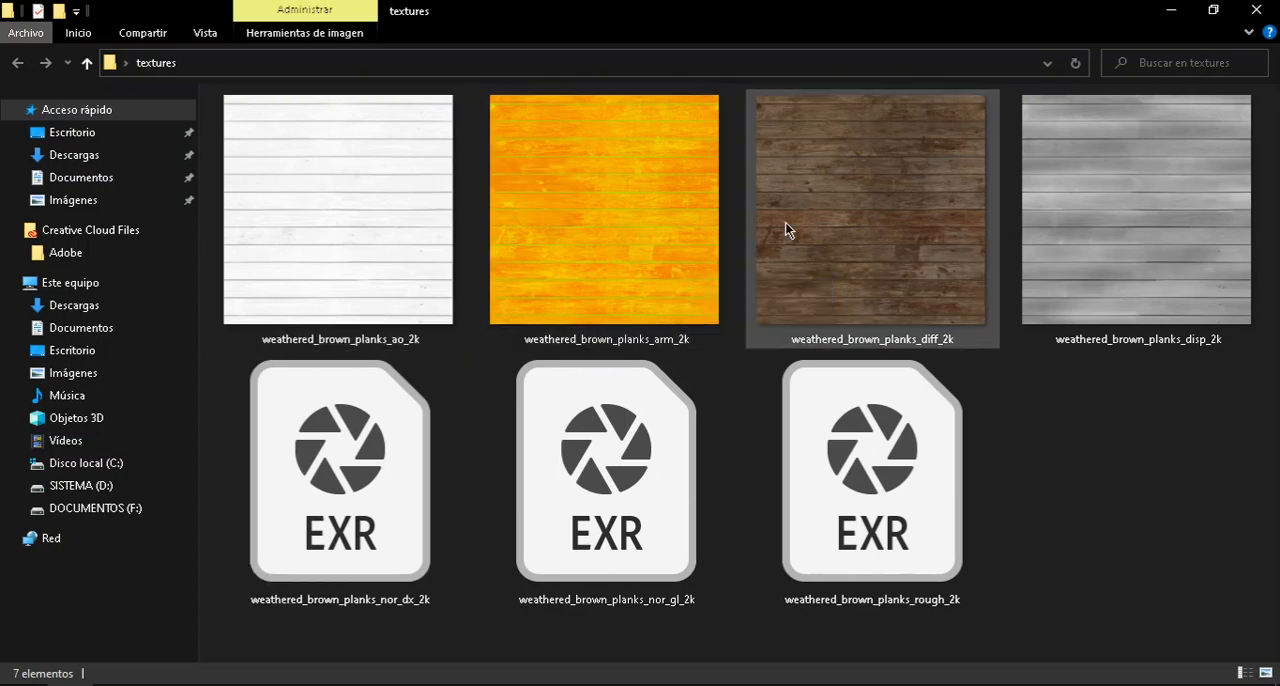
click(873, 316)
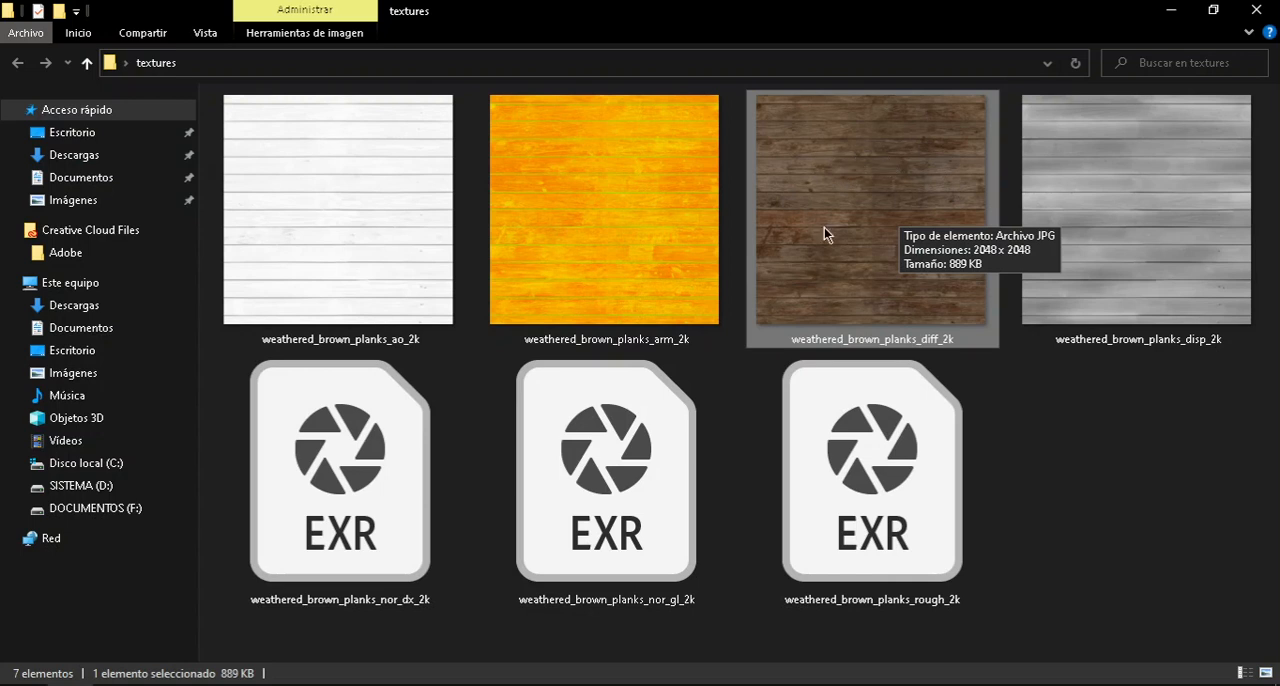
click(610, 237)
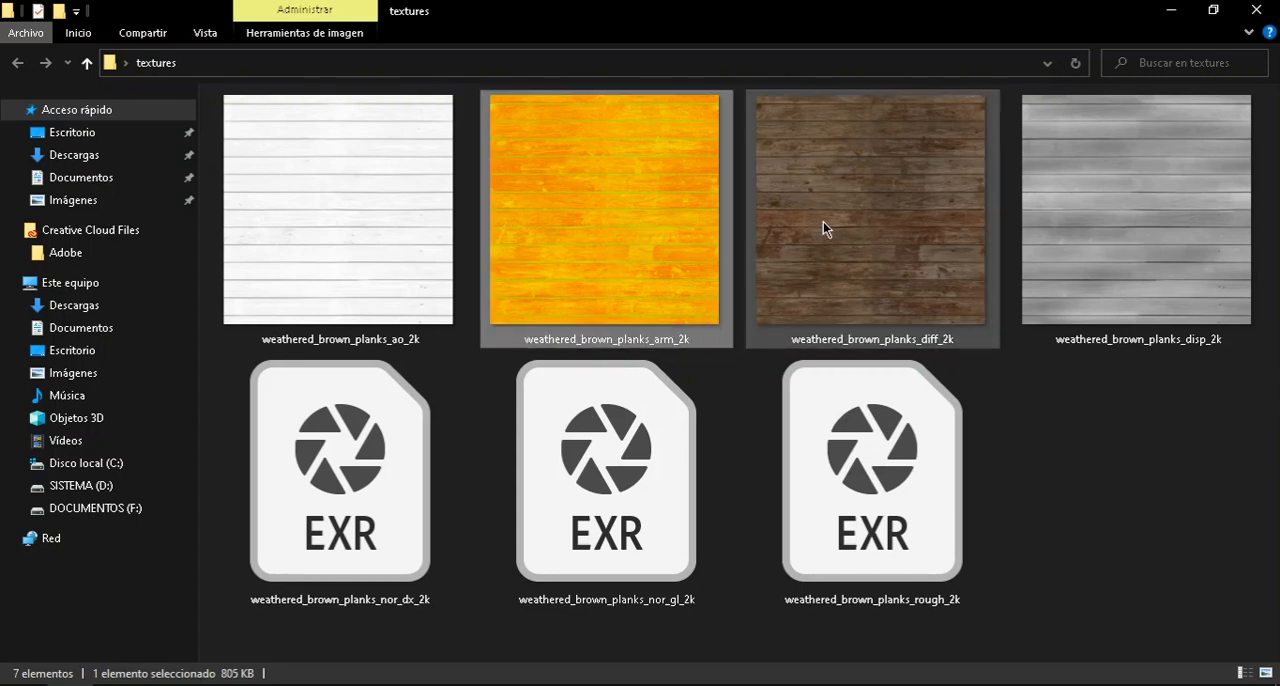
mouse_move(847, 237)
click(852, 214)
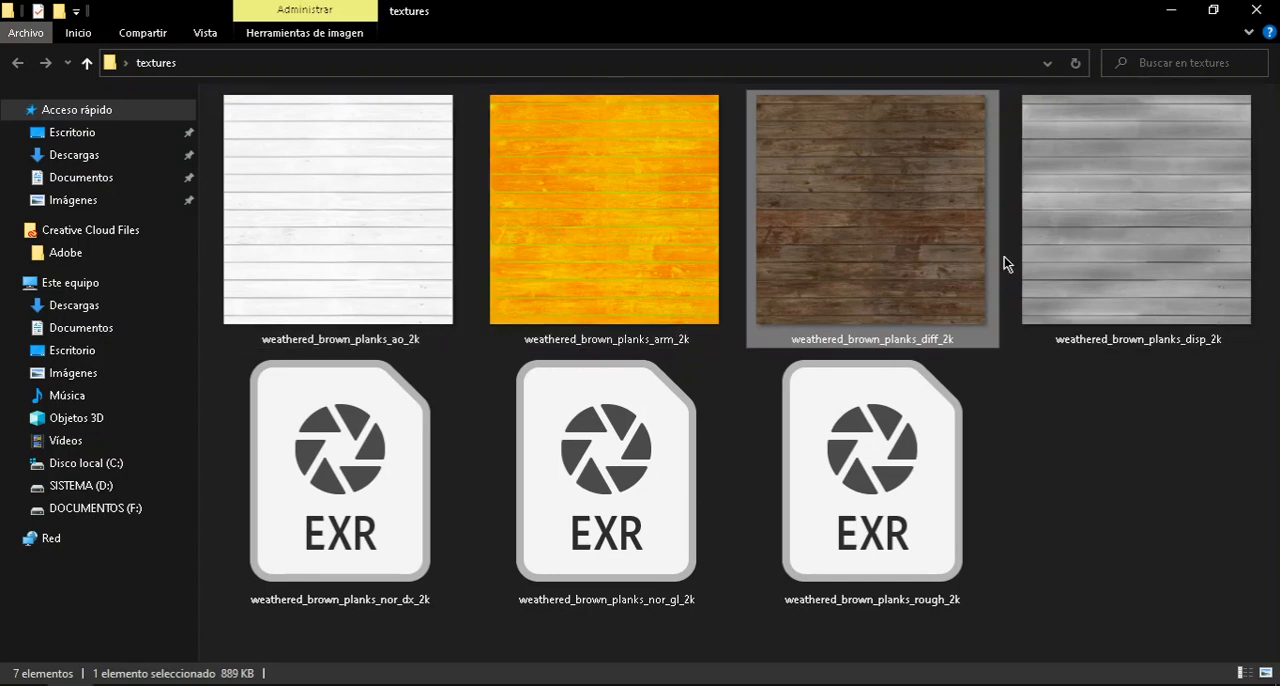
Review the displacement map, and select the roughness, diffuse and ambient occlusion maps together.
click(1150, 330)
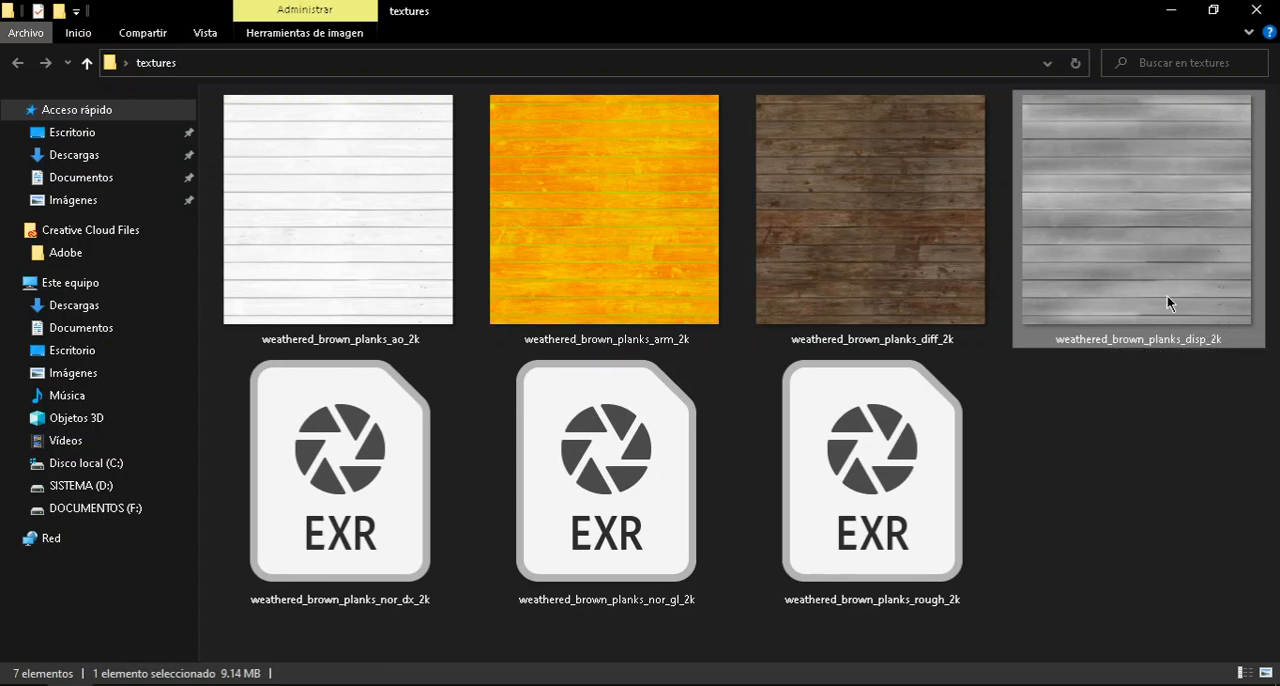
click(862, 218)
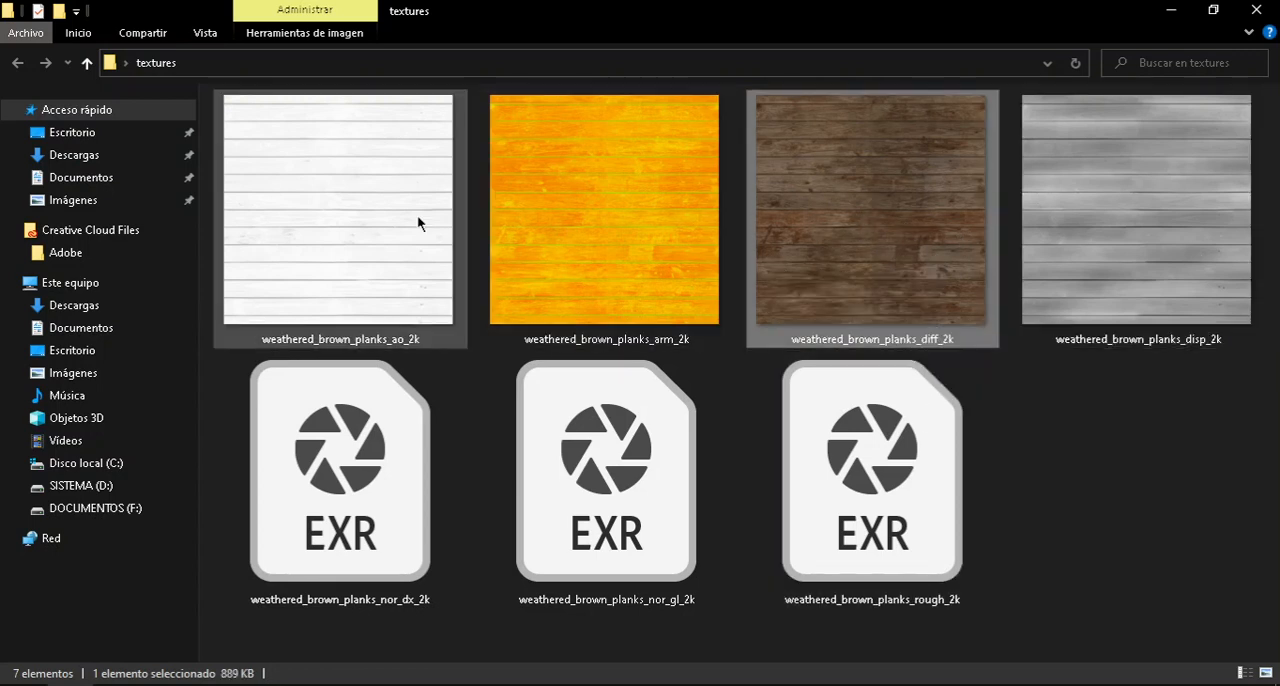
click(365, 220)
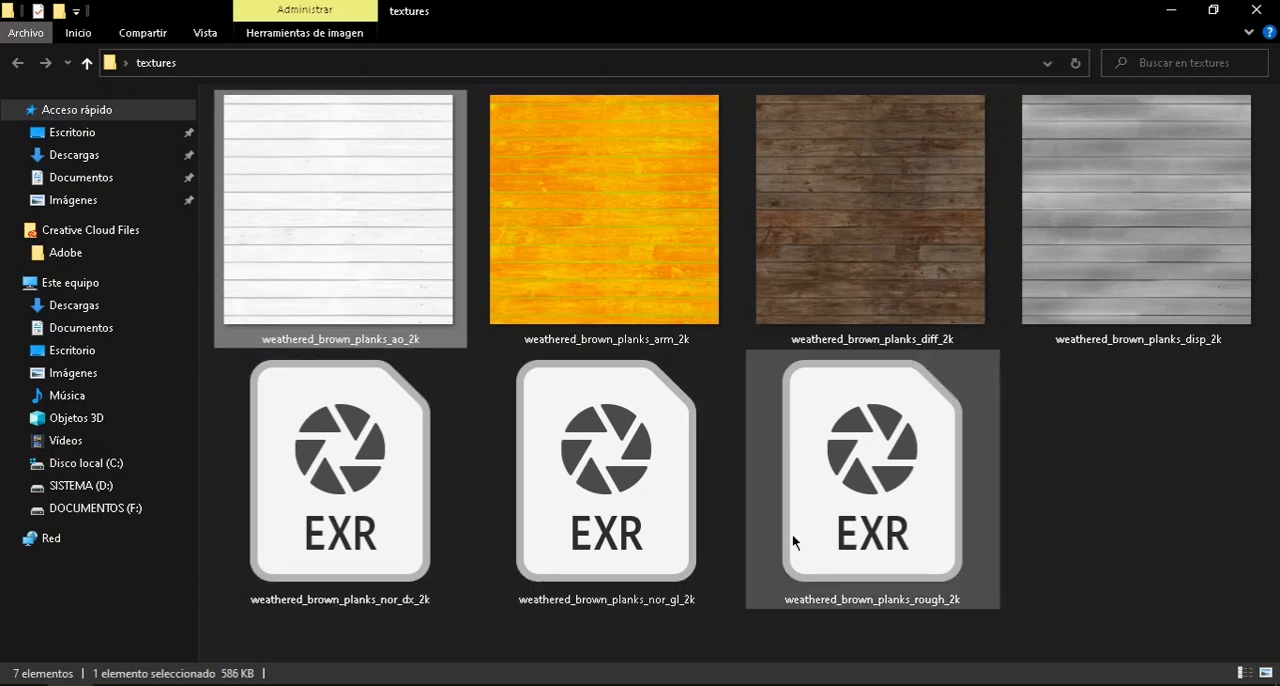
click(900, 528)
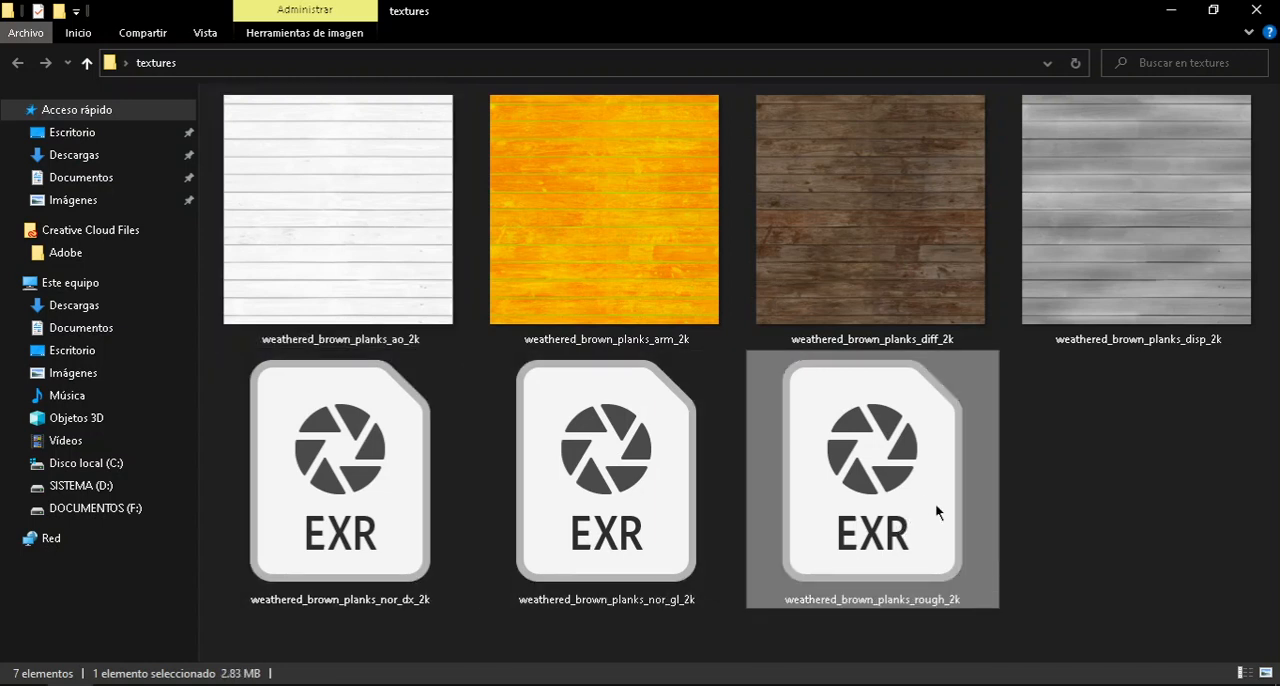
ctrl+click(865, 268)
ctrl+click(344, 233)
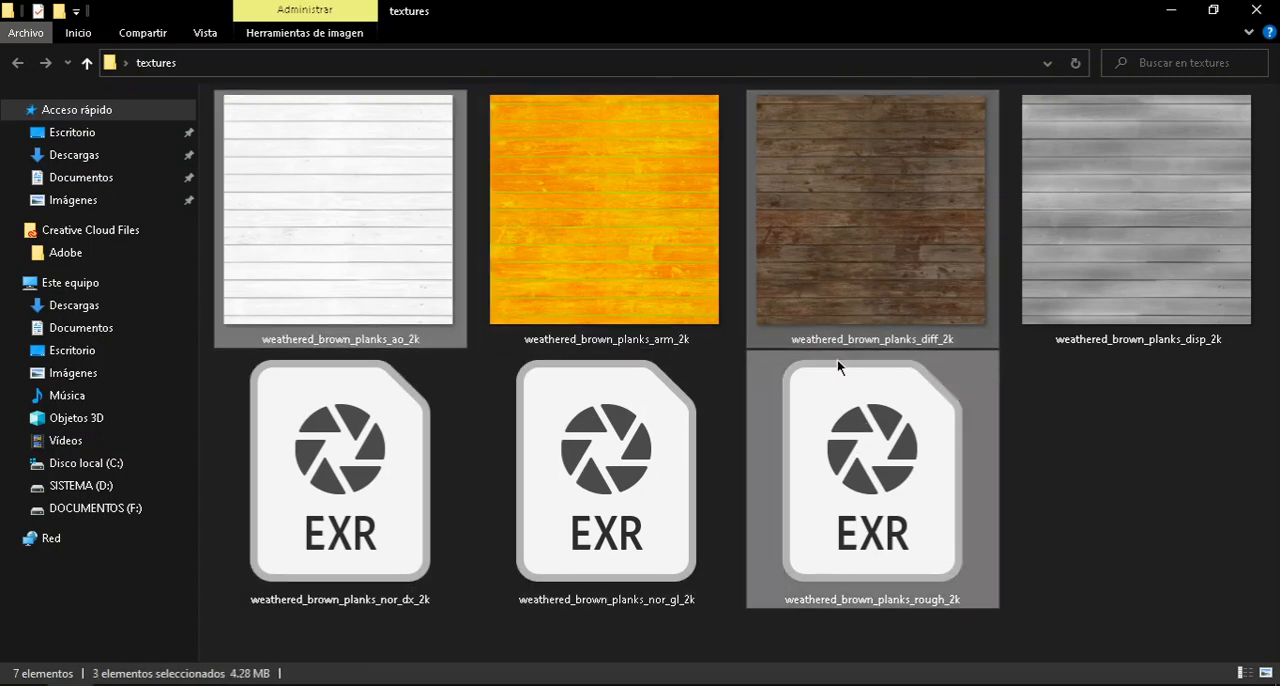
Minimise the textures folder, switch back to Maya and close the Hypershade window.
click(1168, 12)
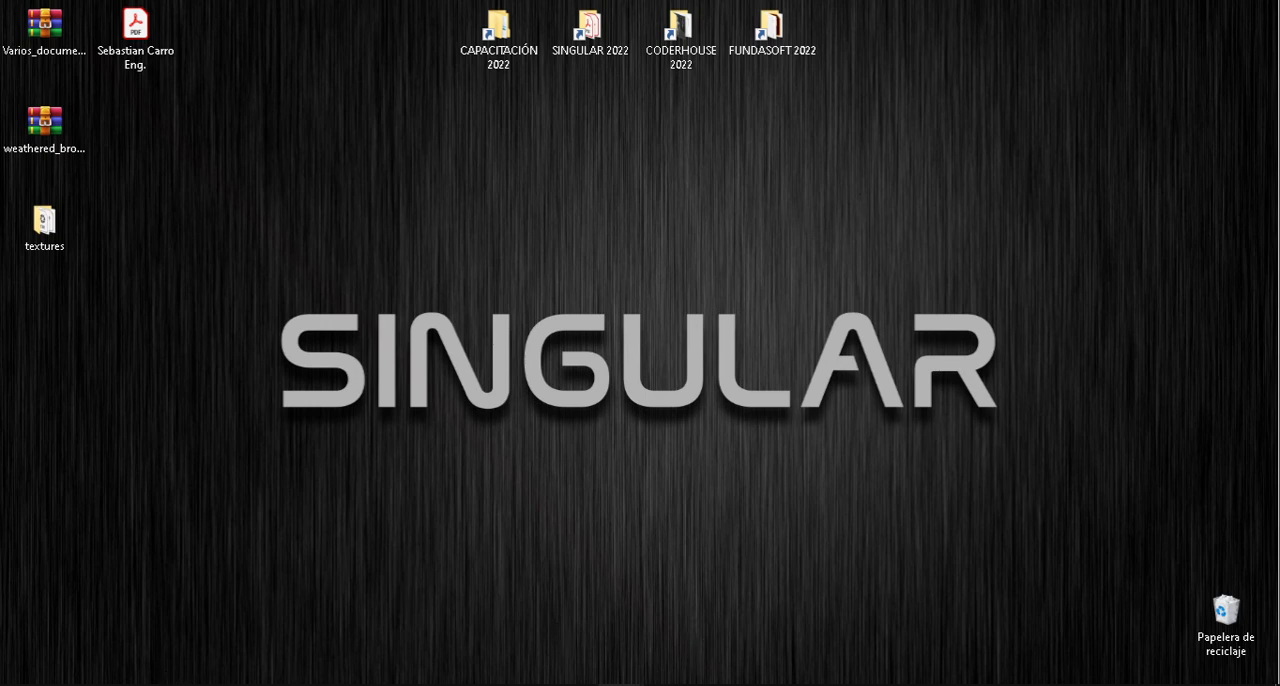
mouse_move(620, 684)
click(520, 625)
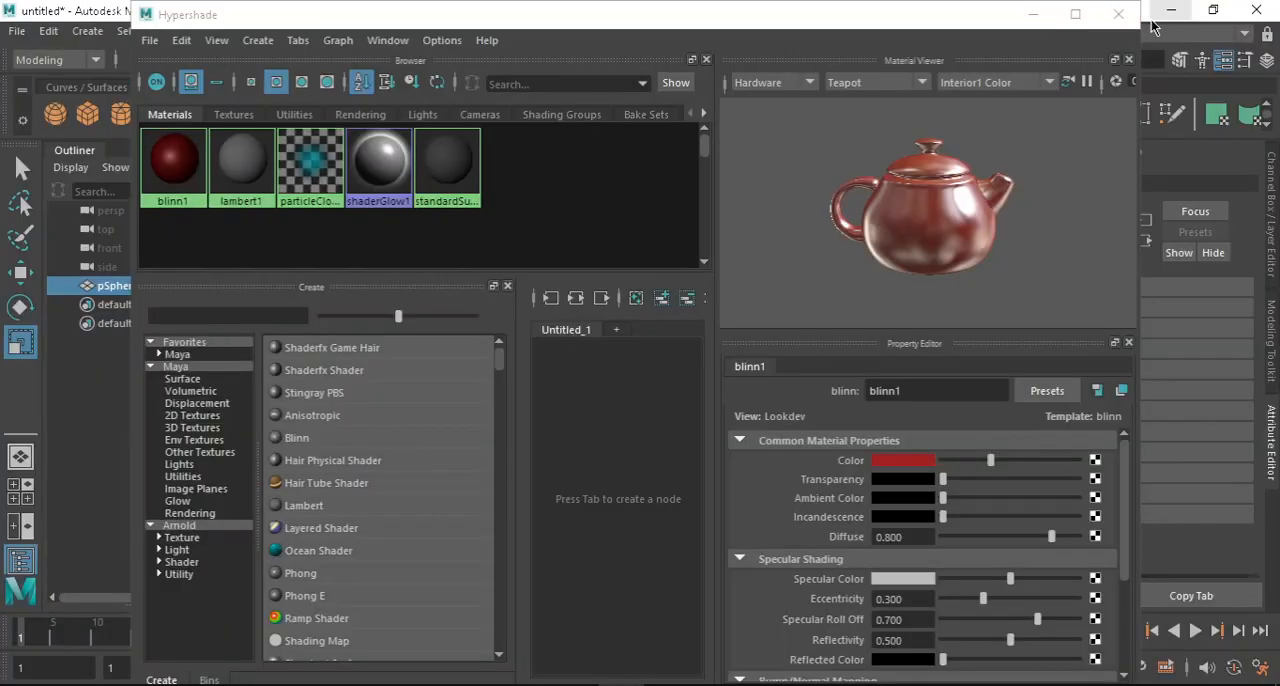
click(1121, 16)
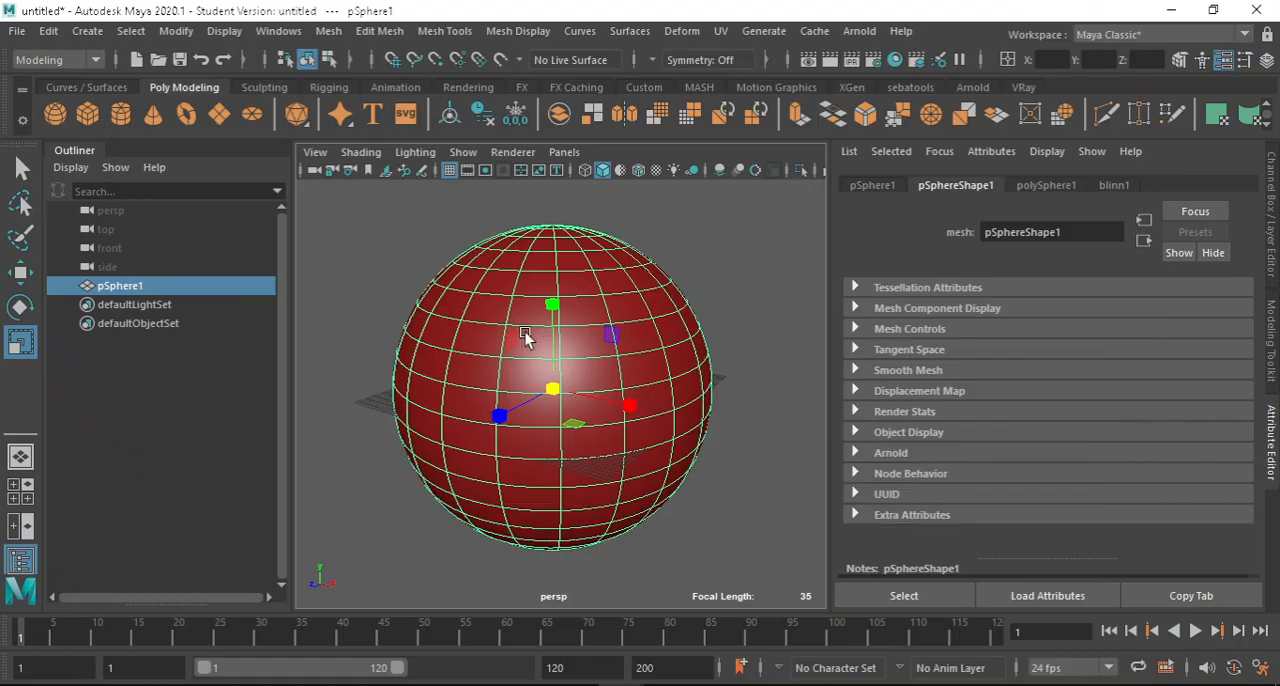
Replace the sphere with a polygon cube, scaled up uniformly and raised above the grid.
key(Delete)
click(87, 113)
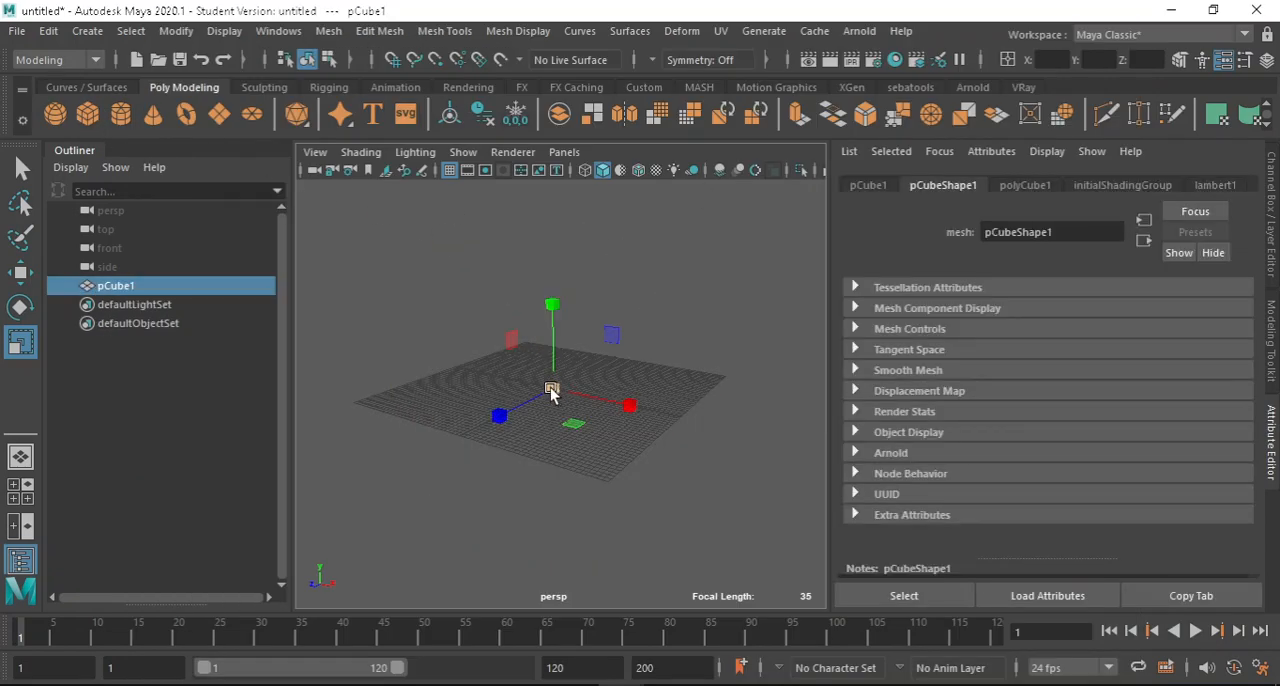
drag(551, 391, 706, 354)
key(w)
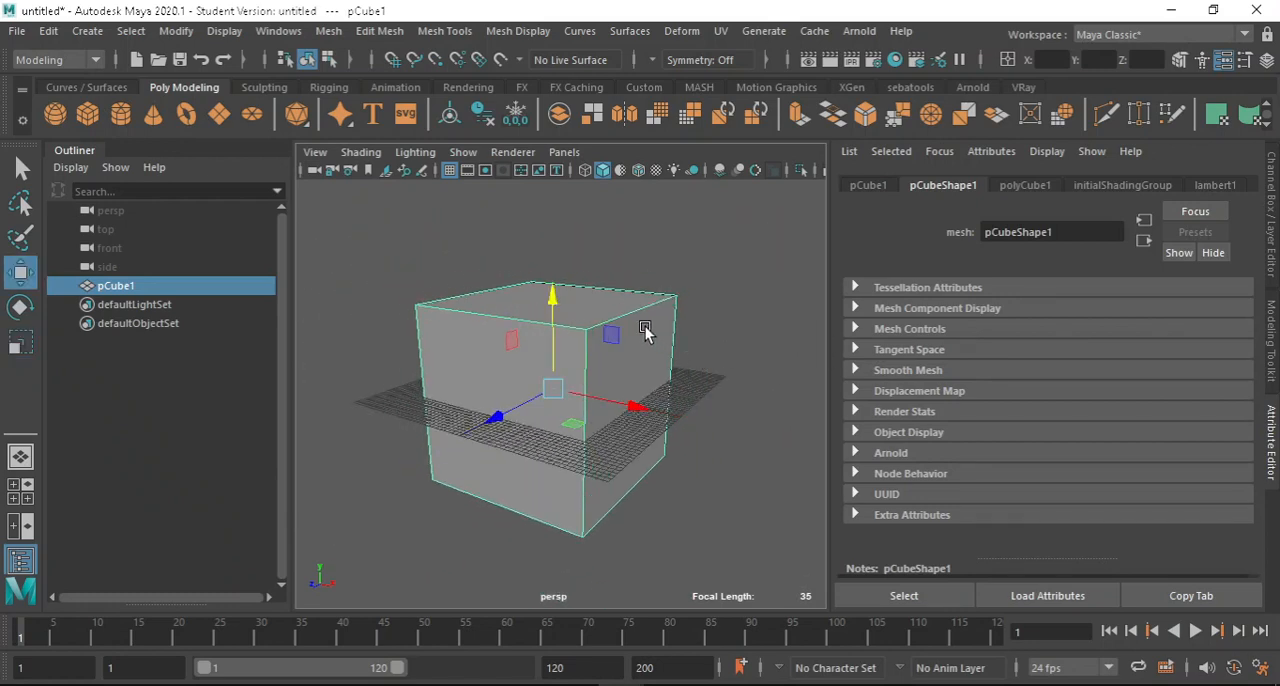
drag(554, 294, 580, 206)
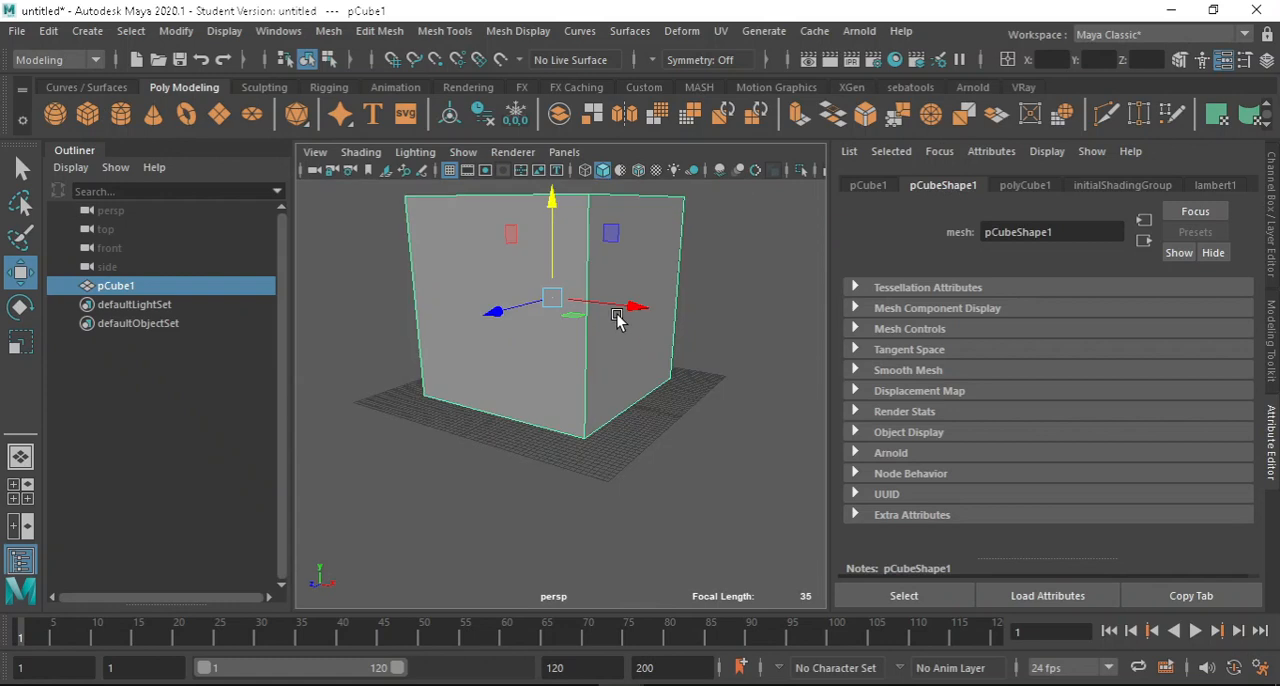
middle_drag(617, 318, 714, 300)
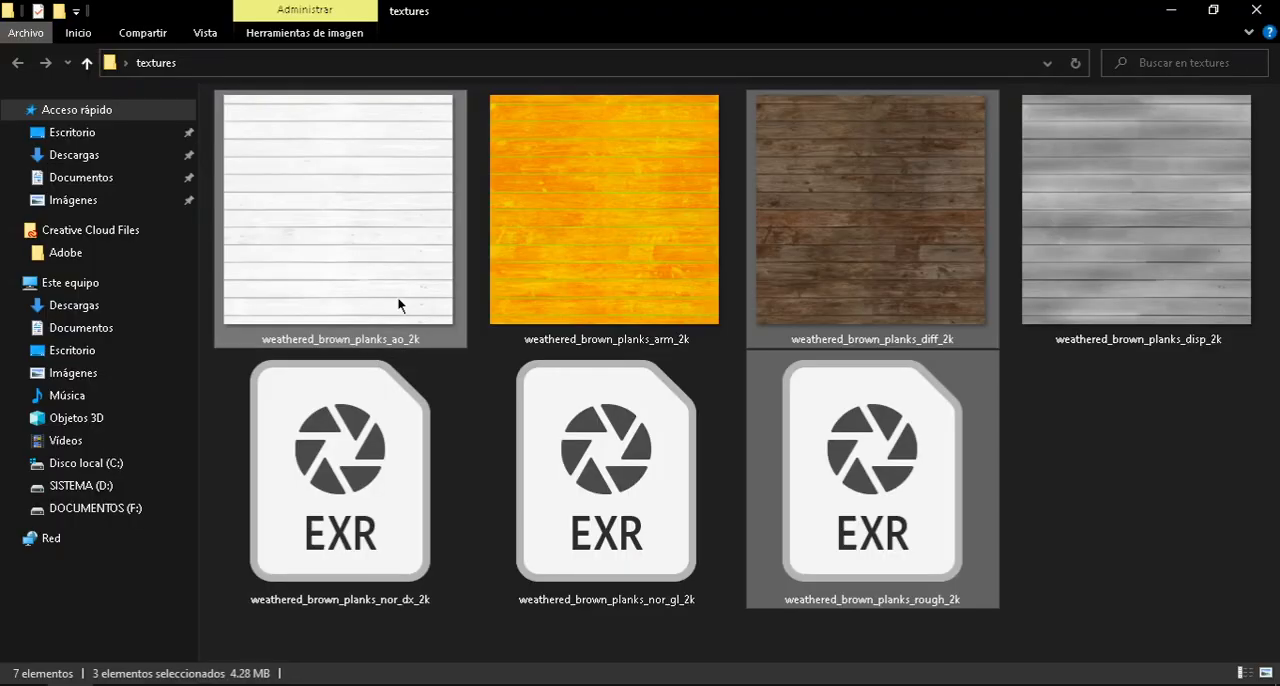
Switch to the textures folder, compare the displacement, diffuse and ambient occlusion maps, and minimise the folder.
click(1128, 191)
click(892, 196)
click(332, 180)
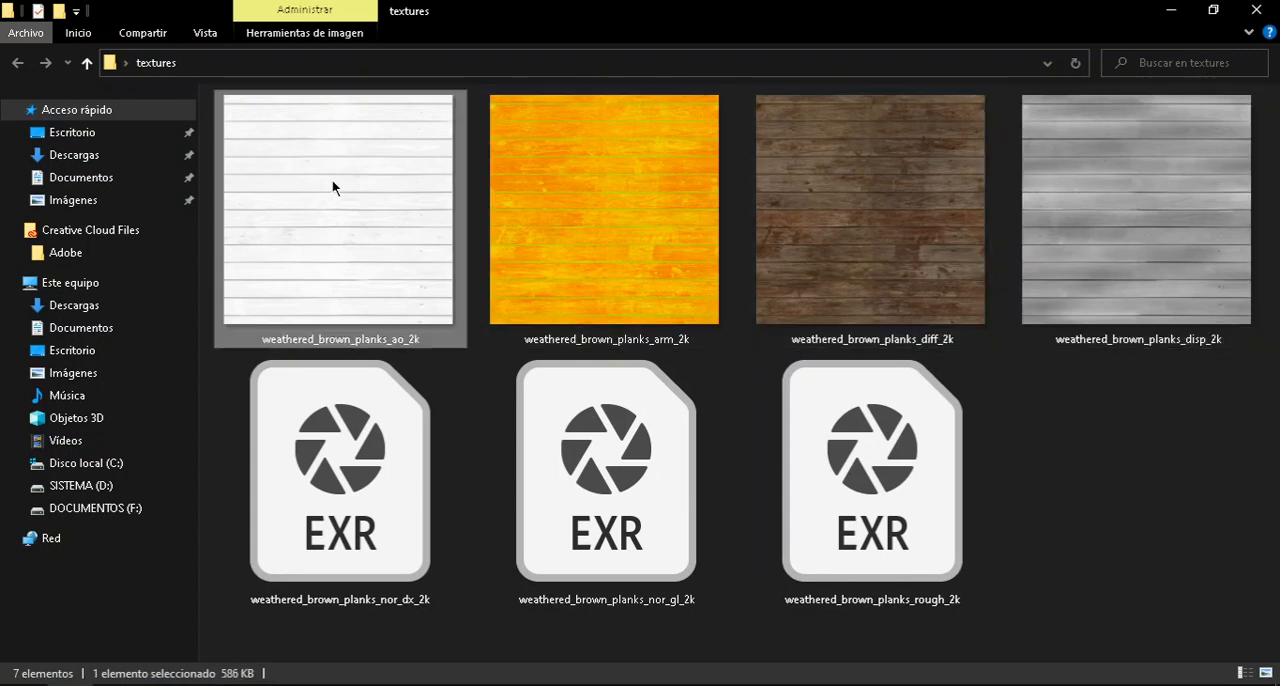
click(876, 187)
click(1132, 190)
click(880, 186)
click(370, 190)
click(827, 225)
click(1116, 141)
click(1170, 10)
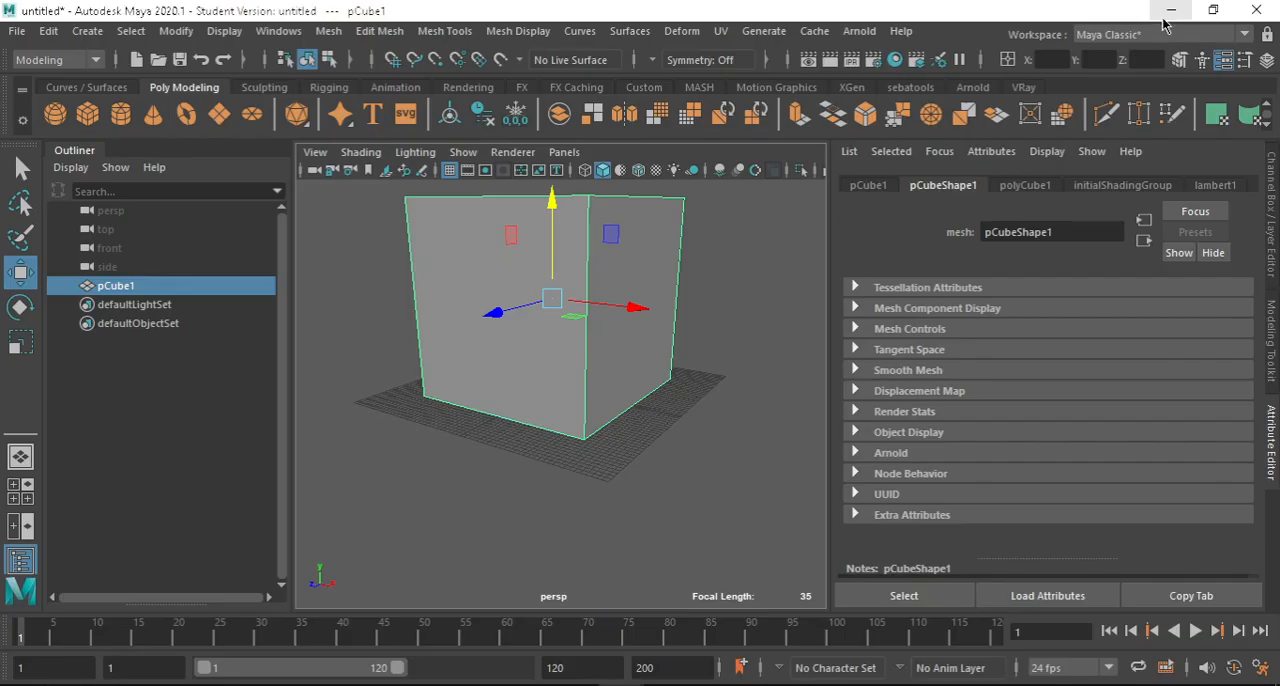
Inspect the cube in the perspective view from several angles and distances.
scroll(690, 375, down, 3)
scroll(570, 345, up, 5)
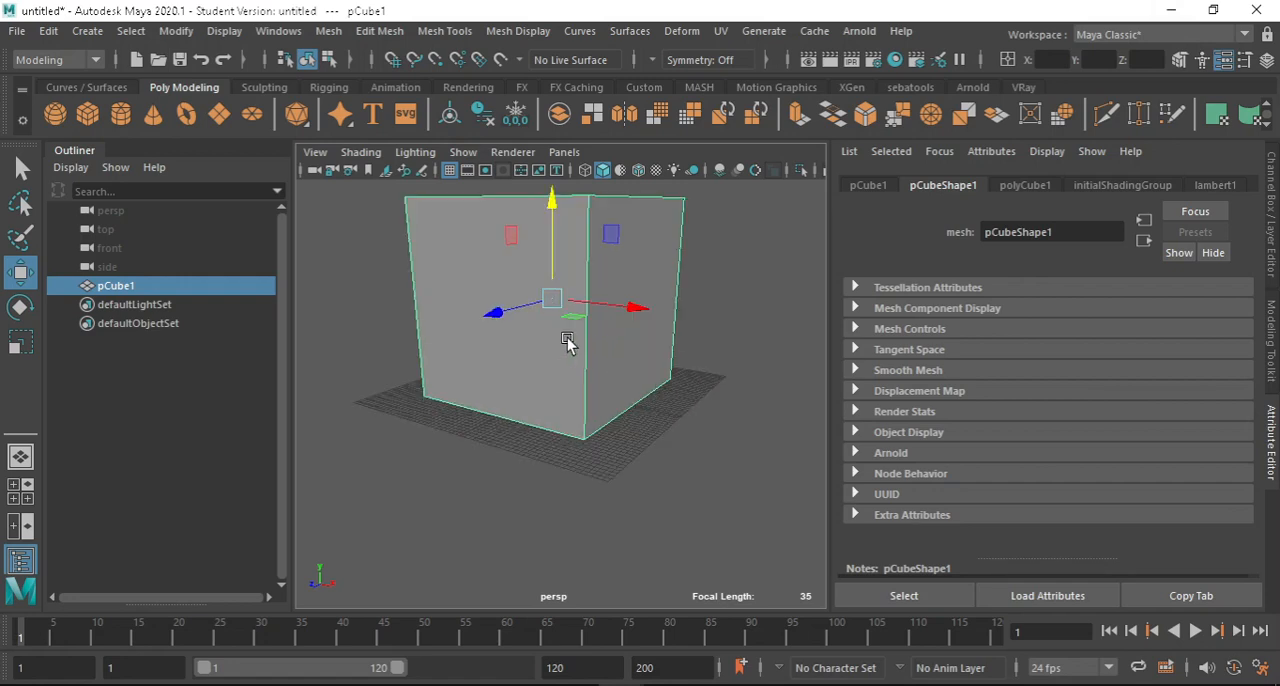
scroll(745, 345, down, 3)
mouse_move(568, 366)
alt+mouse_down()
mouse_move(697, 308)
mouse_move(568, 368)
alt+mouse_up()
alt+middle_drag(607, 387, 636, 347)
alt+drag(636, 350, 582, 360)
scroll(640, 415, up, 3)
scroll(640, 410, down, 6)
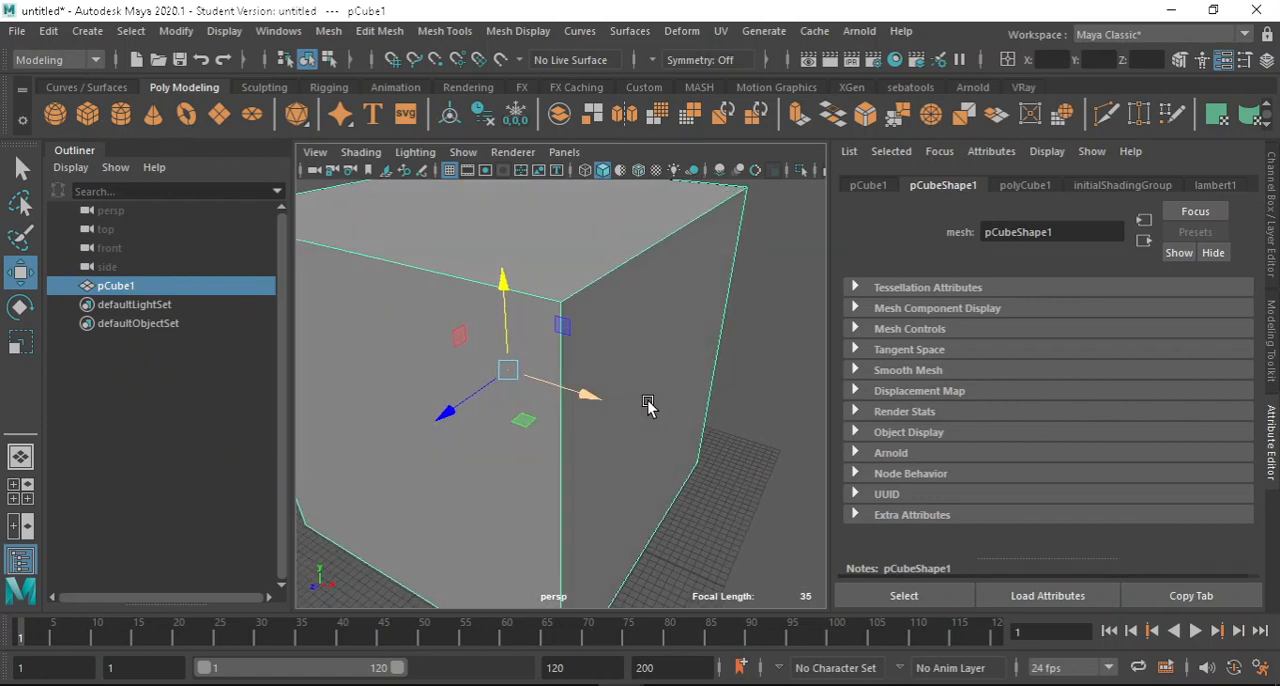
alt+drag(651, 411, 620, 333)
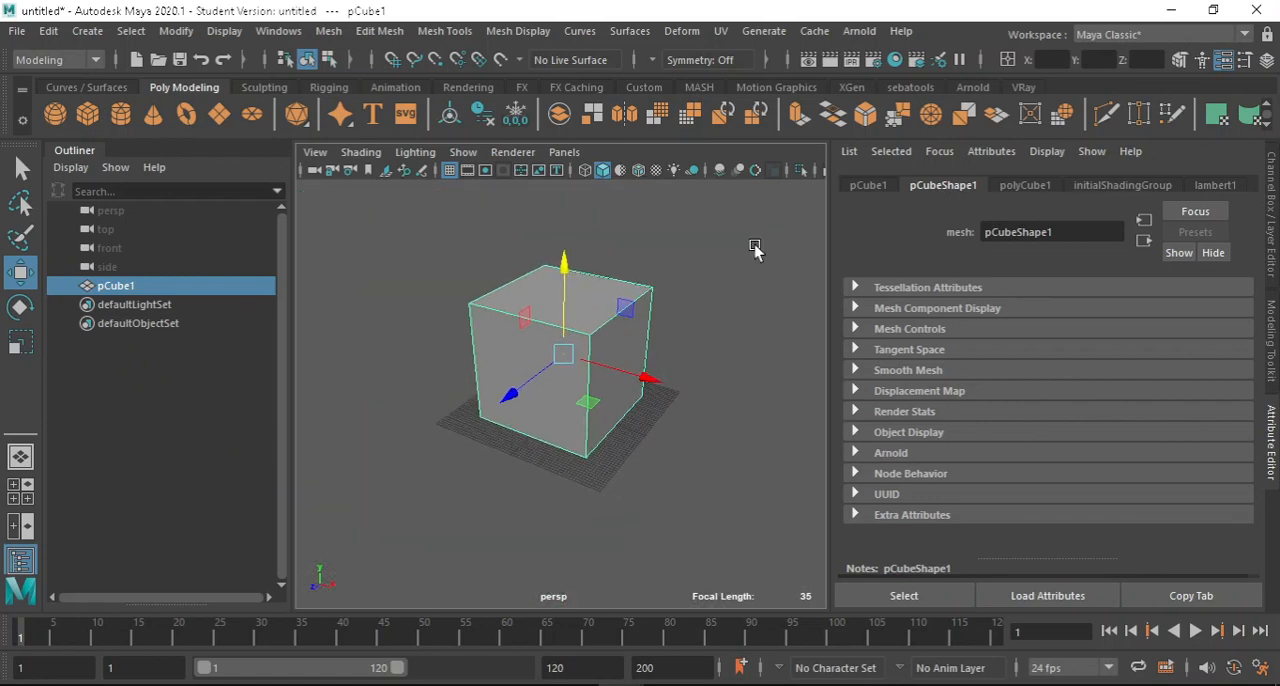
Open the Hypershade, maximise its window and view the properties of the blinn1 material.
click(895, 59)
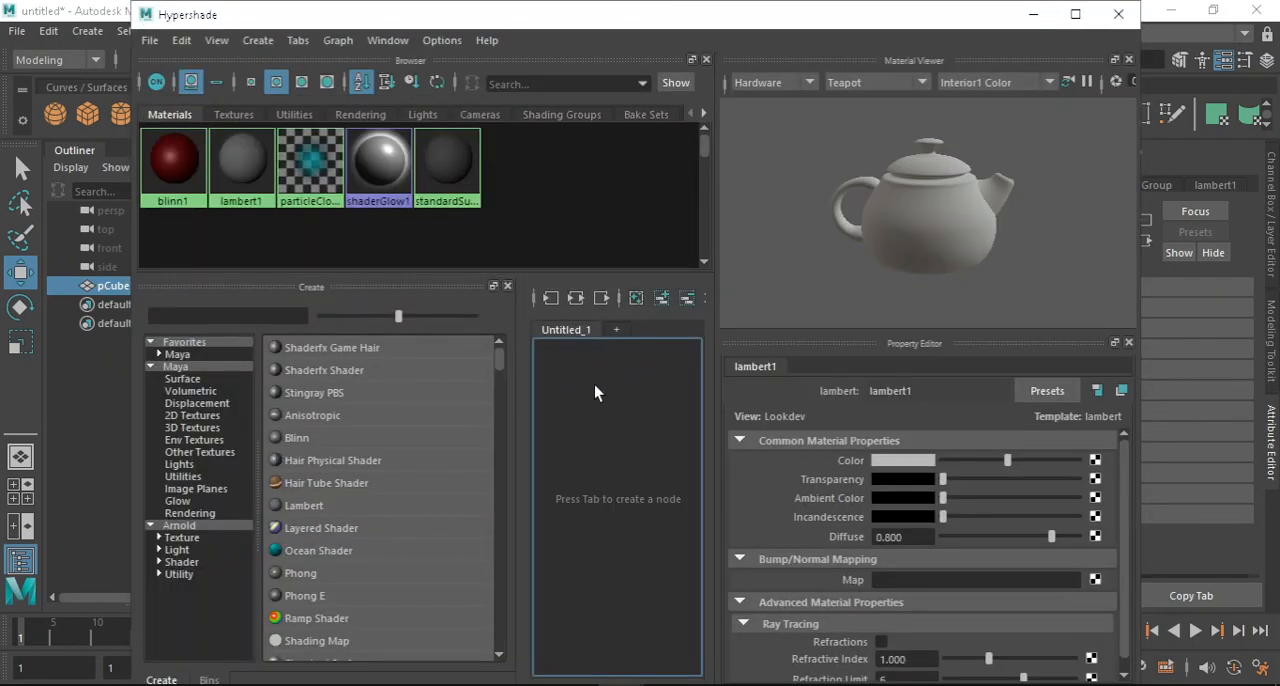
click(170, 168)
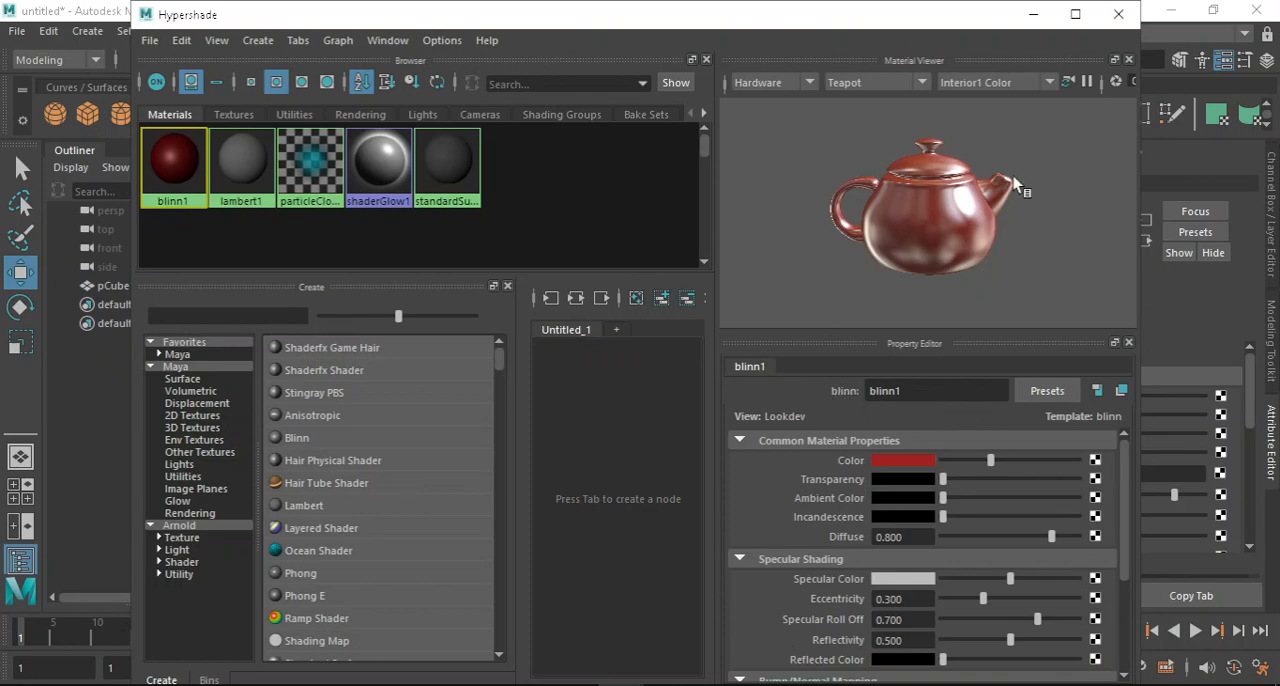
click(1075, 14)
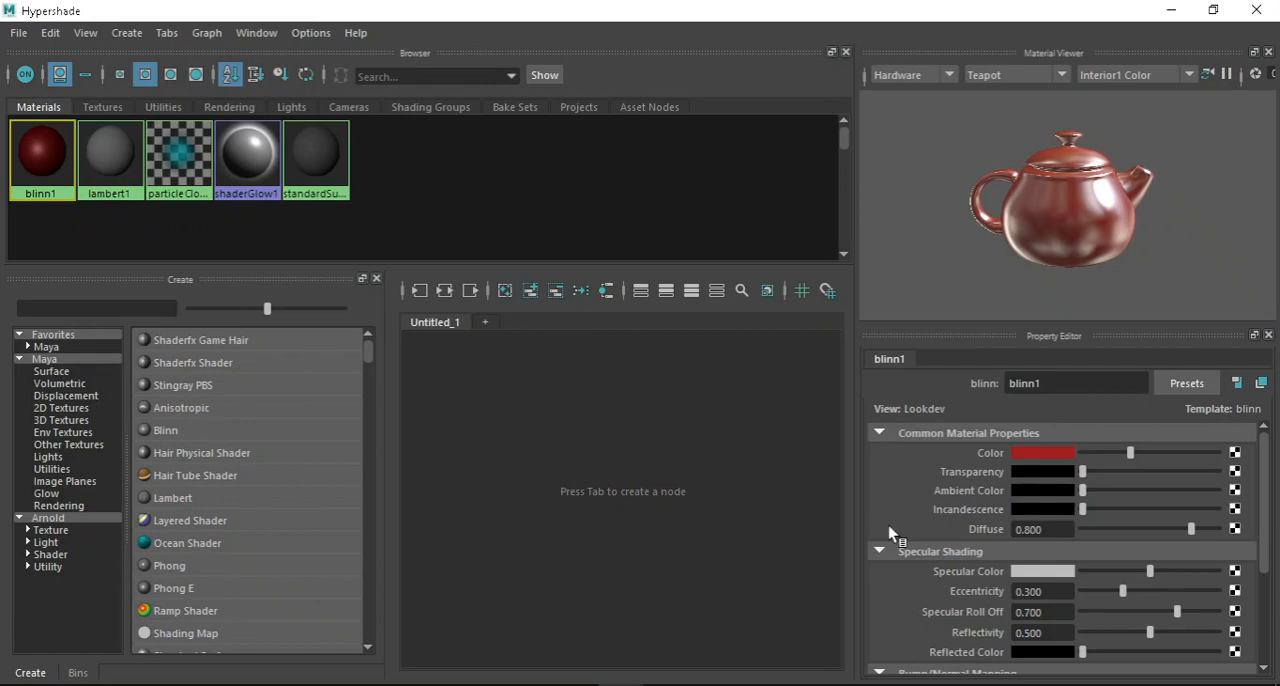
scroll(1040, 570, down, 3)
scroll(1010, 596, up, 3)
Create an aiStandardSurface material from the Arnold node list.
click(46, 346)
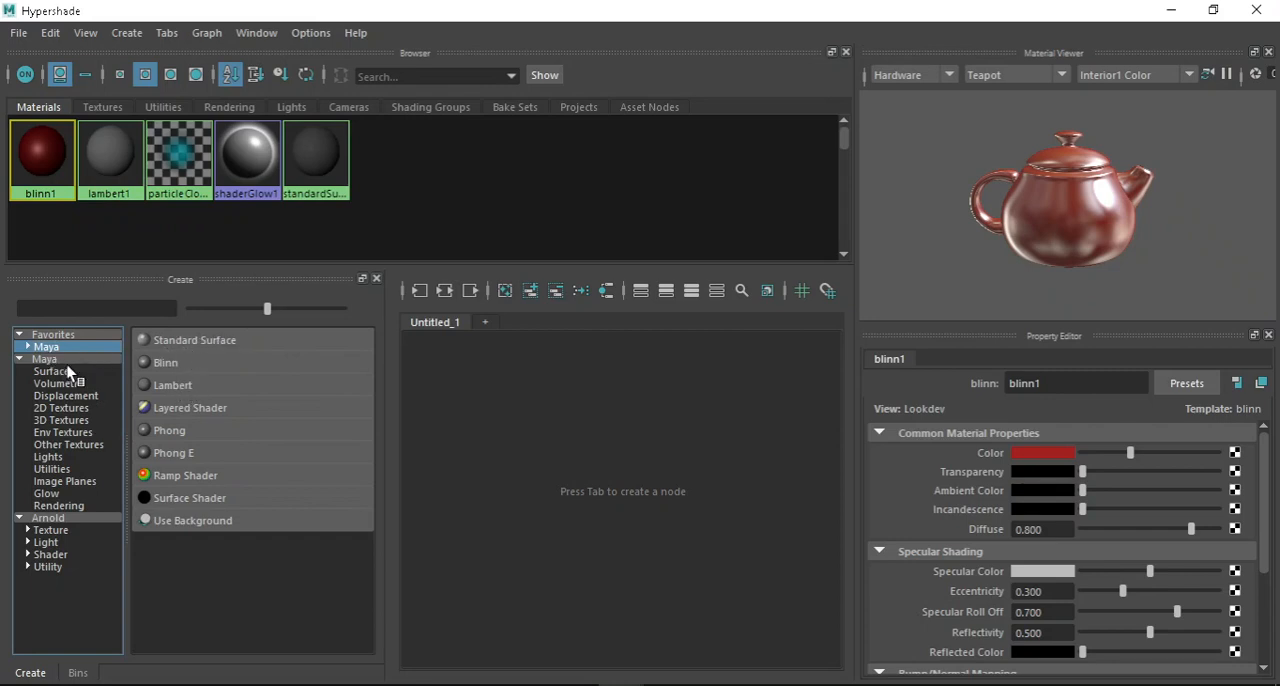
click(48, 518)
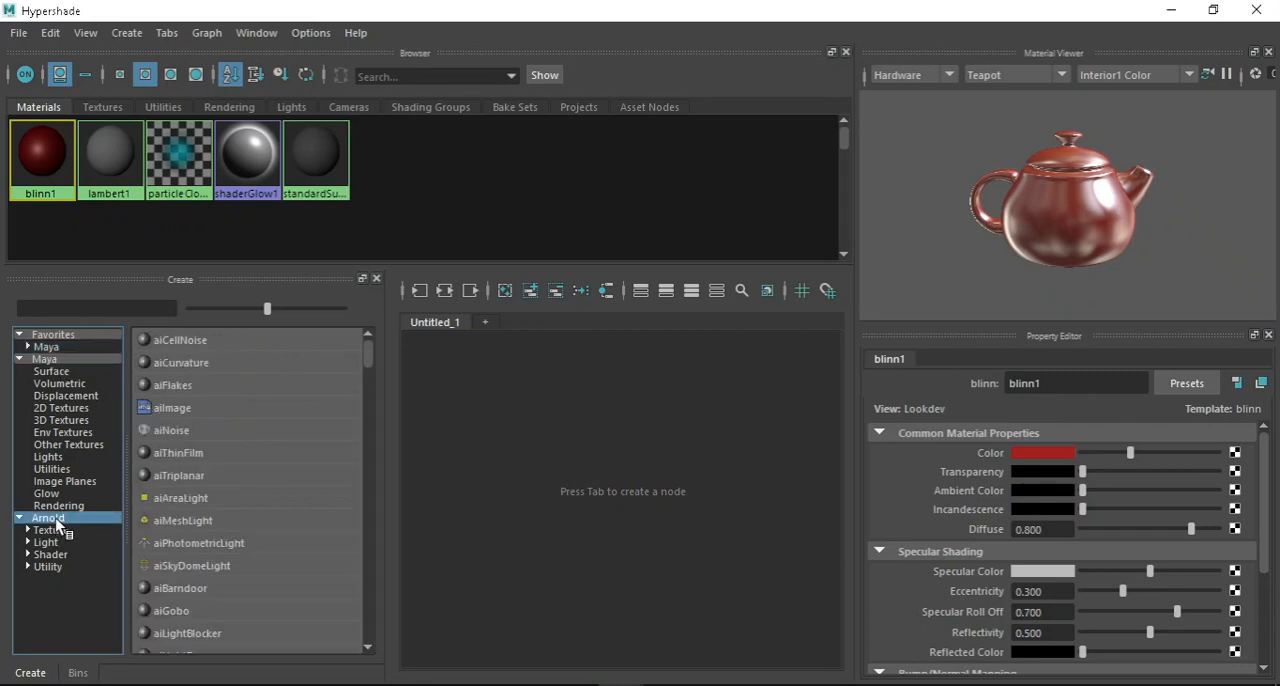
scroll(165, 622, down, 2)
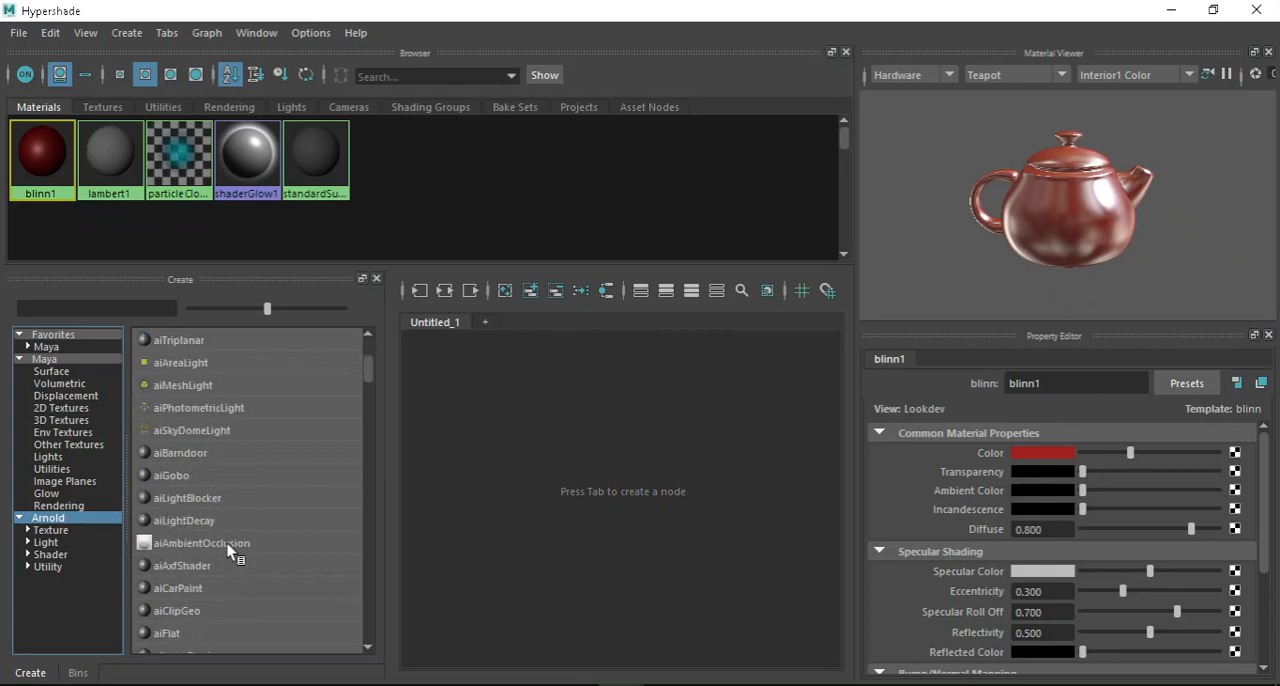
scroll(231, 551, down, 5)
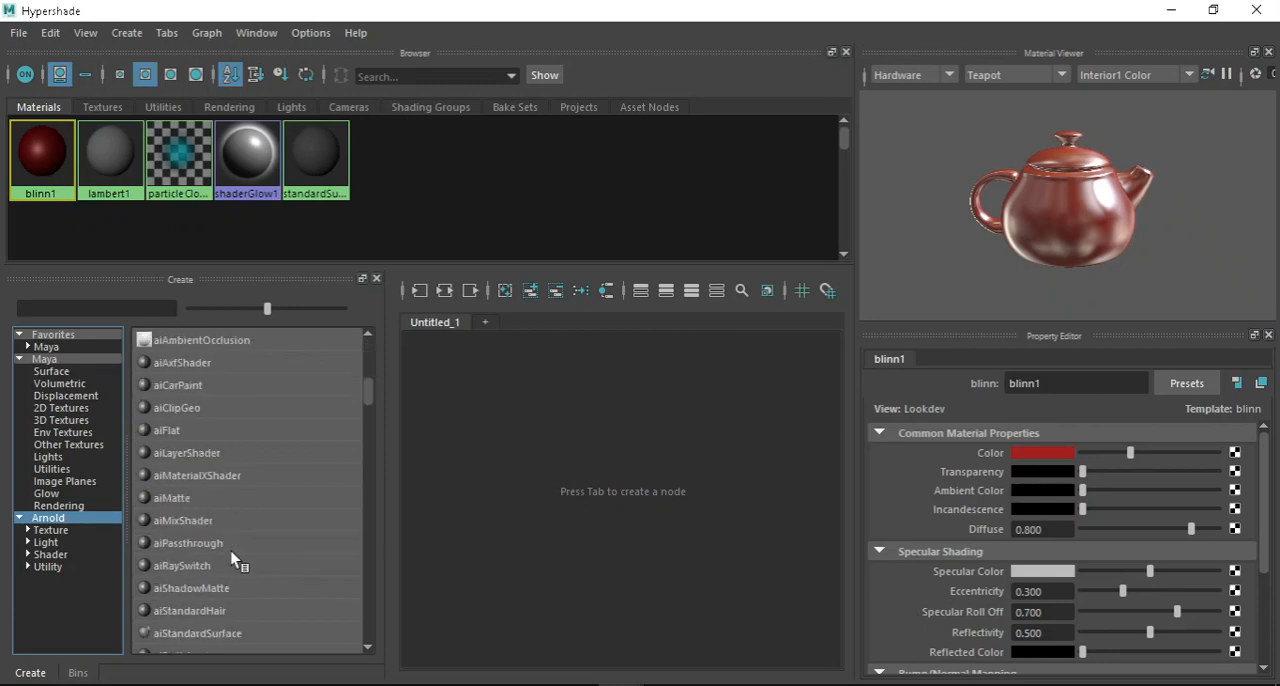
click(101, 309)
click(234, 498)
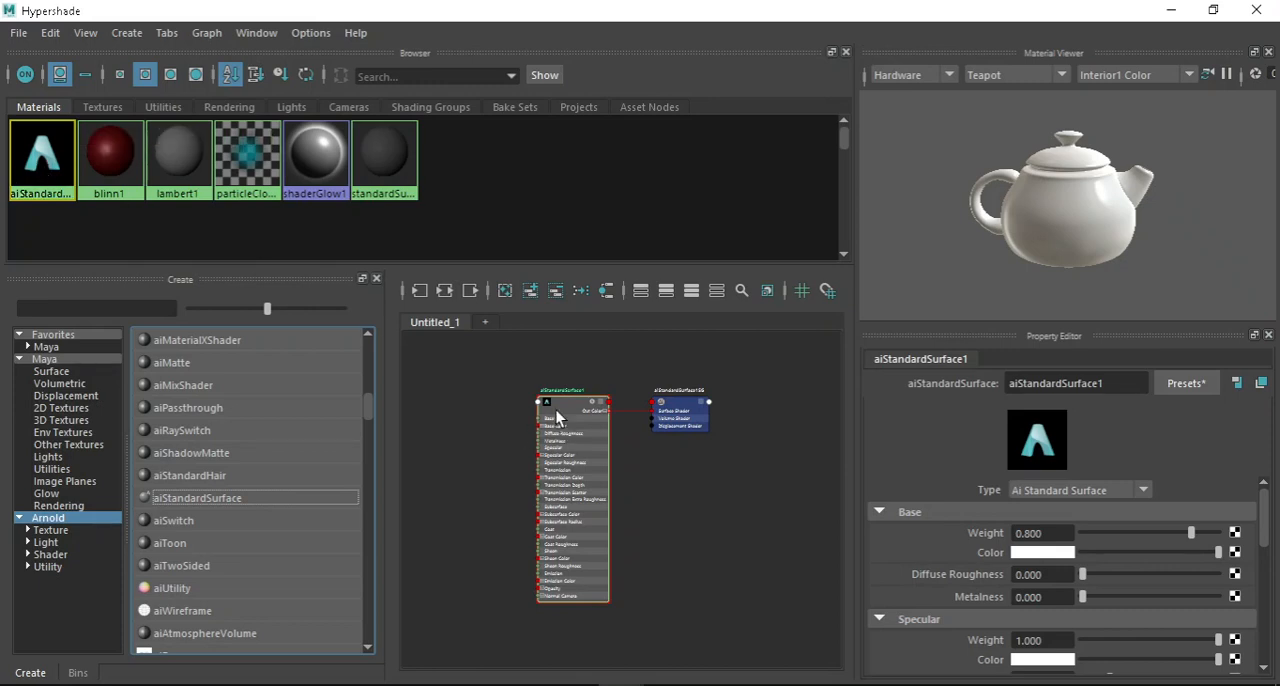
Examine the aiStandardSurface1 node, its input channels and its shading group in the node graph.
scroll(593, 490, up, 2)
alt+middle_drag(525, 428, 598, 463)
scroll(670, 497, down, 1)
mouse_move(627, 396)
mouse_down()
mouse_move(606, 396)
mouse_move(651, 392)
mouse_move(631, 384)
mouse_move(670, 402)
mouse_move(621, 409)
mouse_move(652, 413)
mouse_up()
scroll(544, 380, down, 1)
scroll(709, 376, up, 3)
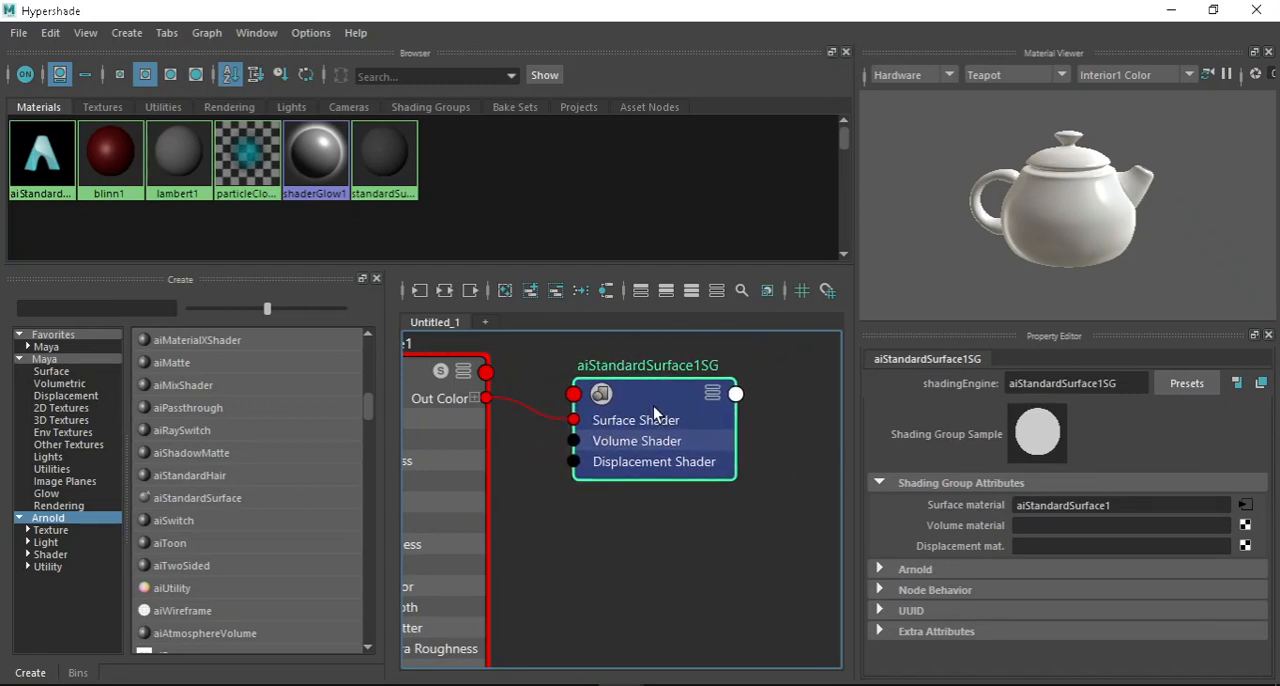
scroll(646, 399, down, 4)
scroll(603, 427, up, 4)
scroll(603, 427, up, 3)
click(651, 374)
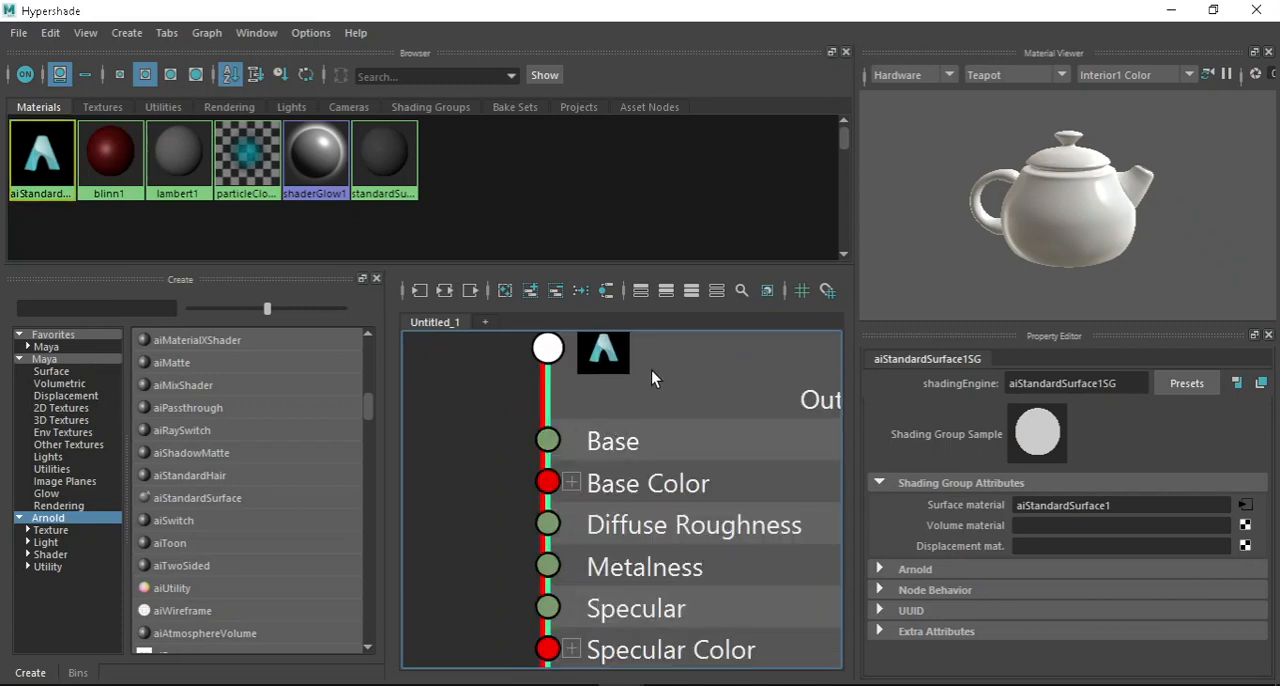
scroll(572, 411, down, 2)
scroll(1169, 573, down, 6)
scroll(1164, 579, up, 5)
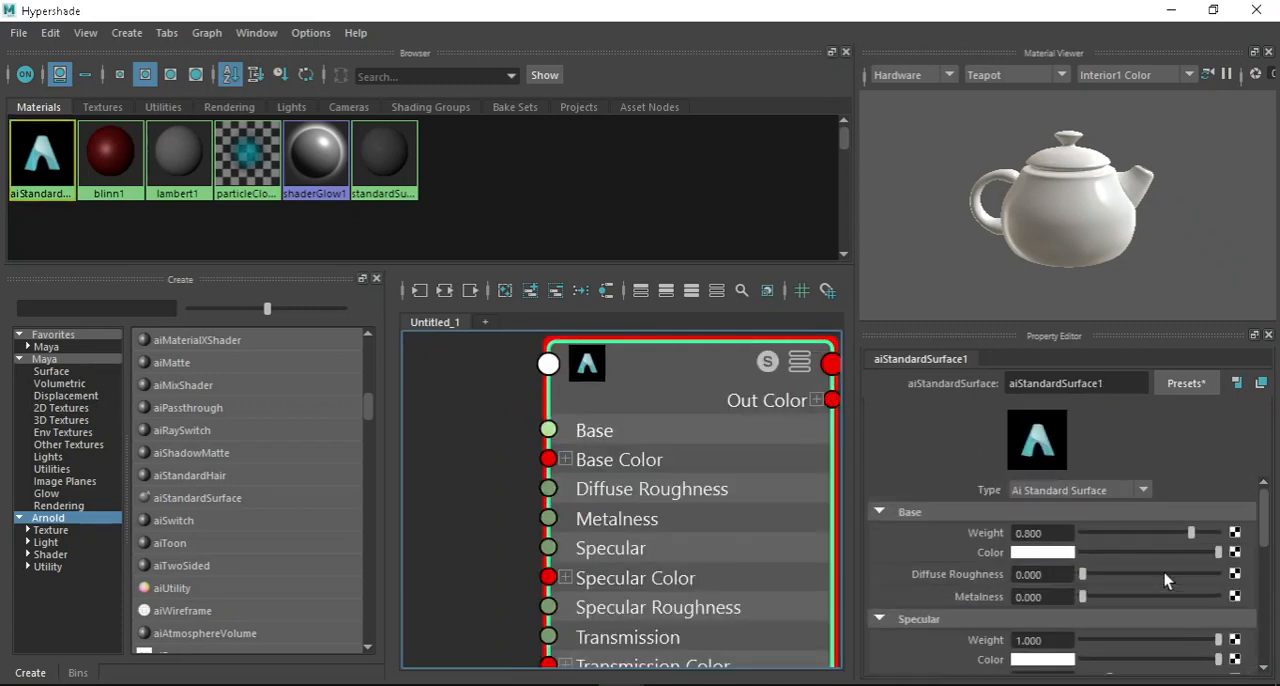
Enlarge the Property Editor and review the attribute sections of aiStandardSurface1.
drag(1100, 326, 1095, 200)
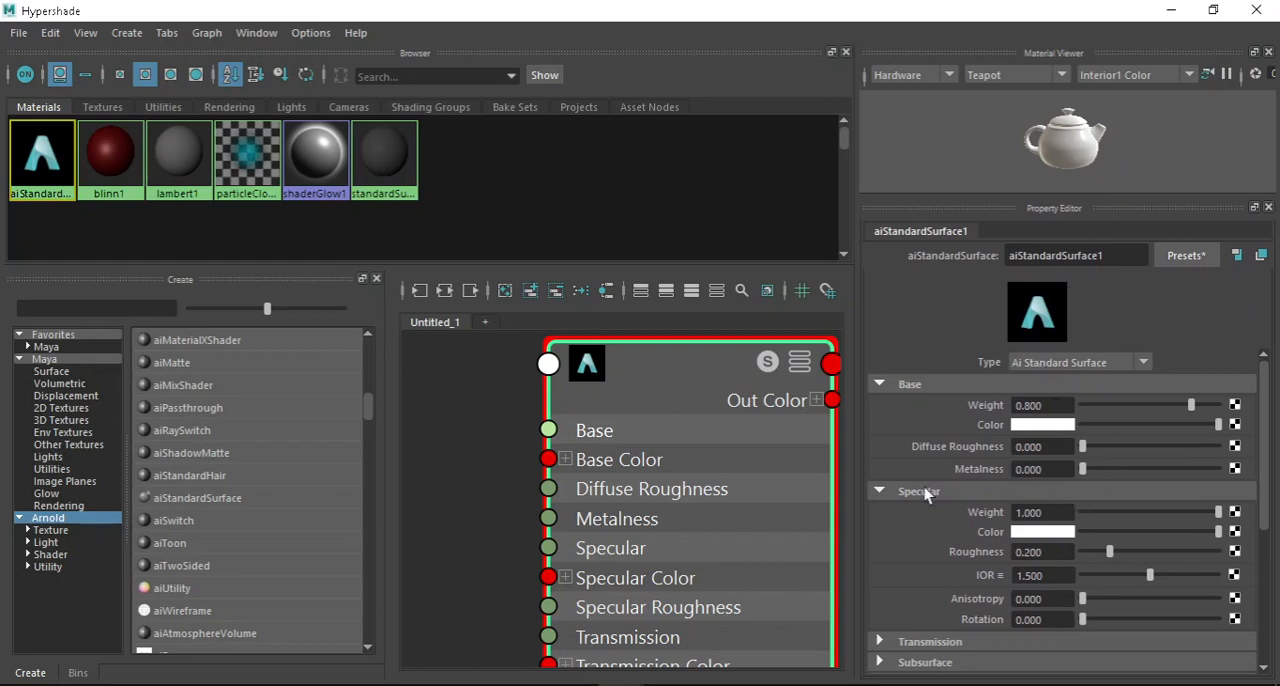
scroll(627, 421, down, 3)
scroll(655, 444, up, 2)
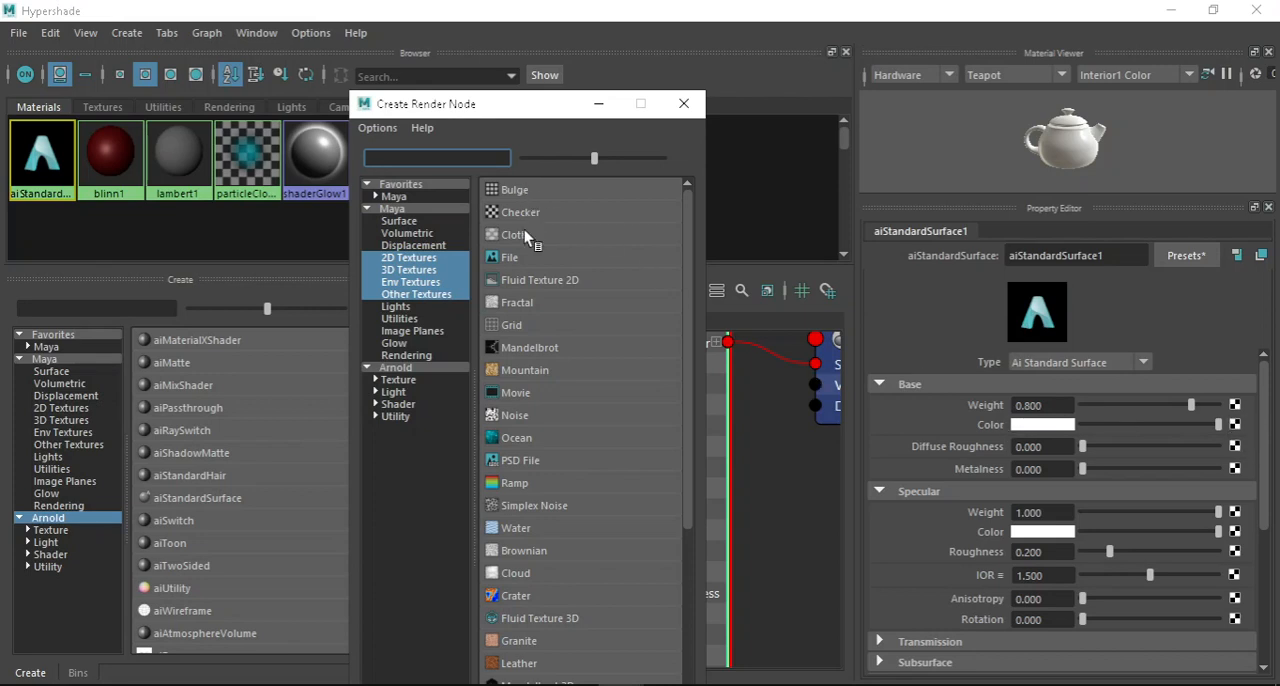
Connect a File texture node to the Base Color of aiStandardSurface1.
scroll(543, 313, down, 4)
scroll(543, 313, up, 4)
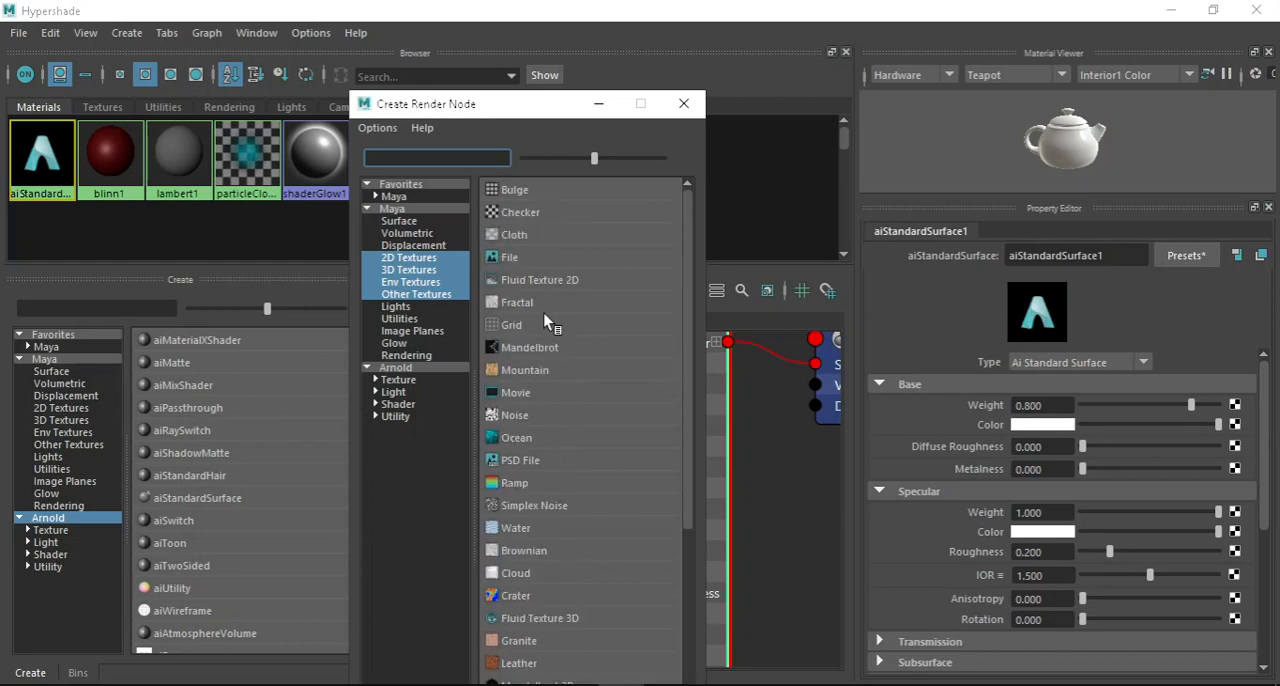
click(537, 259)
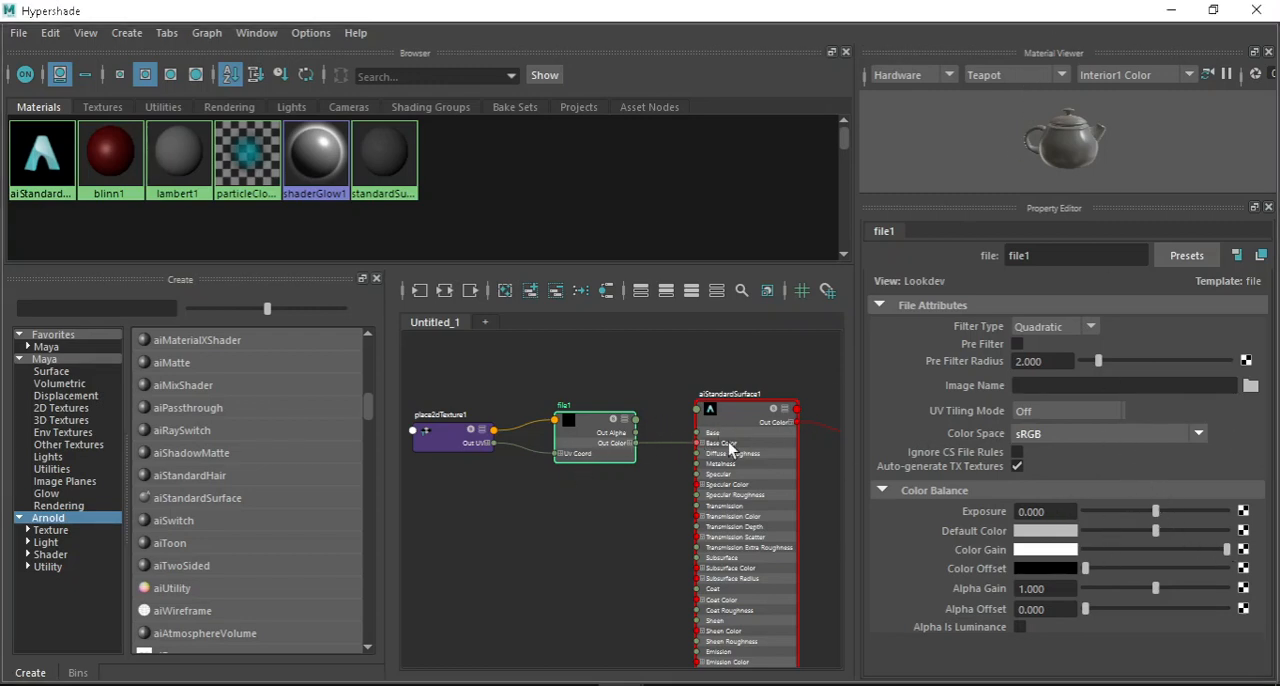
Examine the file1 and place2dTexture1 nodes and how they connect to the material's Base Color.
scroll(730, 449, up, 5)
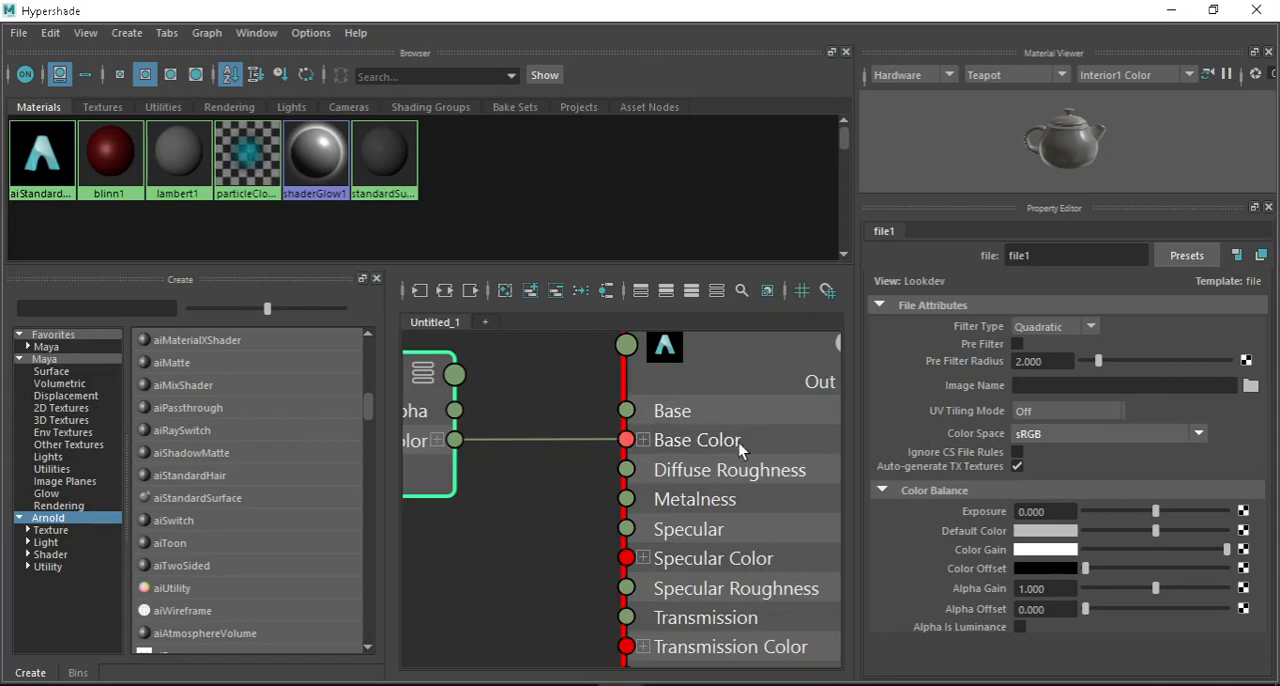
scroll(739, 444, down, 5)
scroll(570, 419, up, 4)
mouse_move(623, 415)
mouse_down()
mouse_move(626, 386)
mouse_move(607, 403)
mouse_up()
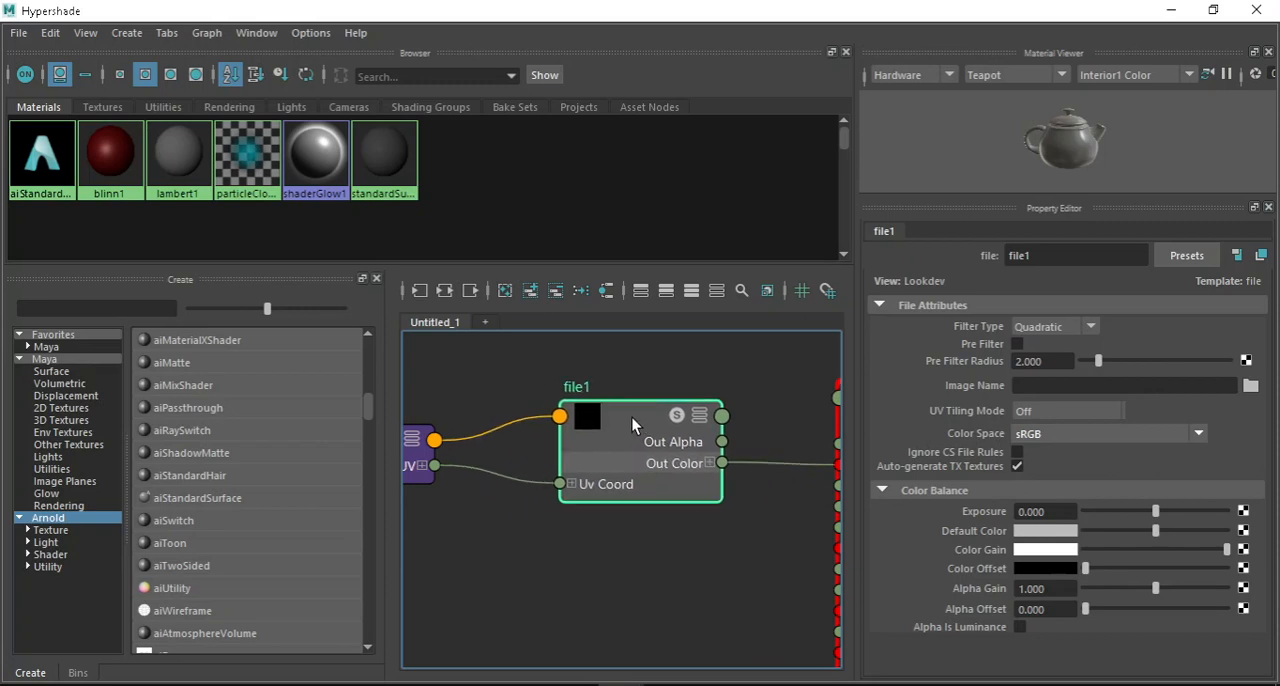
scroll(631, 417, down, 3)
scroll(560, 402, up, 2)
click(511, 443)
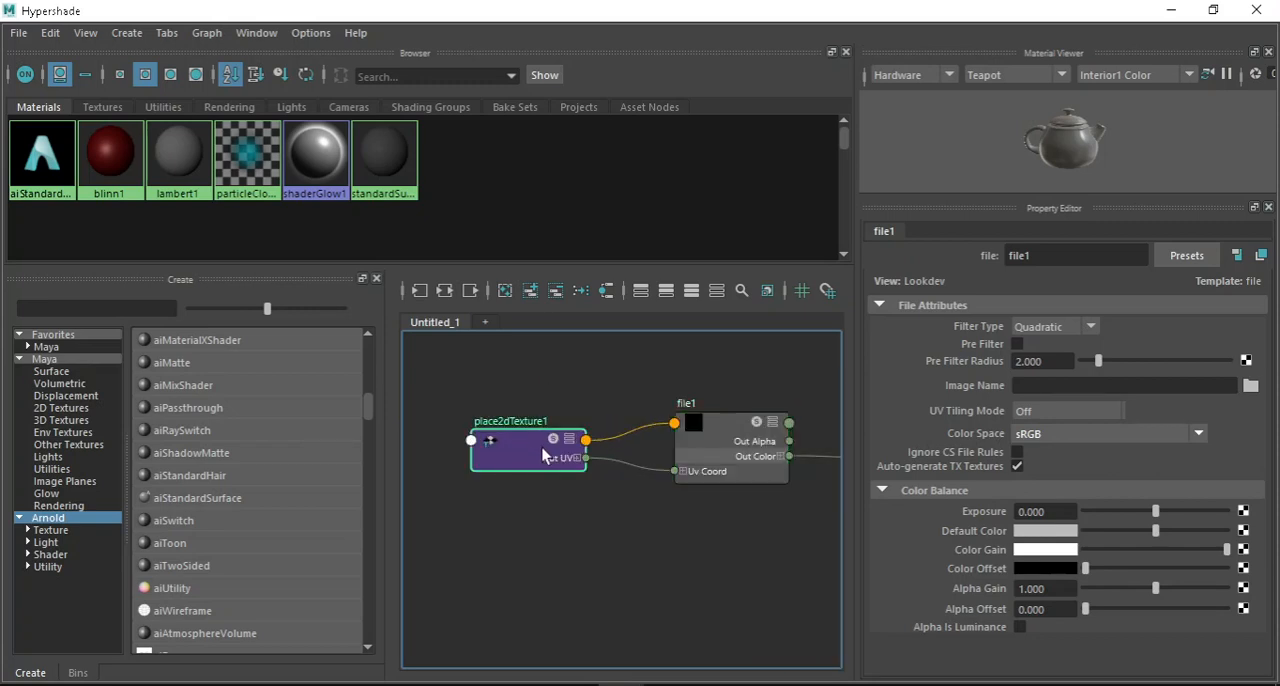
click(713, 440)
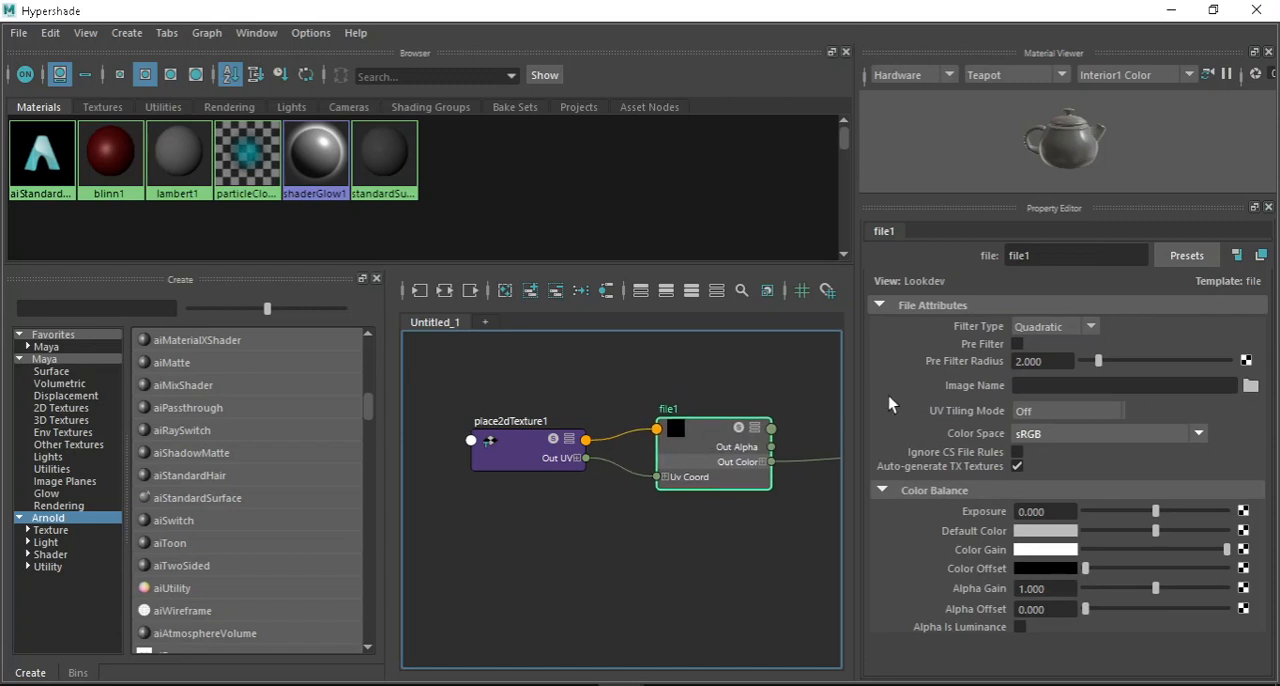
scroll(545, 430, down, 3)
scroll(620, 409, up, 5)
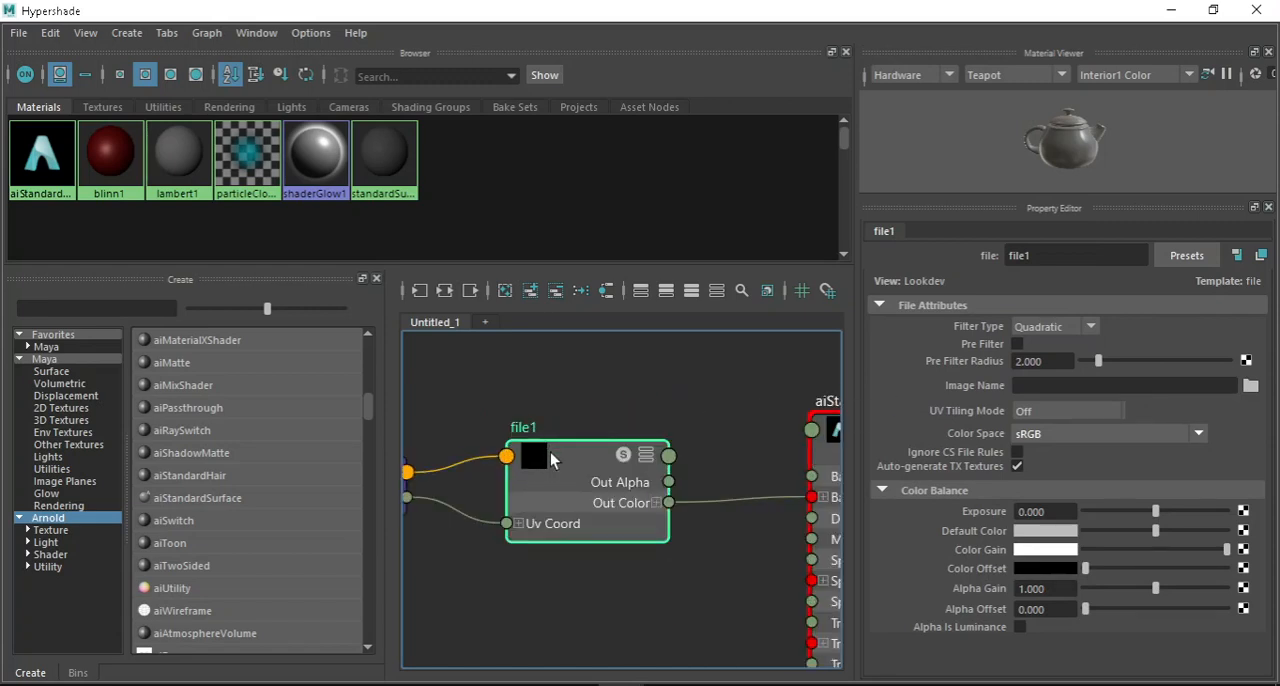
Load weathered_brown_planks_diff_2k.jpg from the textures folder on the Desktop as the image of the file1 node.
click(1251, 389)
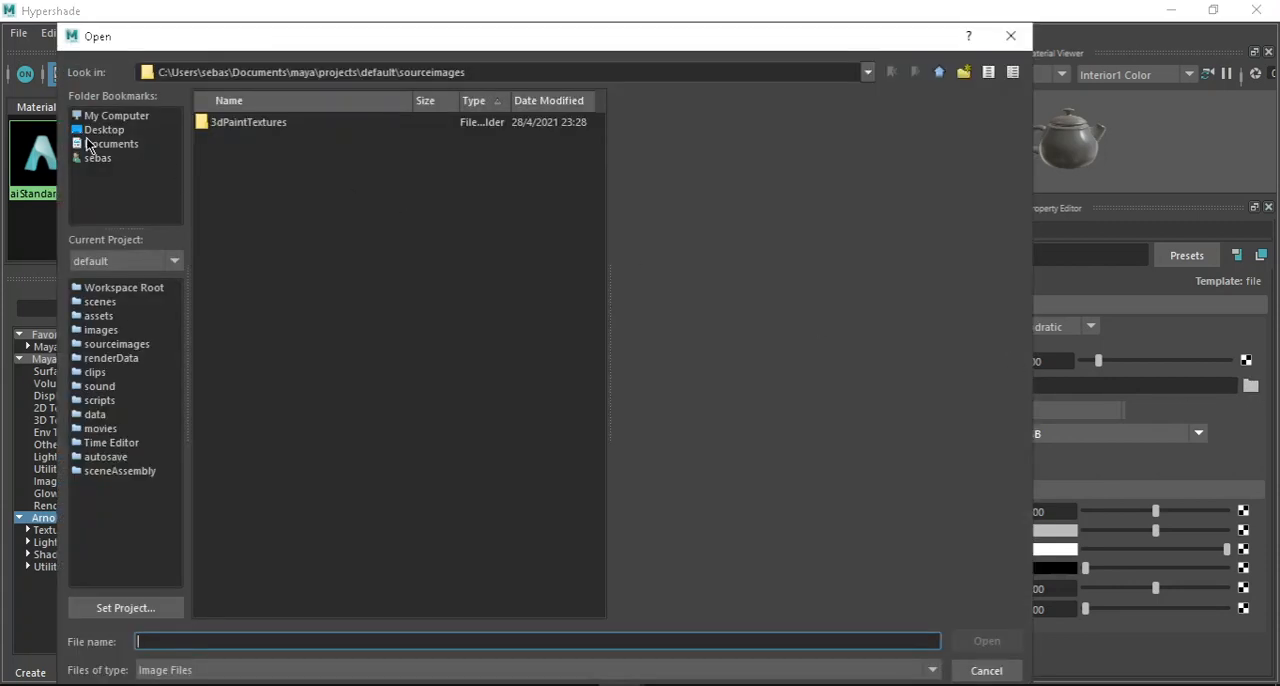
click(110, 130)
double_click(235, 192)
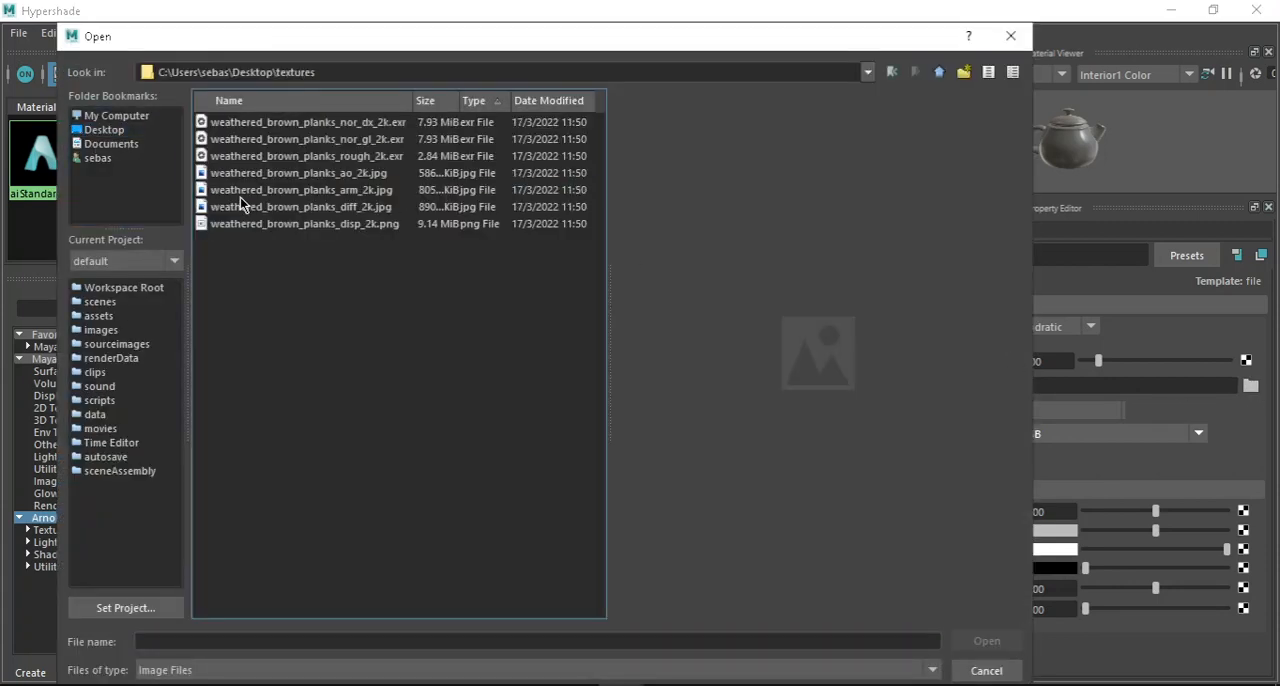
click(289, 124)
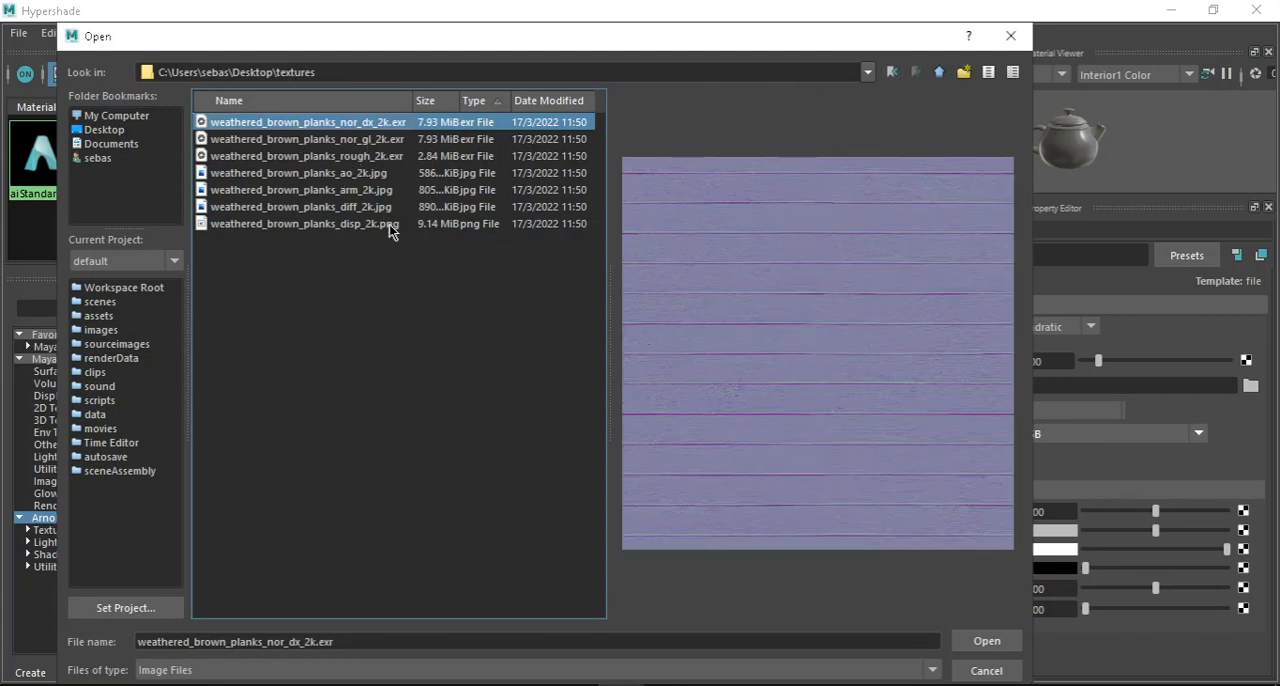
drag(411, 100, 486, 100)
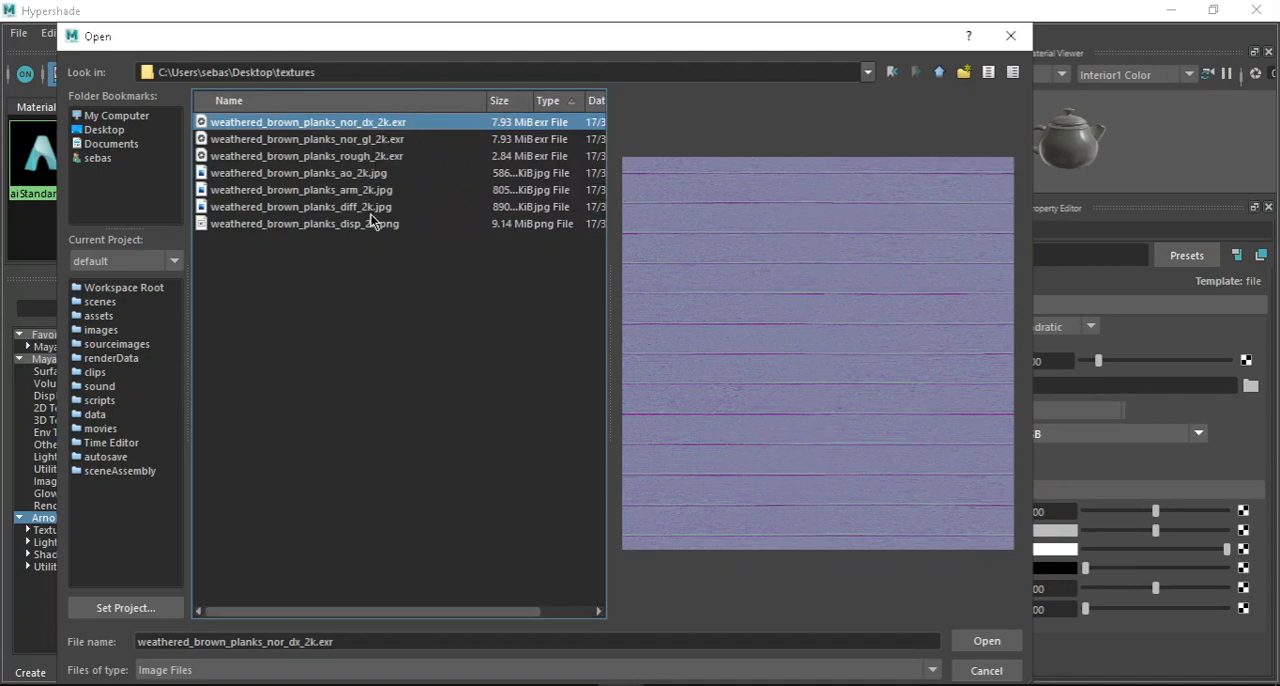
click(340, 207)
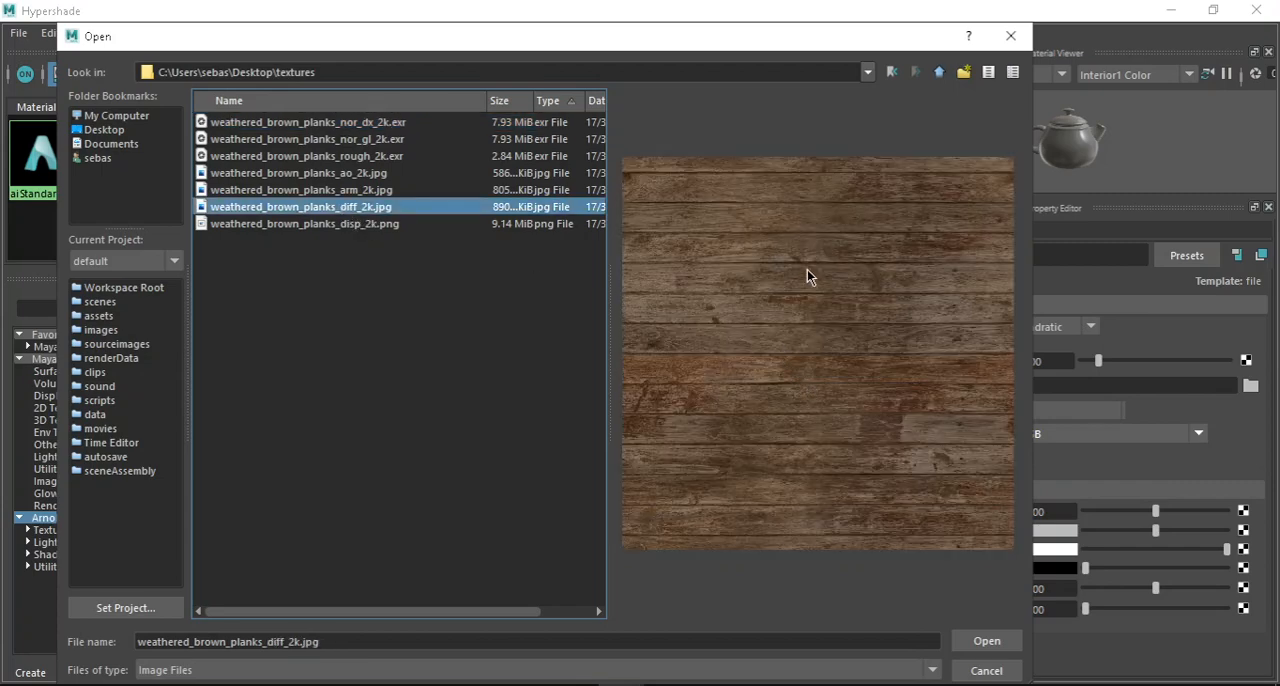
click(972, 643)
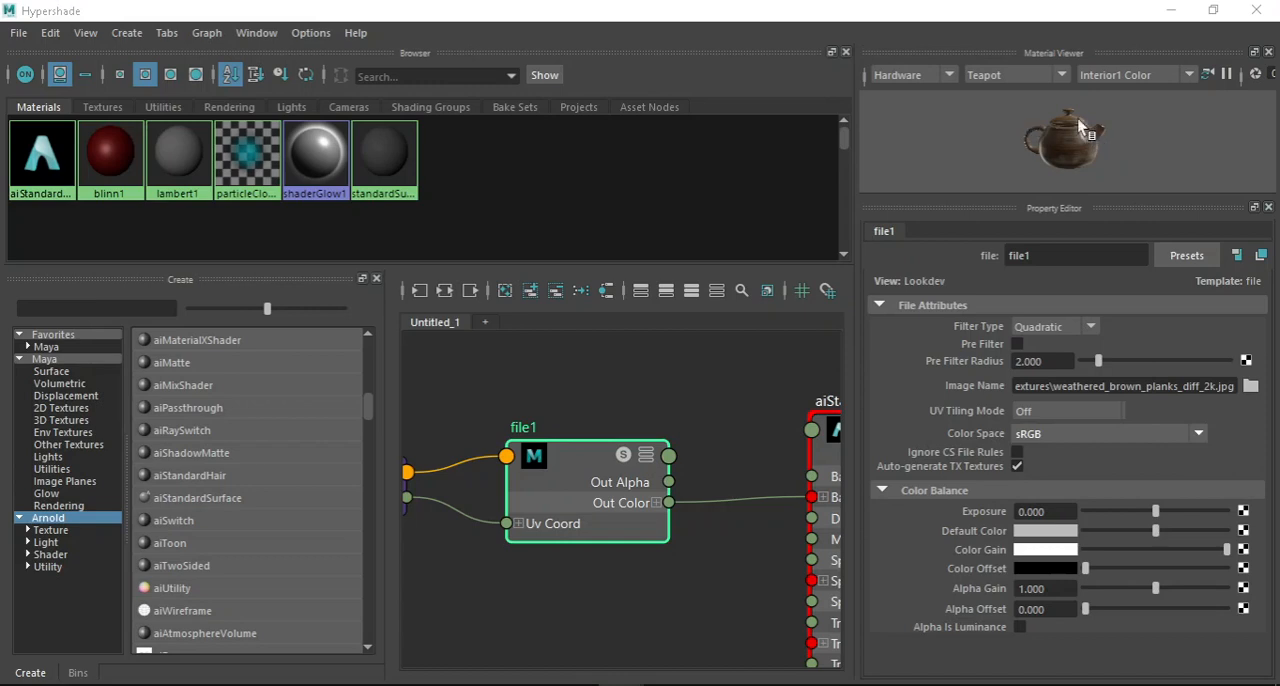
Minimise the Hypershade, assign the existing aiStandardSurface1 material to the cube and deselect it.
click(1170, 10)
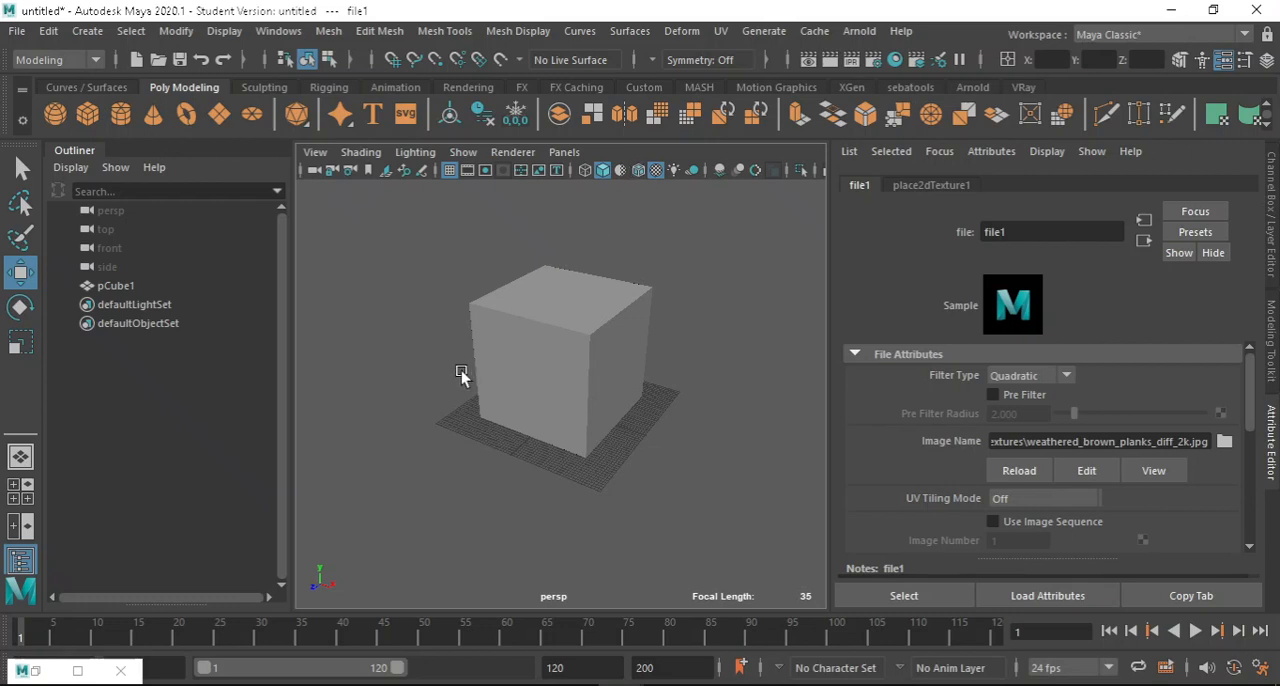
scroll(573, 330, up, 3)
click(549, 250)
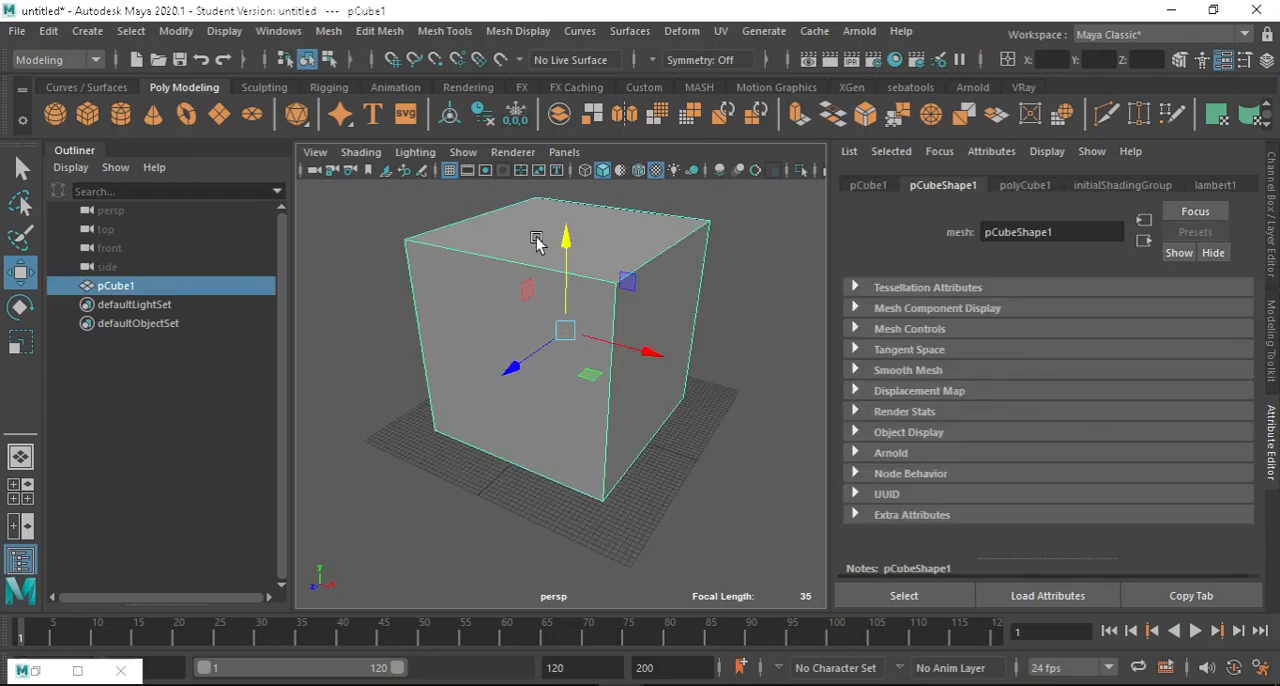
right_click(536, 240)
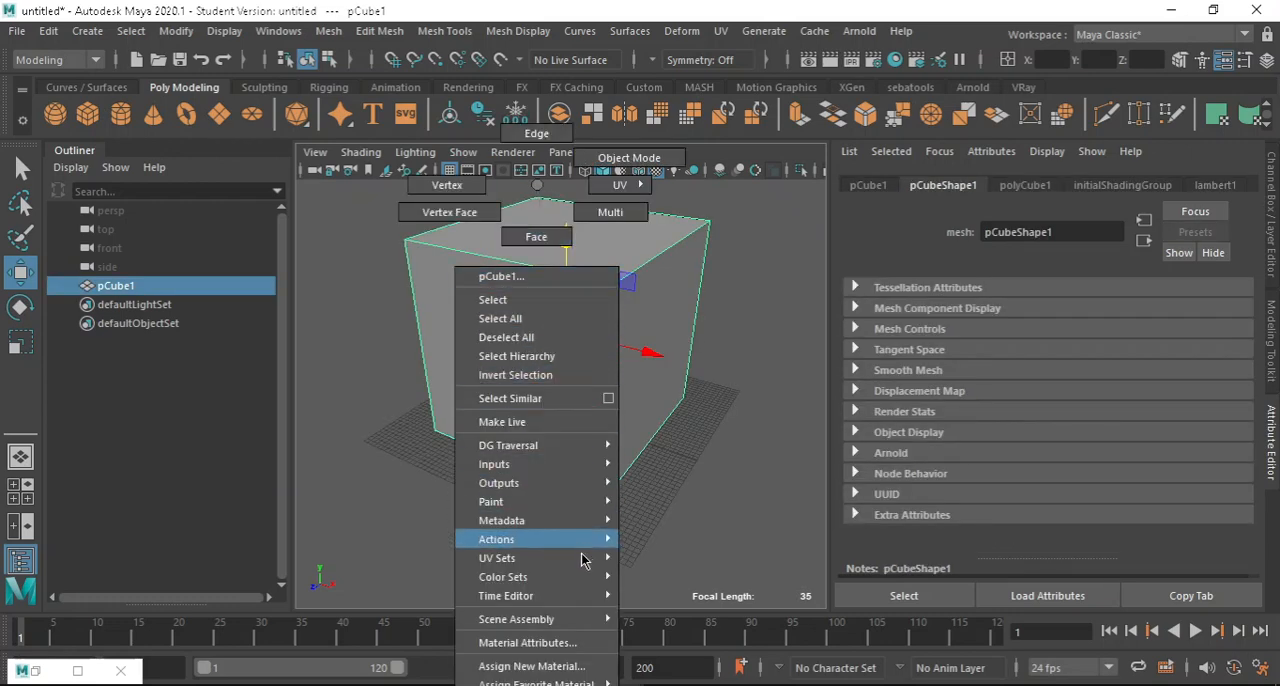
mouse_move(570, 685)
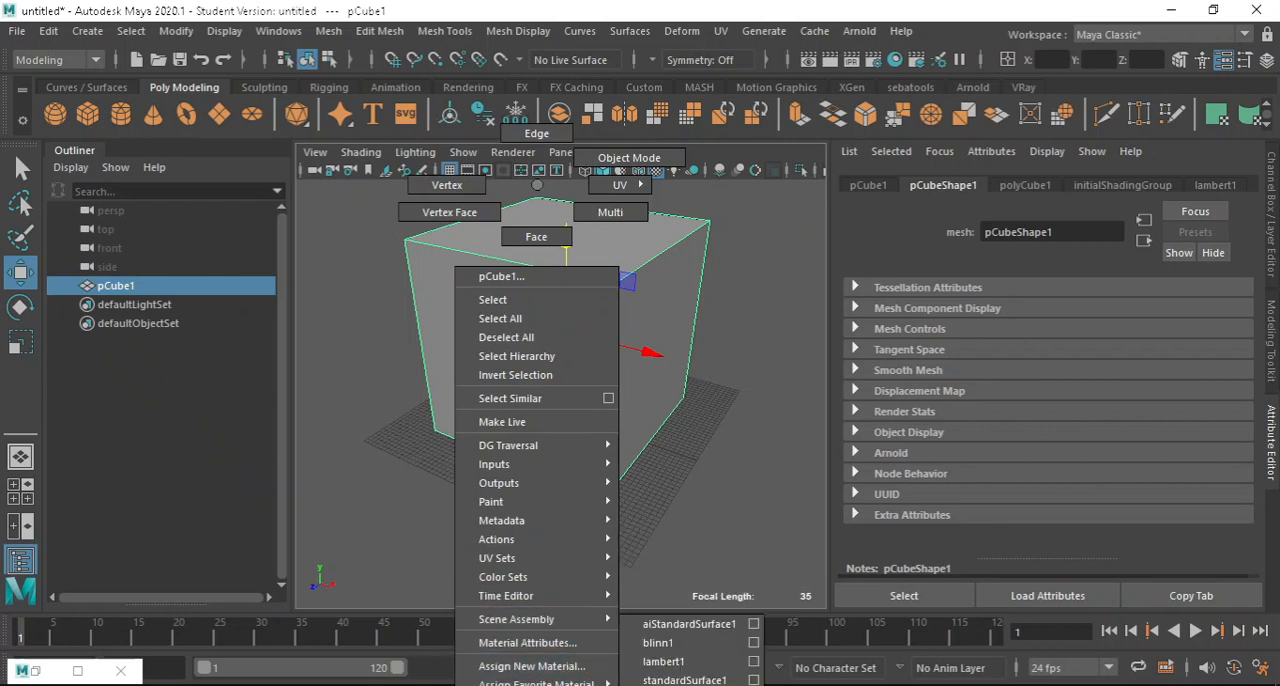
click(708, 632)
click(705, 335)
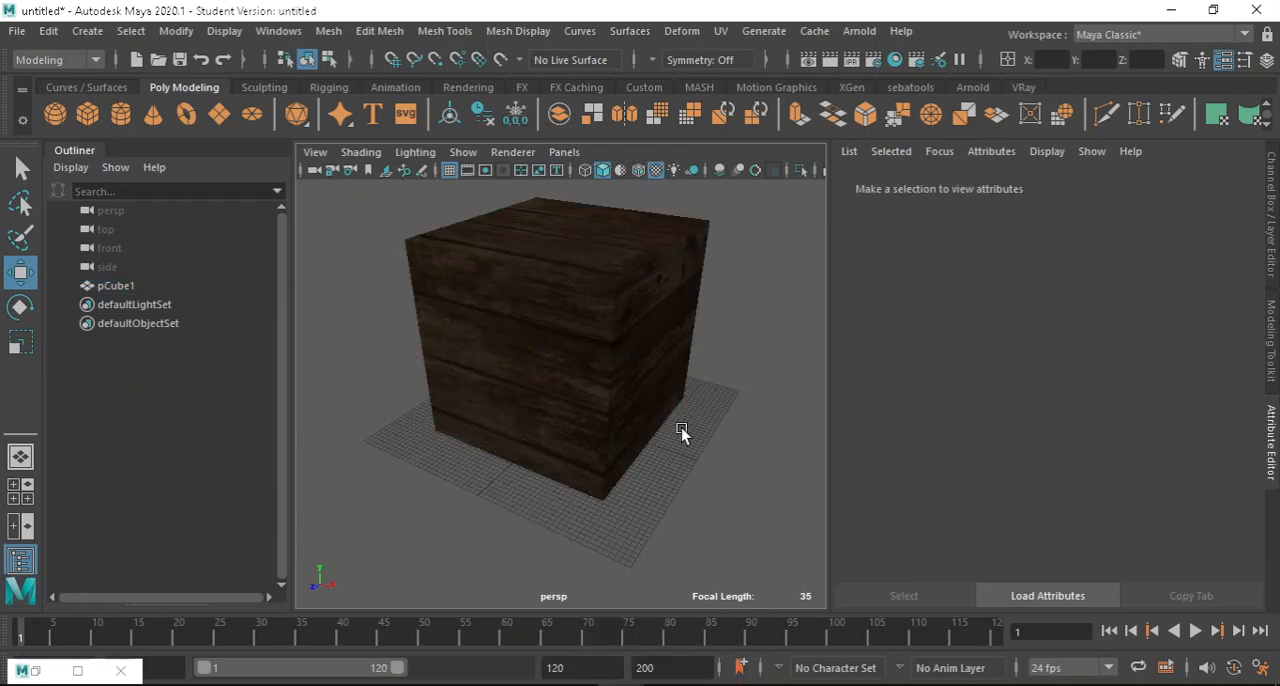
Create a polygon plane beneath the textured cube and scale it up uniformly into a large floor.
alt+drag(694, 383, 571, 326)
scroll(546, 337, up, 4)
scroll(588, 309, down, 3)
scroll(617, 280, down, 3)
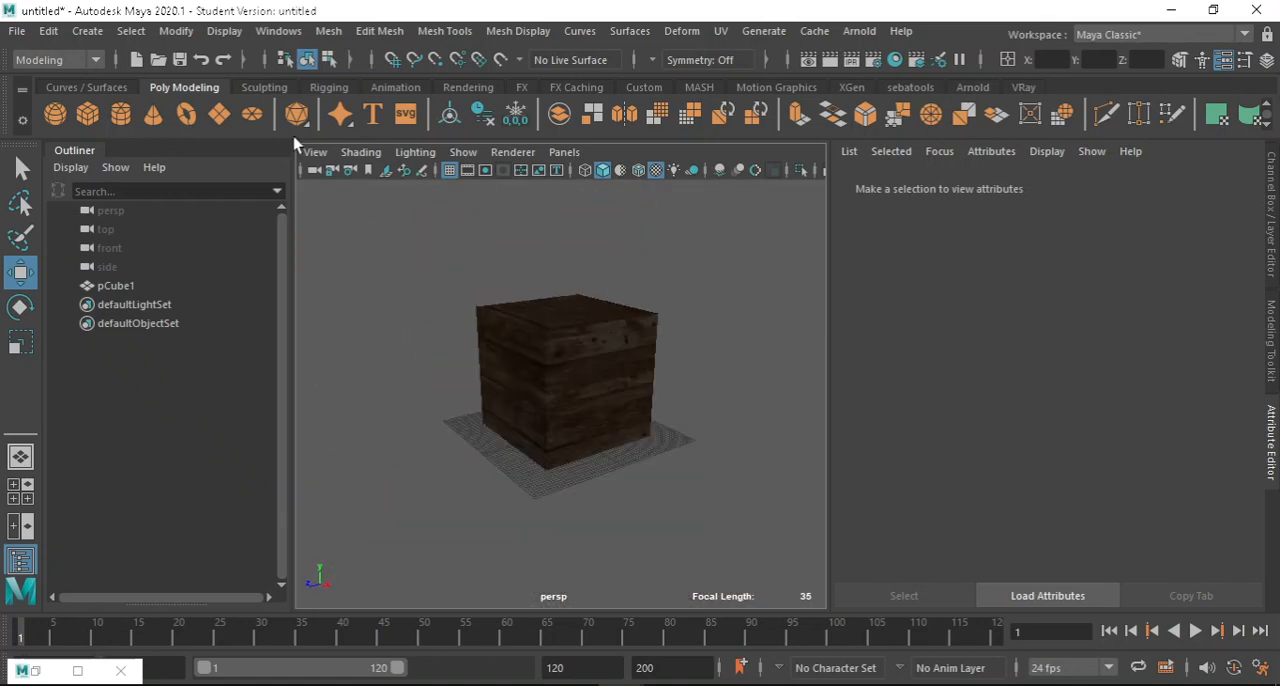
click(220, 114)
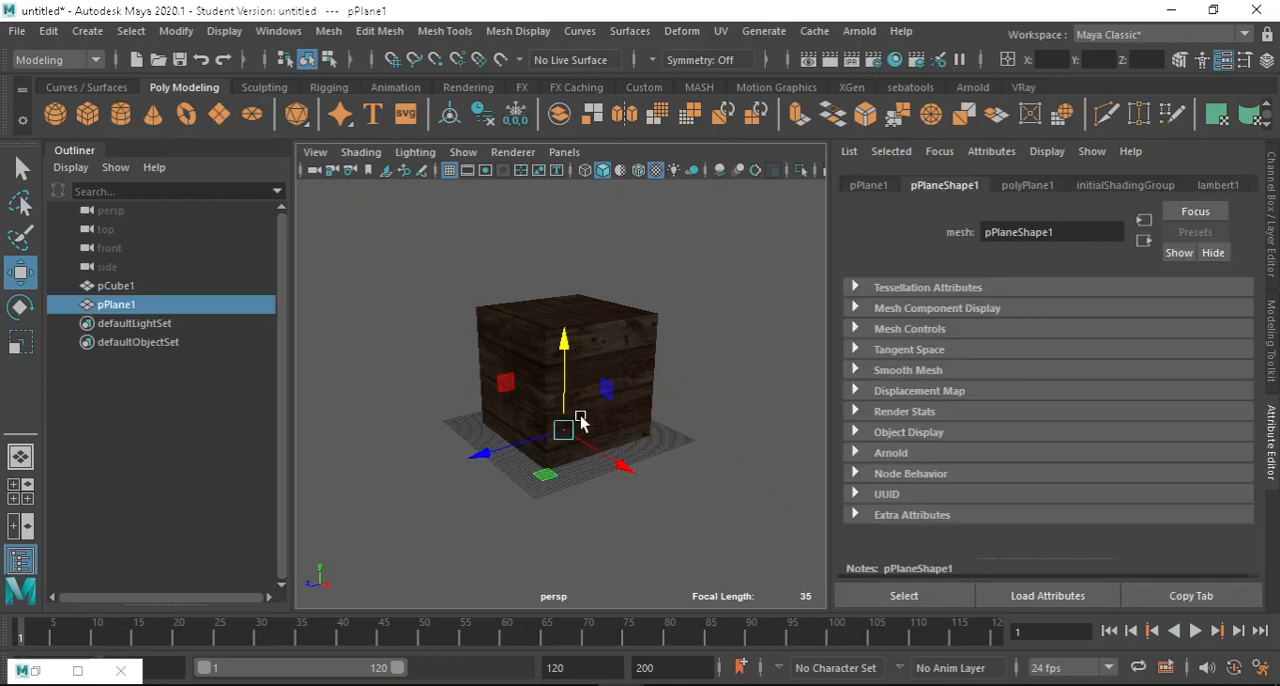
key(r)
drag(564, 437, 990, 512)
click(449, 255)
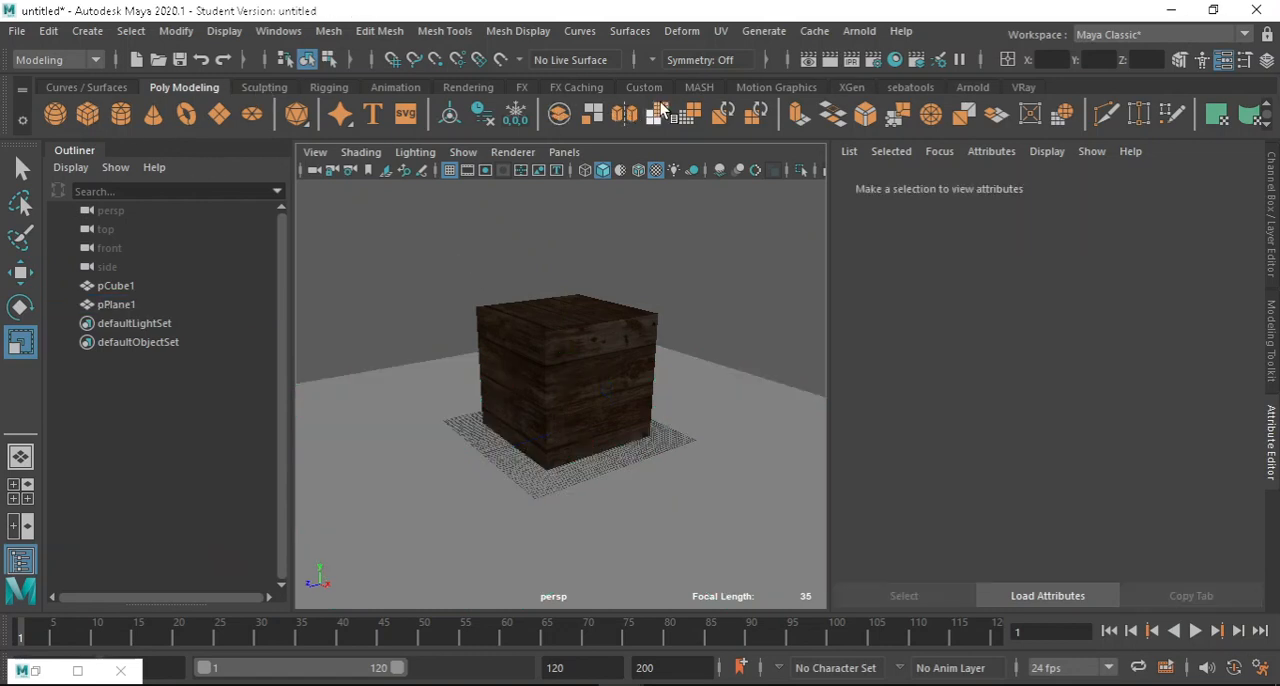
Create a directional light and move it up above the cube and outward along the Z axis.
click(972, 87)
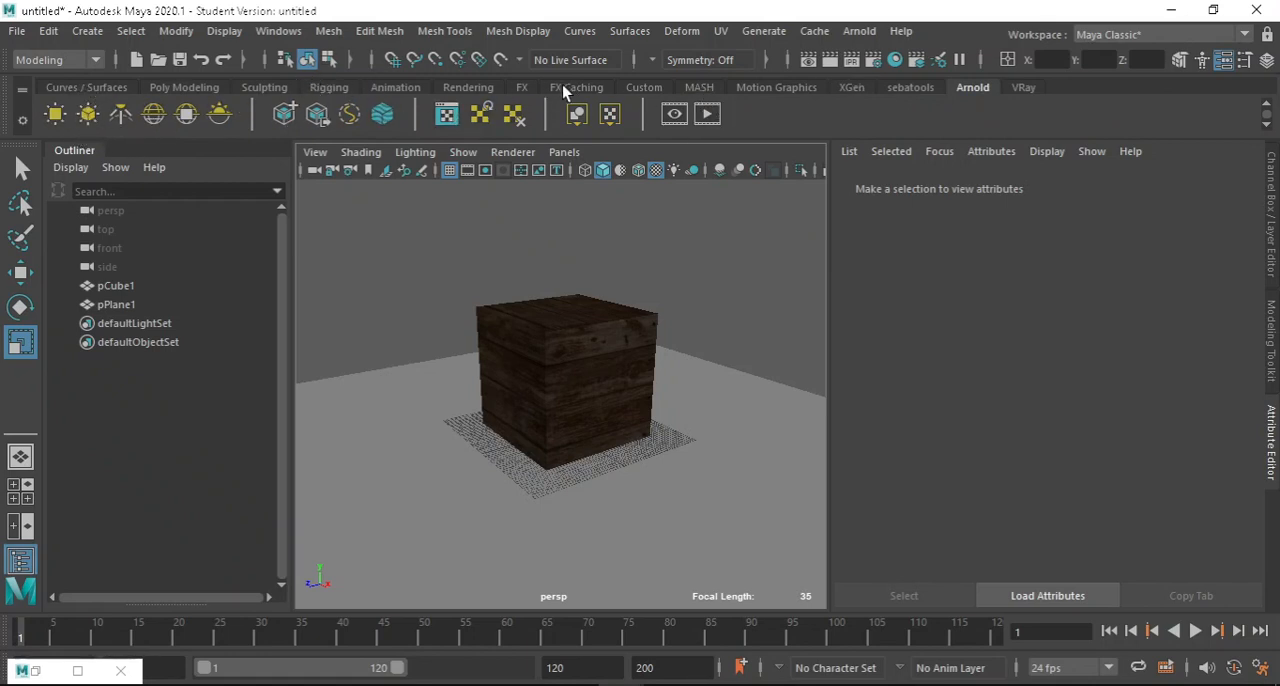
click(468, 88)
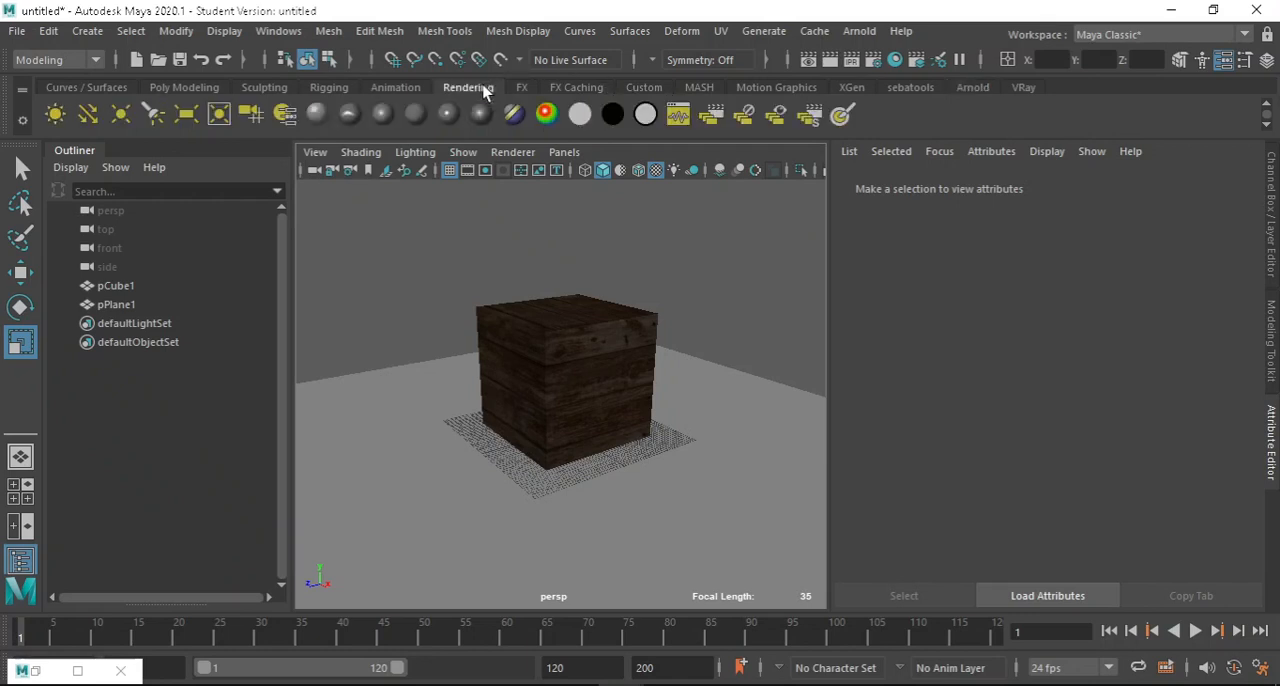
click(89, 116)
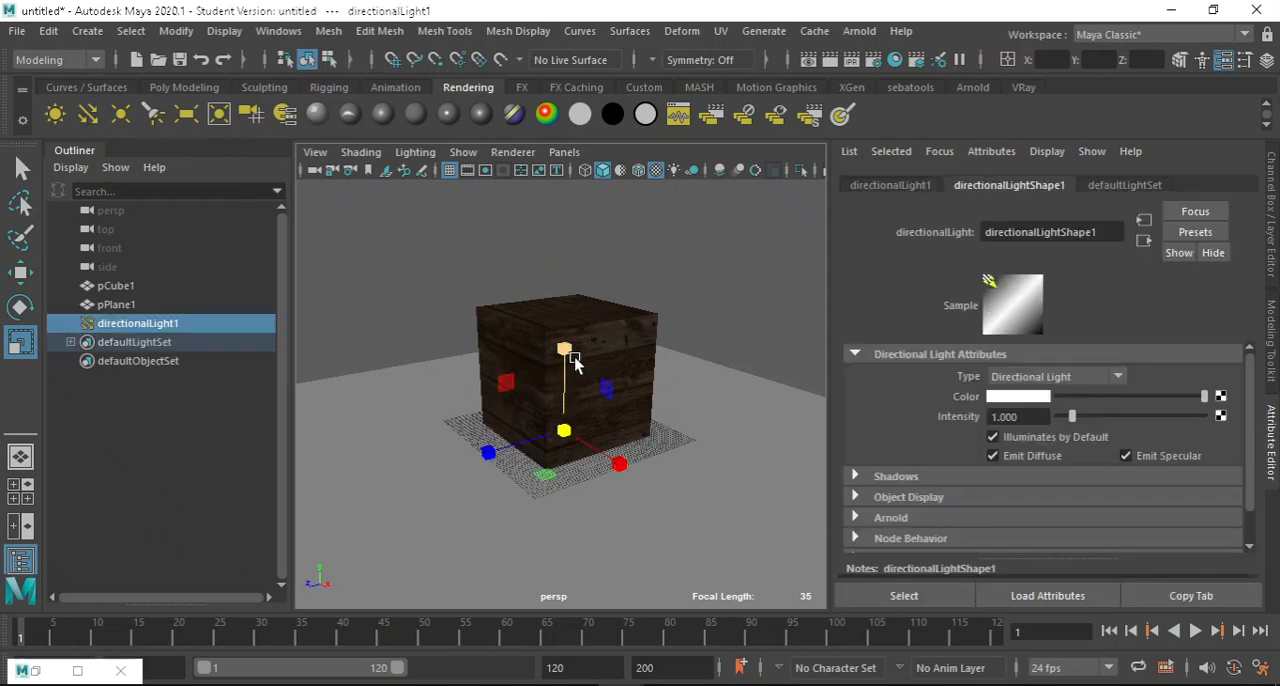
key(w)
drag(567, 350, 580, 182)
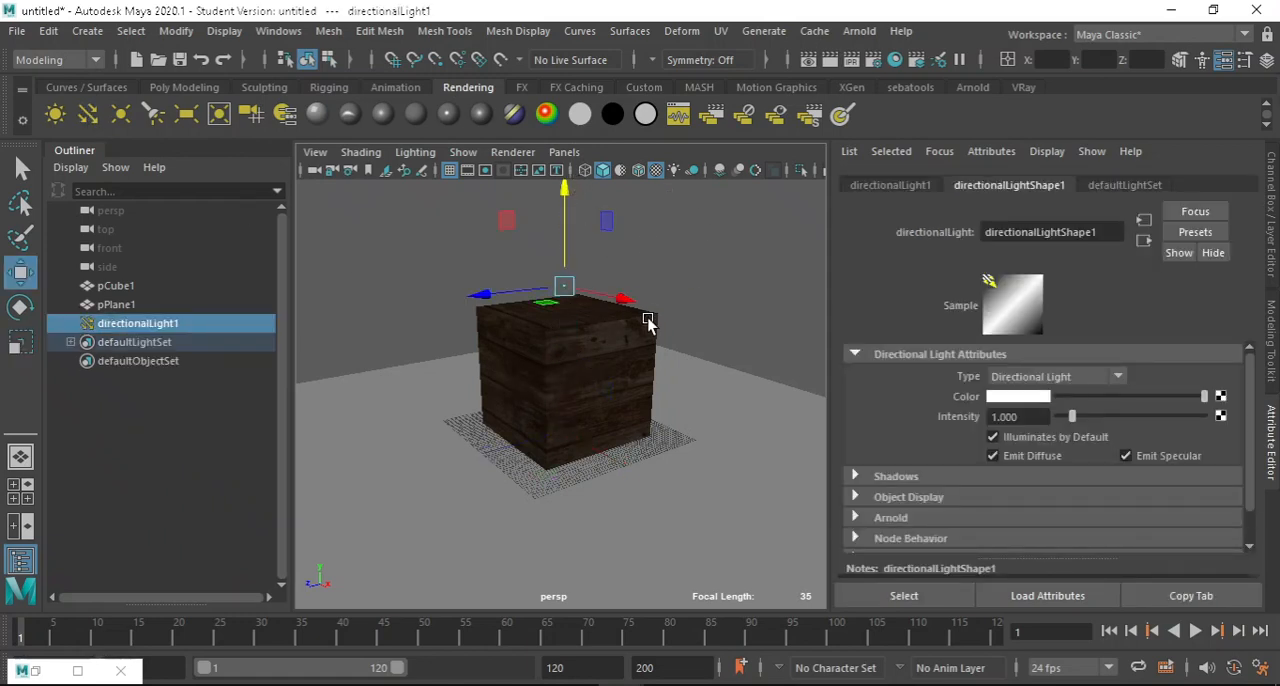
drag(474, 297, 309, 312)
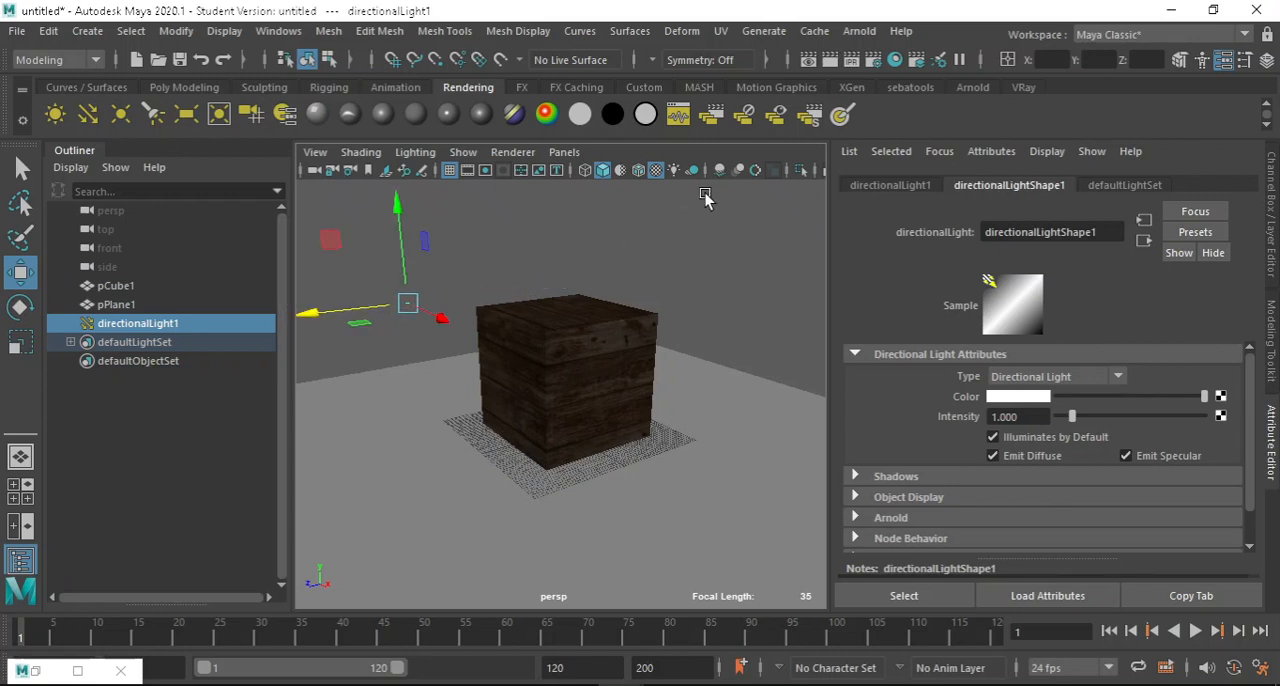
Enable scene lighting and shadows in the viewport and rotate the directional light to shine down on the cube and floor.
click(676, 171)
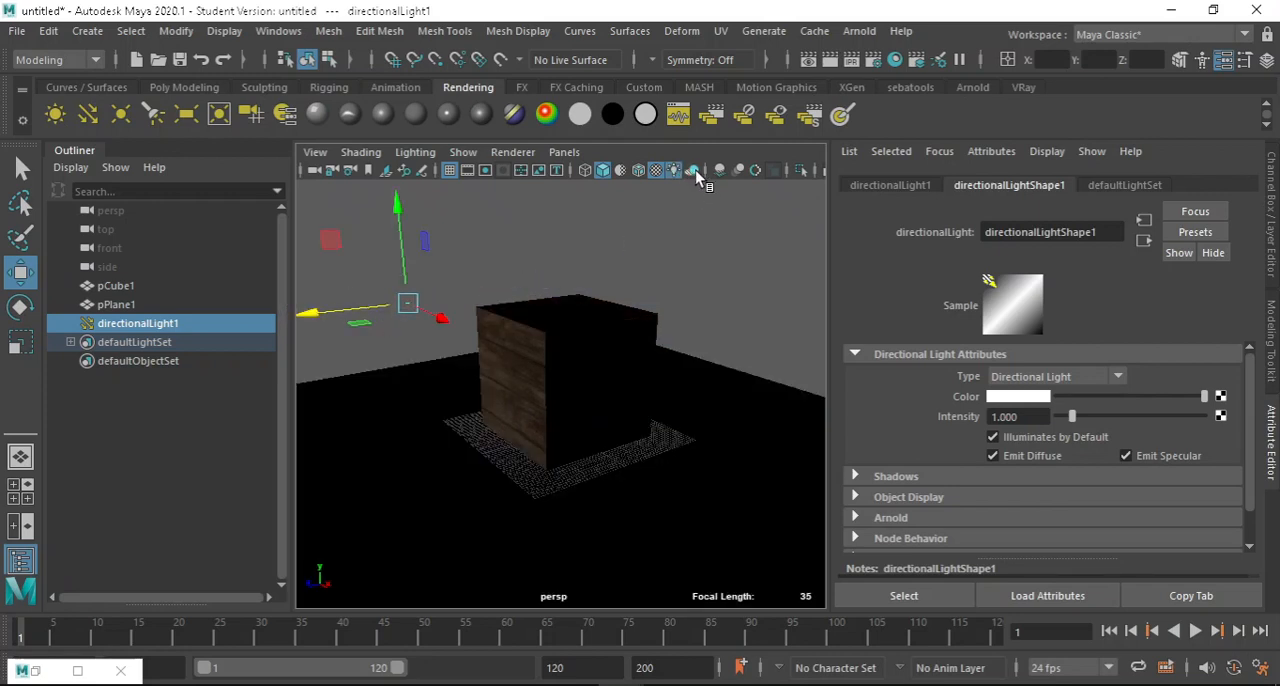
click(694, 170)
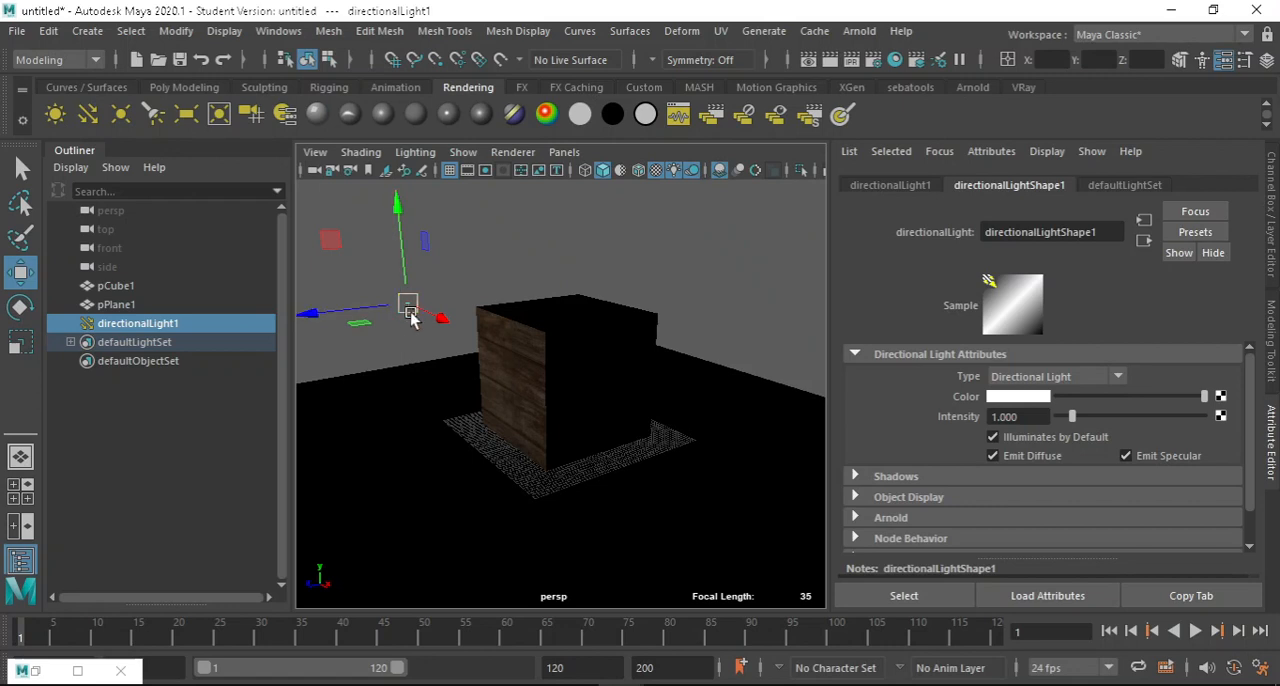
key(e)
mouse_move(390, 297)
mouse_down()
mouse_move(323, 264)
mouse_move(352, 224)
mouse_move(414, 196)
mouse_move(442, 263)
mouse_move(403, 271)
mouse_move(457, 323)
mouse_move(654, 357)
mouse_move(593, 347)
mouse_up()
scroll(694, 300, up, 6)
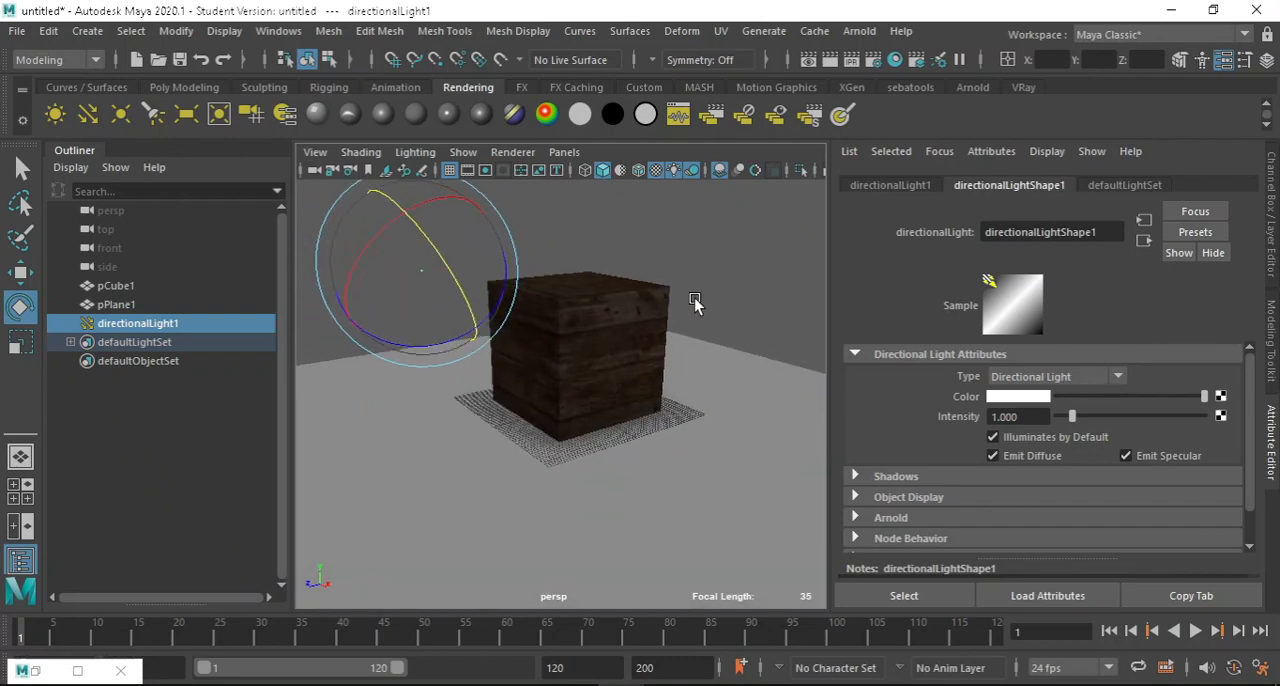
scroll(600, 340, down, 3)
alt+drag(610, 348, 571, 366)
scroll(565, 345, up, 4)
scroll(562, 326, down, 5)
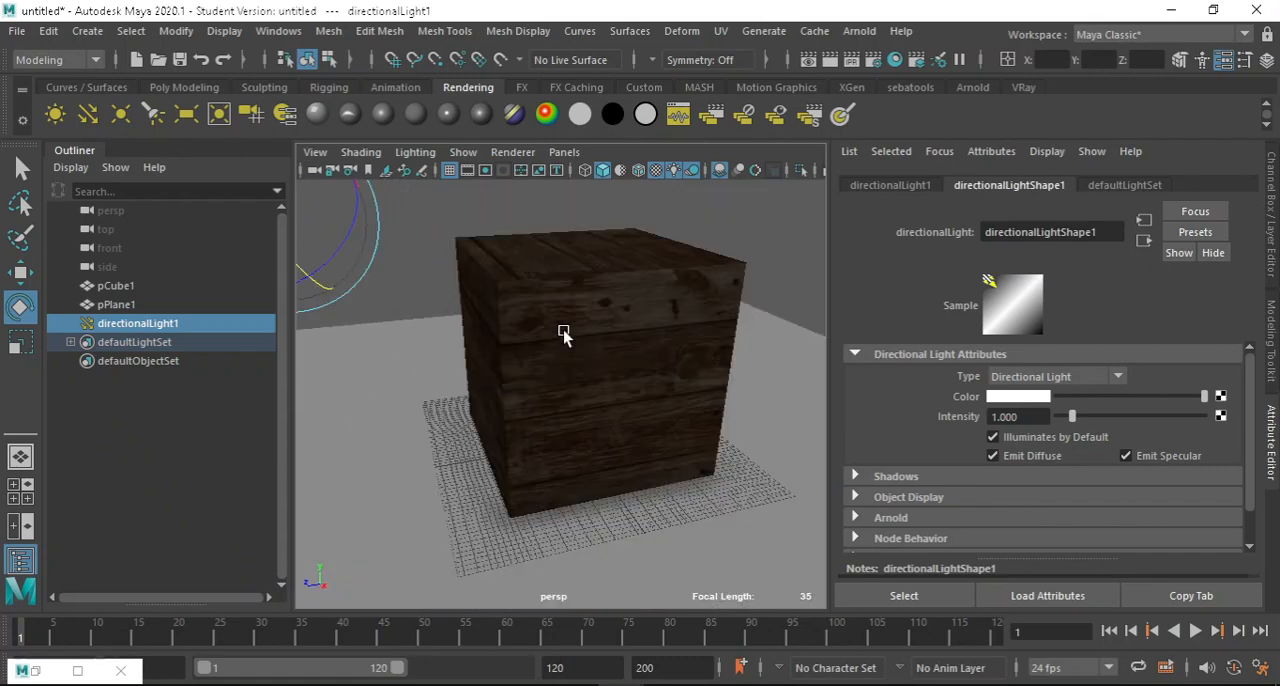
Raise the directional light's intensity to about 5.78, hide the Attribute Editor and deselect the light.
drag(1076, 426, 1146, 428)
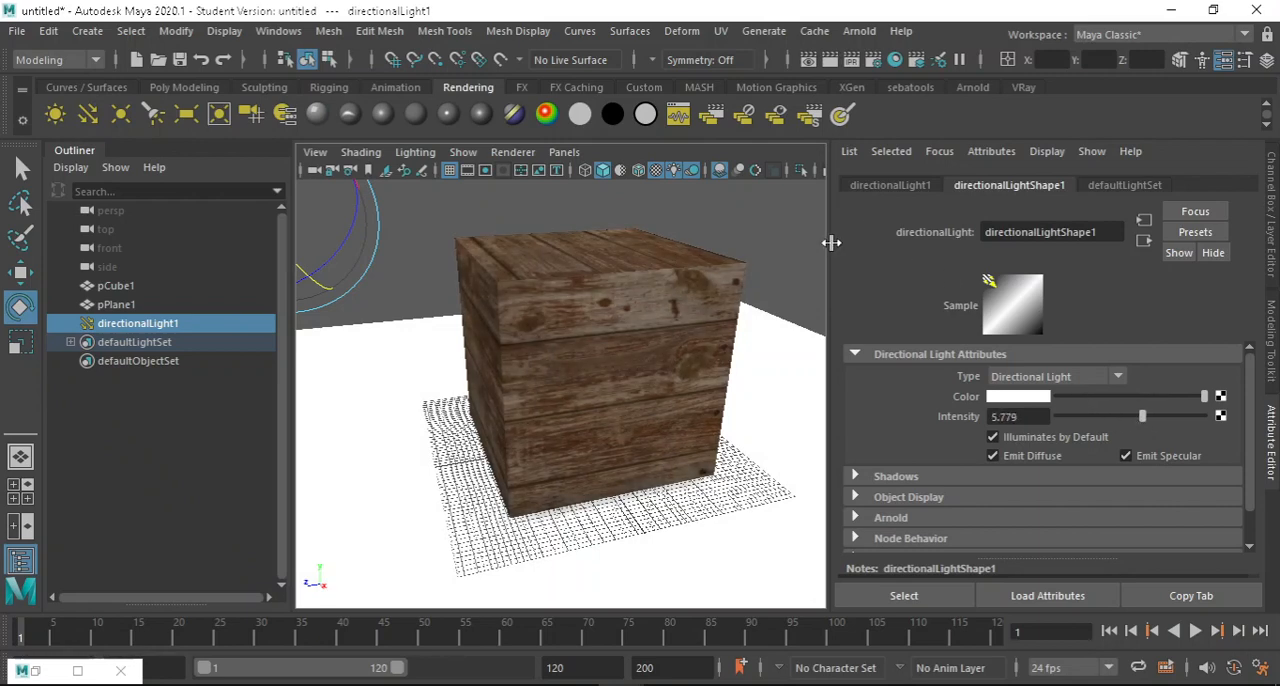
click(1270, 440)
scroll(740, 330, down, 3)
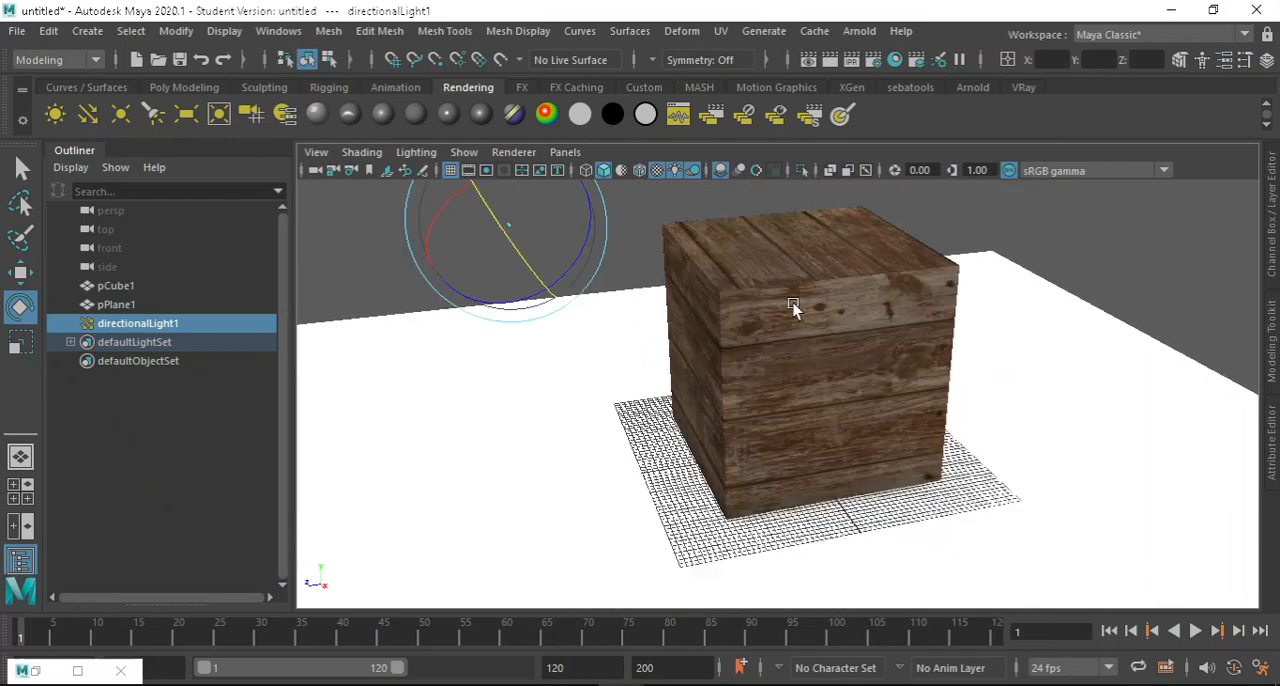
scroll(830, 298, up, 3)
alt+drag(867, 288, 874, 446)
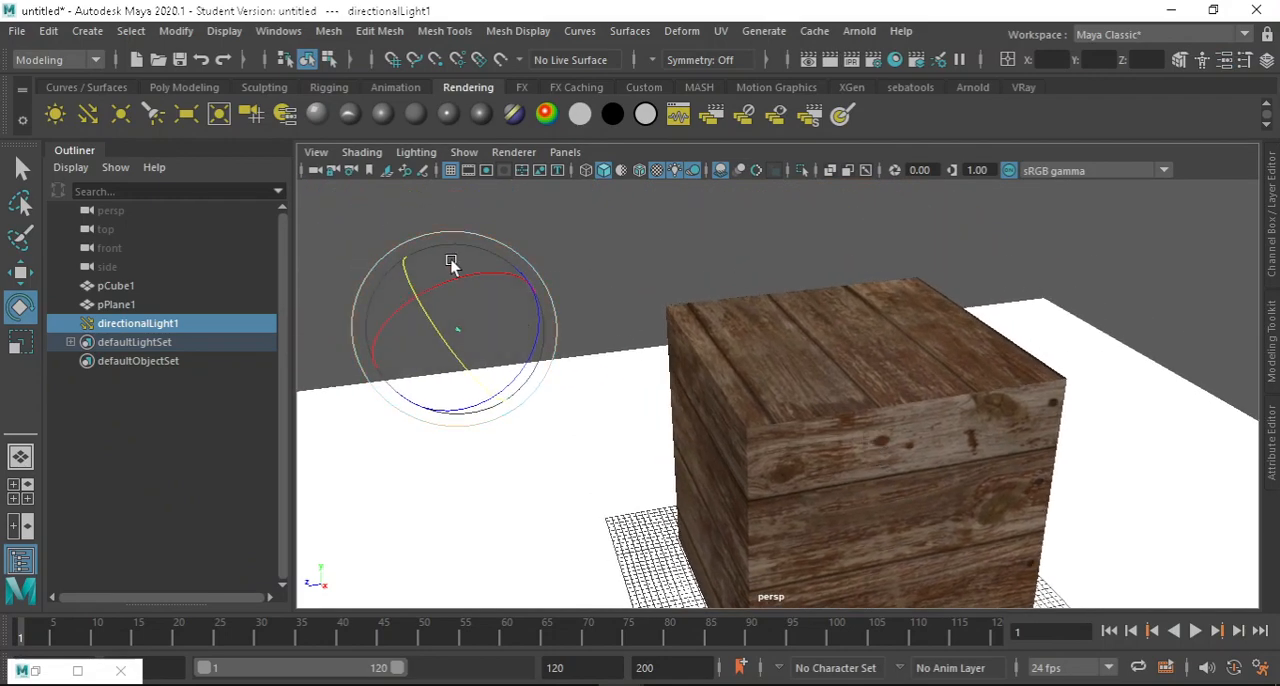
click(335, 207)
Examine the wood plank texture on the cube's lit faces up close.
alt+drag(486, 277, 1091, 430)
scroll(808, 342, up, 8)
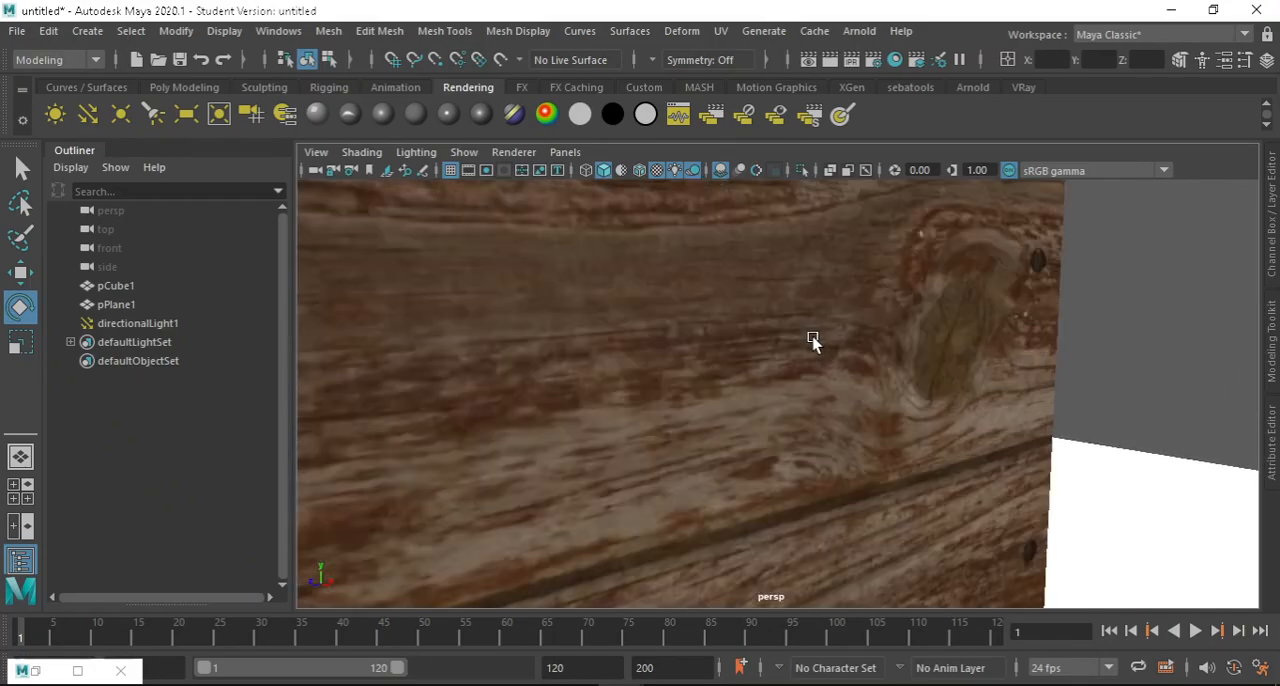
scroll(818, 341, down, 5)
scroll(839, 351, up, 3)
scroll(1003, 311, down, 5)
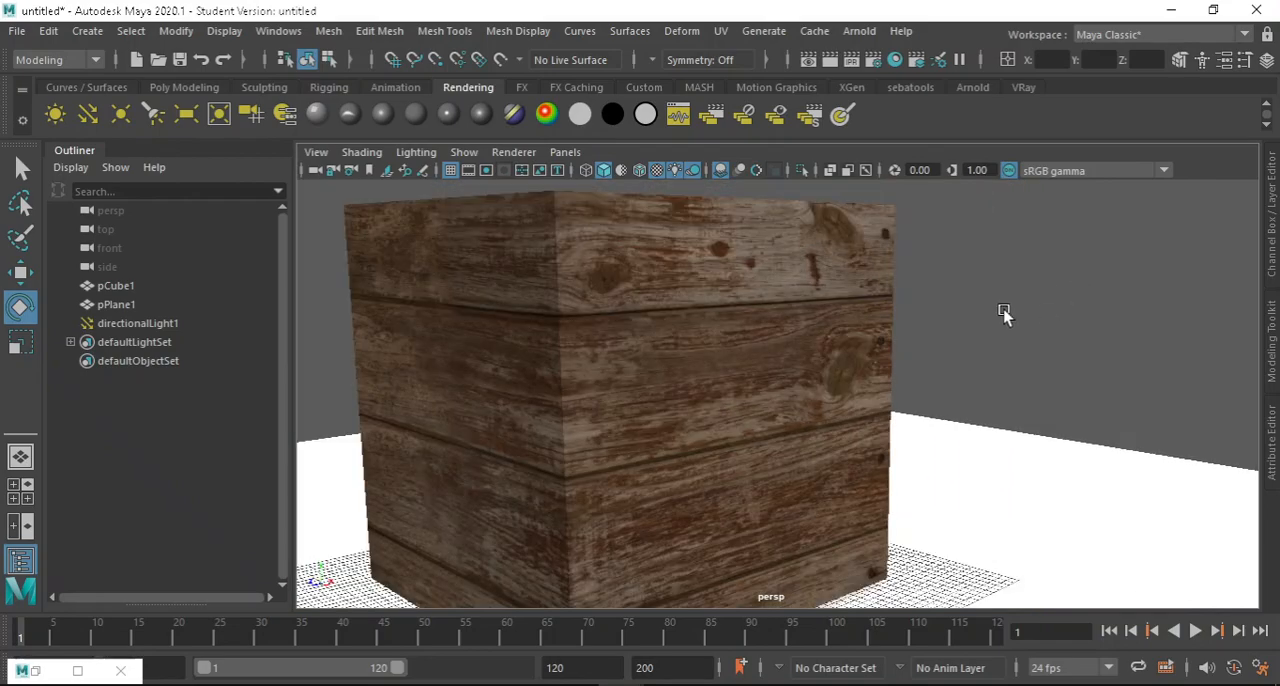
alt+drag(810, 356, 703, 341)
scroll(803, 304, up, 3)
scroll(806, 304, down, 5)
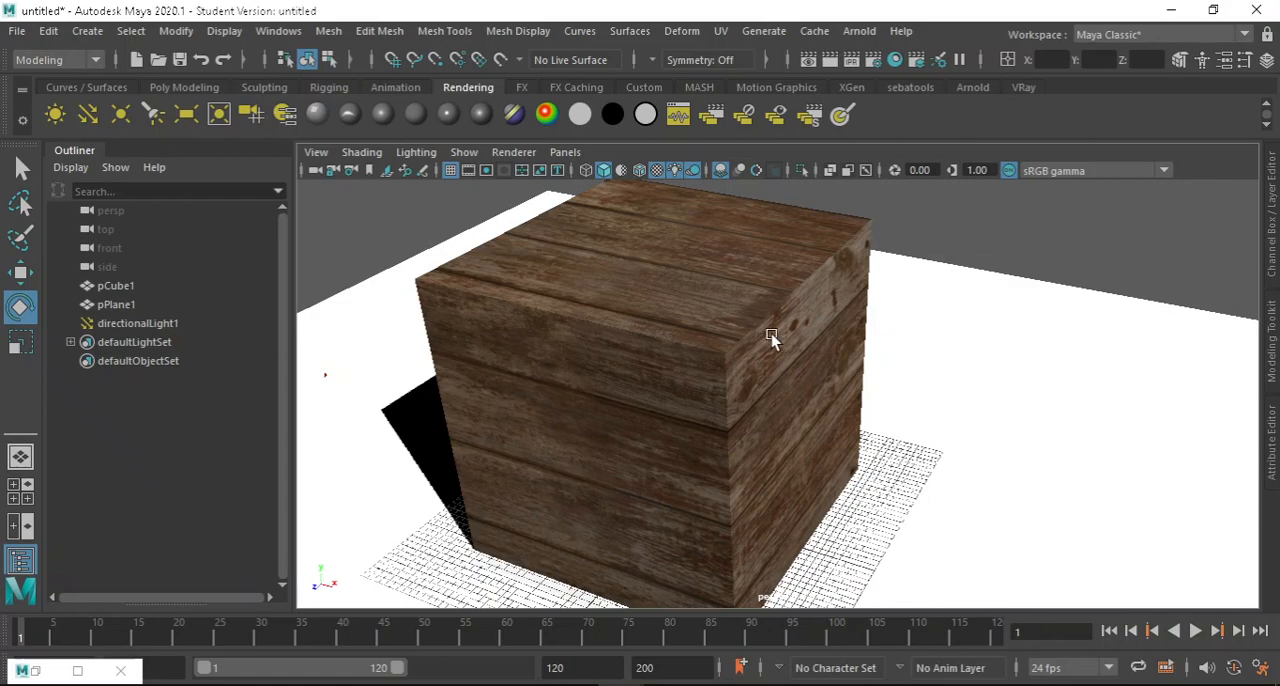
alt+drag(771, 336, 717, 314)
Select the cube and examine its faces and surface shading from several angles.
click(734, 314)
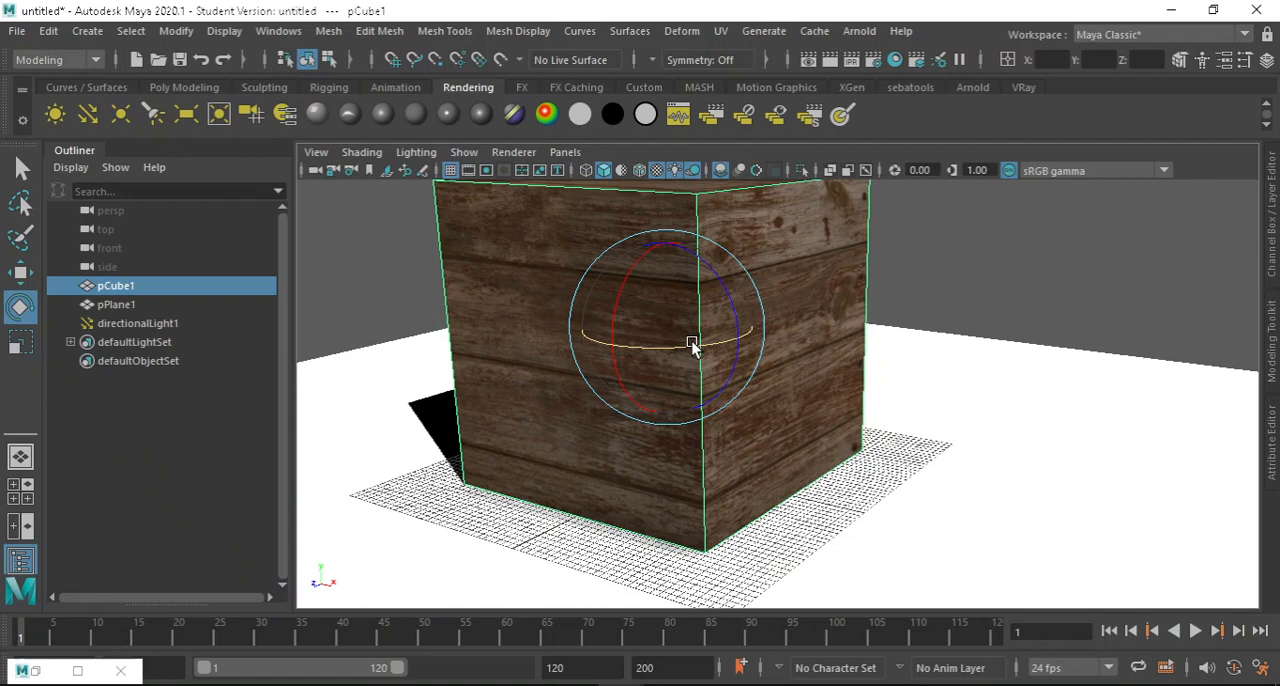
alt+drag(843, 357, 843, 380)
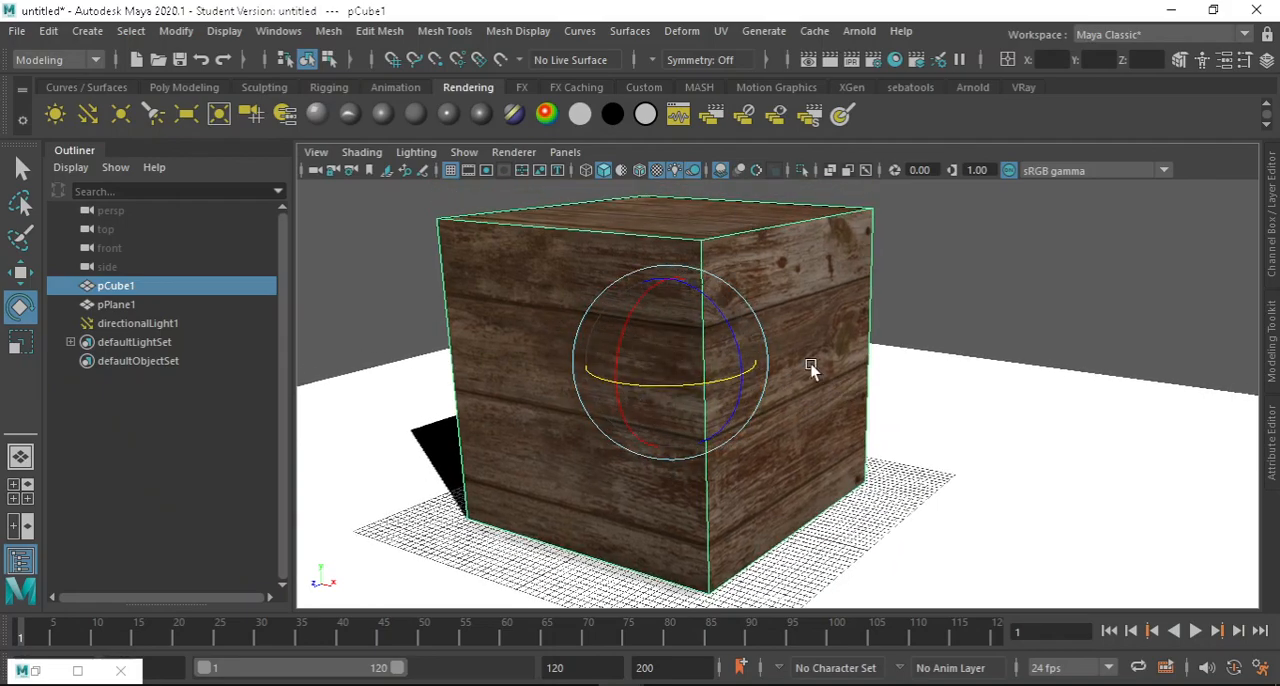
alt+drag(814, 366, 858, 357)
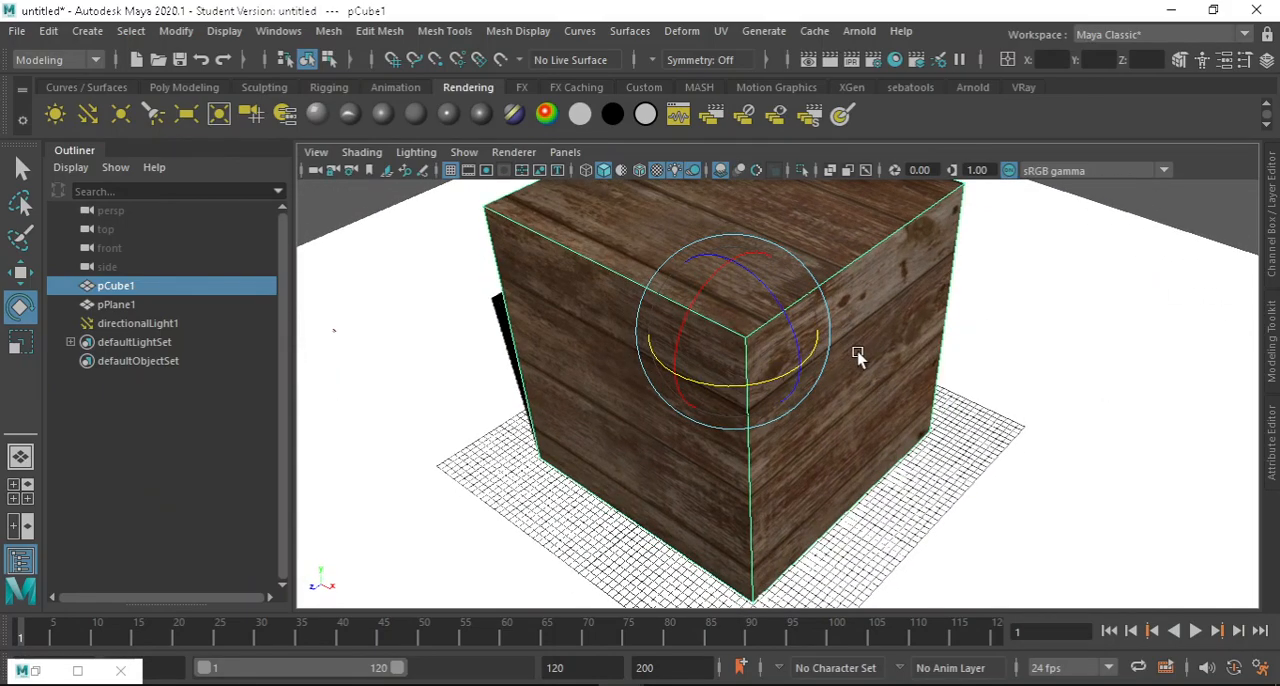
alt+drag(834, 308, 800, 341)
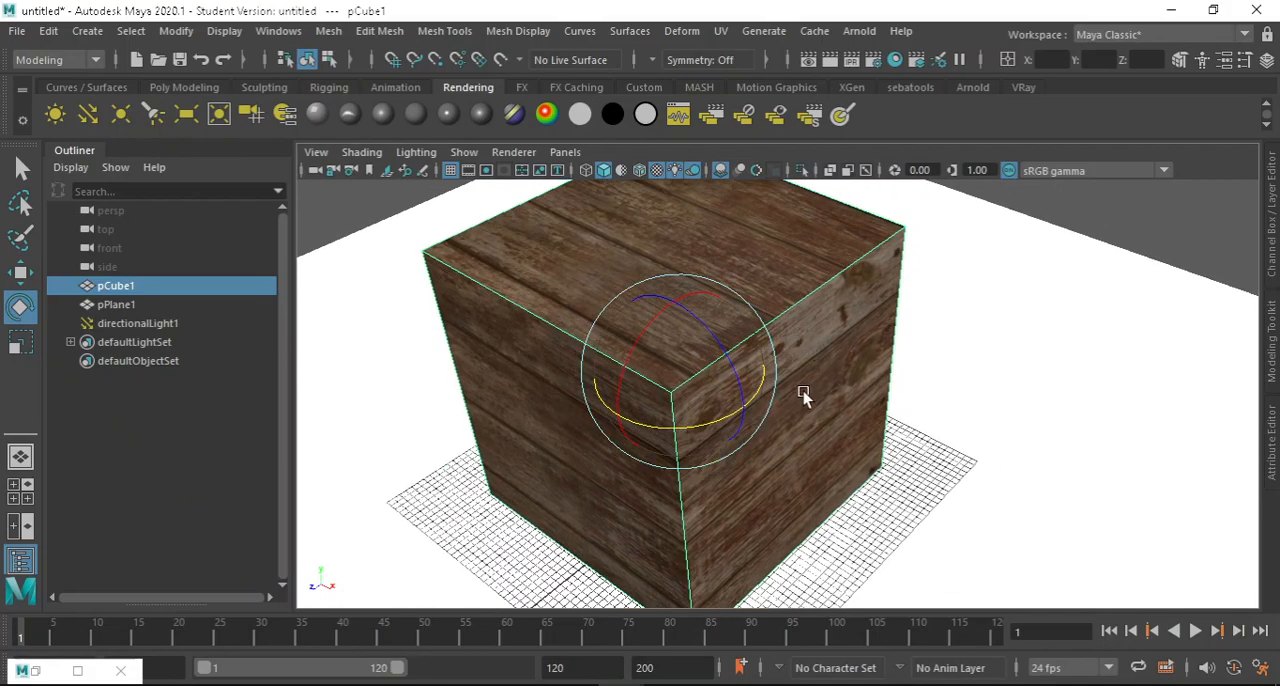
alt+drag(803, 391, 745, 391)
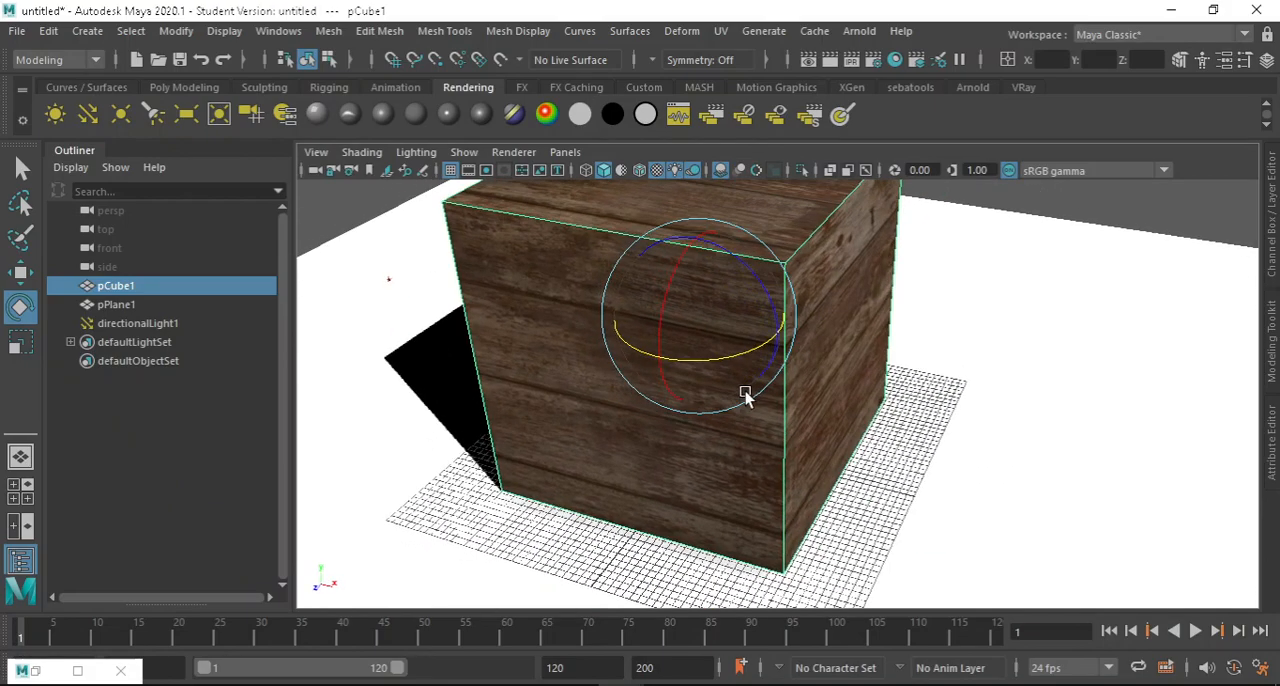
scroll(743, 393, down, 2)
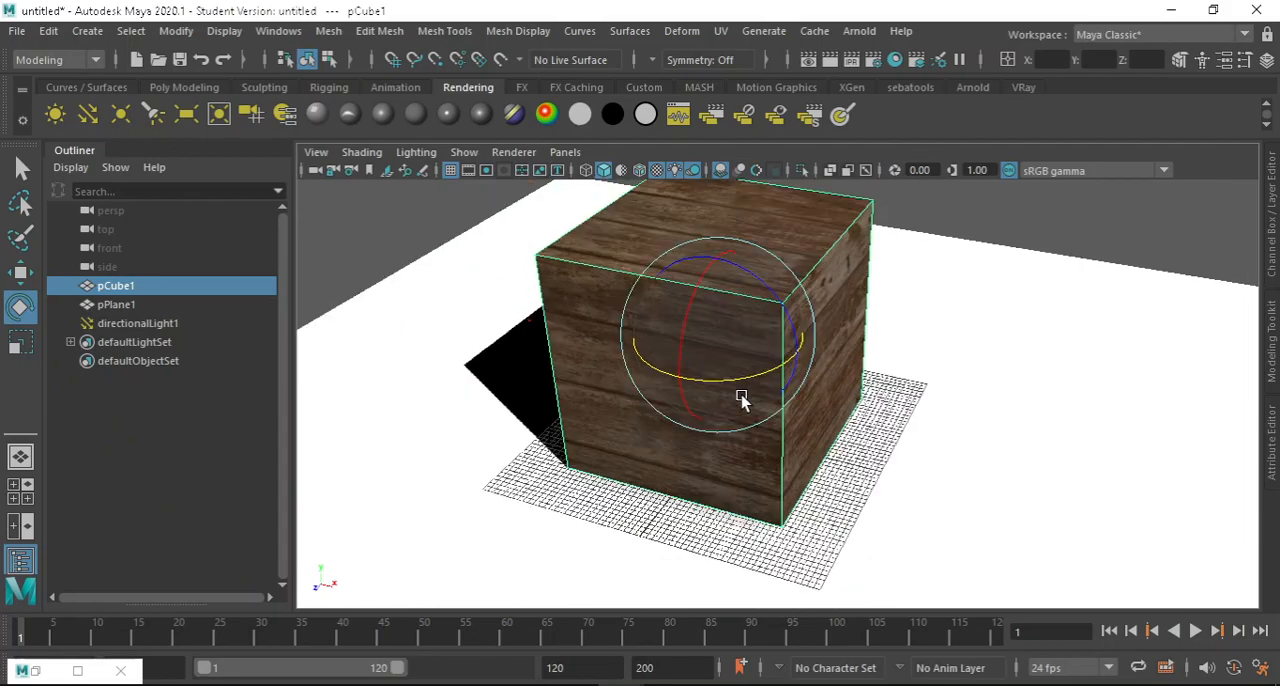
alt+drag(757, 318, 815, 328)
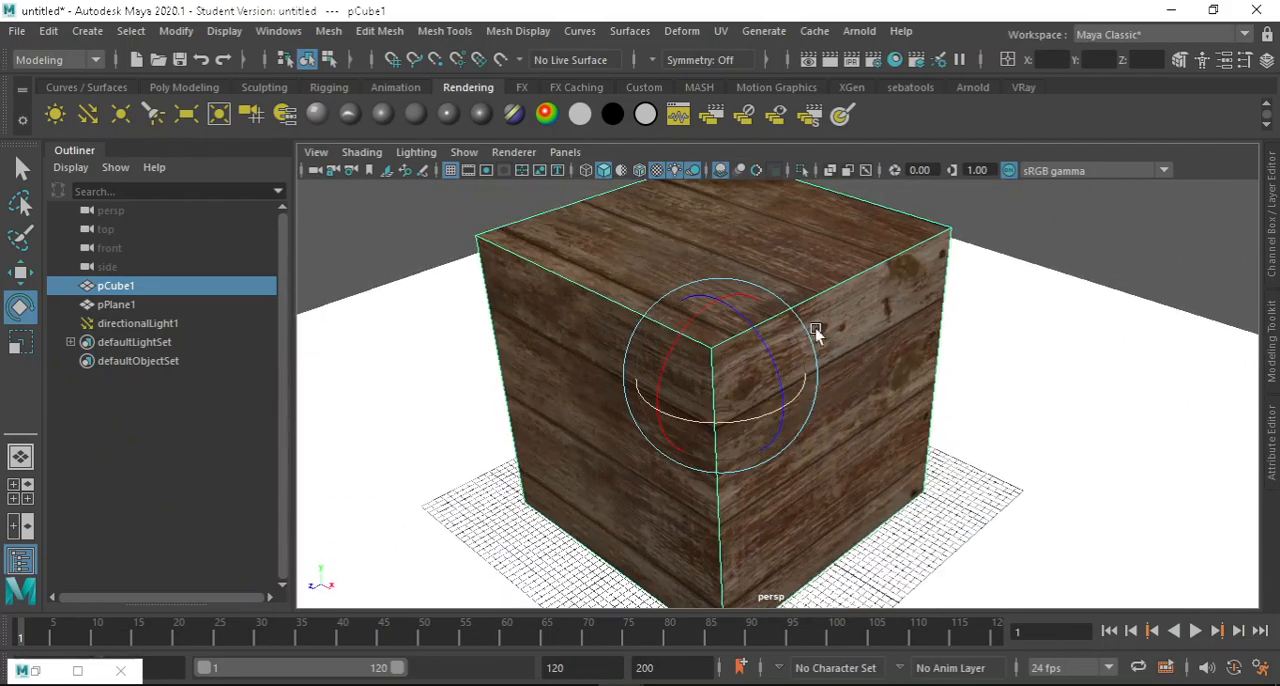
alt+drag(817, 371, 594, 272)
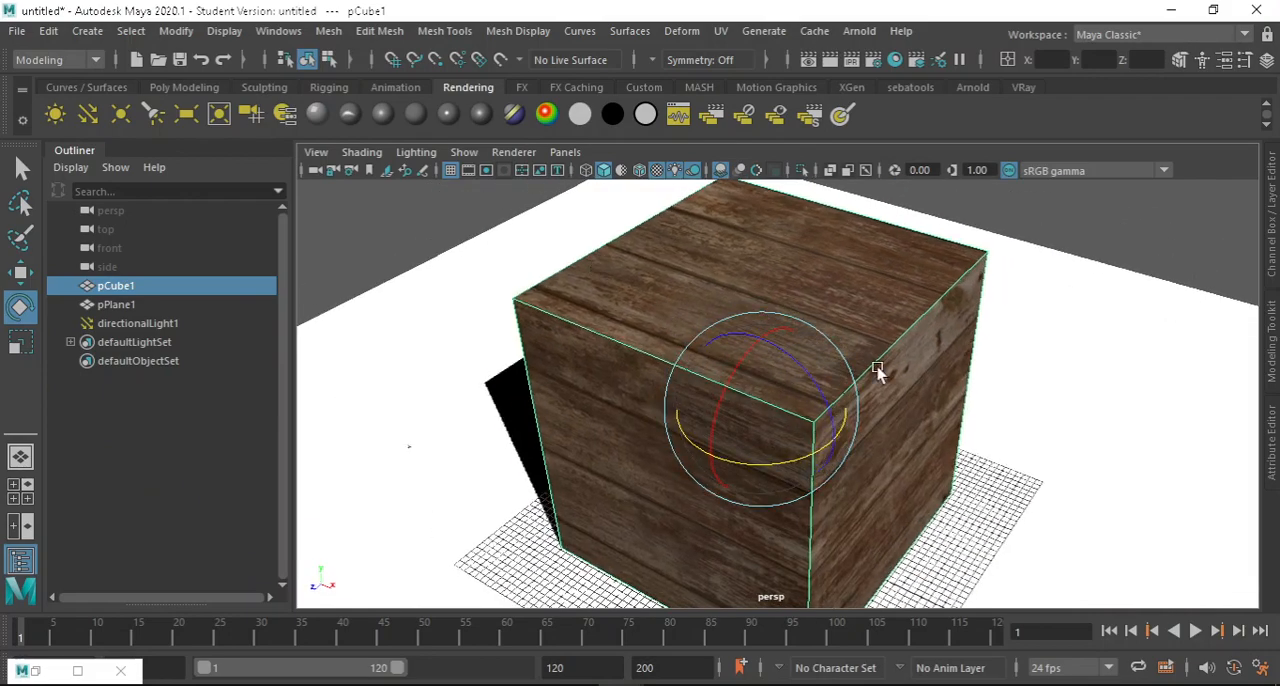
alt+drag(873, 360, 652, 295)
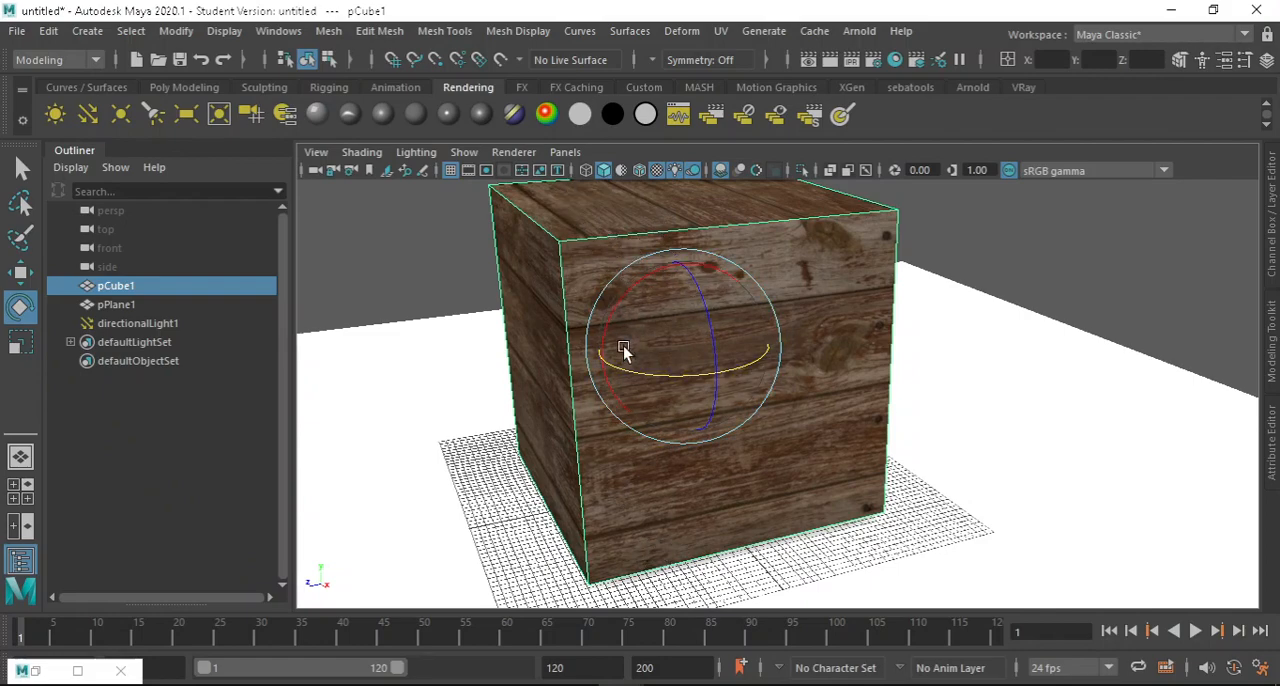
alt+drag(779, 458, 824, 447)
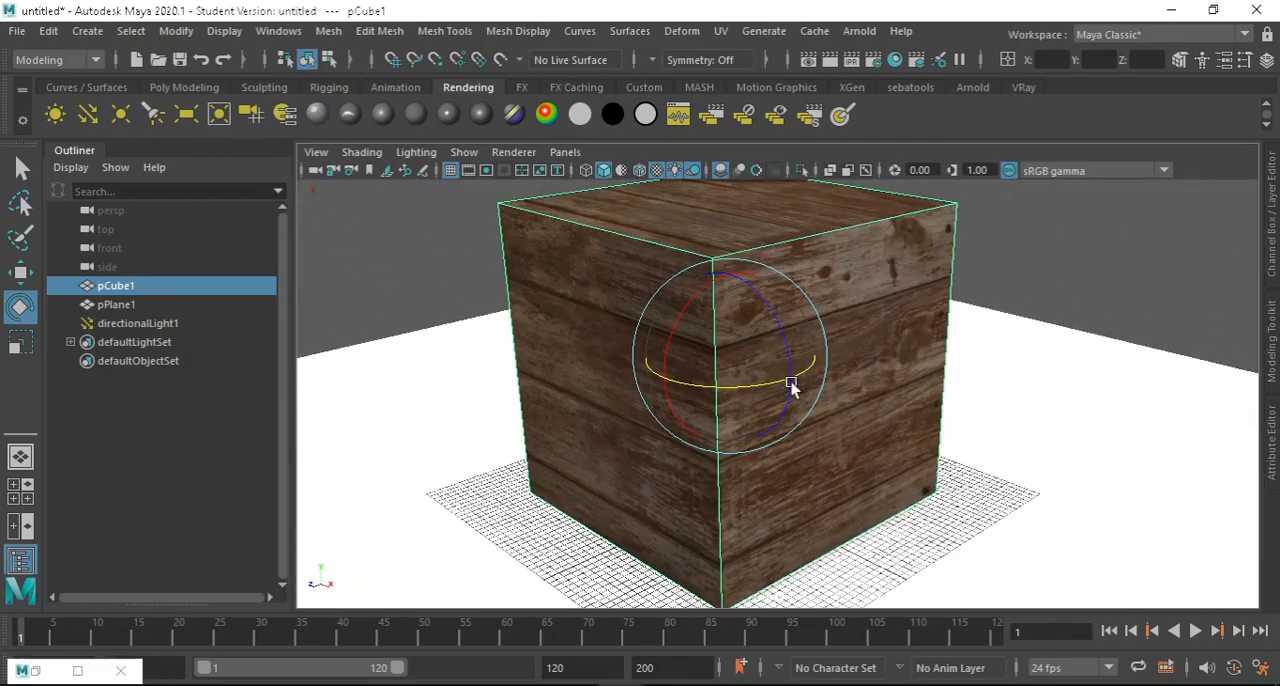
alt+drag(820, 323, 692, 331)
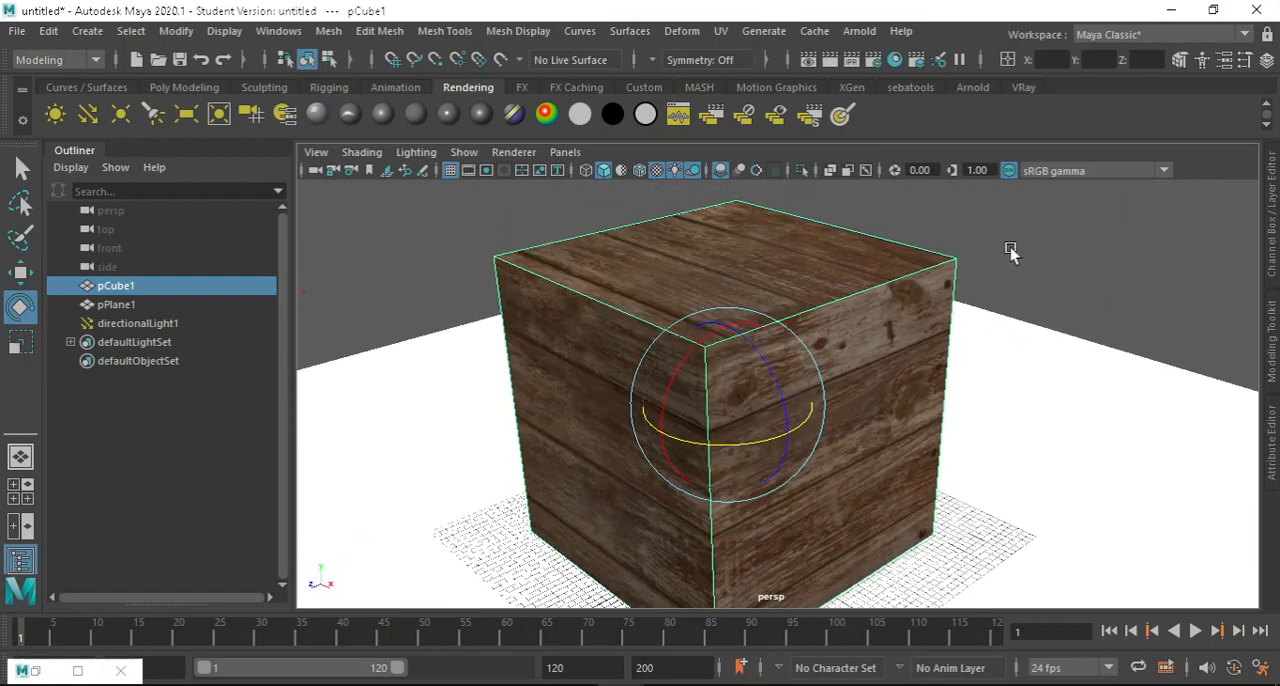
click(1072, 240)
mouse_move(778, 316)
alt+mouse_down()
mouse_move(734, 320)
mouse_move(837, 349)
mouse_move(757, 303)
alt+mouse_up()
click(731, 322)
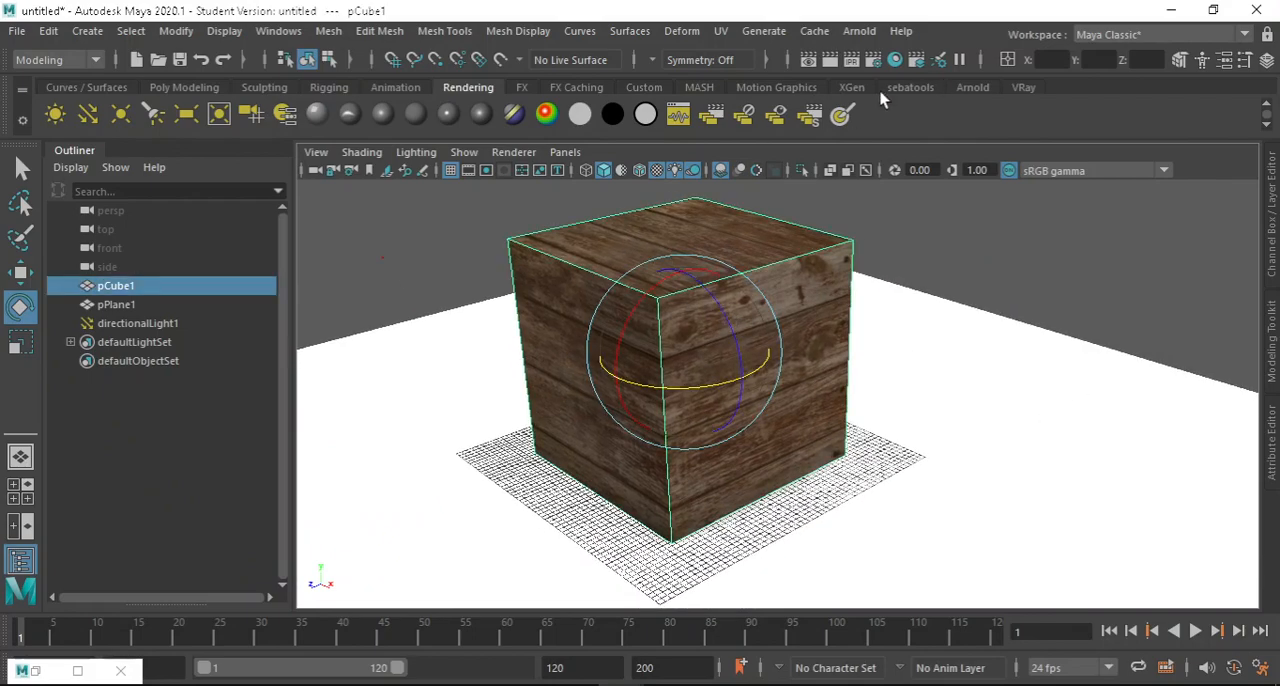
Restore the Hypershade and move the directionalLightShape1 node clear of the file1 node in the graph.
click(98, 670)
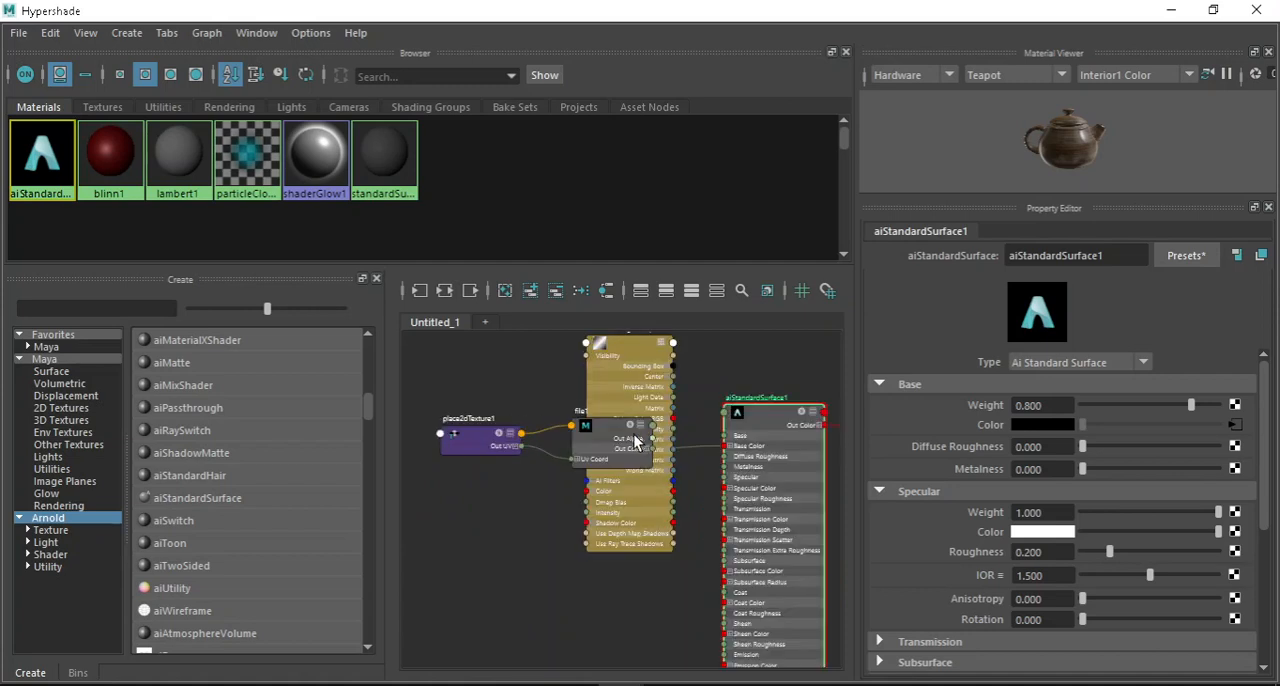
click(656, 430)
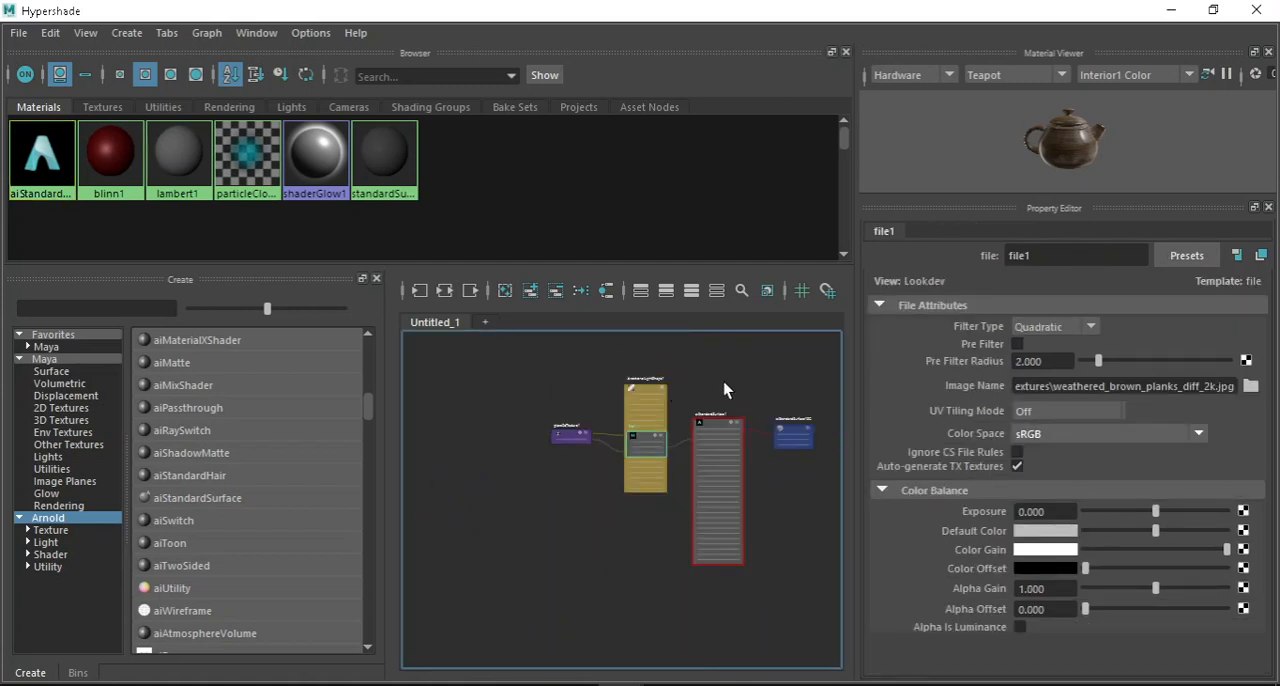
scroll(668, 372, up, 5)
click(603, 420)
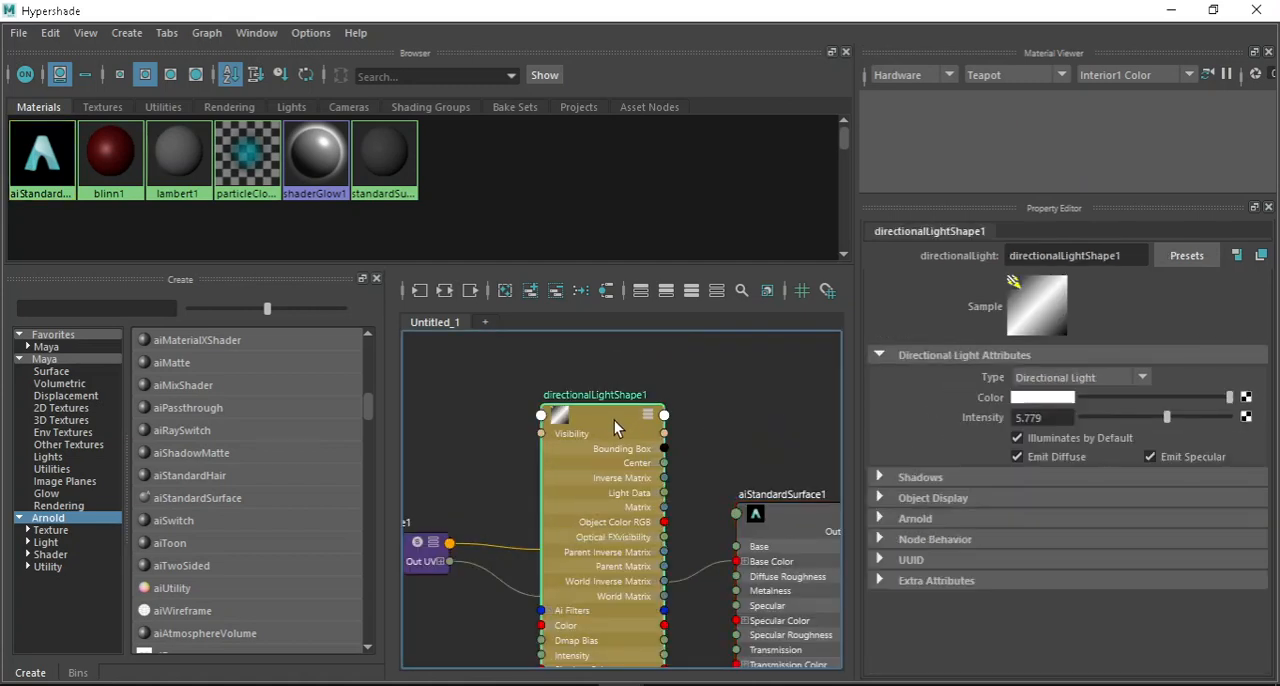
drag(612, 424, 443, 642)
scroll(644, 430, down, 5)
scroll(757, 438, up, 5)
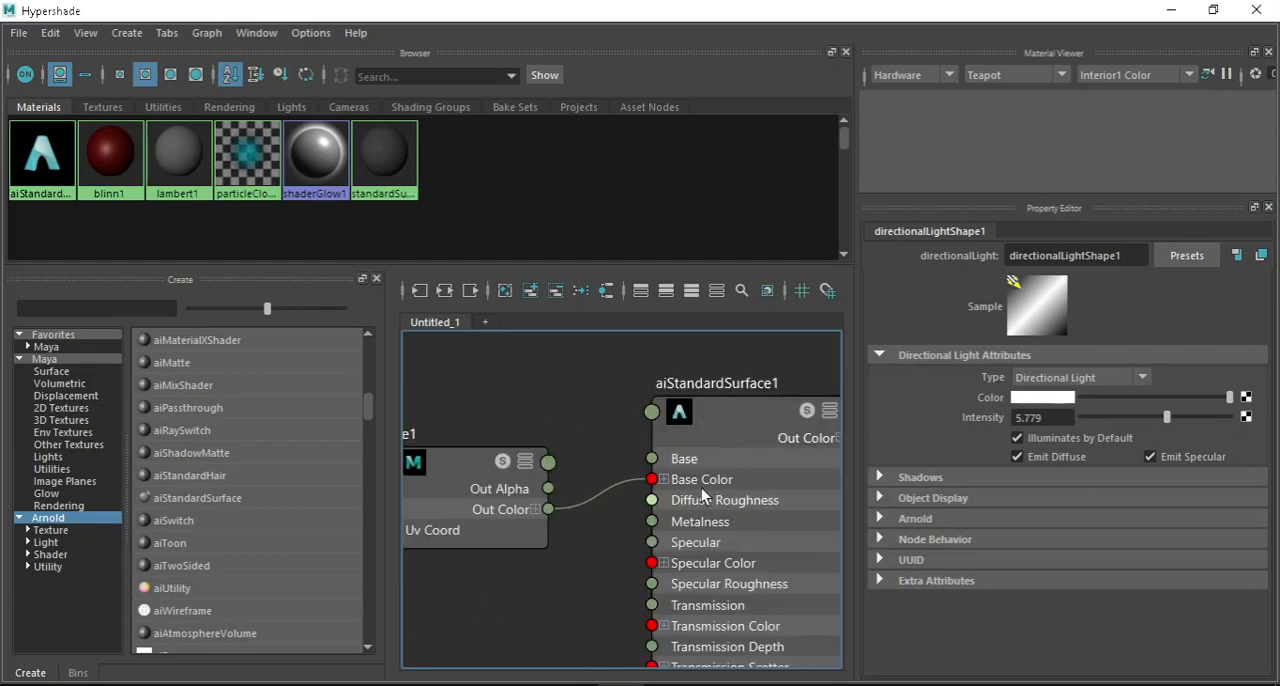
Examine the file1 node's attributes and the Base and Specular settings of aiStandardSurface1.
click(462, 467)
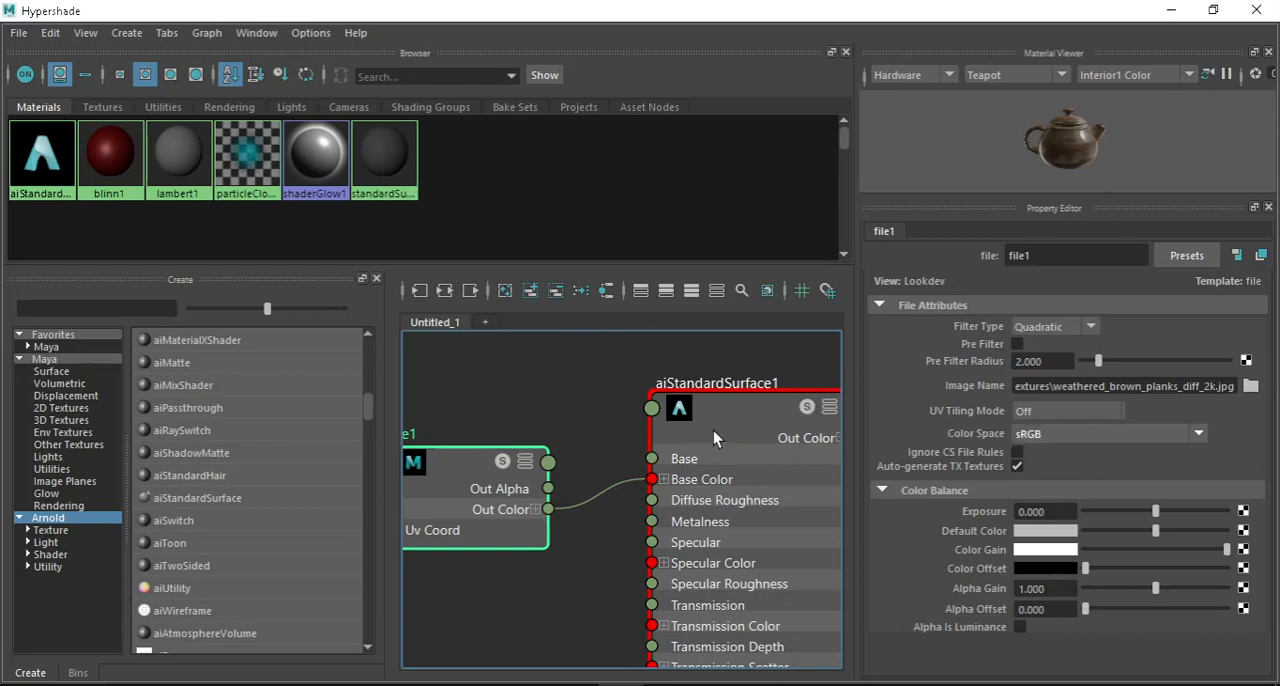
scroll(713, 430, down, 2)
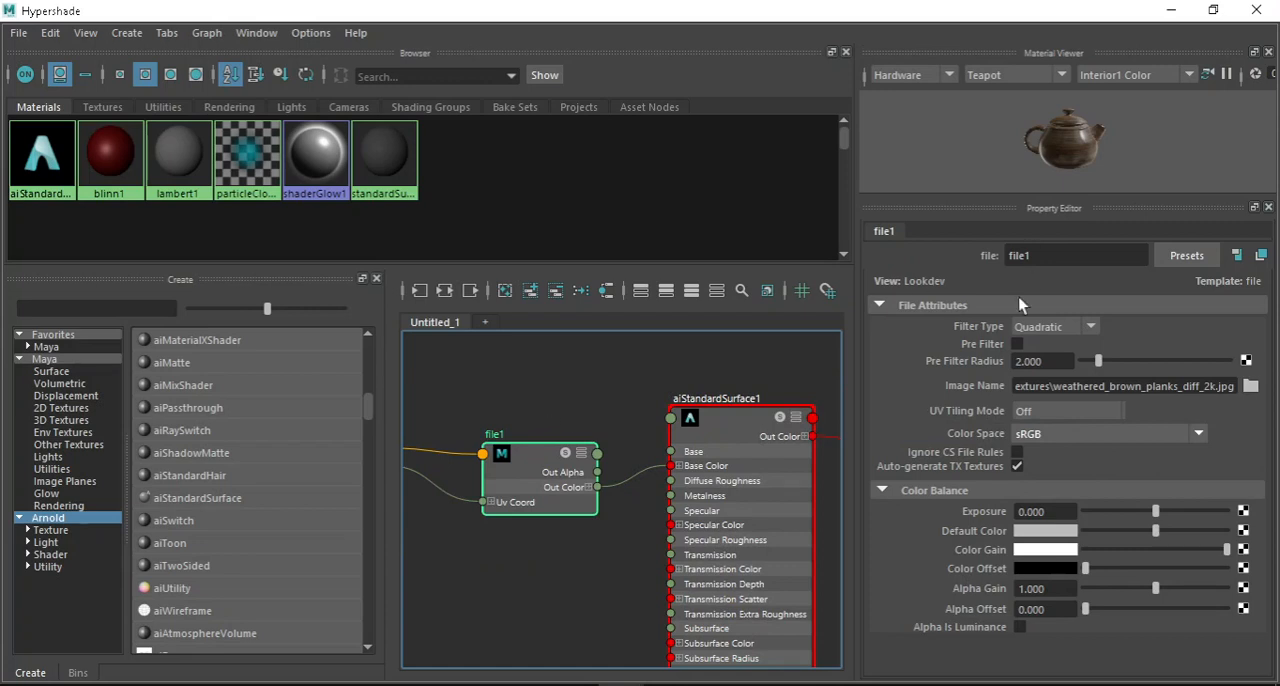
click(713, 418)
scroll(1096, 493, down, 3)
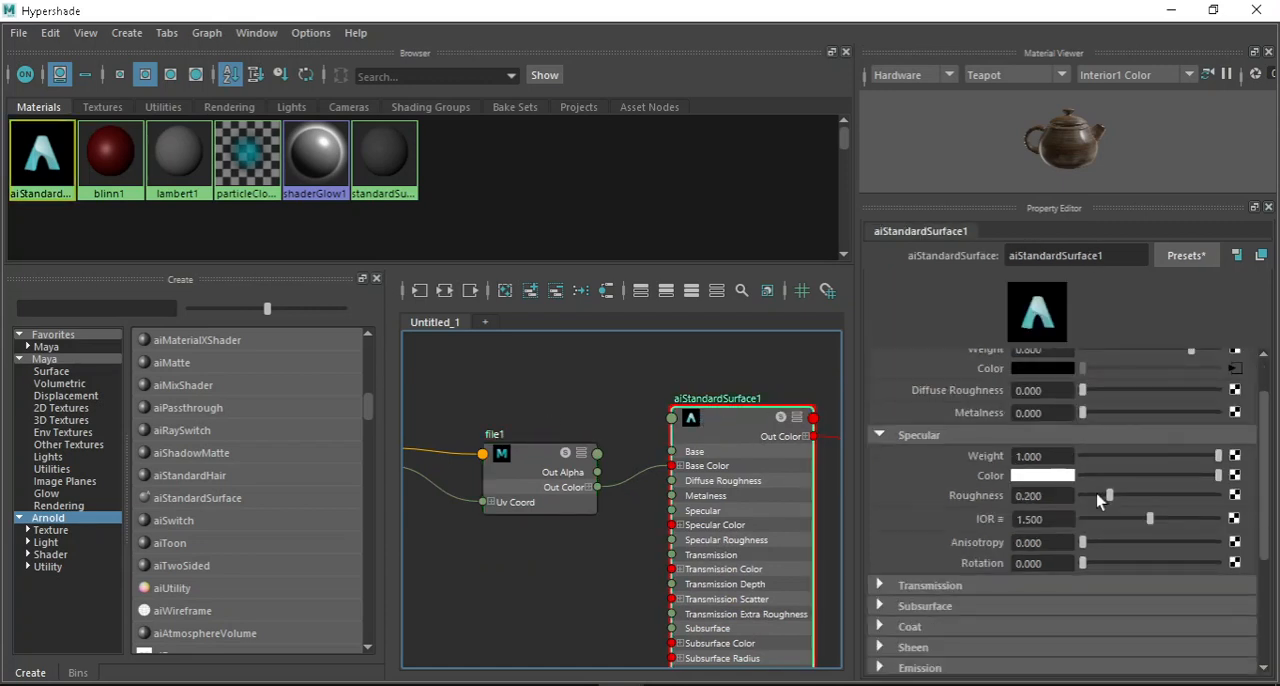
scroll(1065, 487, up, 1)
scroll(978, 452, up, 1)
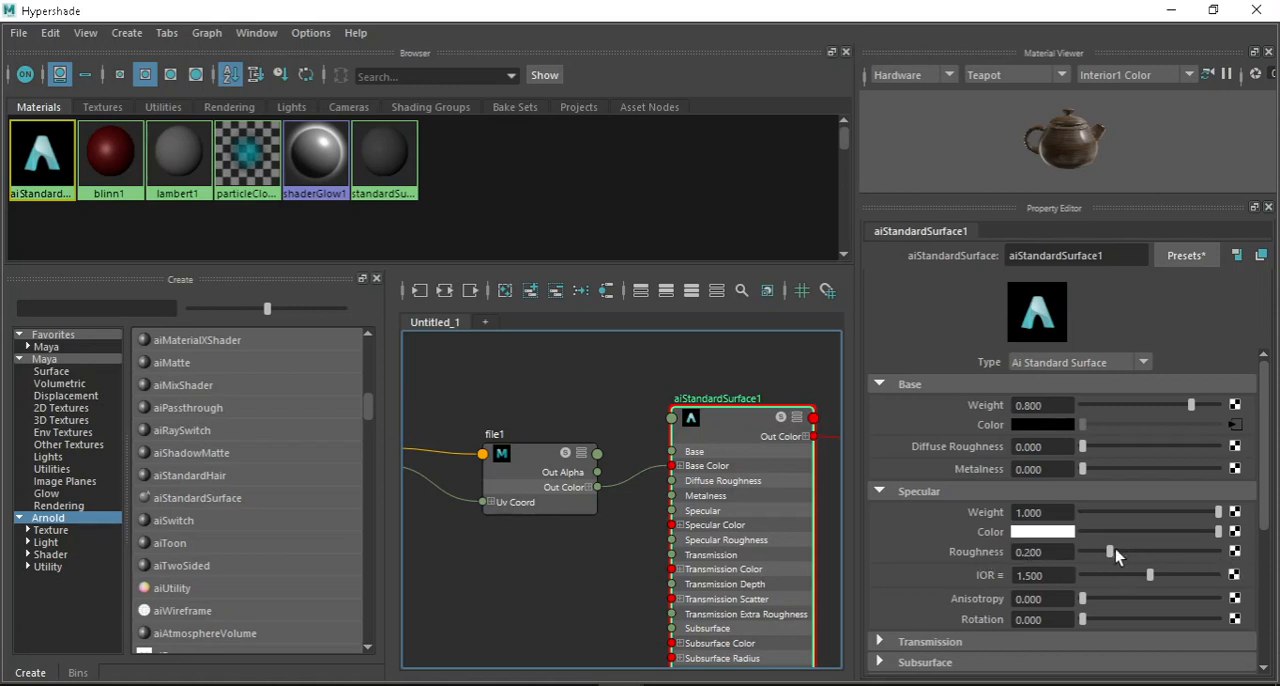
Set the Specular Roughness of aiStandardSurface1 to 0.343 and map a new File texture to that attribute.
mouse_move(1115, 549)
mouse_down()
mouse_move(1153, 551)
mouse_move(1105, 550)
mouse_move(1128, 551)
mouse_up()
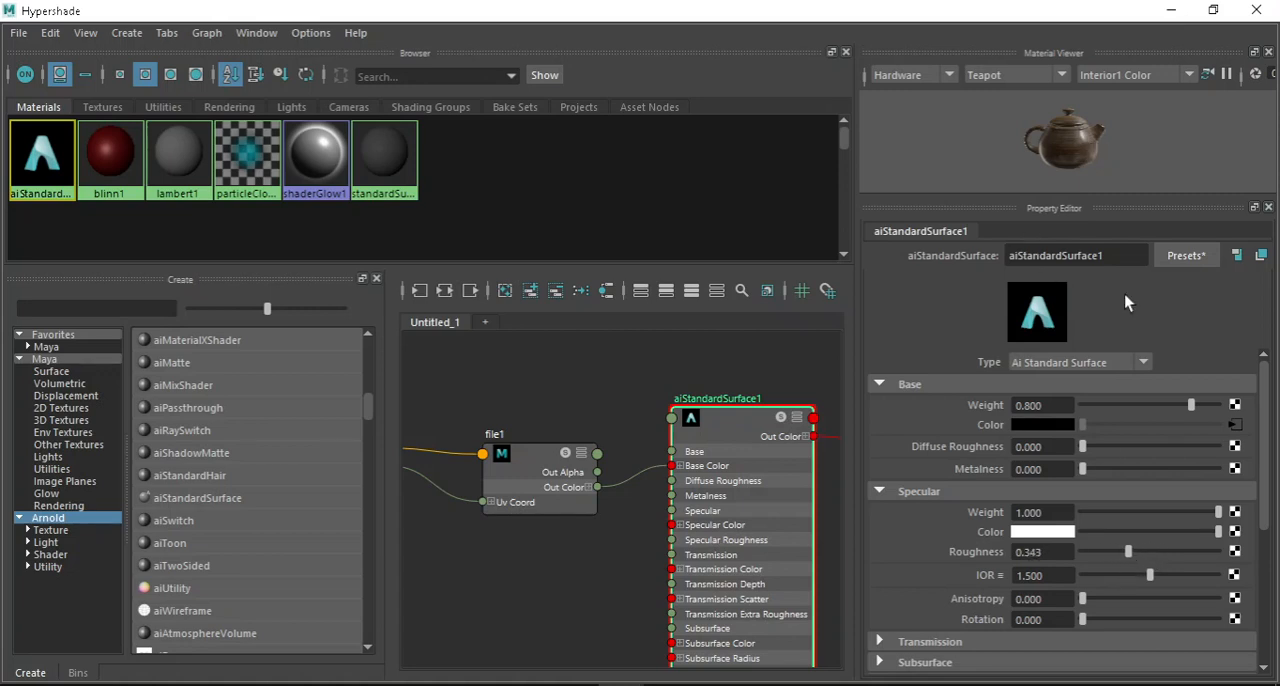
click(1235, 551)
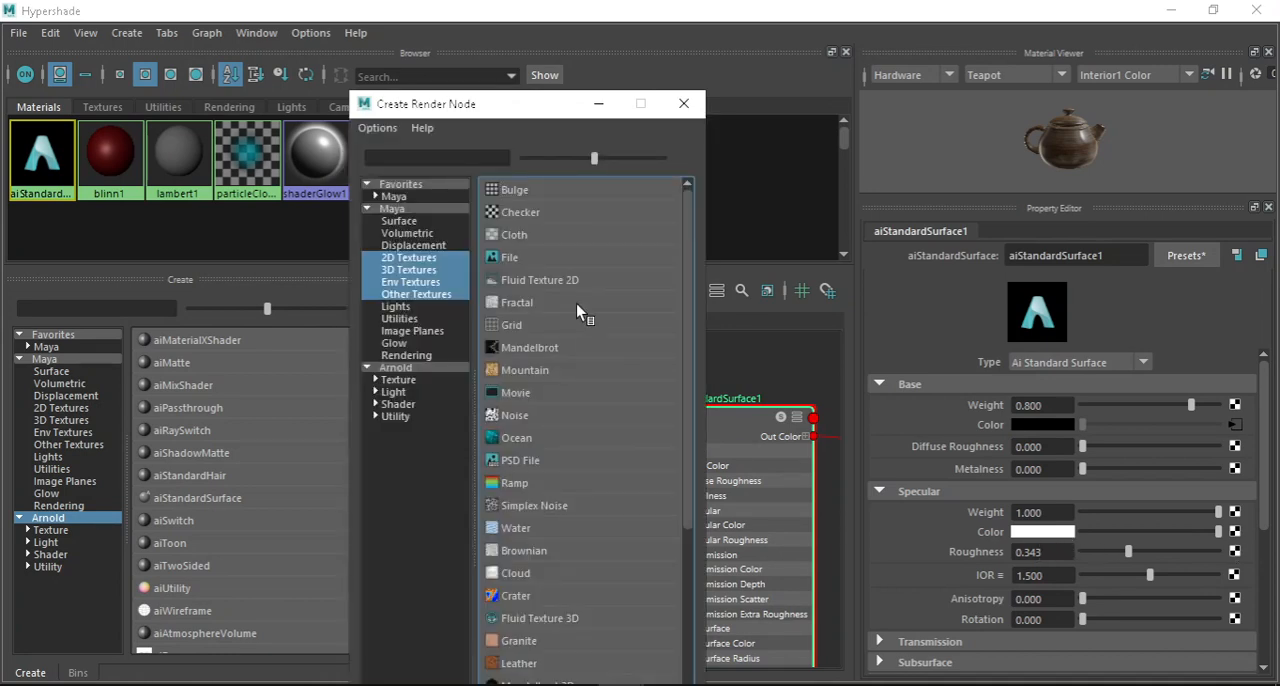
click(547, 256)
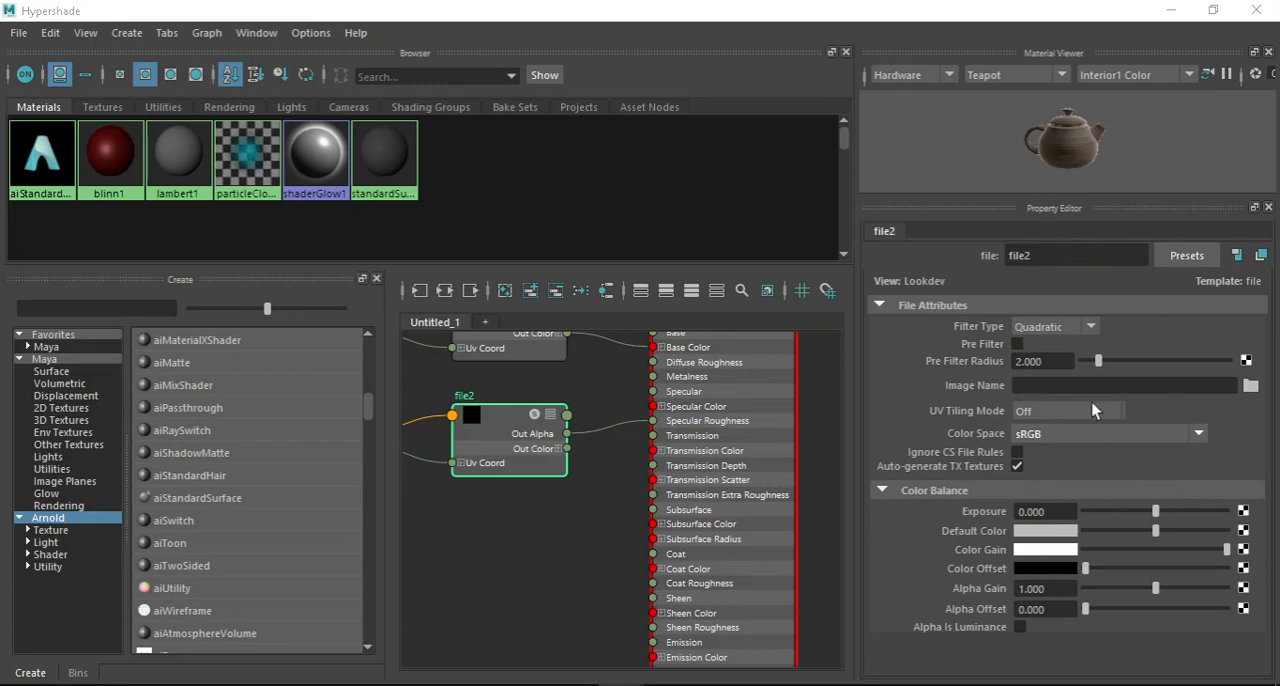
Load weathered_brown_planks_rough_2k.exr from the textures folder as the file2 node's image.
click(1250, 386)
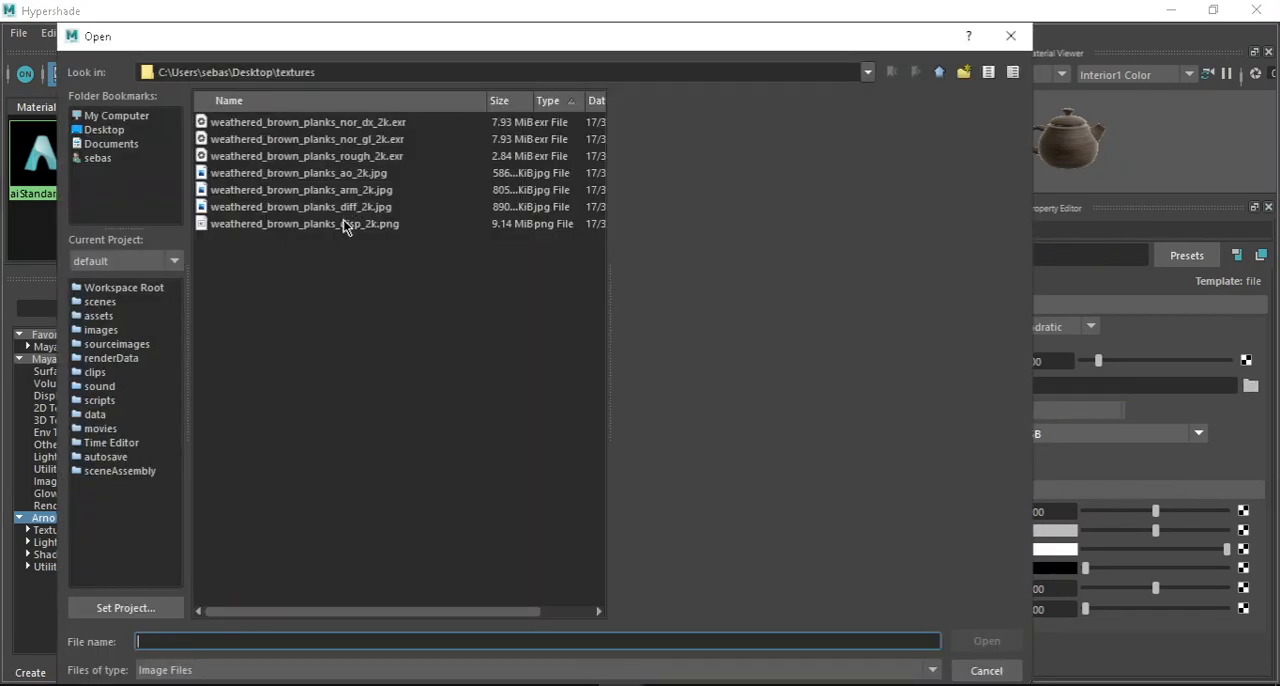
click(353, 157)
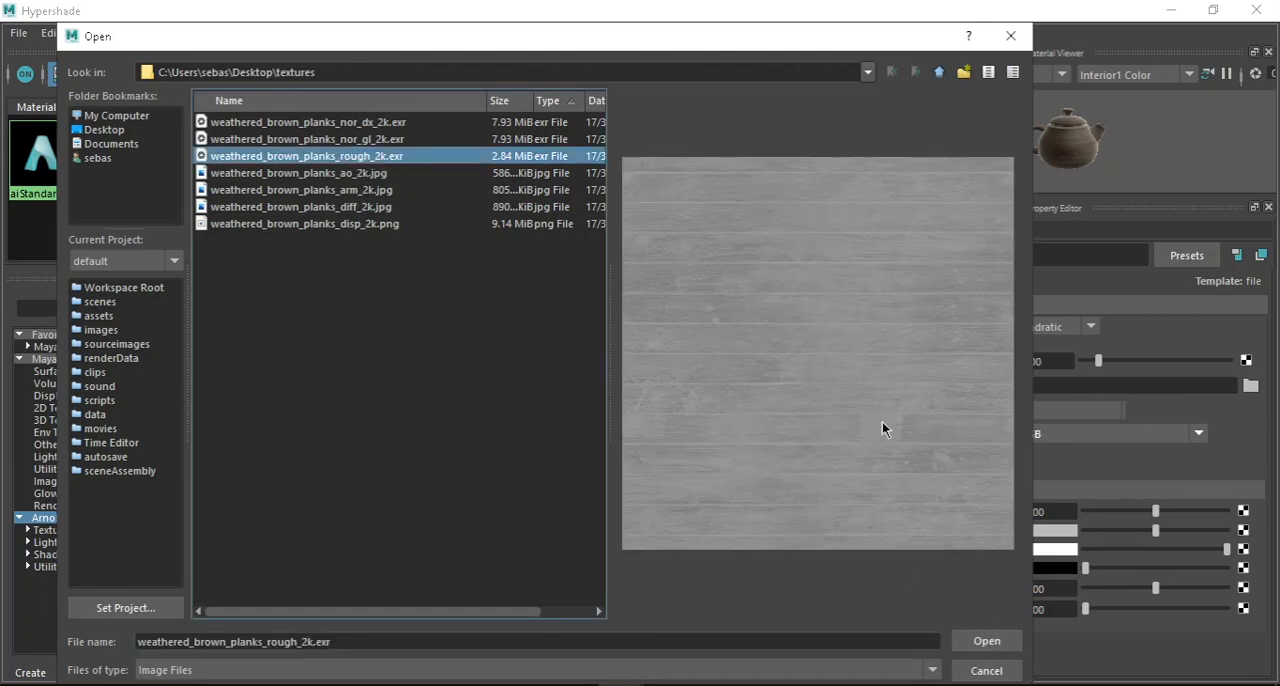
click(986, 641)
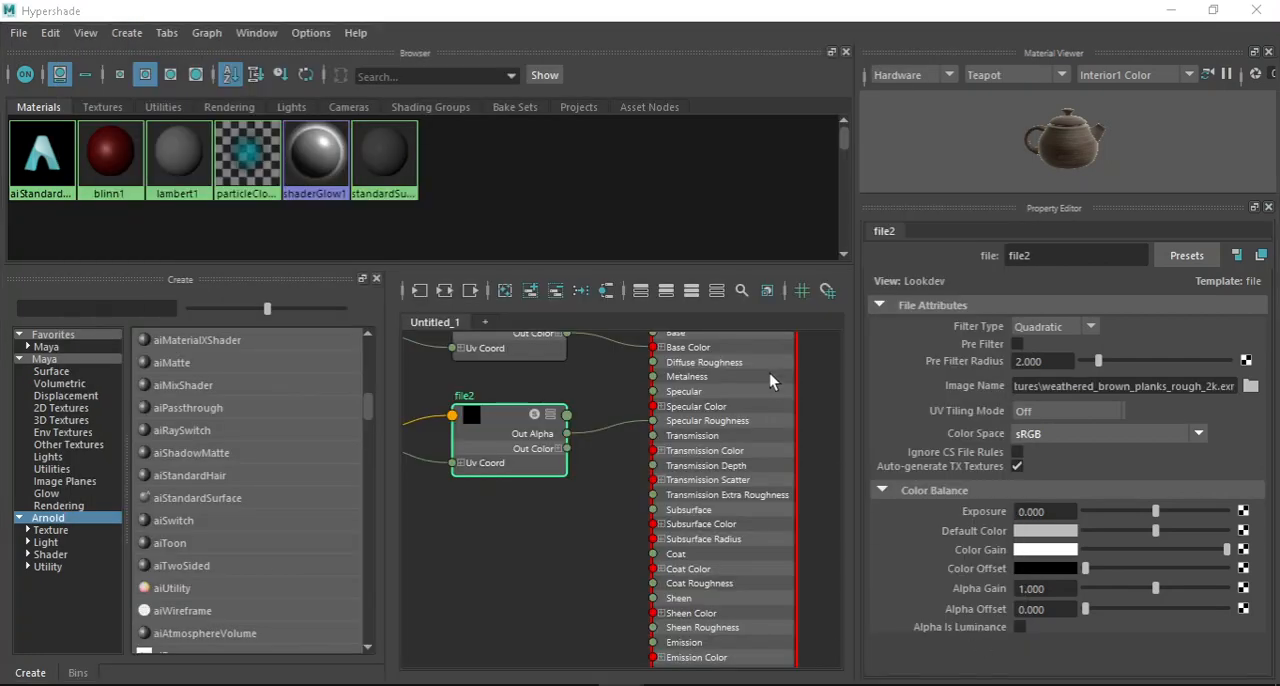
scroll(763, 446, down, 2)
scroll(687, 444, down, 2)
scroll(659, 440, up, 3)
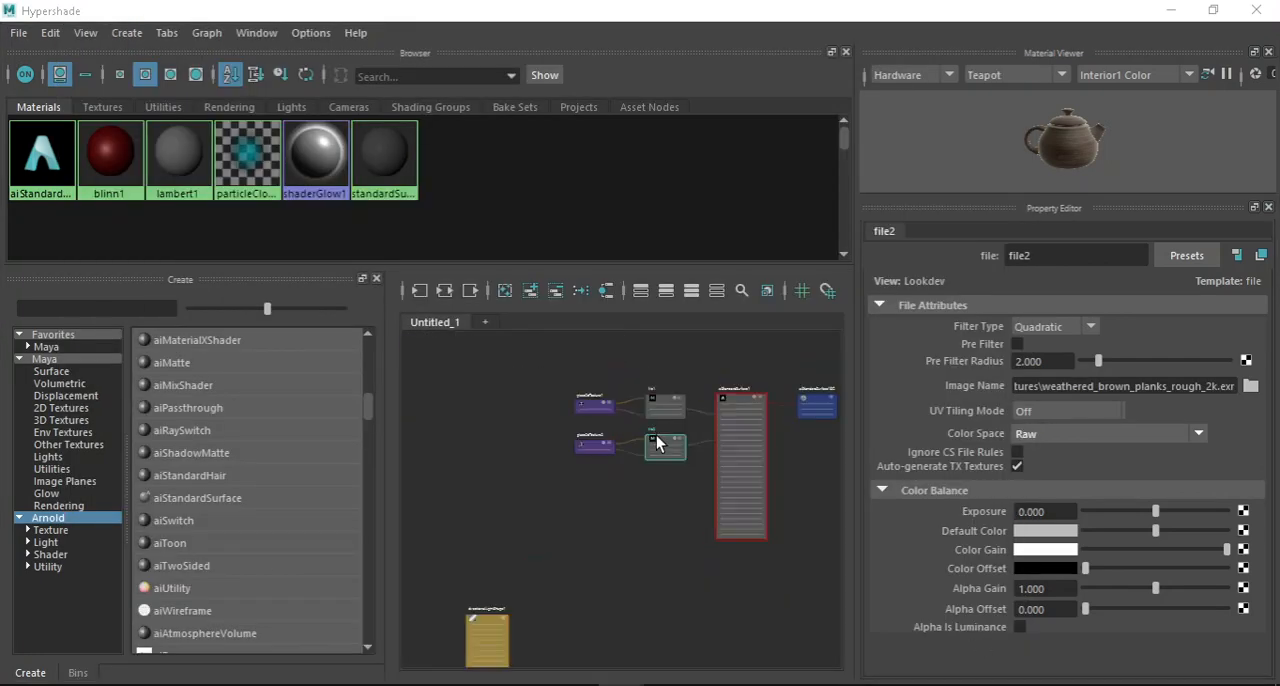
scroll(627, 432, up, 2)
Minimize the Hypershade and examine the wood cube's surface in the viewport from several angles and distances.
click(1170, 9)
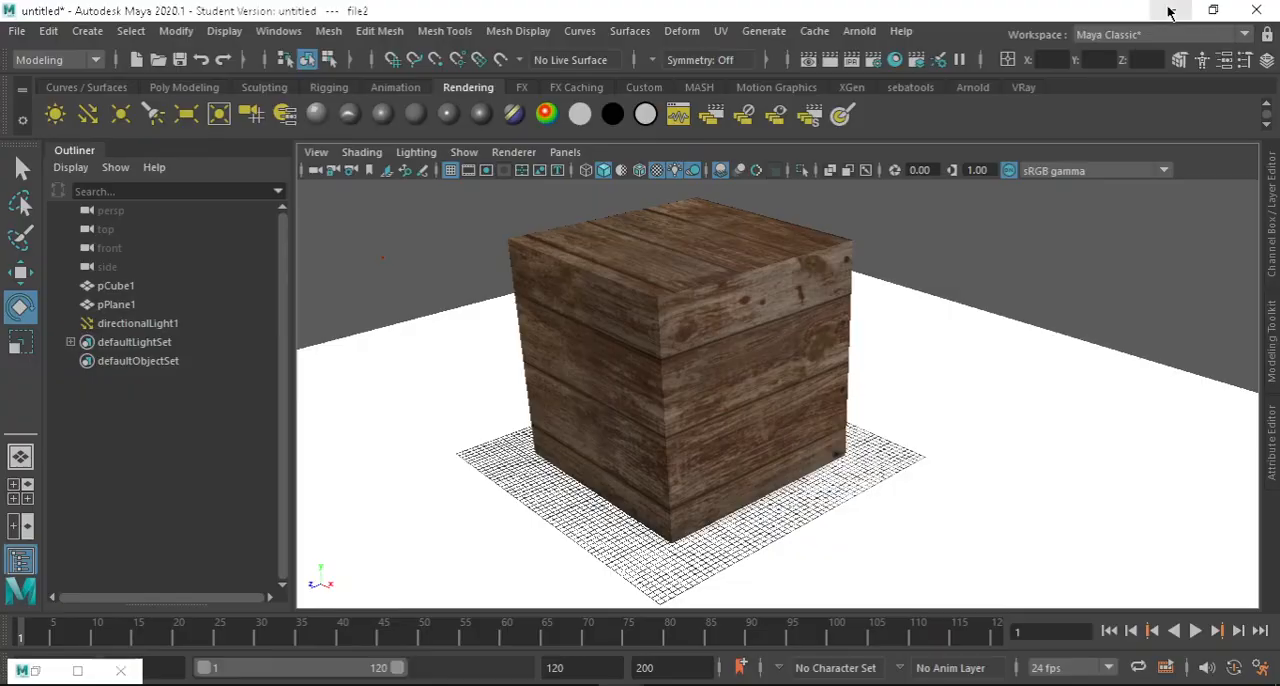
scroll(720, 328, up, 4)
alt+drag(727, 327, 774, 354)
scroll(782, 311, up, 3)
scroll(853, 328, up, 3)
scroll(812, 372, down, 4)
scroll(774, 354, down, 5)
scroll(774, 354, up, 3)
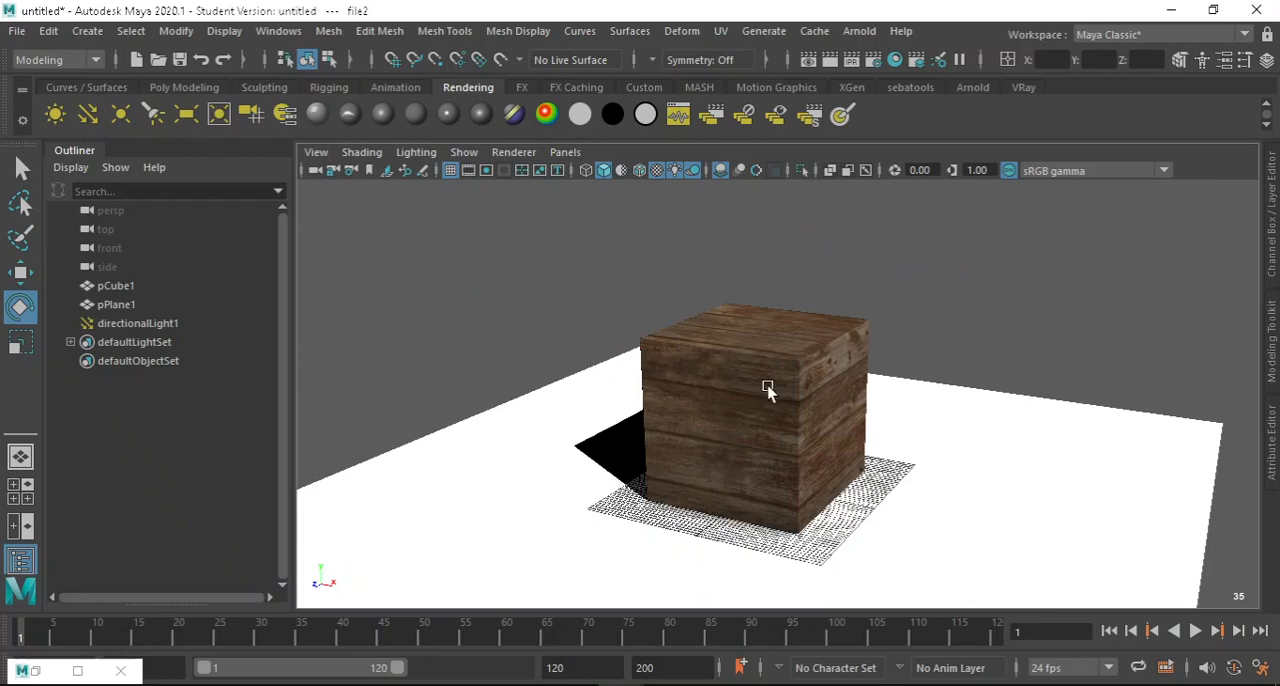
scroll(767, 390, up, 5)
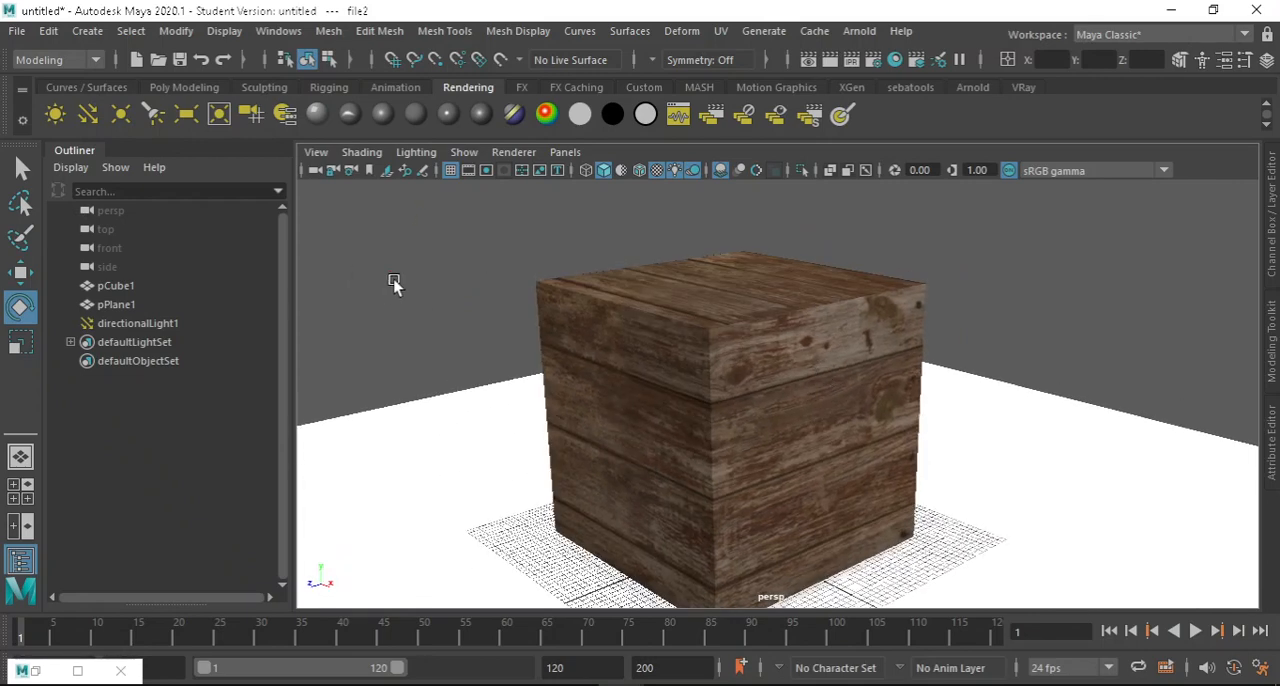
Select directionalLight1 and enlarge its rotate manipulator, restoring the manipulator's original size.
click(394, 284)
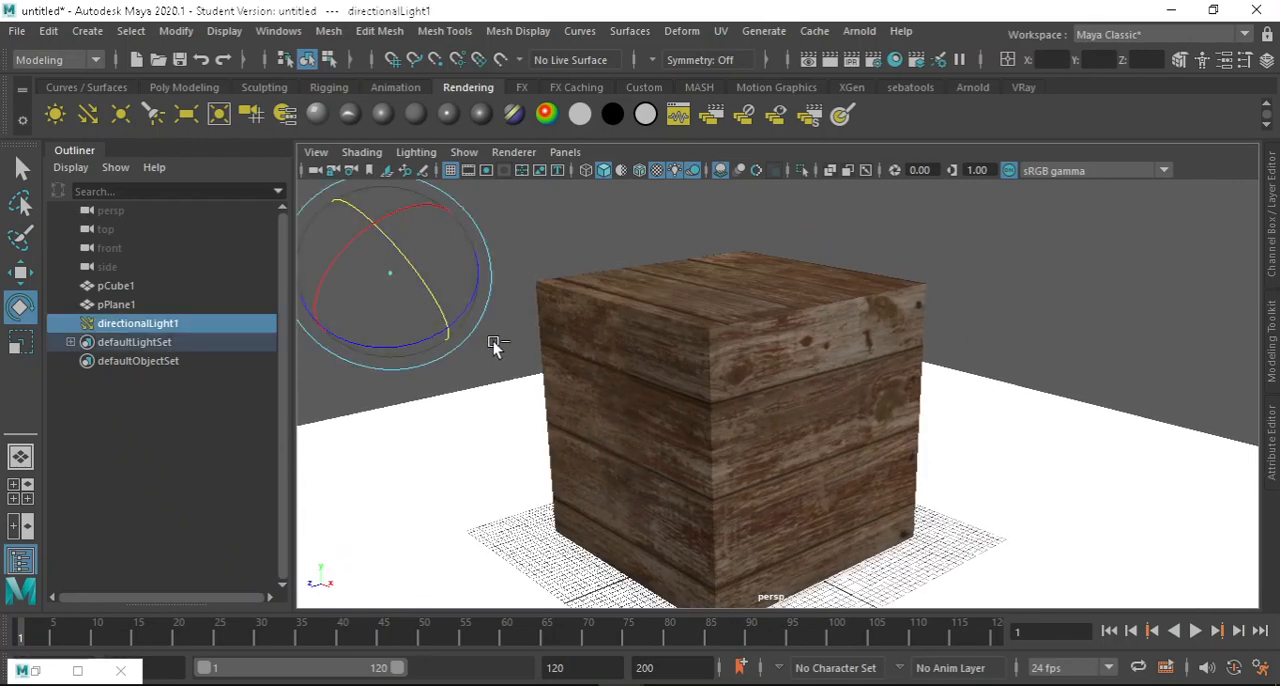
key(plus)
key(plus)
key(plus)
key(plus)
key(plus)
key(plus)
key(plus)
key(plus)
key(plus)
key(plus)
key(plus)
key(plus)
key(plus)
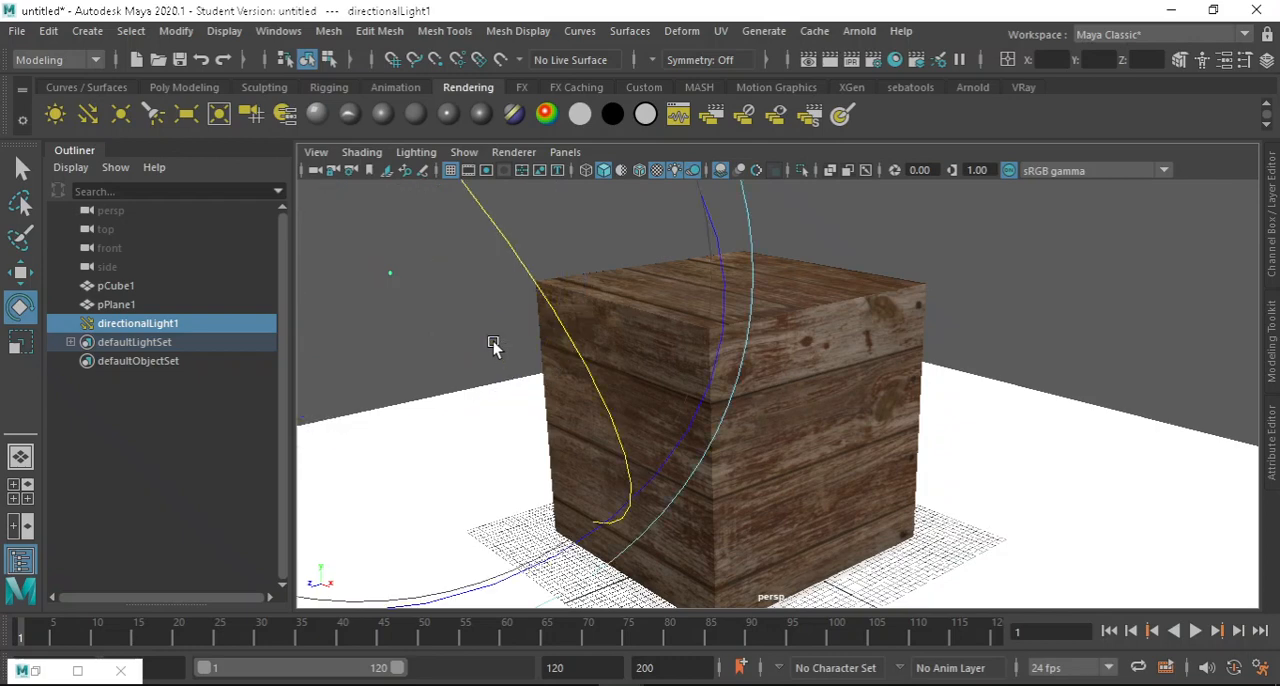
key(minus)
key(minus)
key(minus)
key(minus)
key(minus)
key(minus)
key(minus)
key(minus)
key(minus)
key(minus)
key(minus)
key(minus)
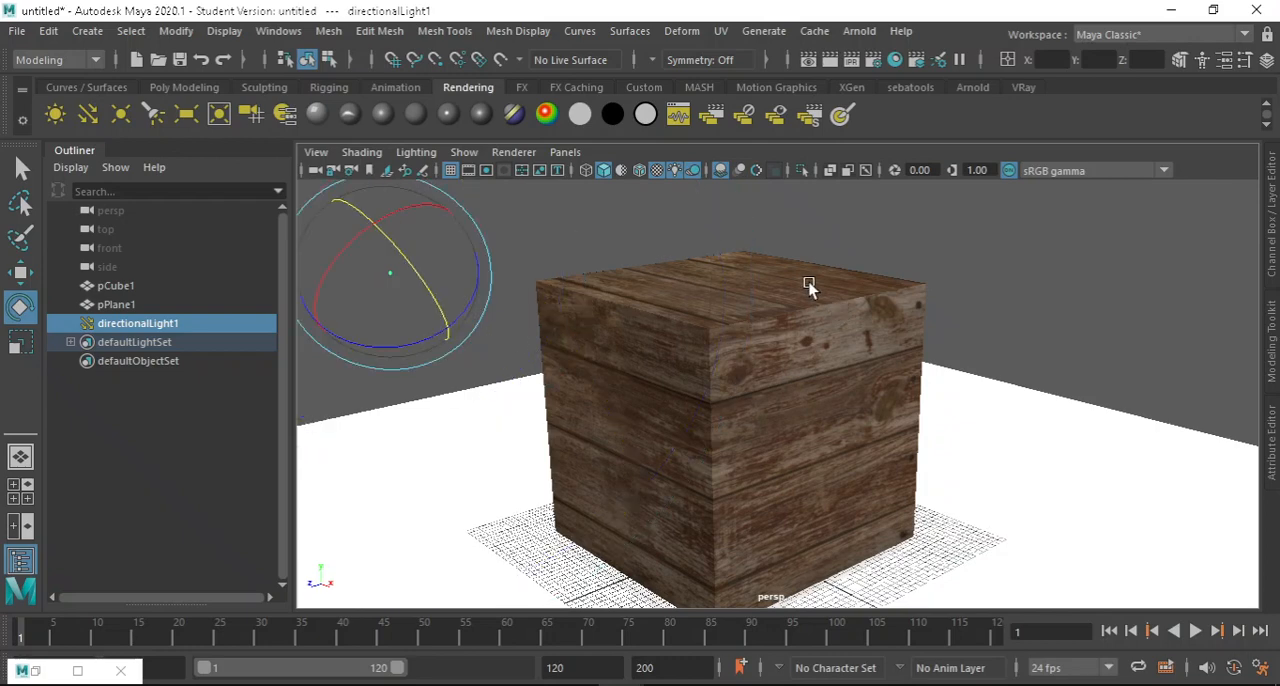
alt+drag(809, 287, 829, 271)
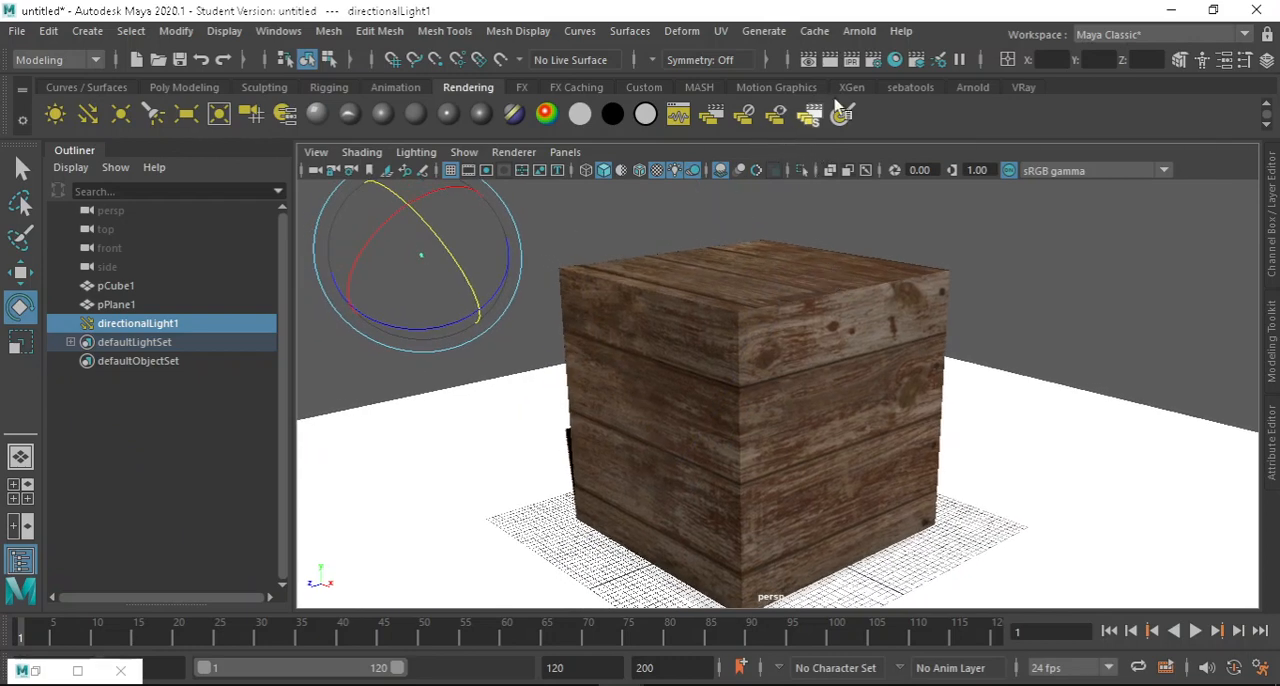
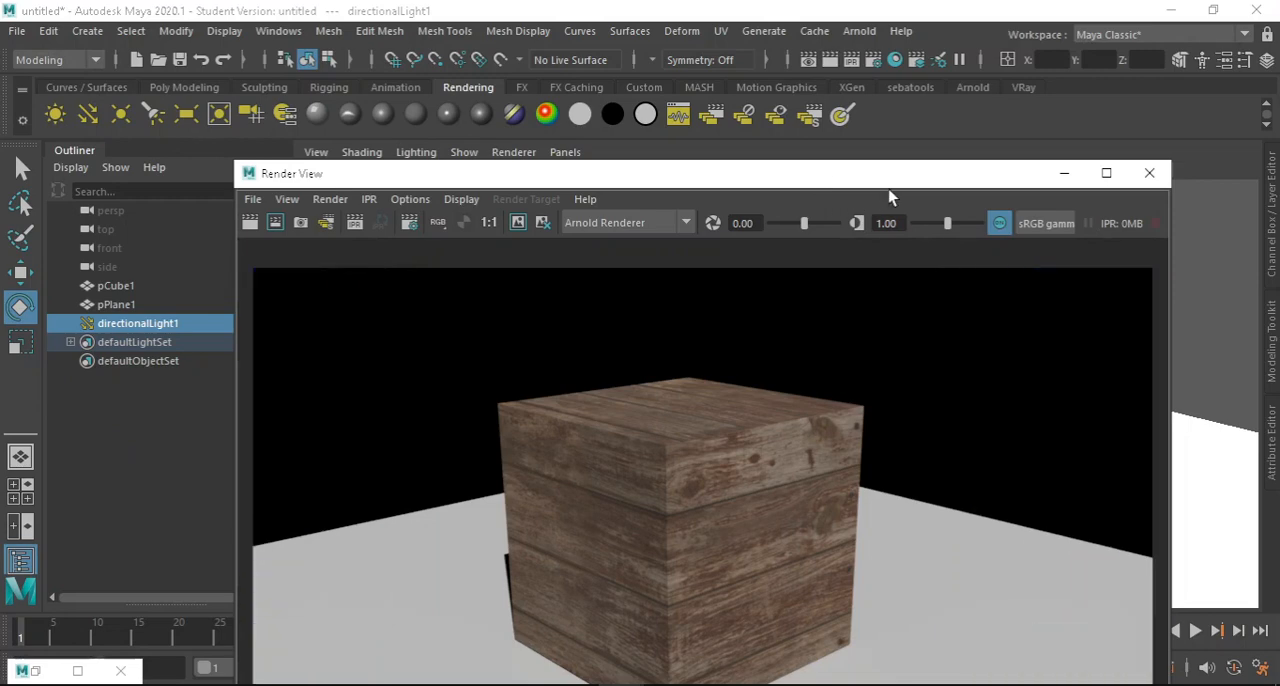
Maximize the Render View, examine the rendered wood cube up close, and close the render window.
drag(888, 177, 873, 44)
click(1091, 40)
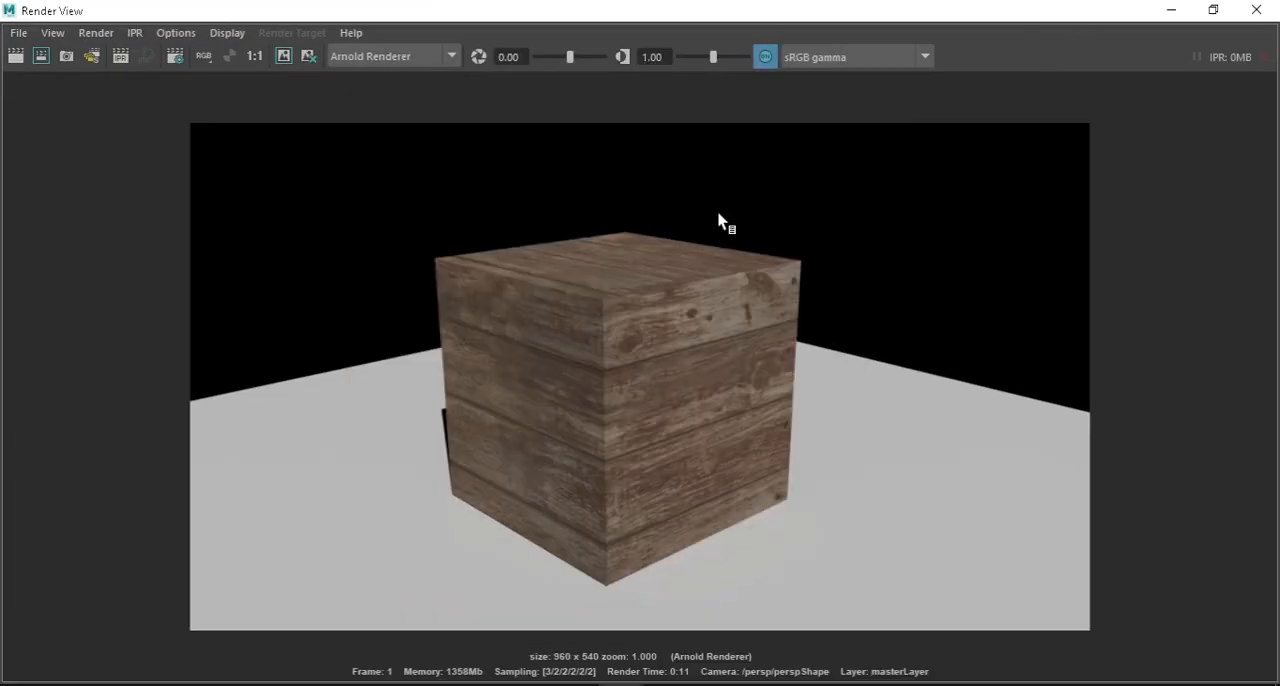
scroll(615, 316, up, 6)
scroll(615, 316, down, 3)
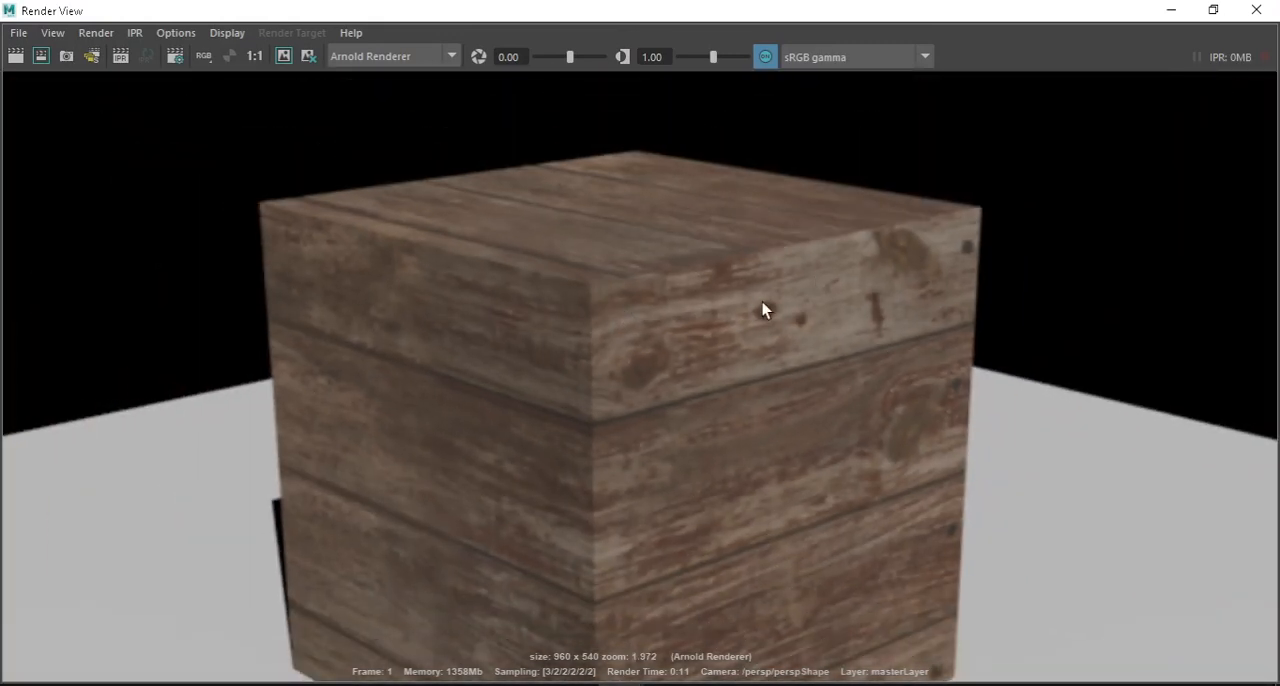
click(1256, 10)
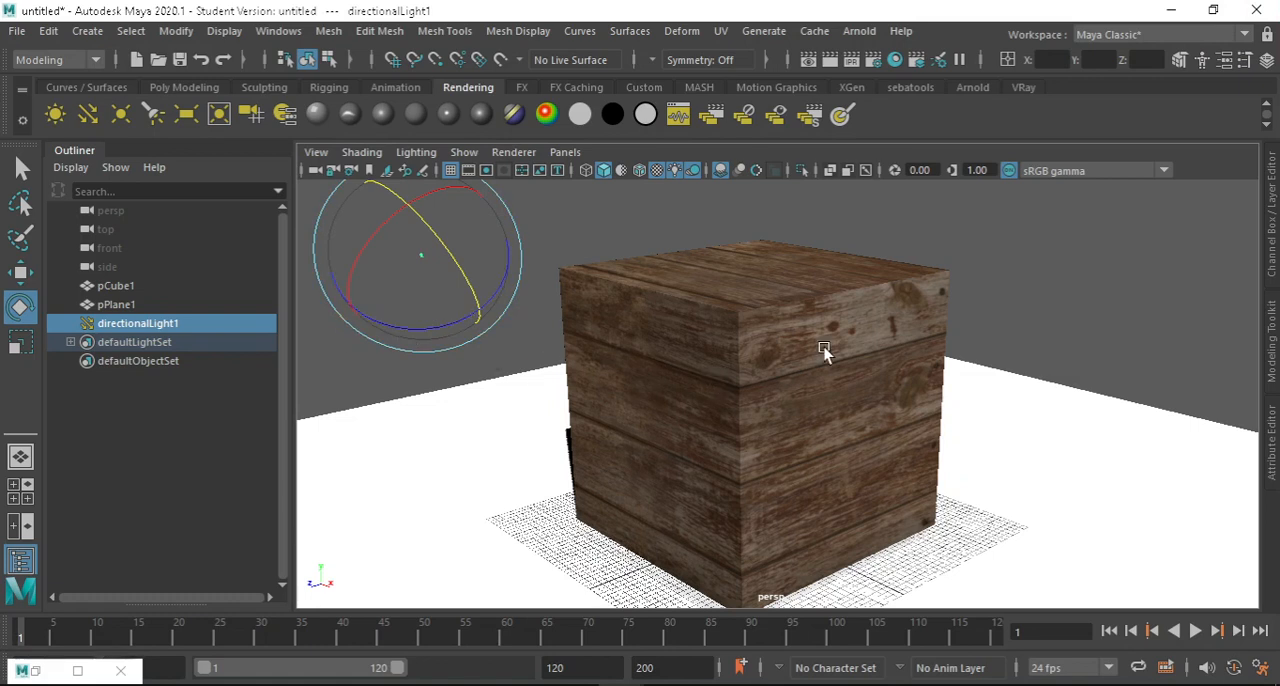
Select pCube1, switch to File Explorer to review the weathered_brown_planks maps in the textures folder, including diff_2k and nor_gl_2k, and return to Maya.
mouse_move(645, 635)
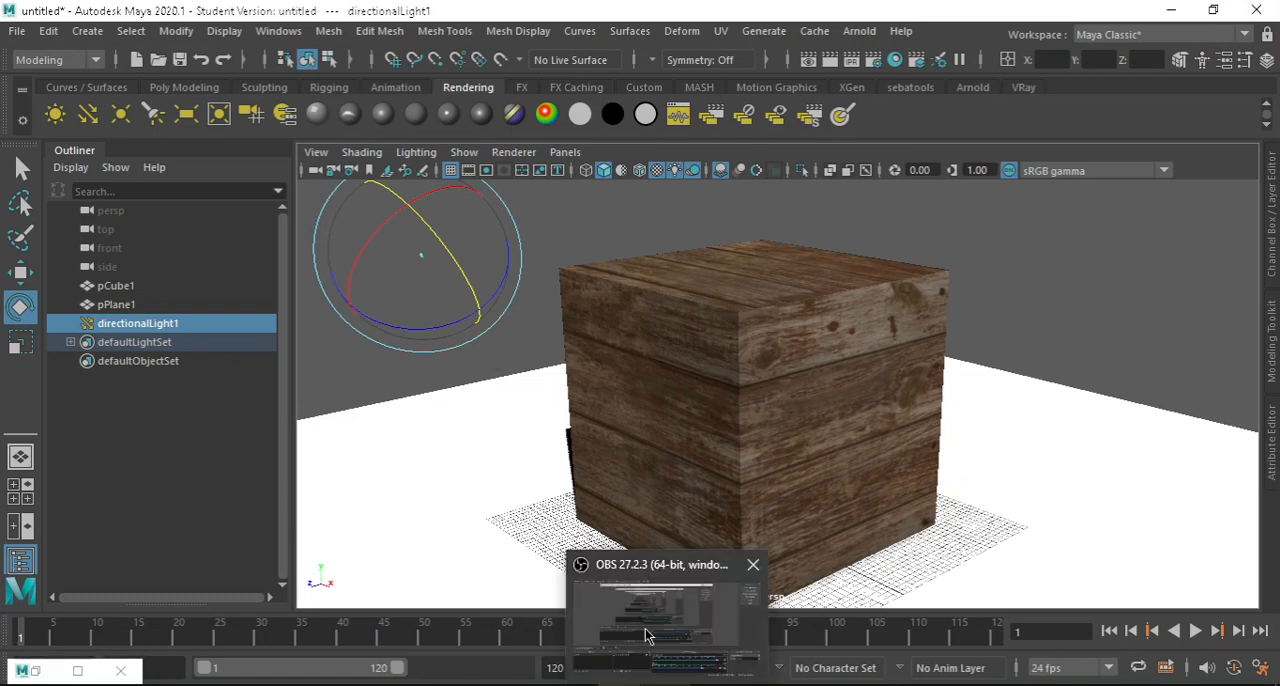
click(724, 344)
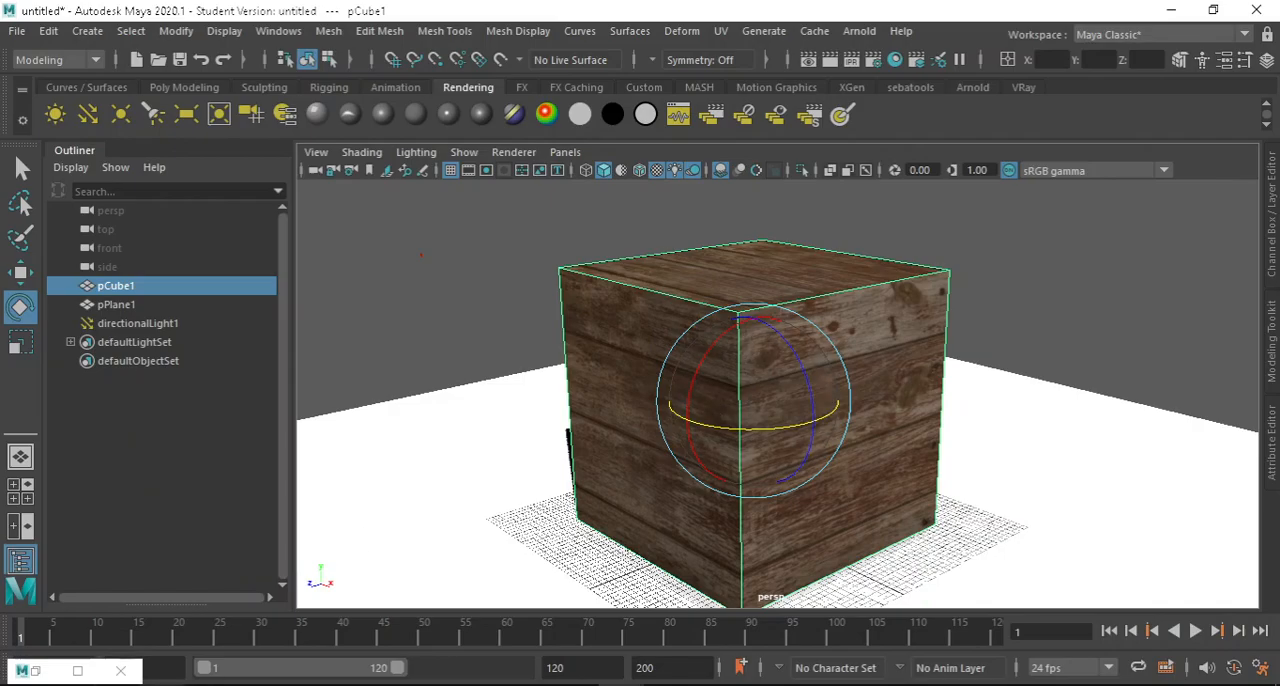
click(70, 684)
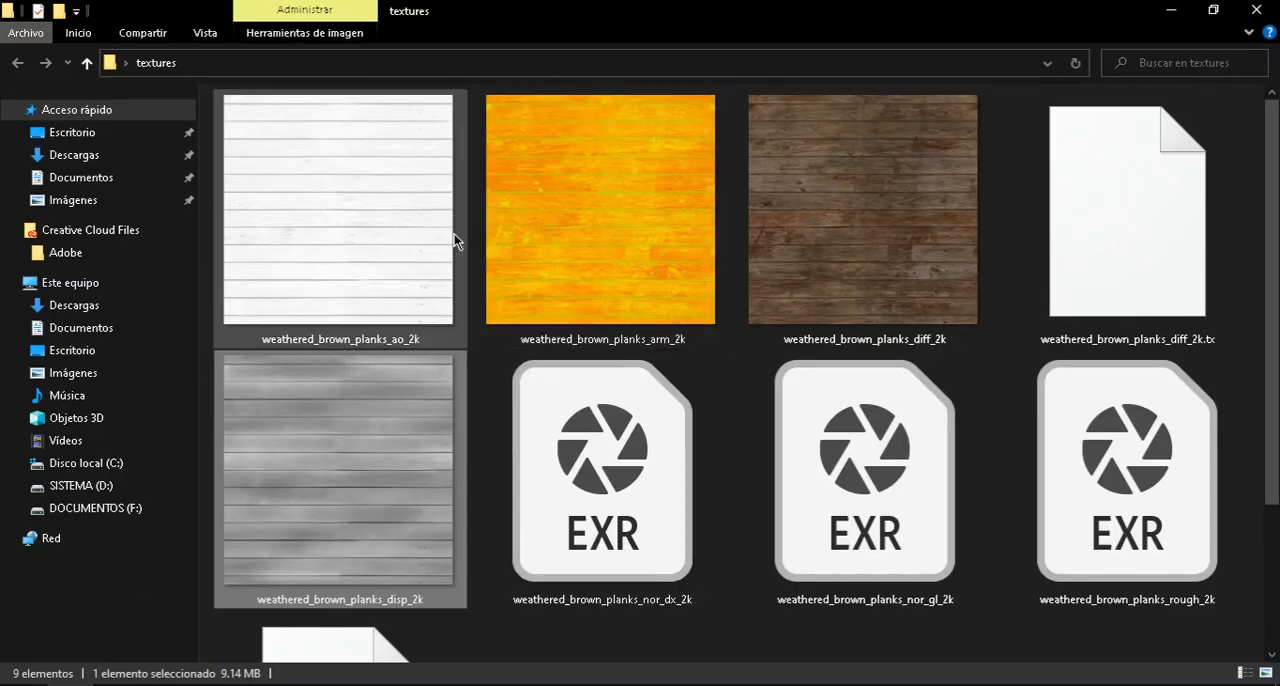
click(856, 203)
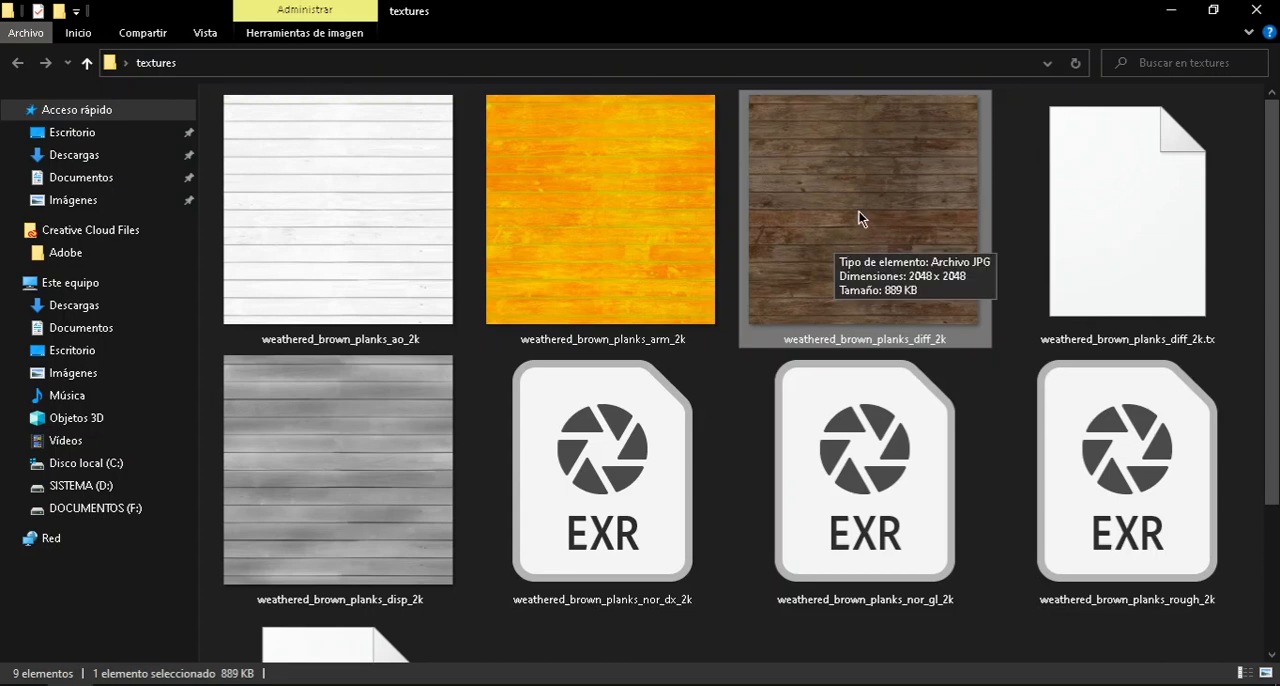
scroll(858, 218, down, 2)
scroll(880, 205, up, 2)
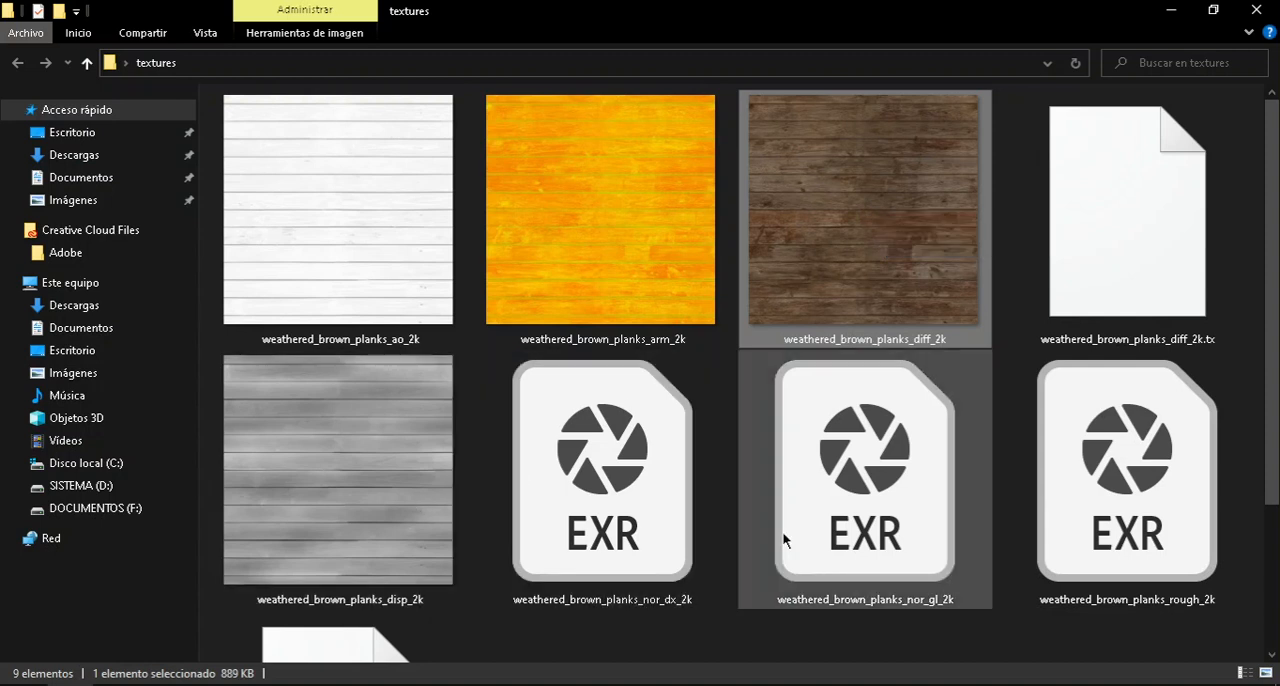
scroll(1081, 468, down, 2)
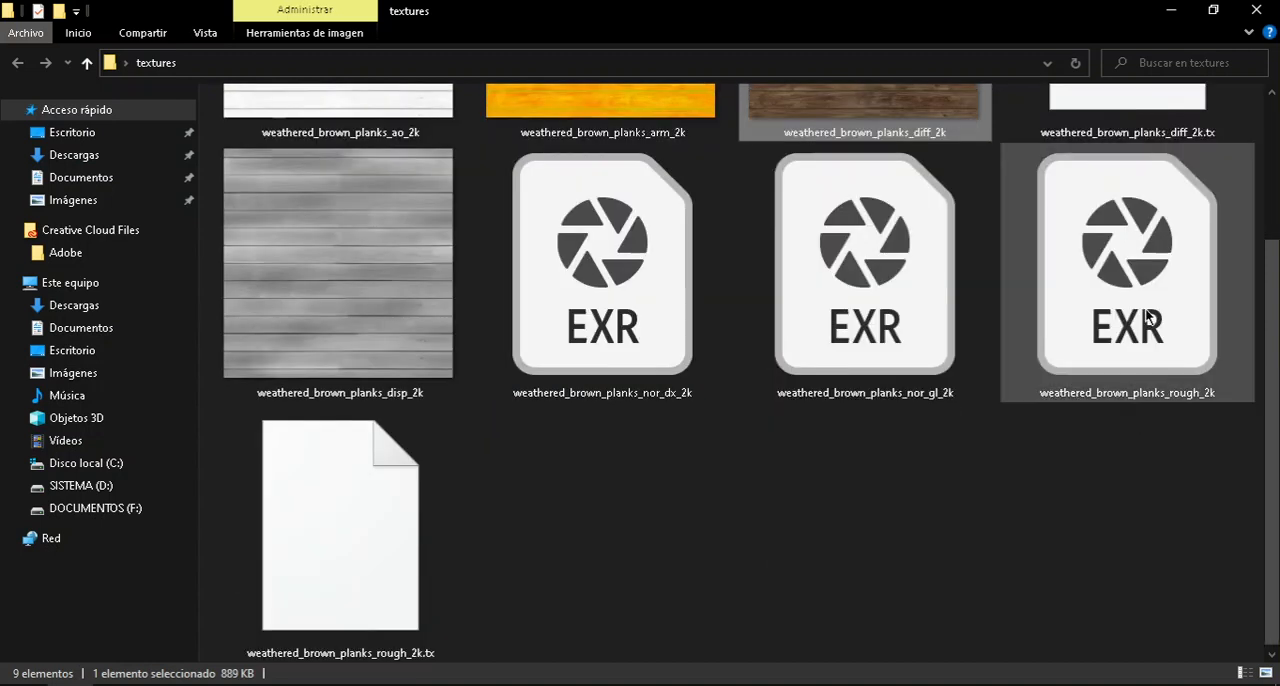
click(886, 307)
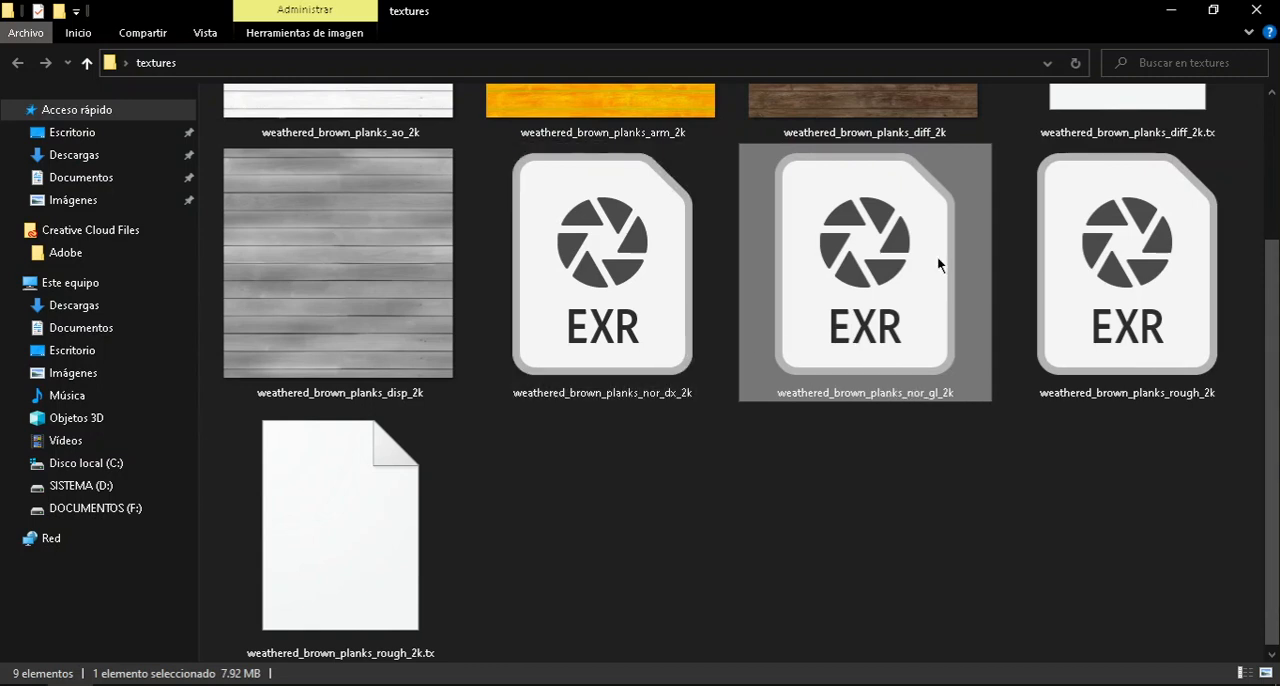
scroll(928, 290, up, 2)
click(1170, 10)
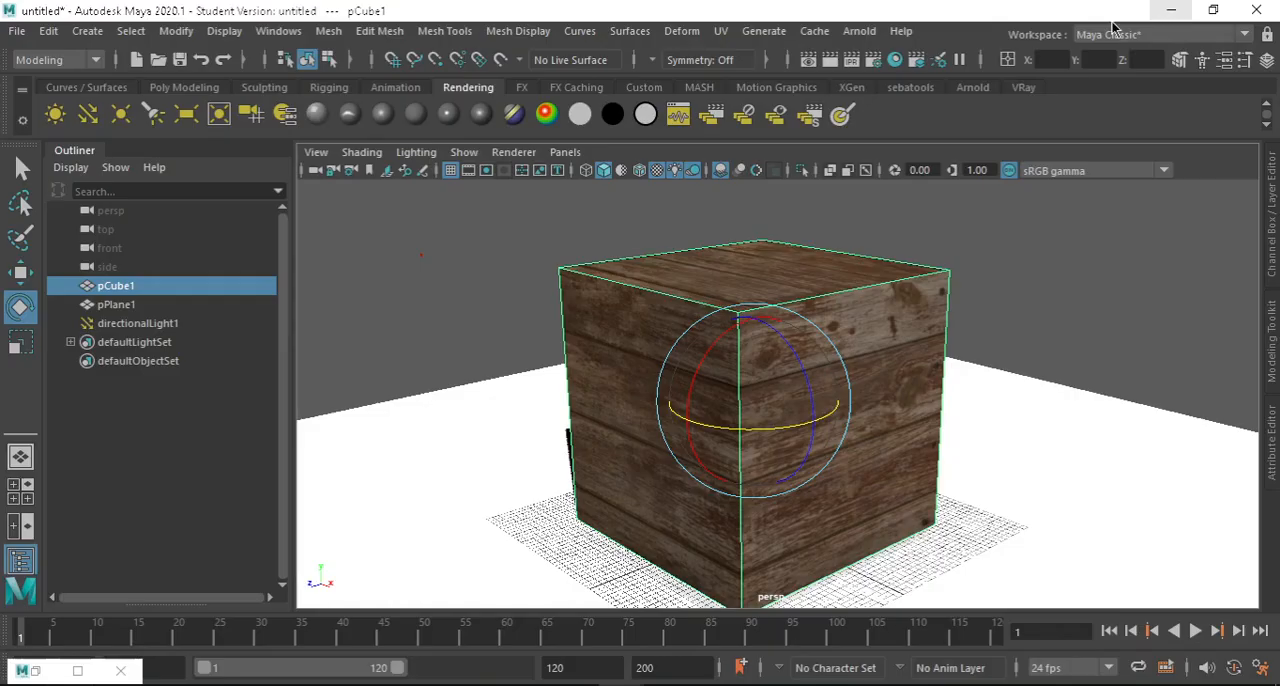
Examine the planks texture on the cube's faces in the perspective view from close up and from several angles.
scroll(814, 378, up, 5)
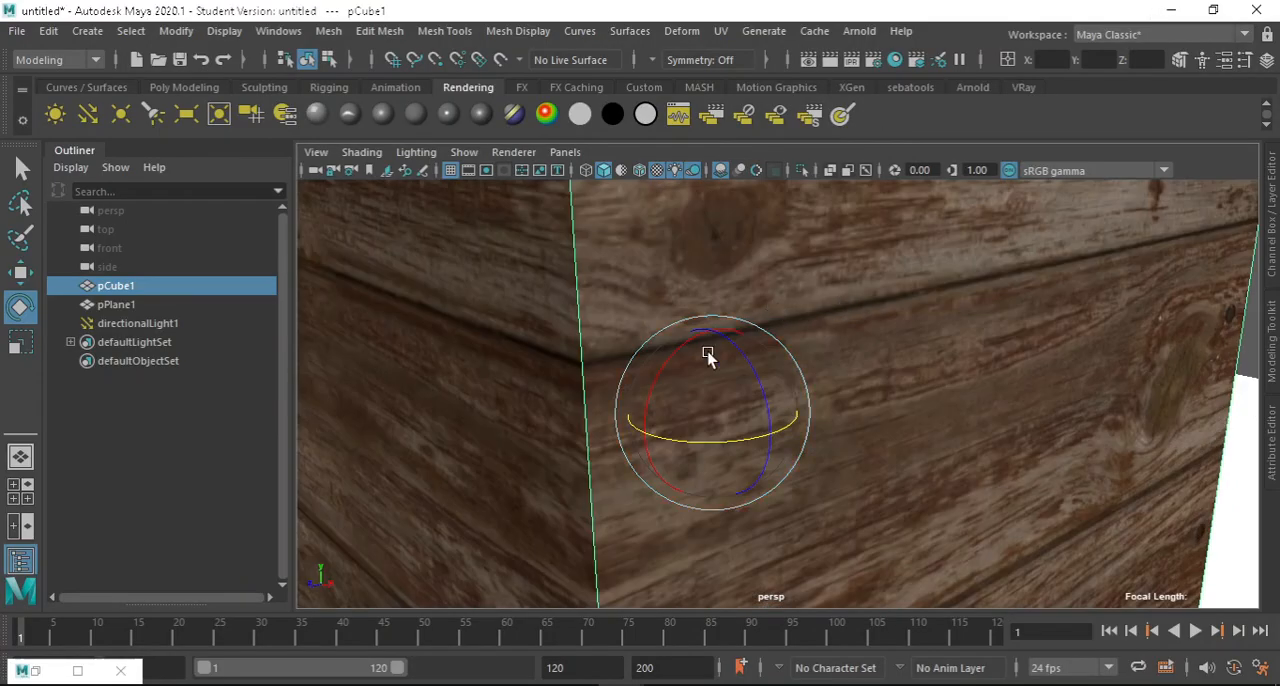
scroll(706, 354, down, 2)
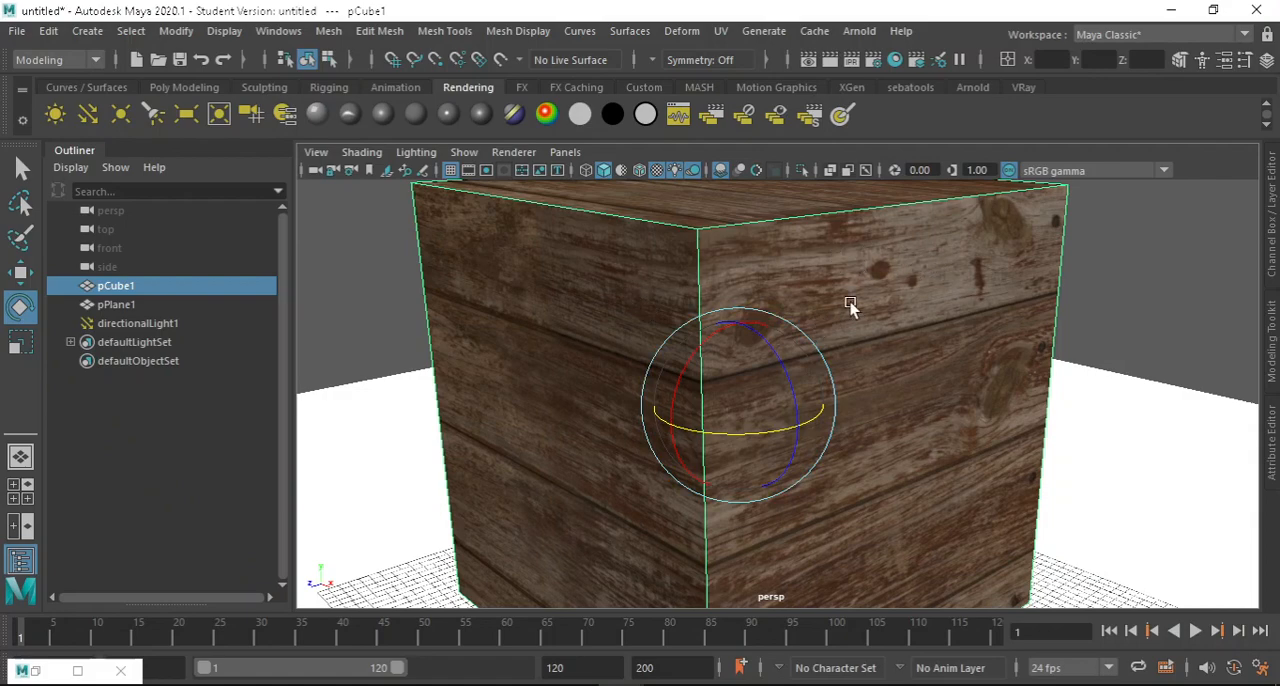
scroll(912, 340, up, 6)
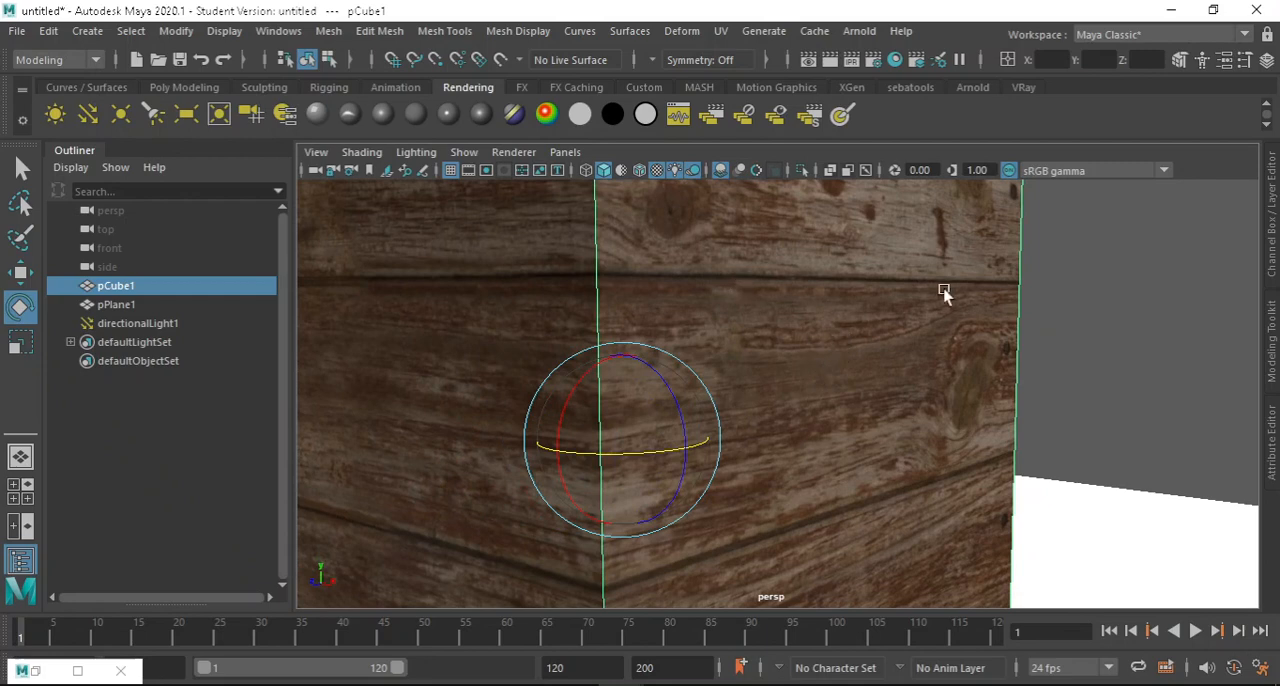
scroll(844, 295, up, 3)
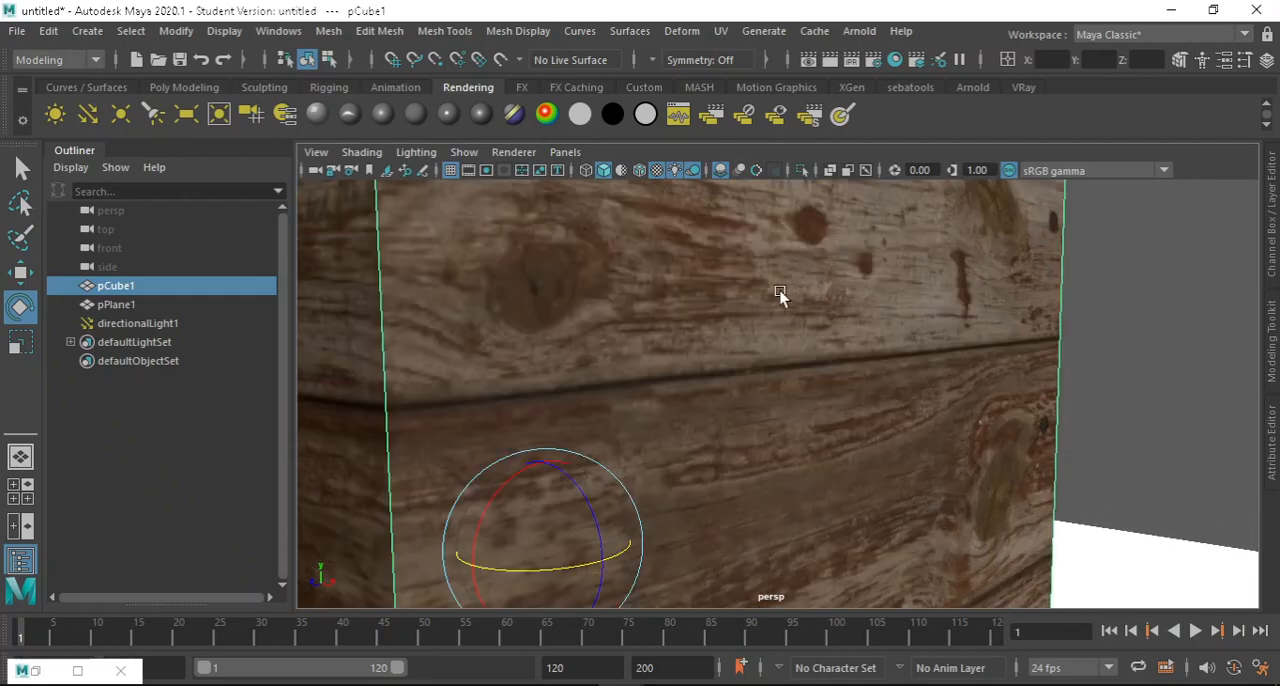
scroll(791, 423, down, 6)
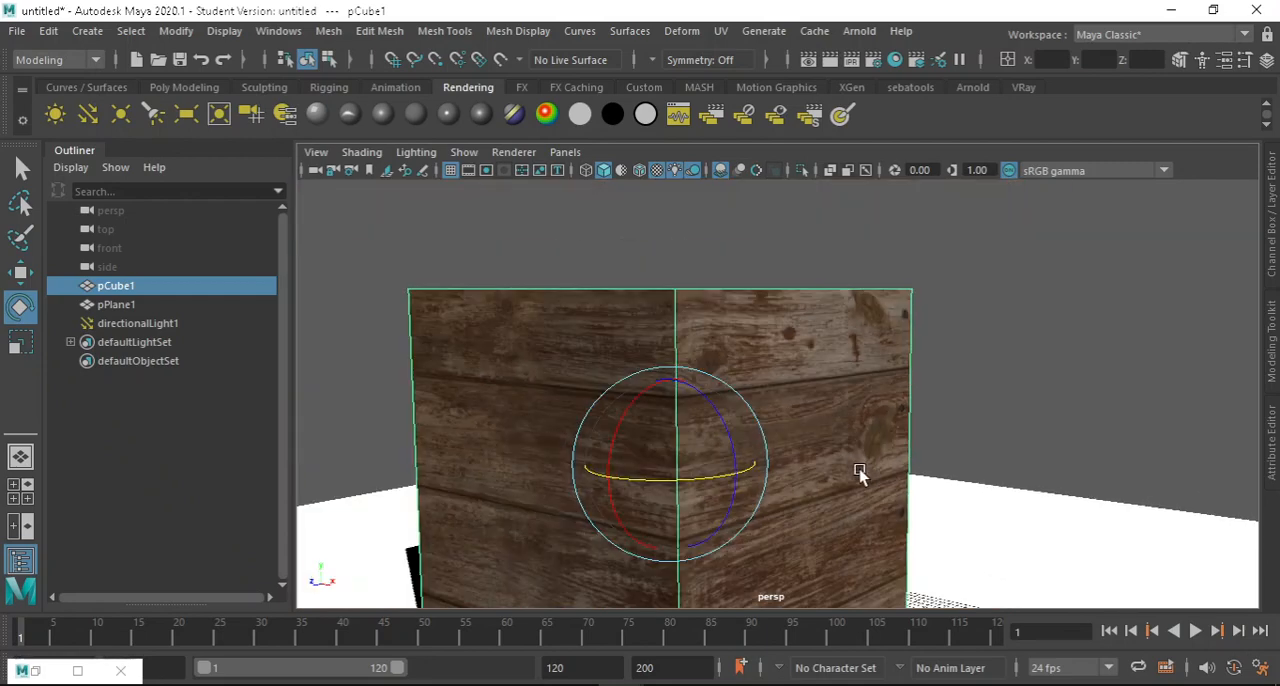
alt+drag(868, 306, 880, 340)
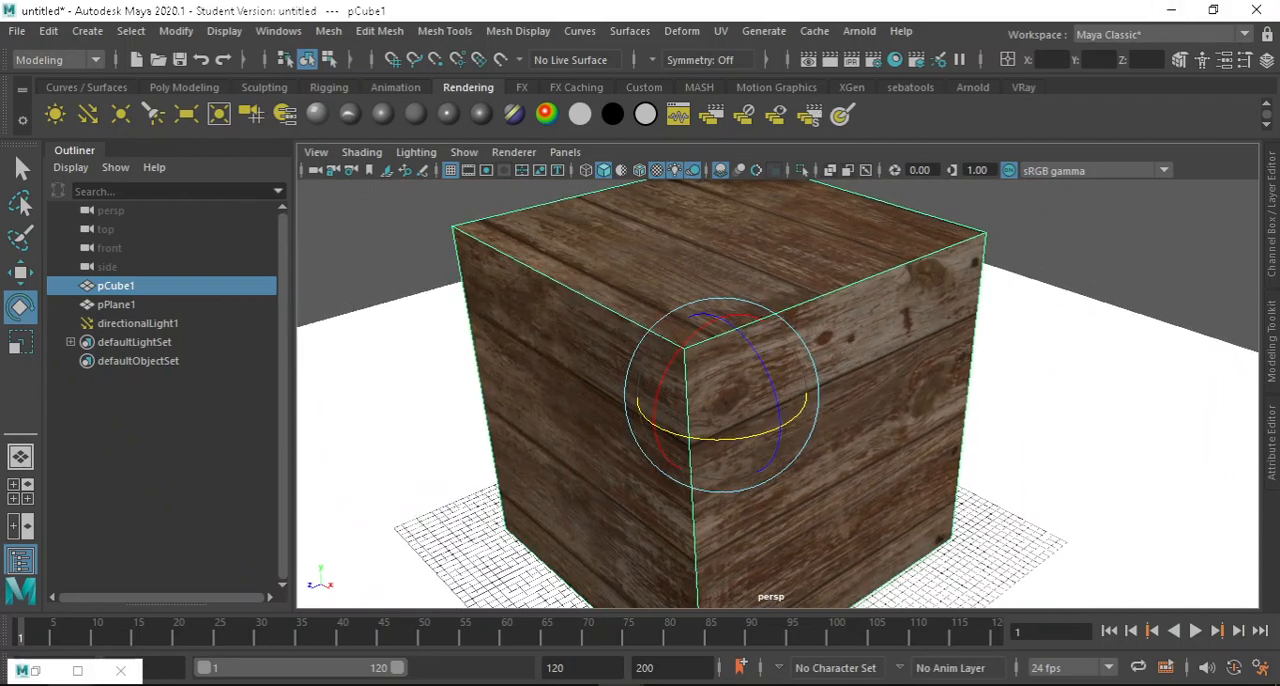
Restore the Hypershade and look through the attribute sections of aiStandardSurface1 from Base to Extra Attributes.
click(78, 670)
scroll(708, 514, down, 2)
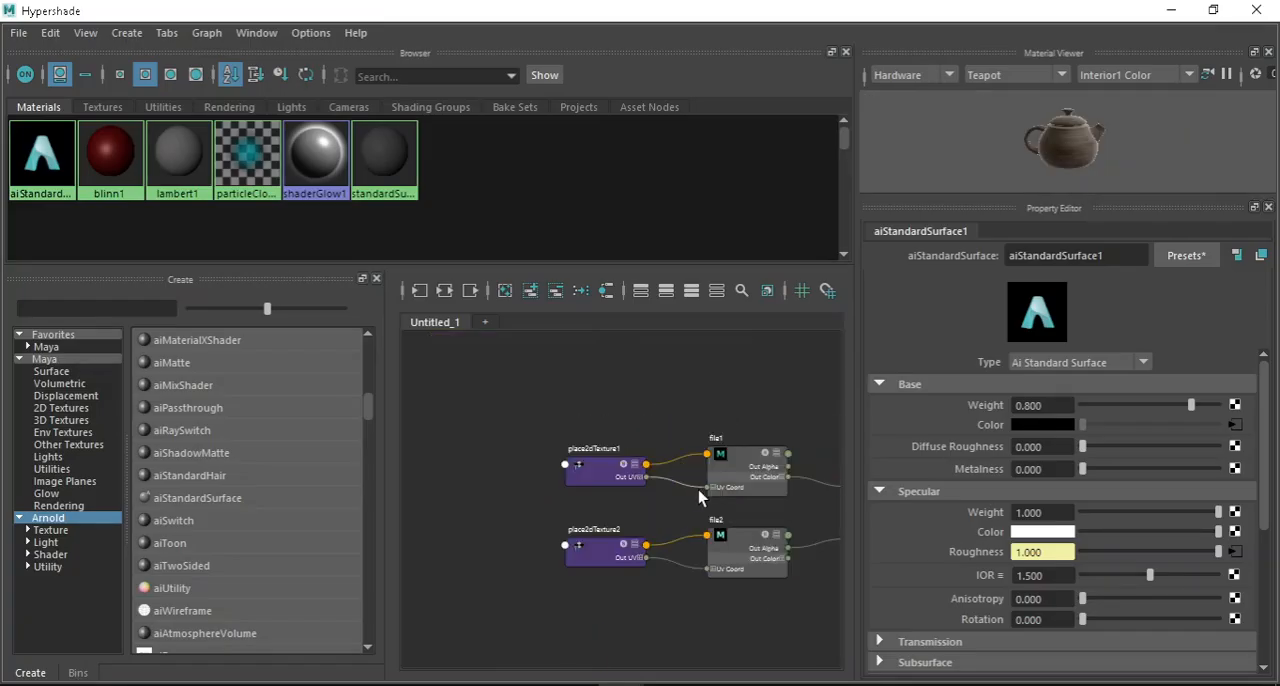
alt+middle_drag(744, 429, 563, 280)
scroll(732, 531, up, 2)
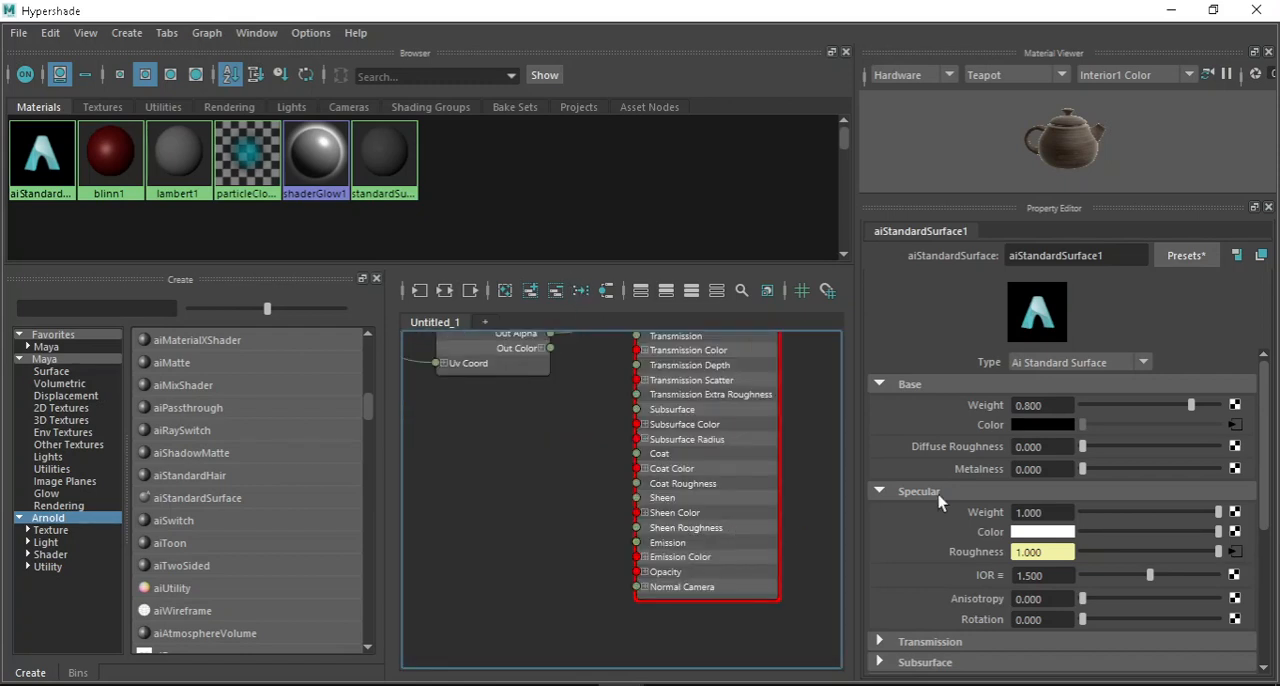
scroll(1107, 548, down, 2)
scroll(1074, 517, down, 2)
scroll(1074, 517, up, 3)
scroll(1044, 432, down, 3)
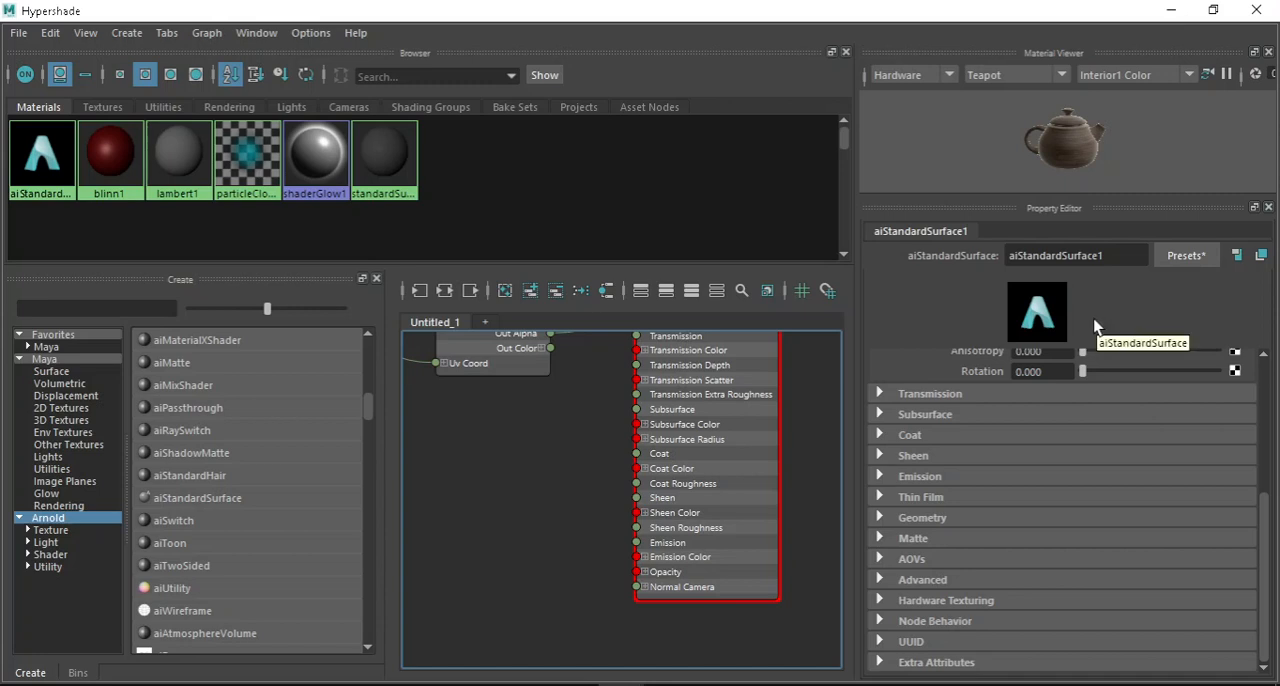
Examine the input ports of the aiStandardSurface1 node in the graph, from Base down to Normal Camera.
scroll(653, 578, up, 2)
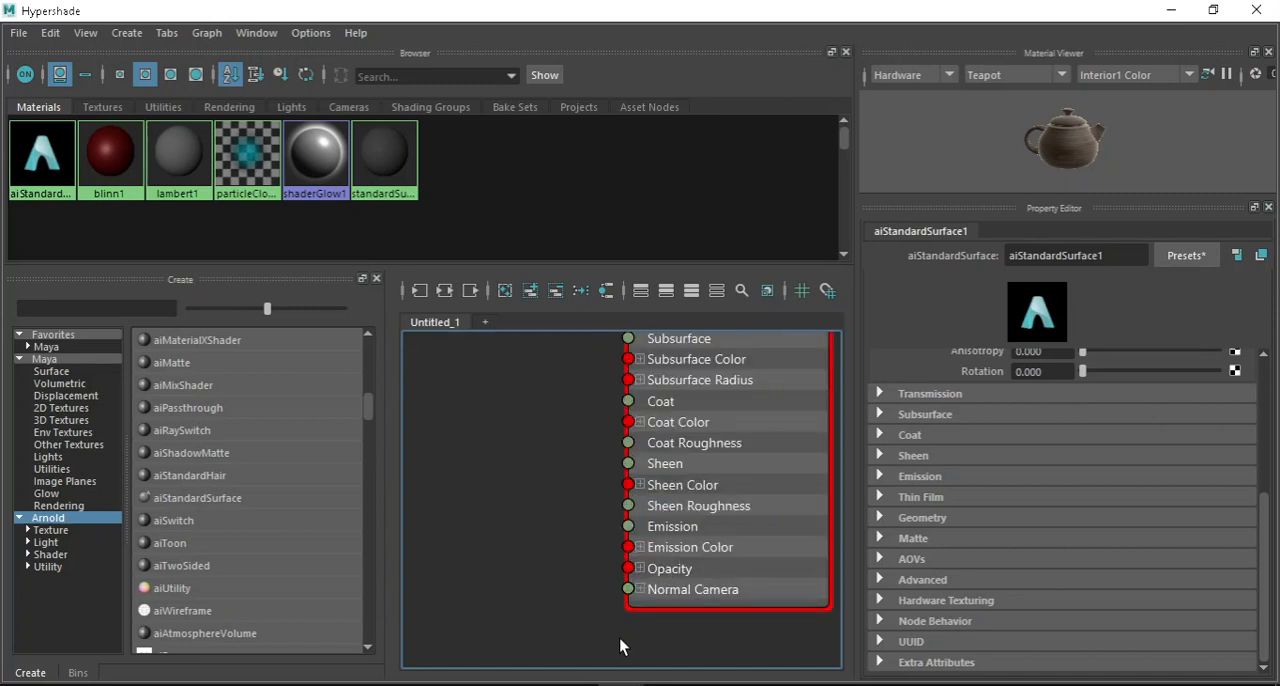
scroll(670, 630, down, 3)
scroll(717, 443, up, 3)
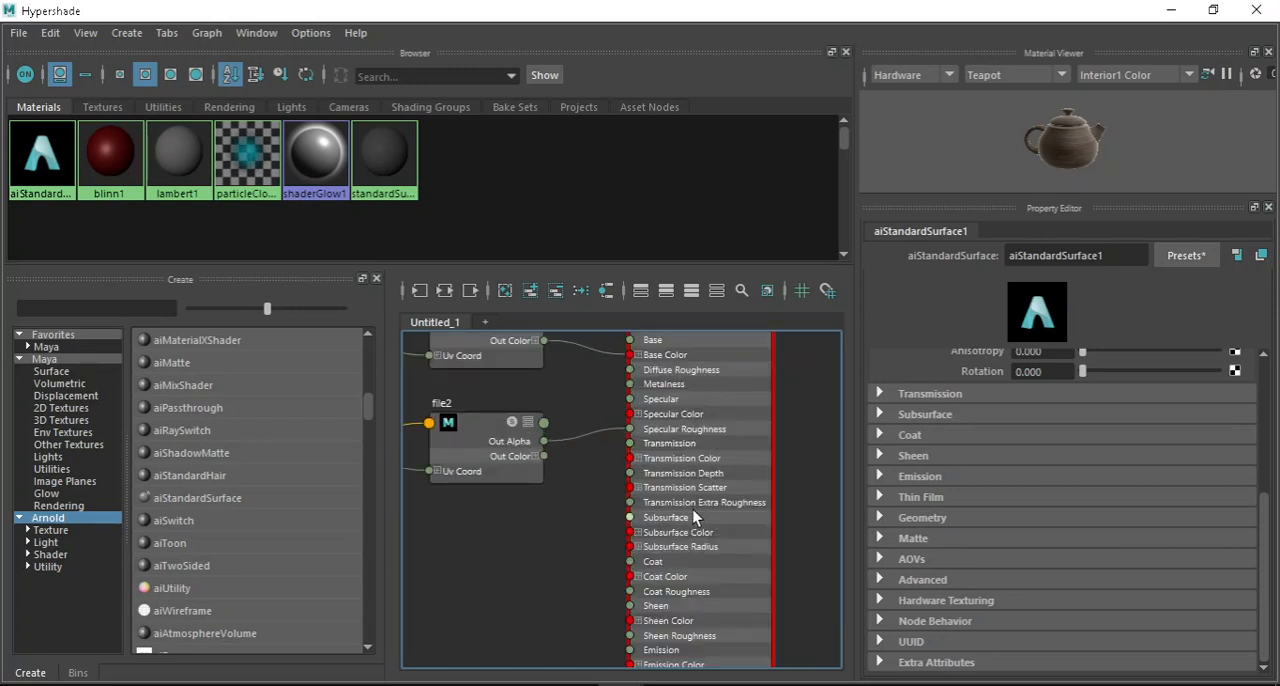
scroll(776, 495, up, 1)
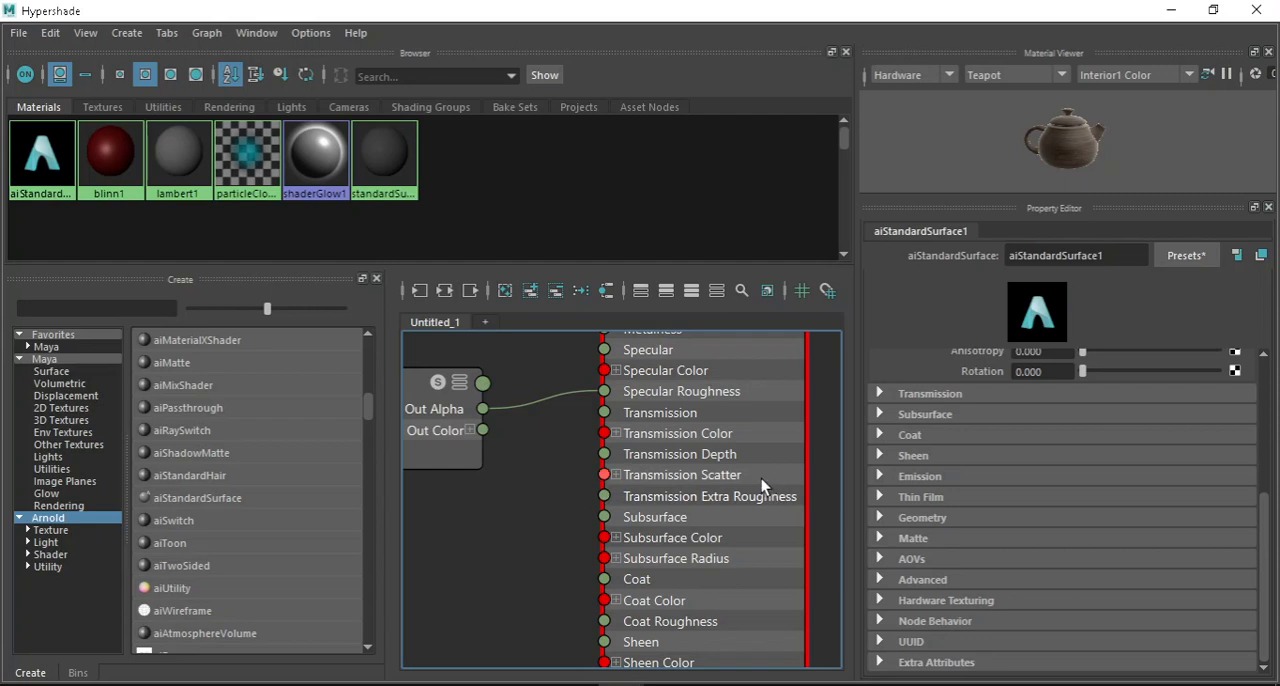
scroll(761, 478, down, 1)
scroll(722, 525, down, 3)
scroll(718, 500, up, 3)
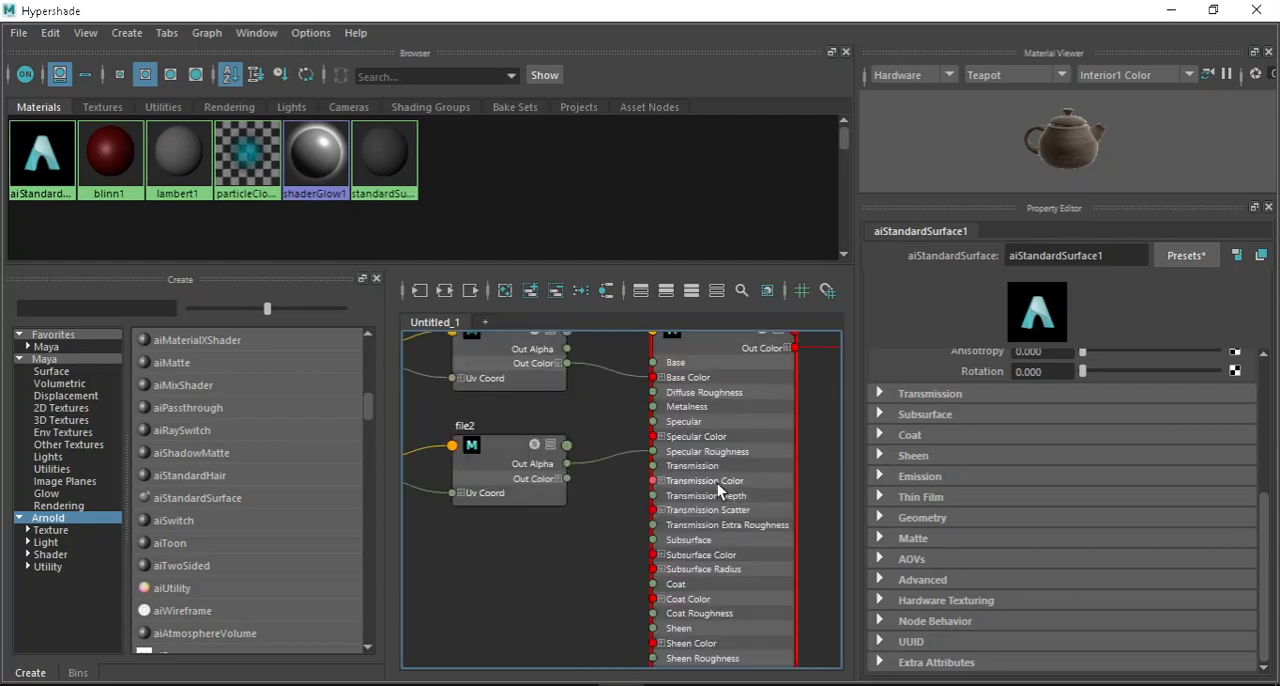
scroll(715, 415, up, 1)
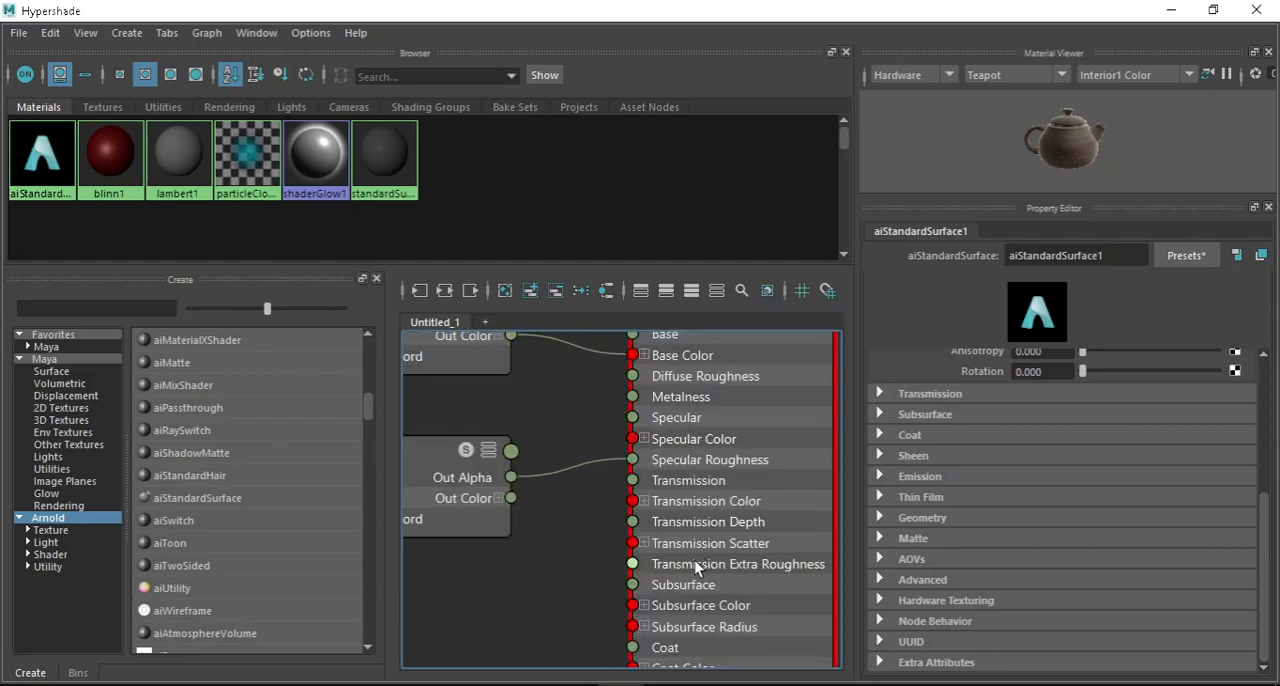
alt+middle_drag(787, 525, 729, 374)
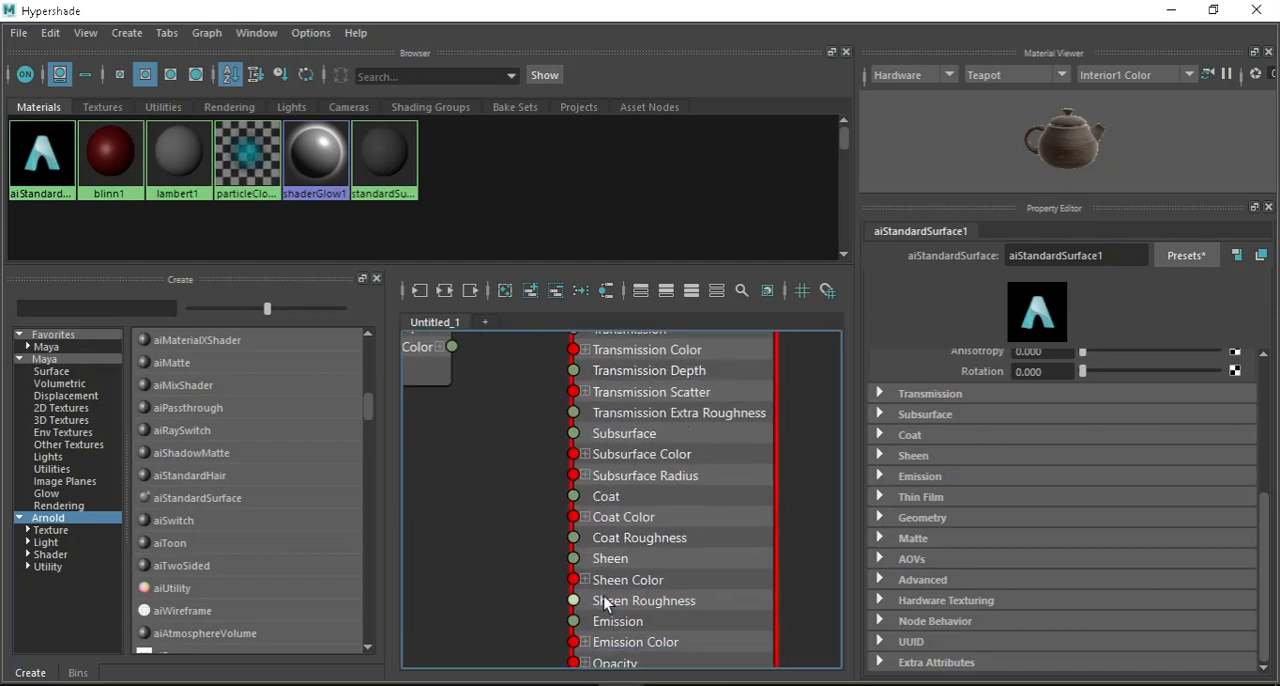
alt+middle_drag(646, 563, 656, 487)
key(a)
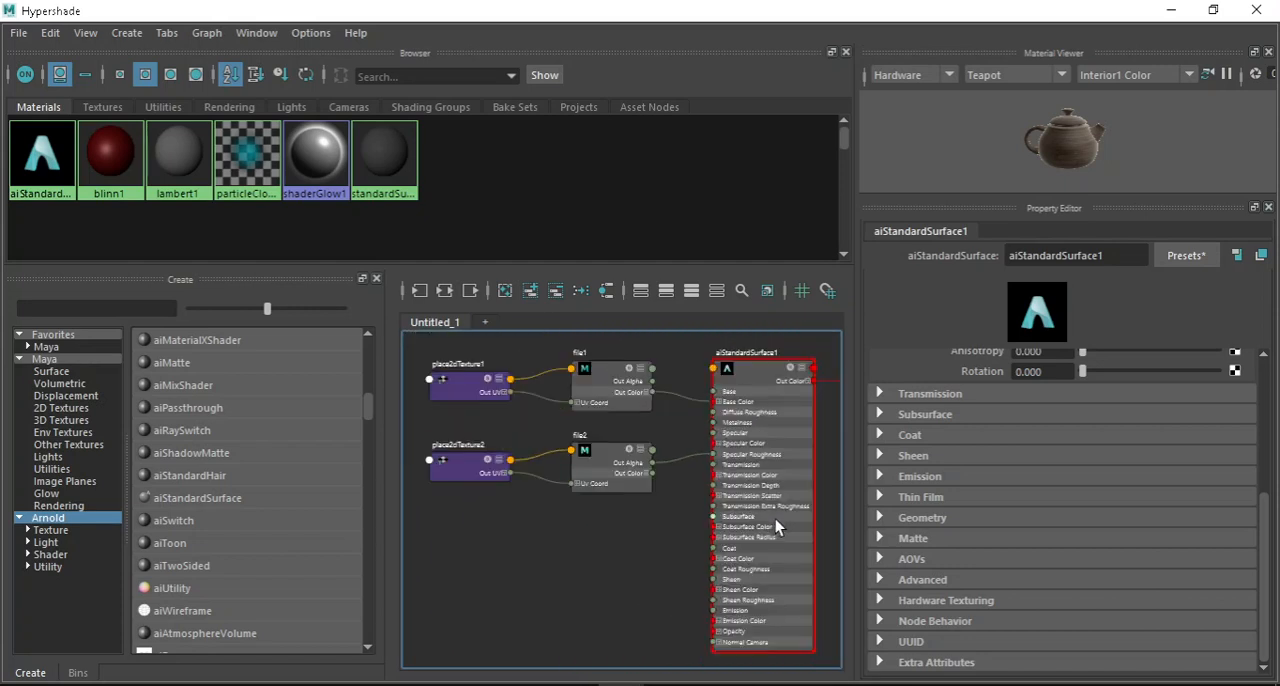
alt+middle_drag(660, 445, 688, 495)
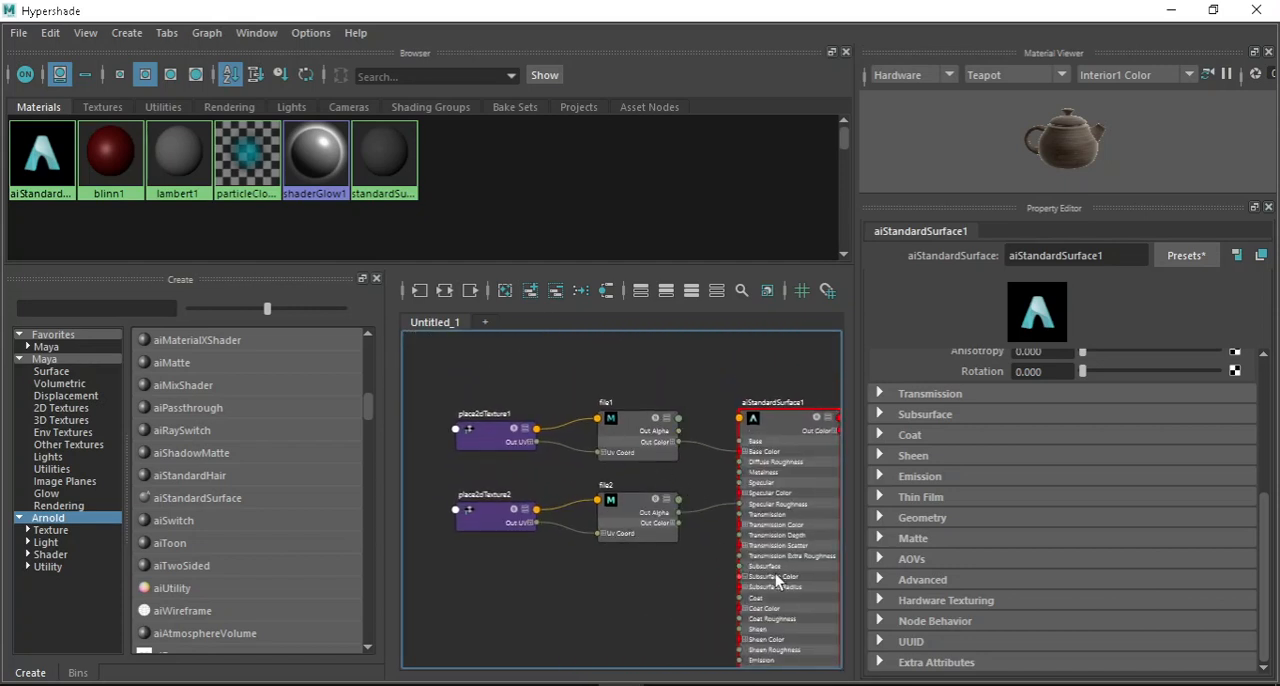
alt+middle_drag(775, 573, 600, 484)
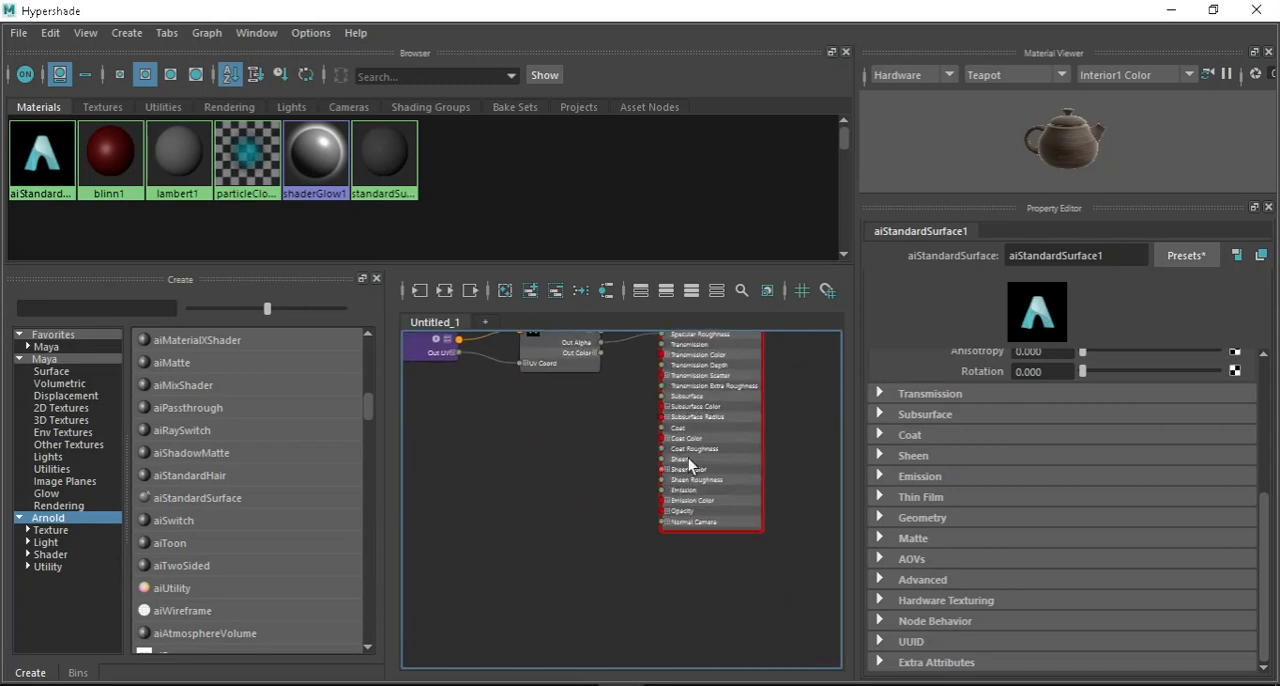
alt+middle_drag(705, 415, 723, 532)
scroll(753, 450, up, 1)
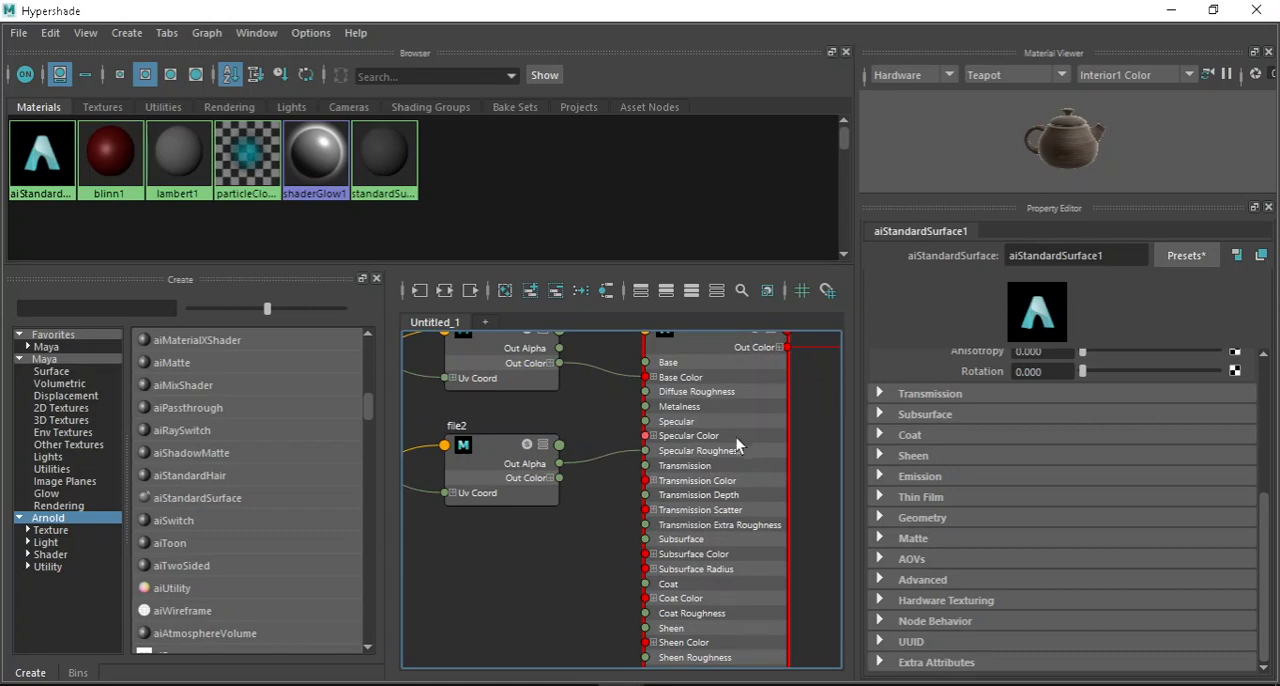
Select the aiStandardSurface1 node in the shading network and expand its Geometry attributes to expose Bump Mapping.
key(a)
key(F10)
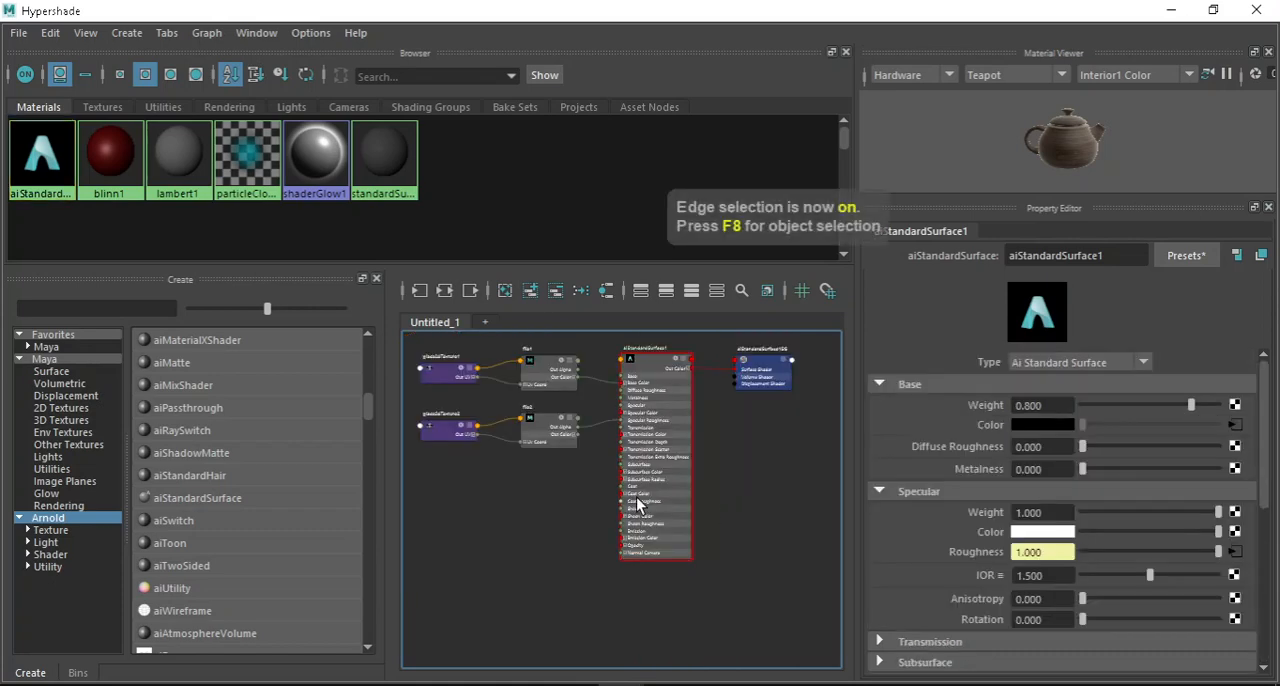
scroll(636, 497, up, 3)
scroll(656, 540, down, 4)
scroll(695, 500, up, 1)
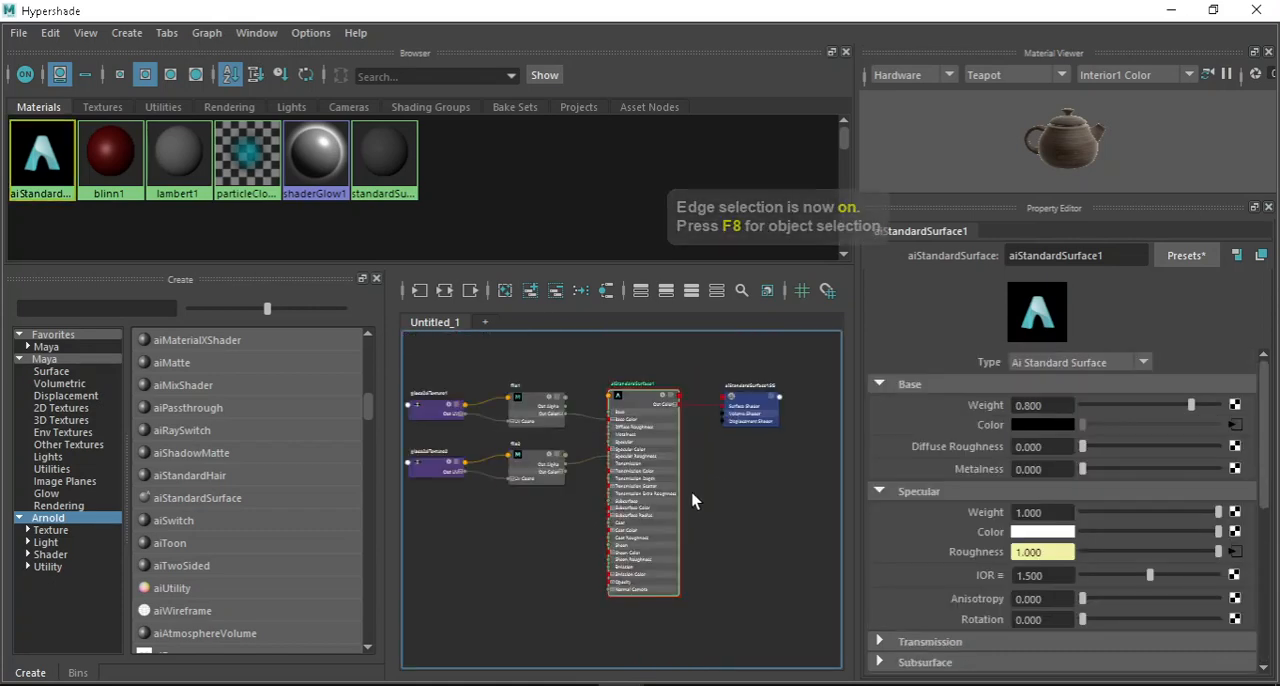
scroll(693, 500, up, 3)
scroll(711, 445, down, 5)
scroll(700, 470, up, 4)
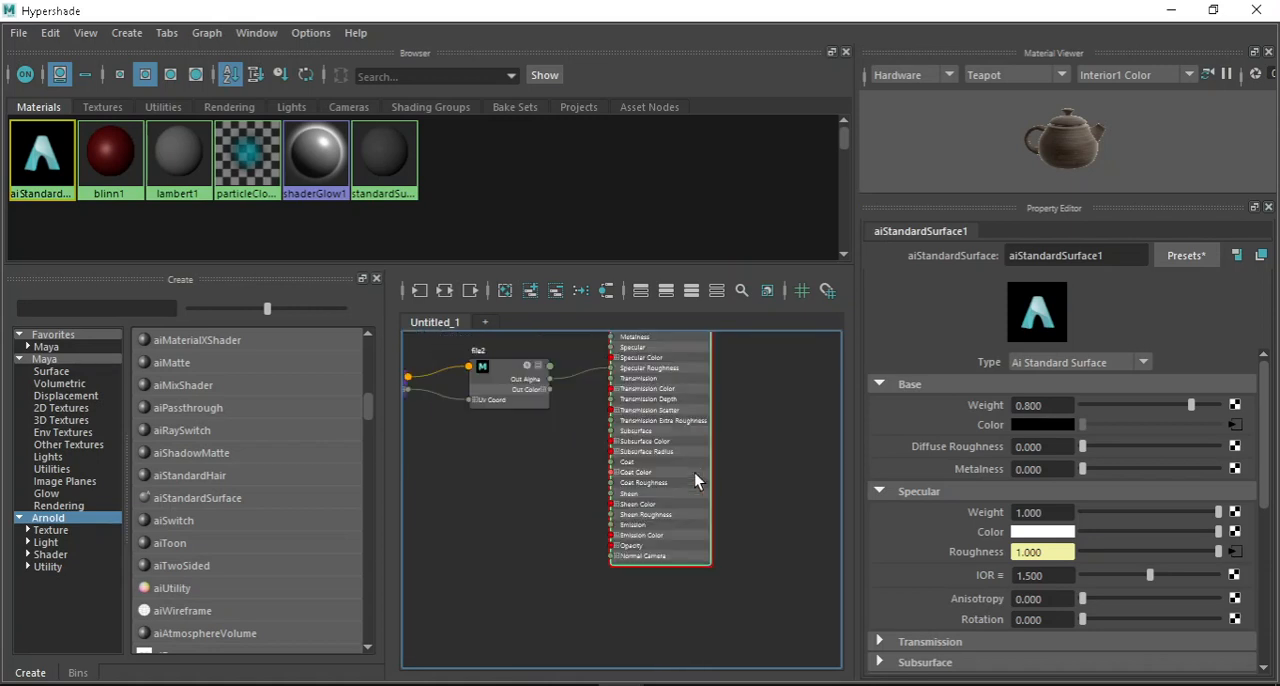
scroll(762, 590, down, 3)
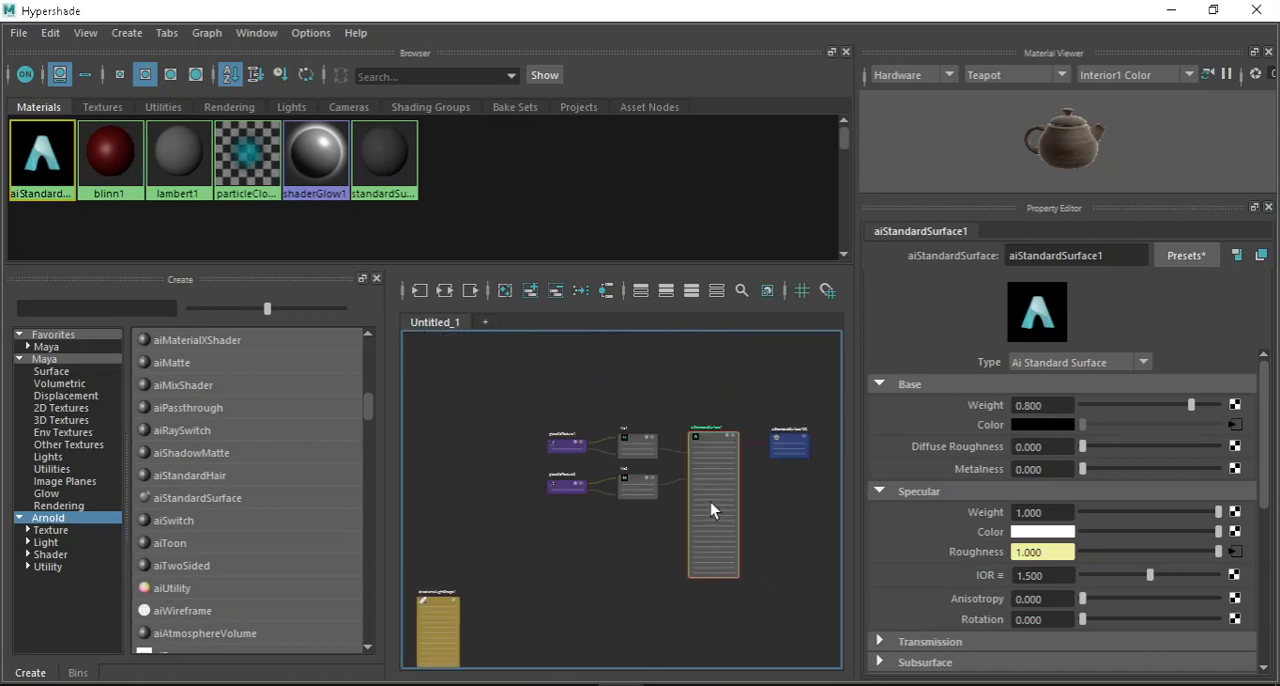
scroll(660, 470, up, 3)
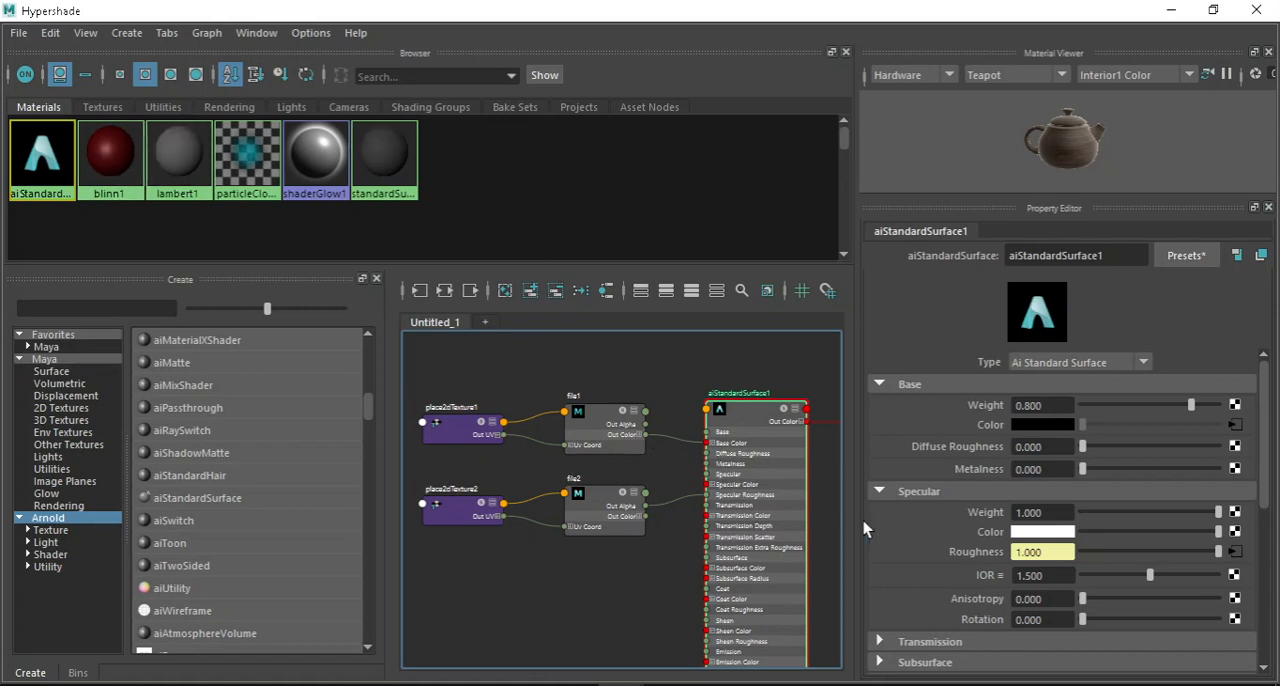
scroll(1011, 466, down, 5)
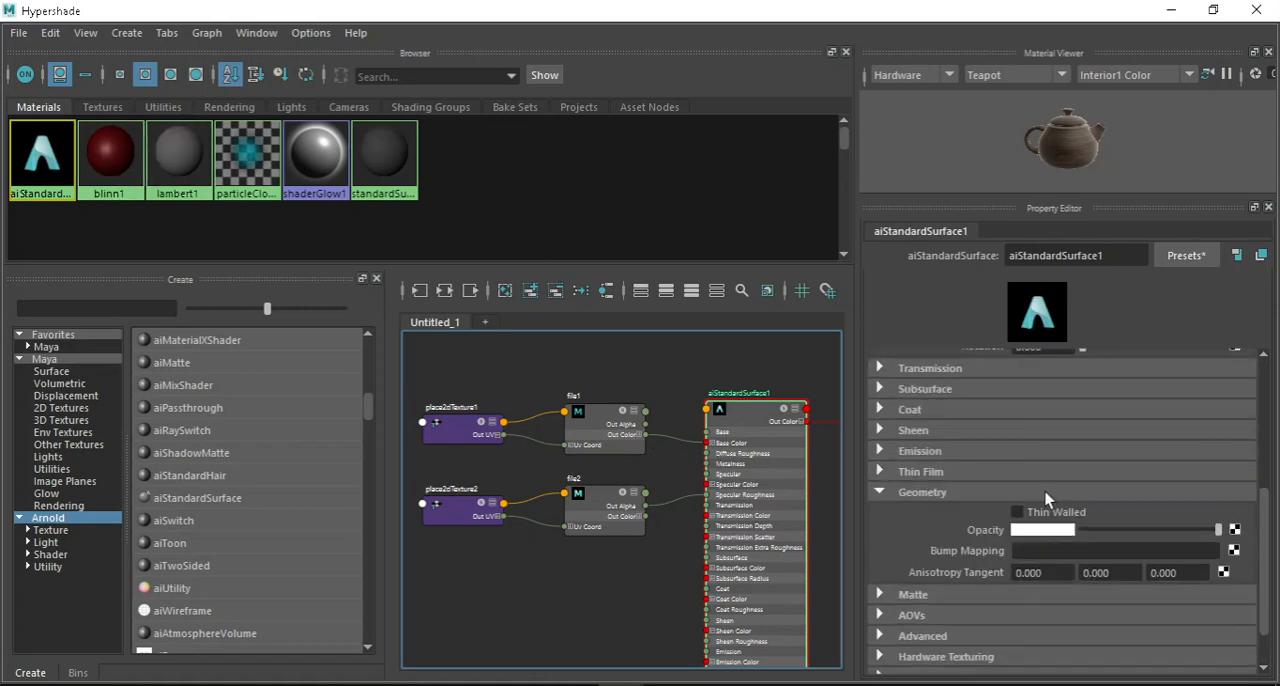
Connect a new File texture to the Bump Mapping attribute in aiStandardSurface1's Geometry section.
scroll(1045, 492, up, 10)
scroll(900, 460, down, 15)
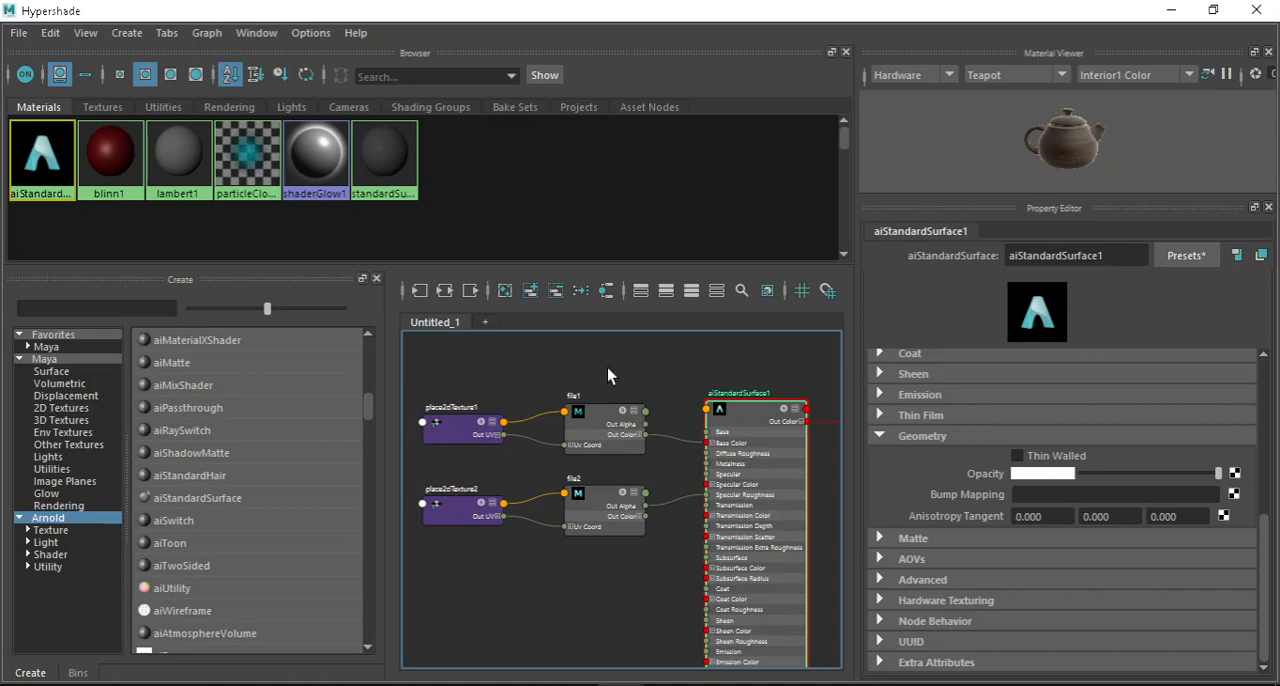
click(876, 436)
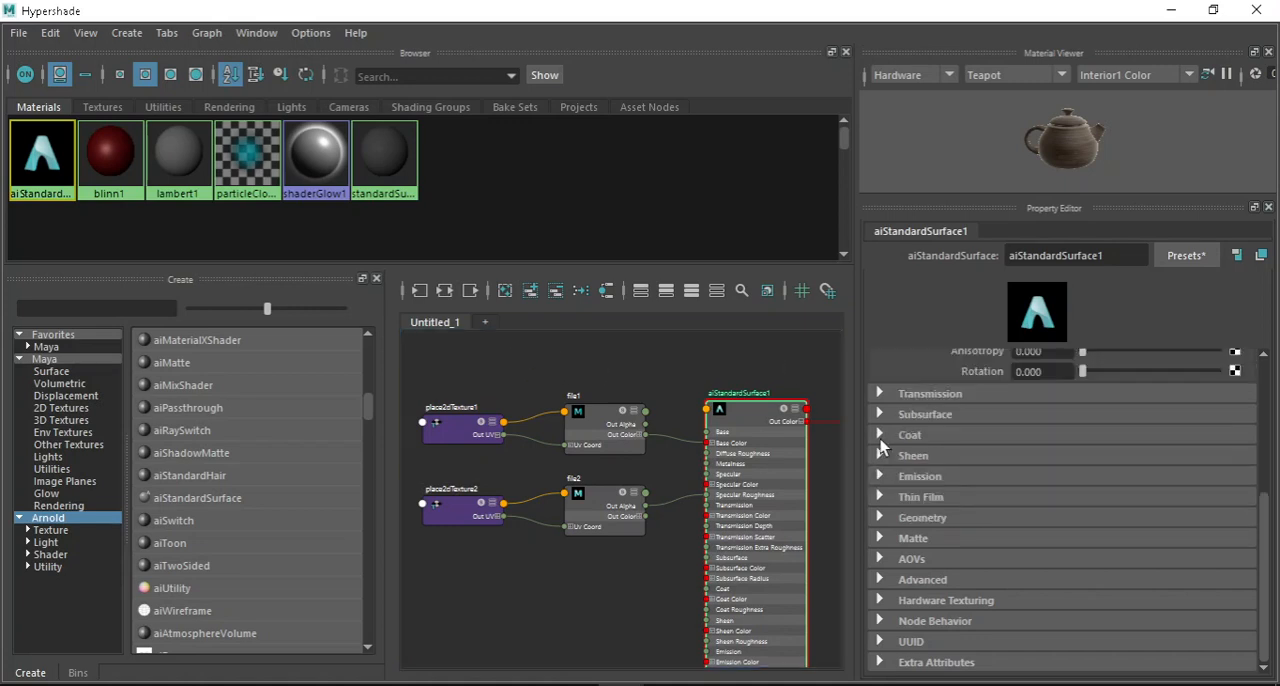
click(878, 518)
scroll(978, 521, down, 3)
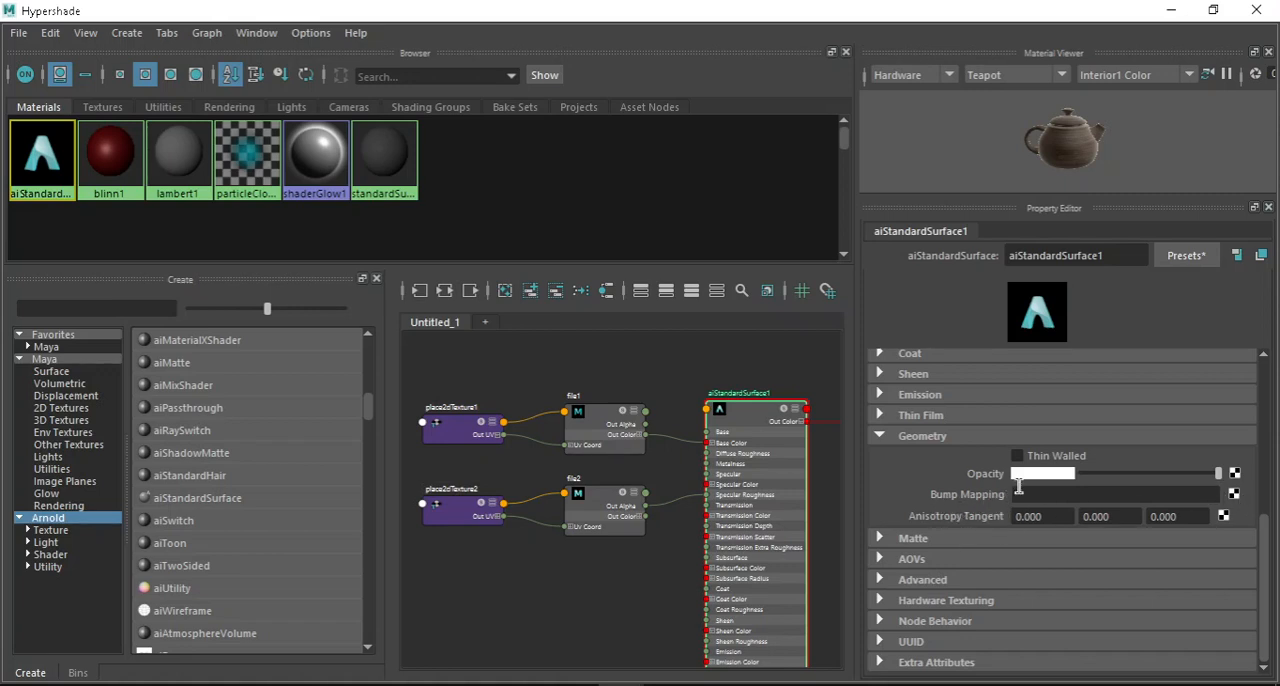
click(1234, 494)
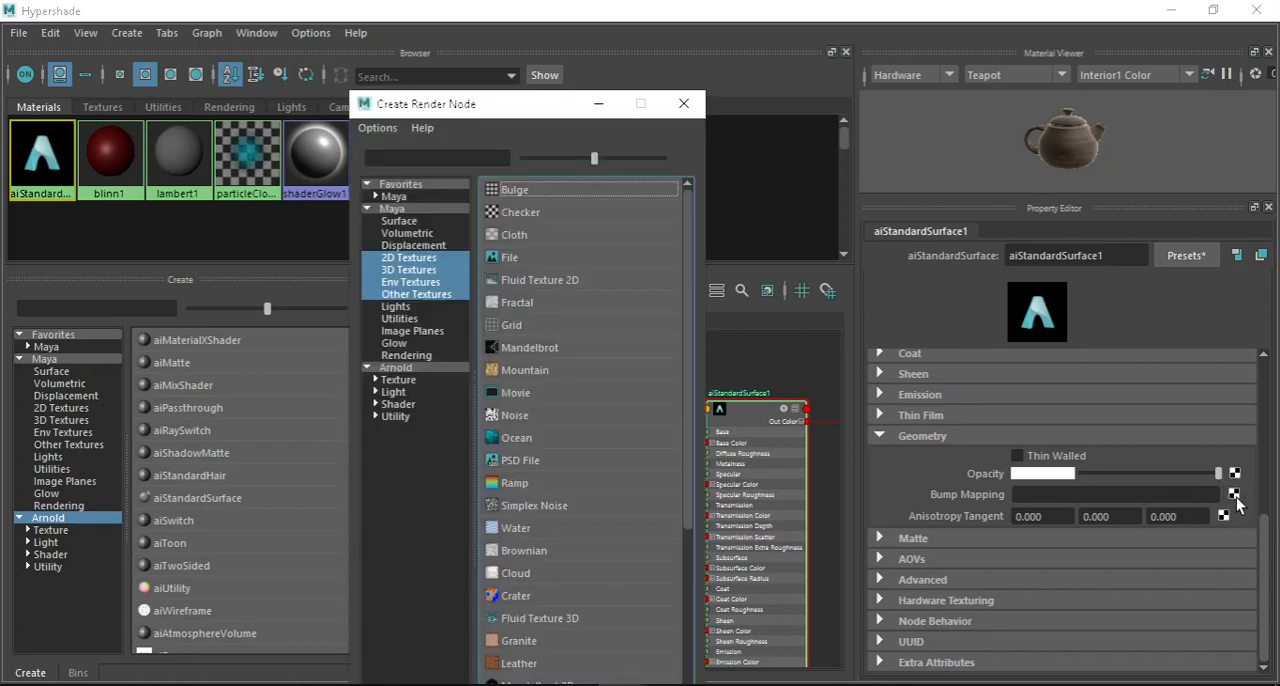
click(535, 259)
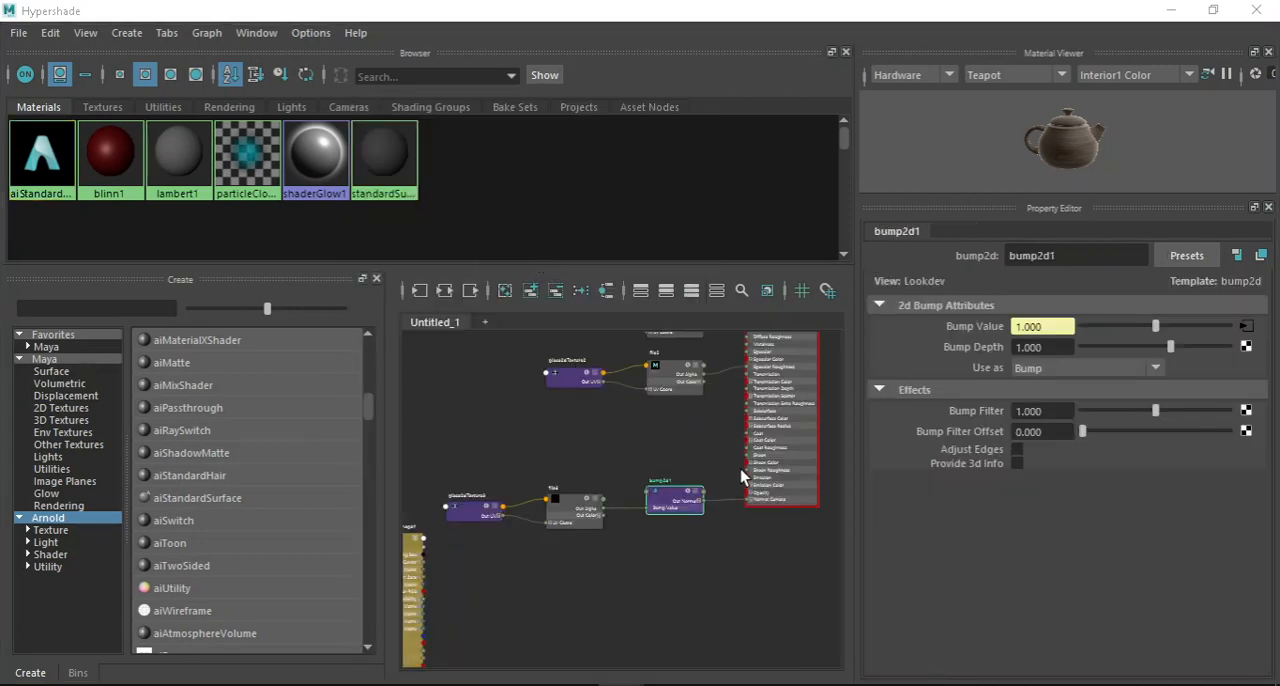
Examine the new place2dTexture3, file3 and bump2d1 nodes and their connection to the material's Normal Camera input.
scroll(764, 493, up, 4)
scroll(720, 571, down, 3)
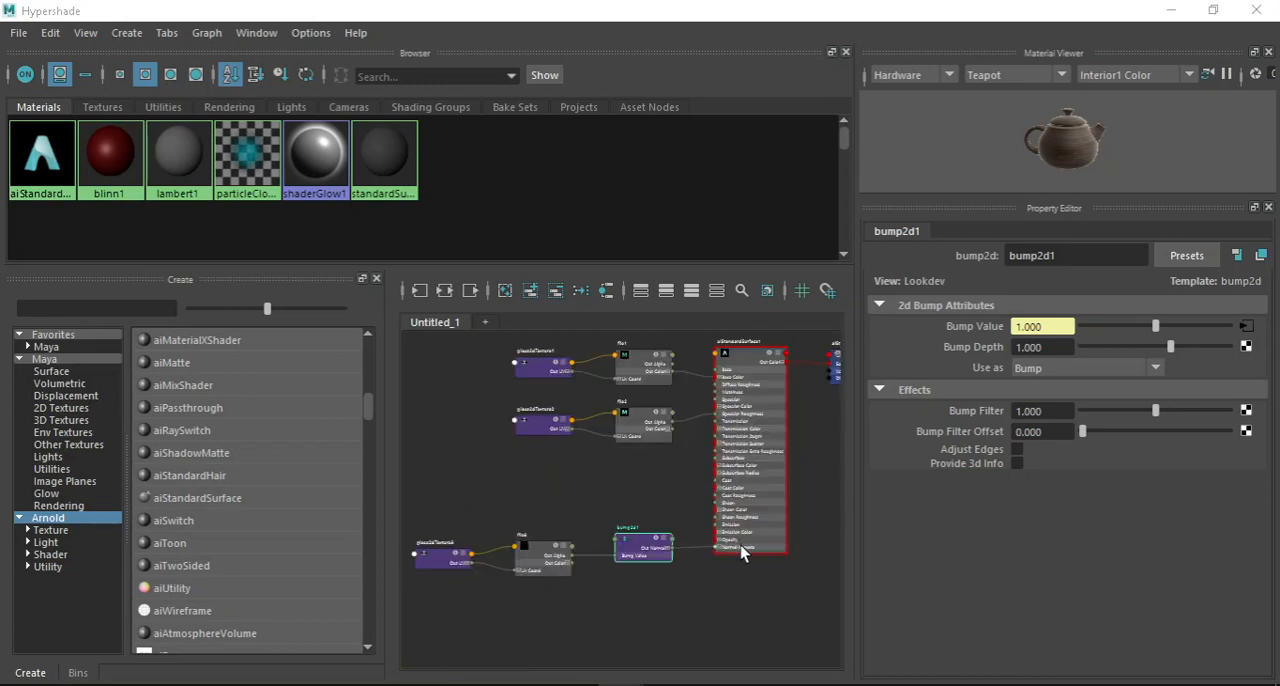
scroll(743, 551, up, 3)
scroll(757, 551, down, 2)
scroll(640, 528, up, 3)
scroll(548, 548, down, 3)
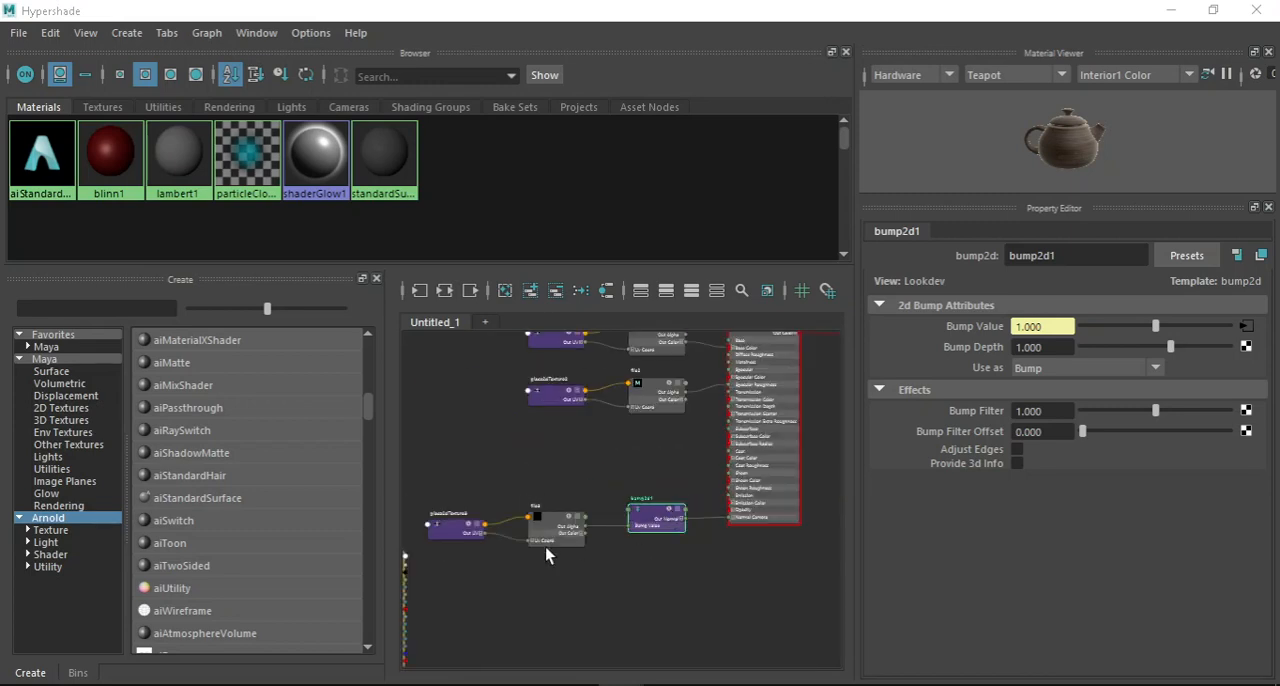
scroll(472, 526, up, 3)
scroll(620, 481, down, 3)
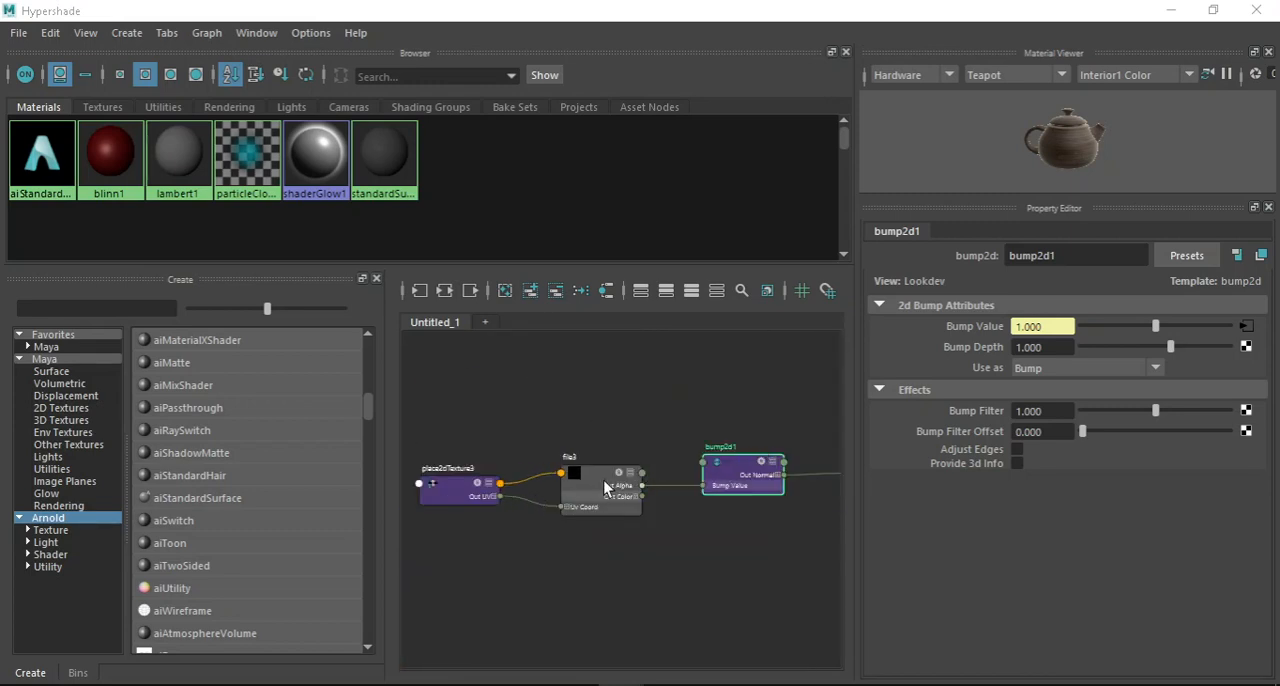
scroll(620, 482, down, 3)
scroll(700, 472, up, 3)
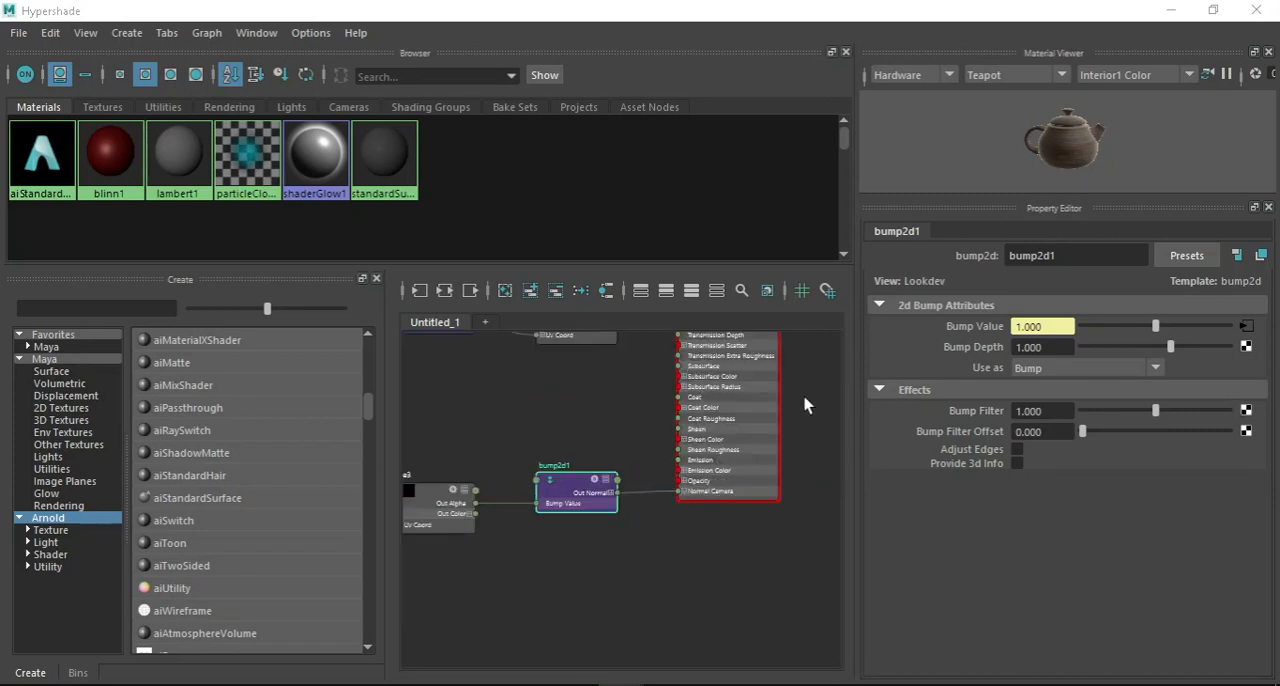
scroll(611, 454, down, 3)
scroll(710, 480, up, 3)
scroll(671, 527, down, 1)
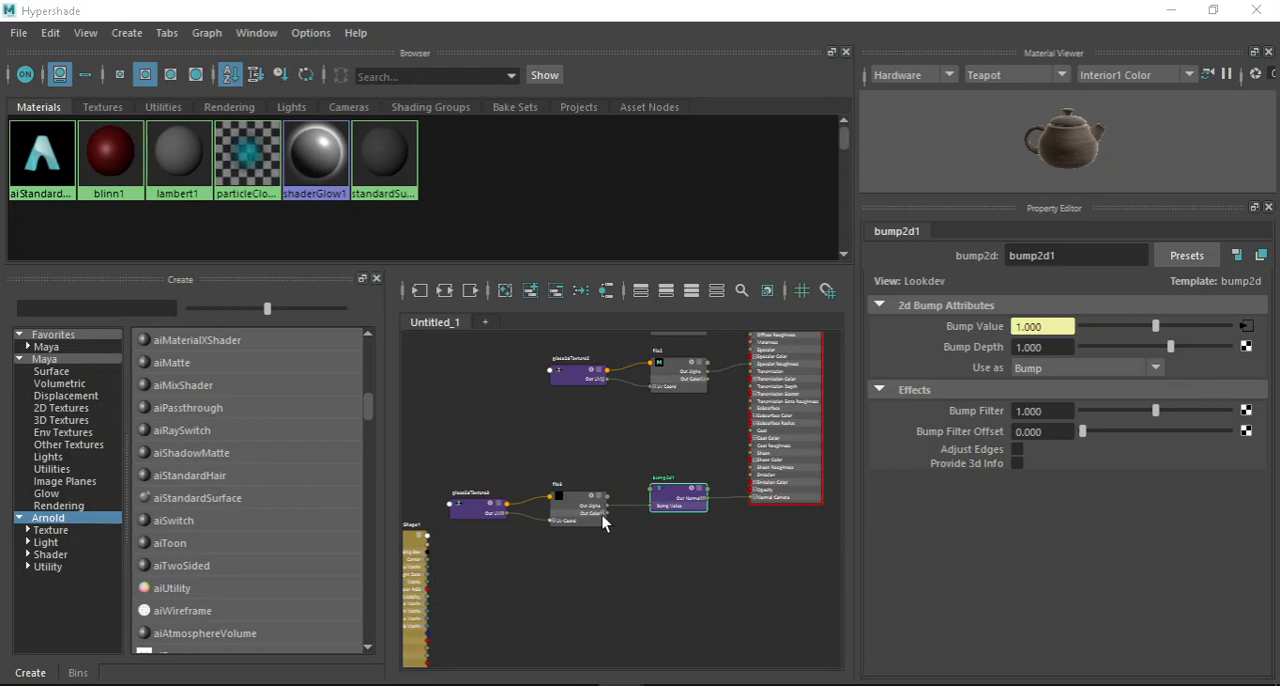
Load weathered_brown_planks_nor_dx_2k.exr from the textures folder as the image of the file3 node.
click(577, 503)
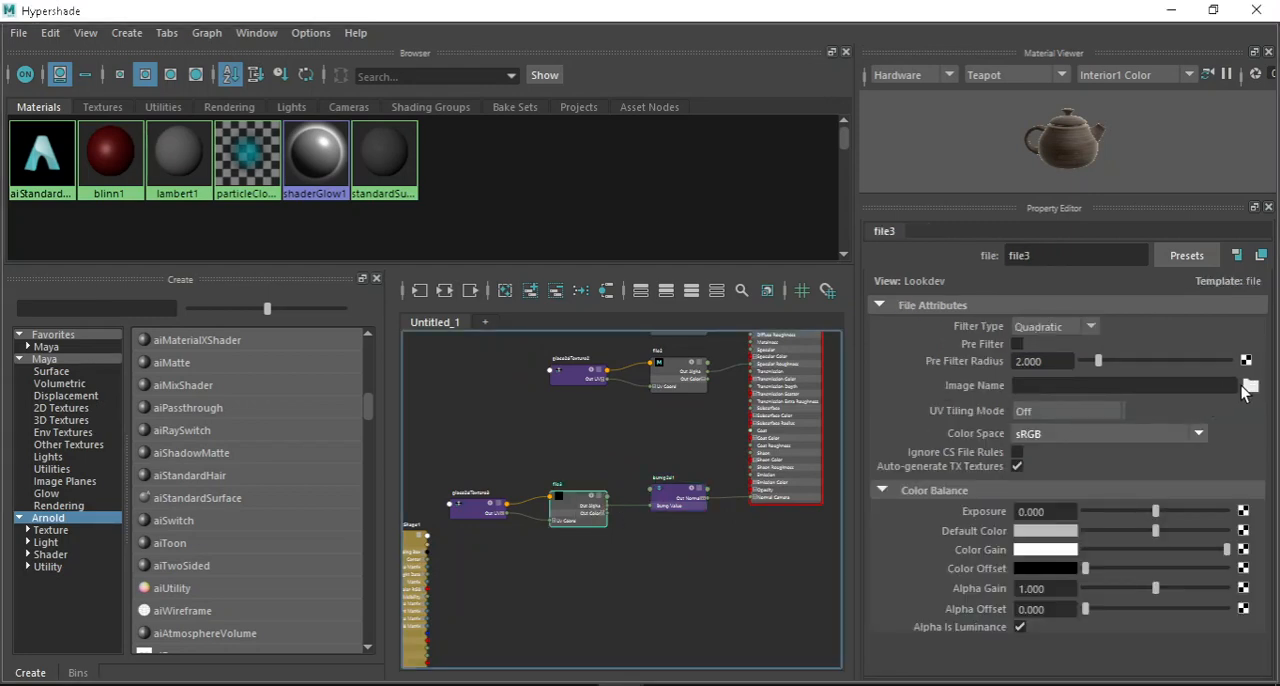
click(1250, 386)
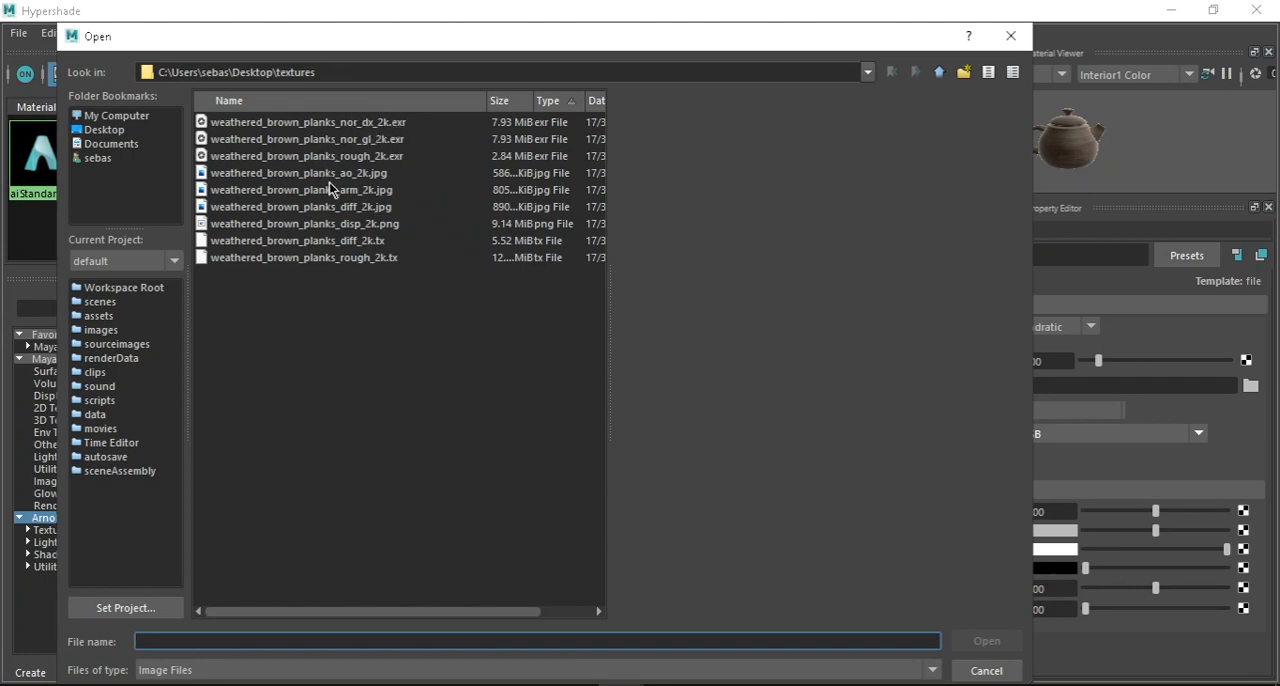
click(356, 157)
click(357, 207)
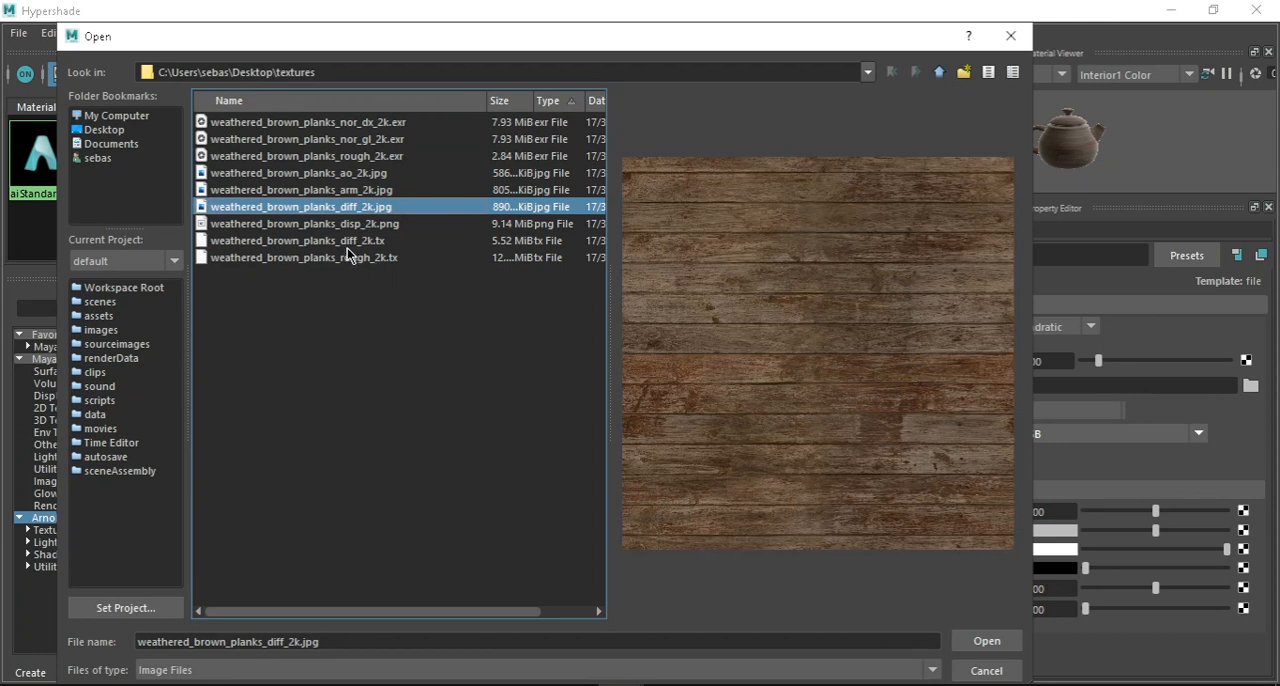
click(339, 124)
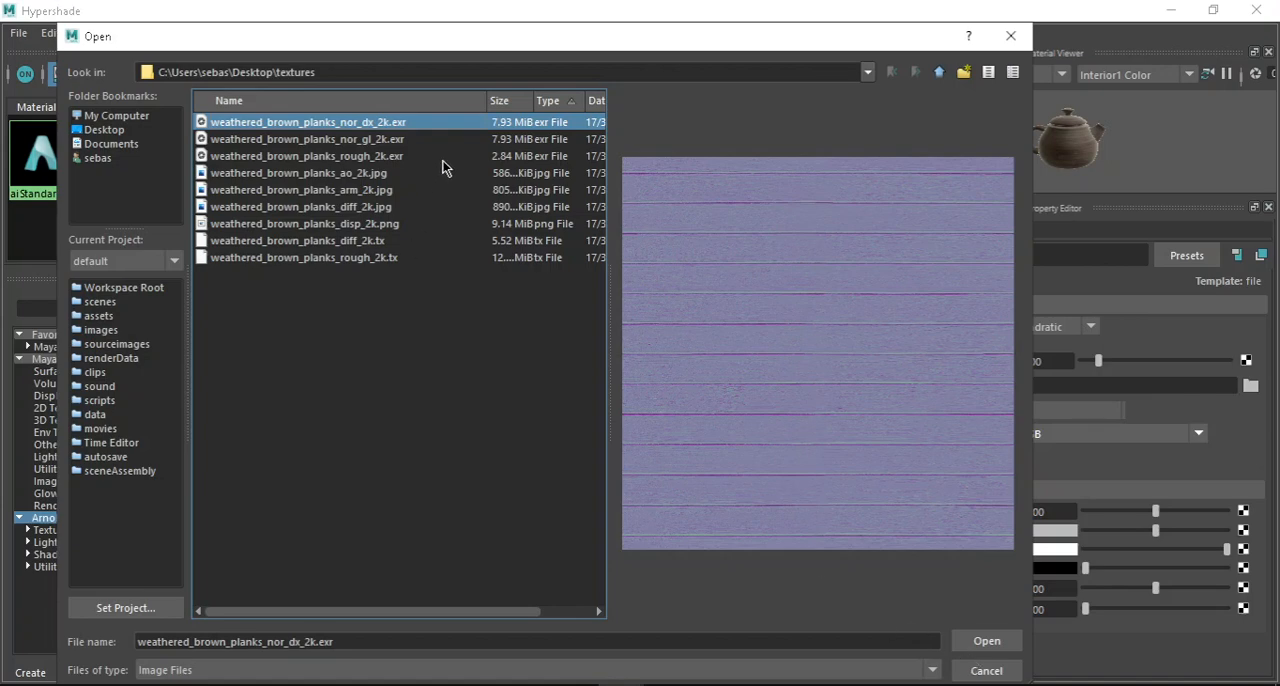
click(978, 645)
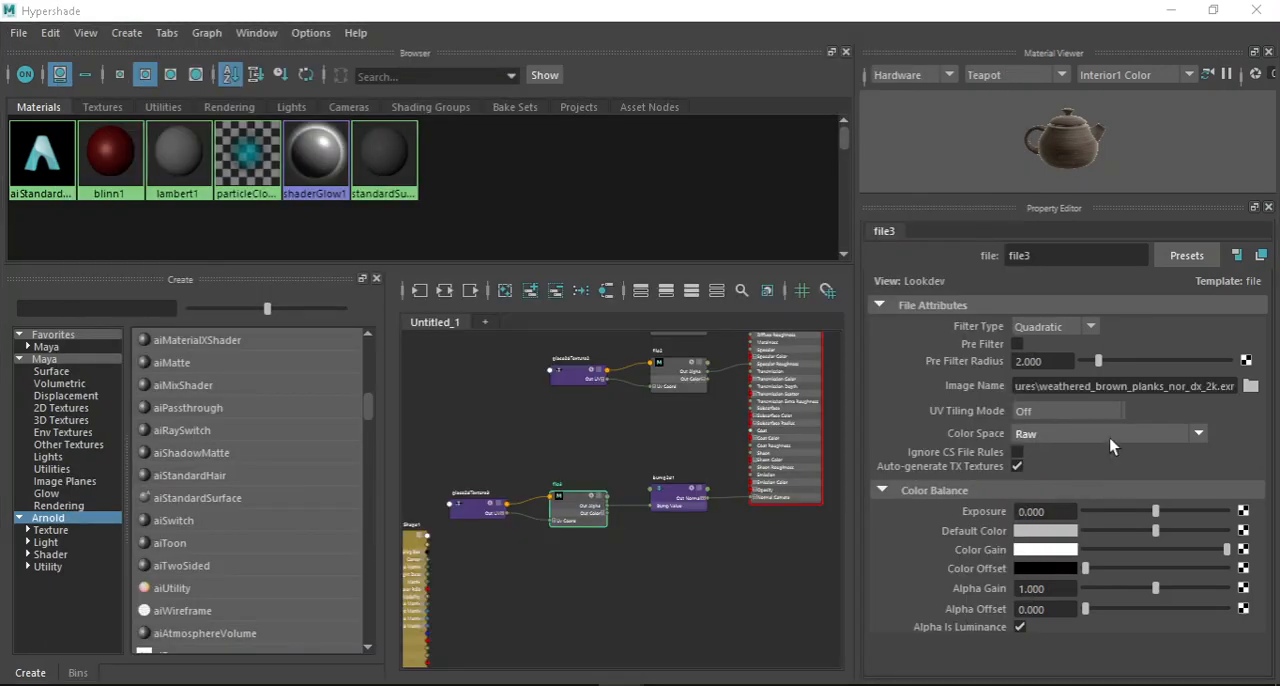
Select the bump2d1 node and set it to be used as Tangent Space Normals.
scroll(570, 505, up, 5)
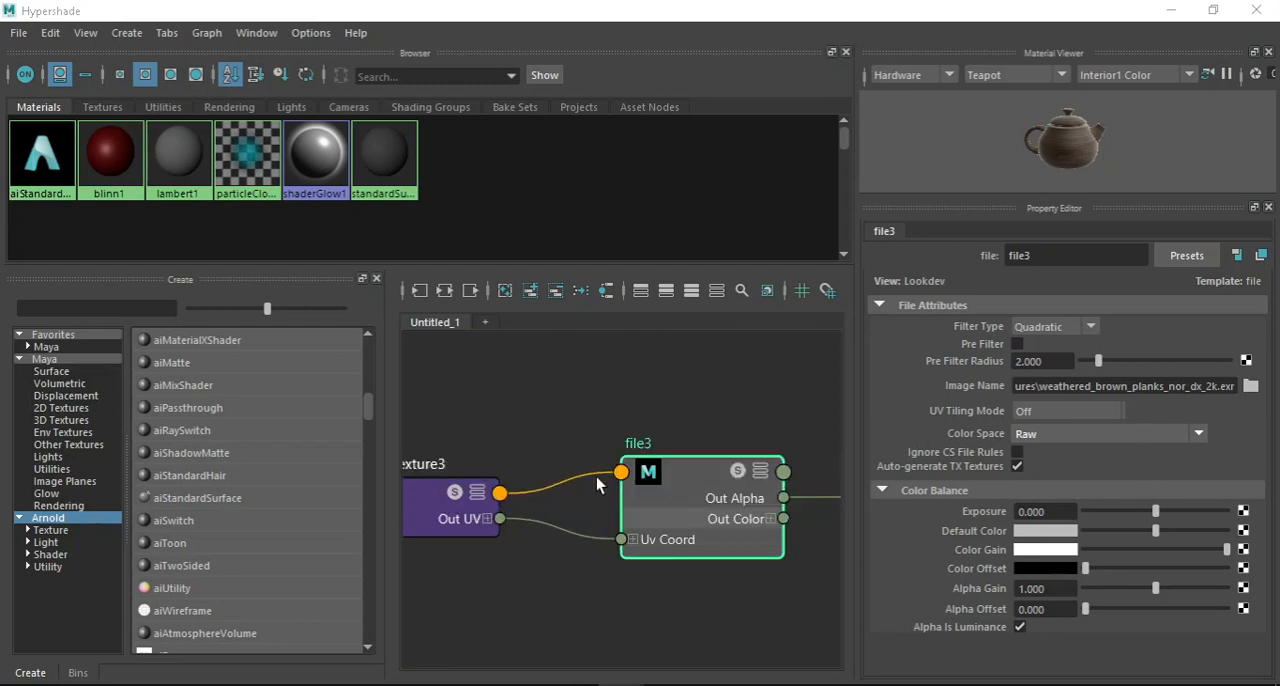
scroll(640, 481, down, 2)
scroll(670, 500, up, 2)
scroll(650, 515, down, 1)
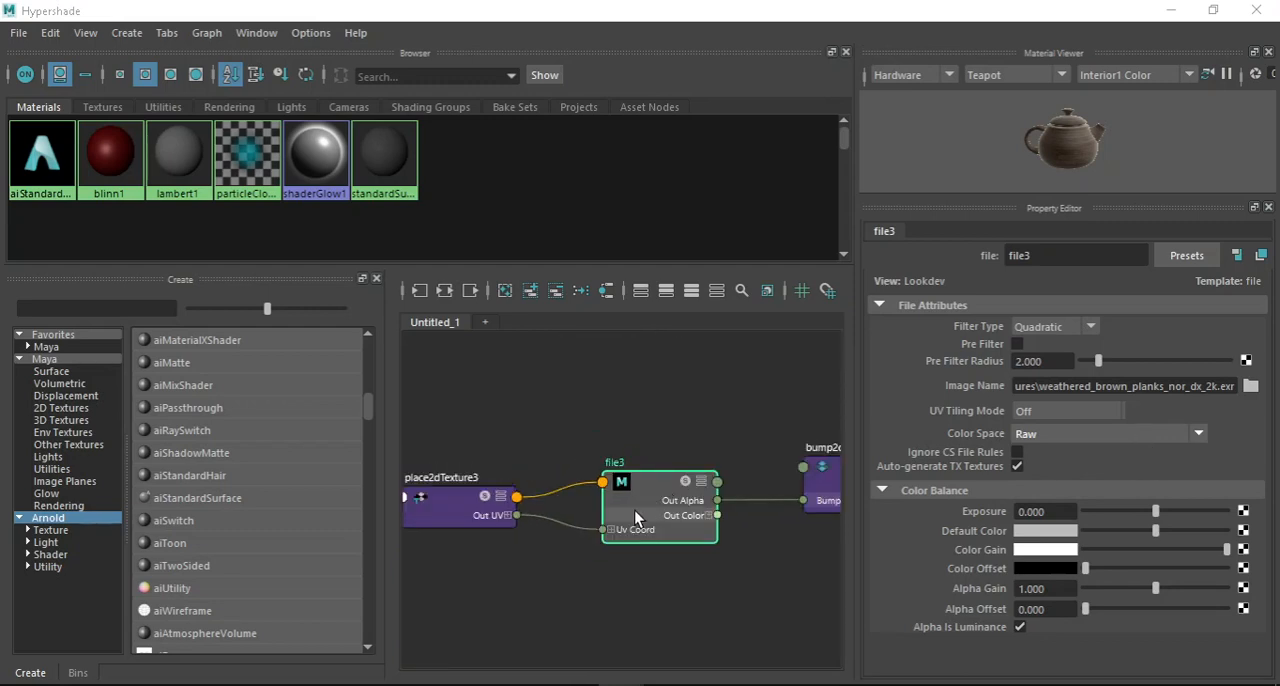
scroll(634, 515, down, 2)
scroll(683, 492, up, 5)
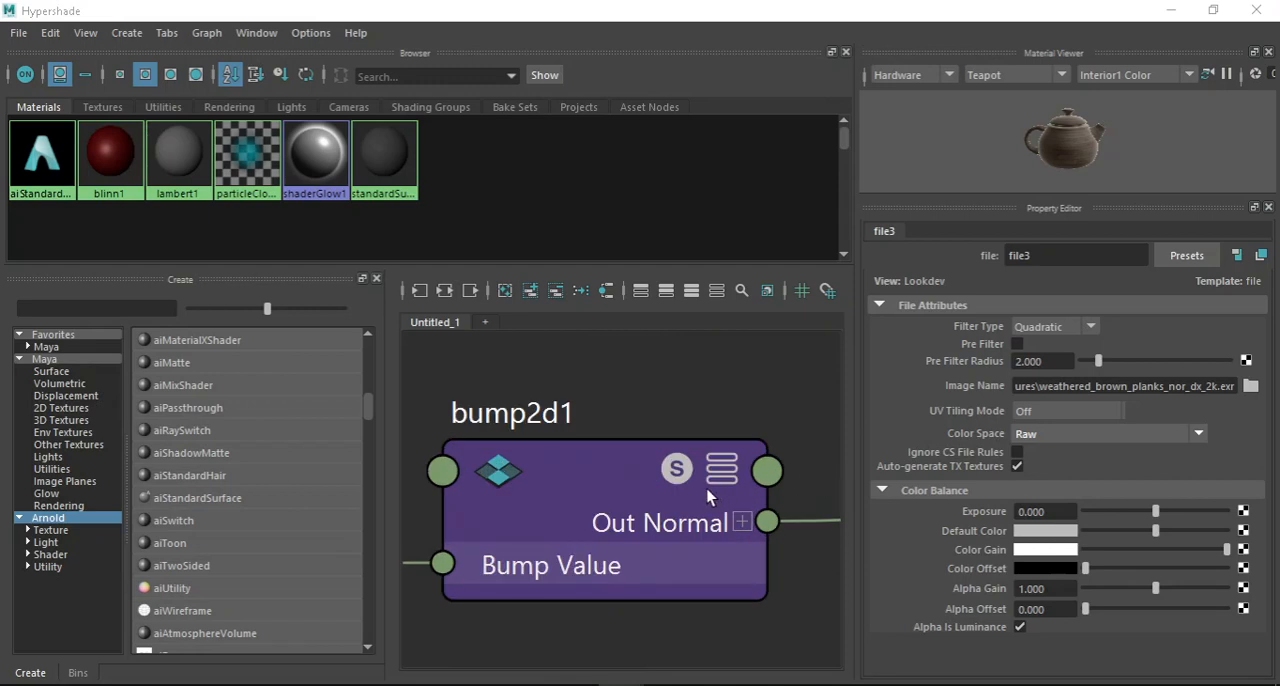
click(721, 471)
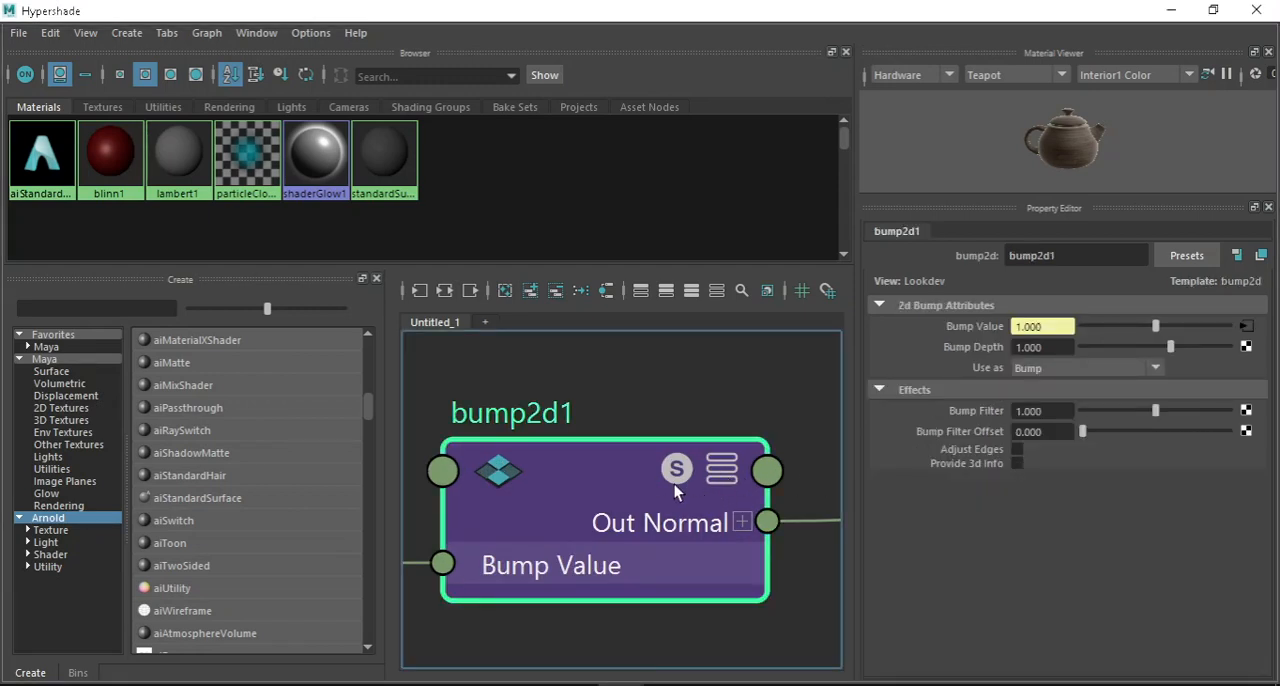
scroll(561, 452, down, 4)
scroll(490, 433, up, 4)
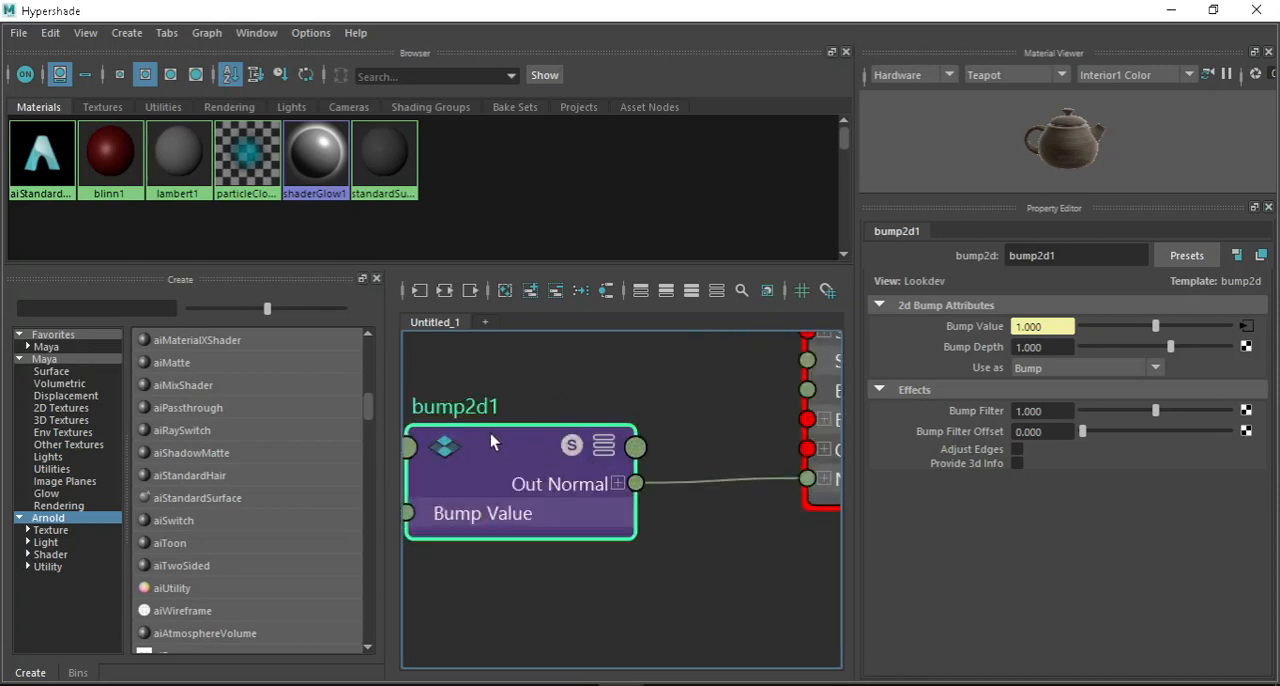
scroll(592, 421, down, 1)
scroll(536, 428, up, 1)
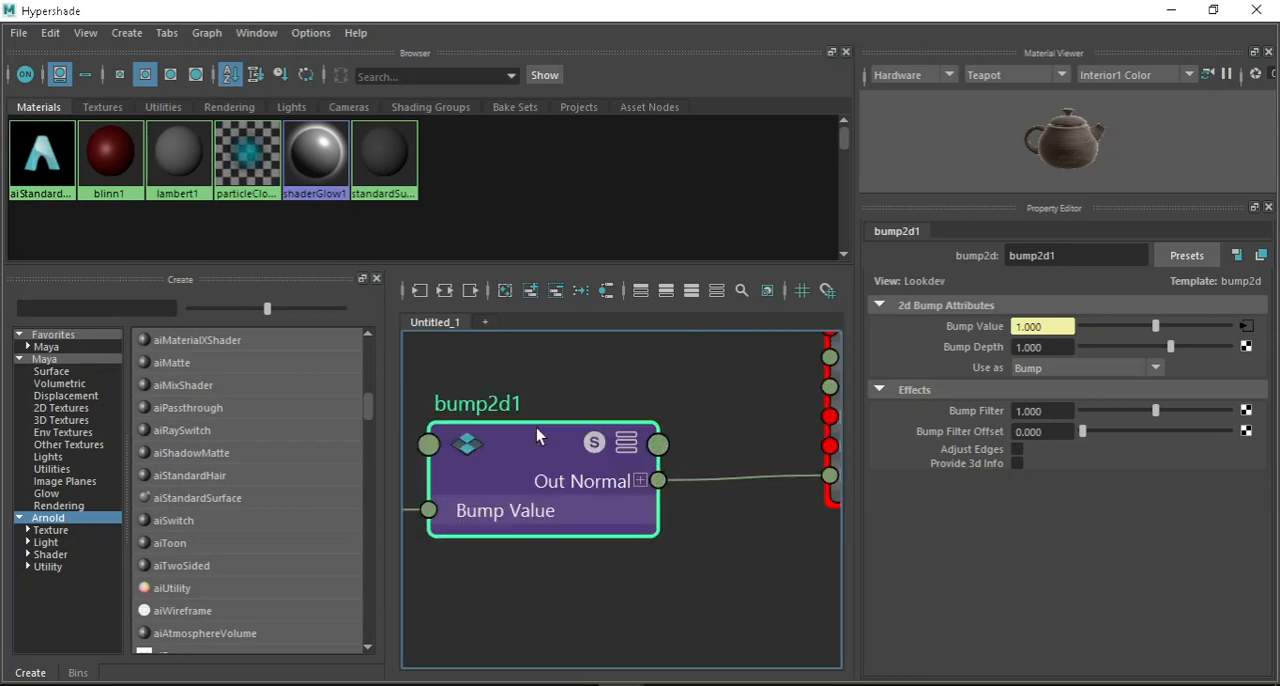
click(1158, 368)
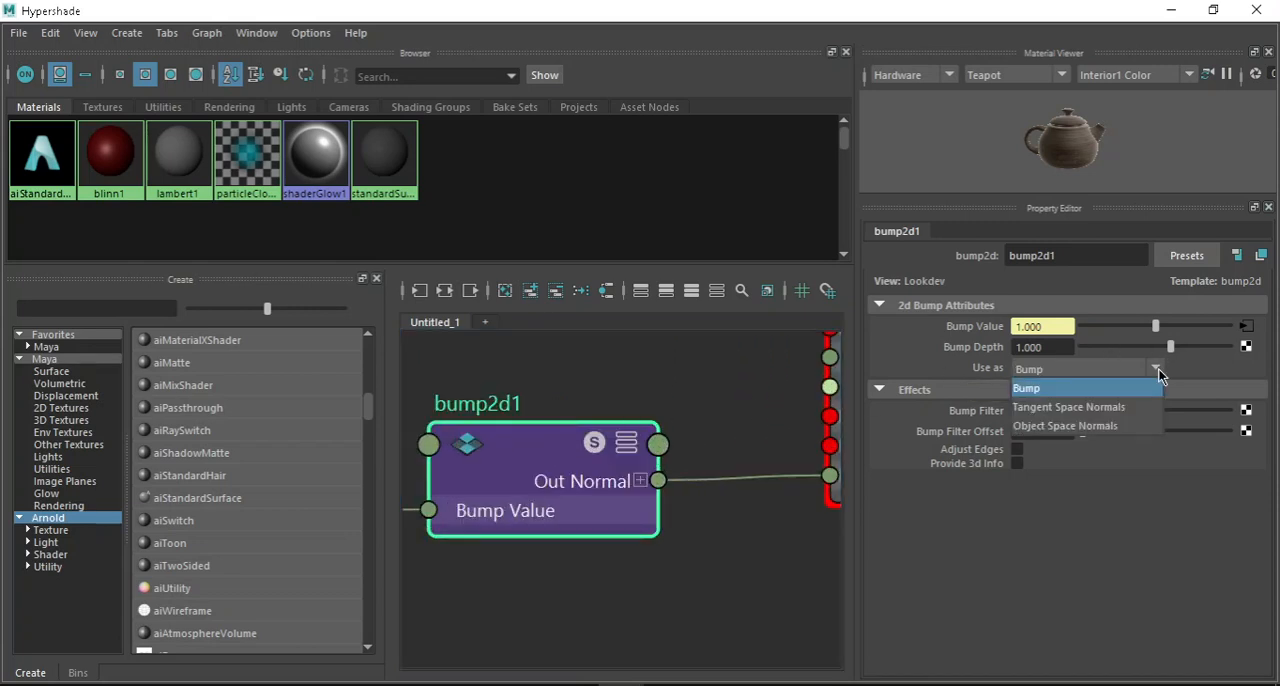
click(1089, 410)
Trace the chain from file3 through bump2d1's Out Normal to the Normal Camera input of aiStandardSurface1.
scroll(697, 428, down, 5)
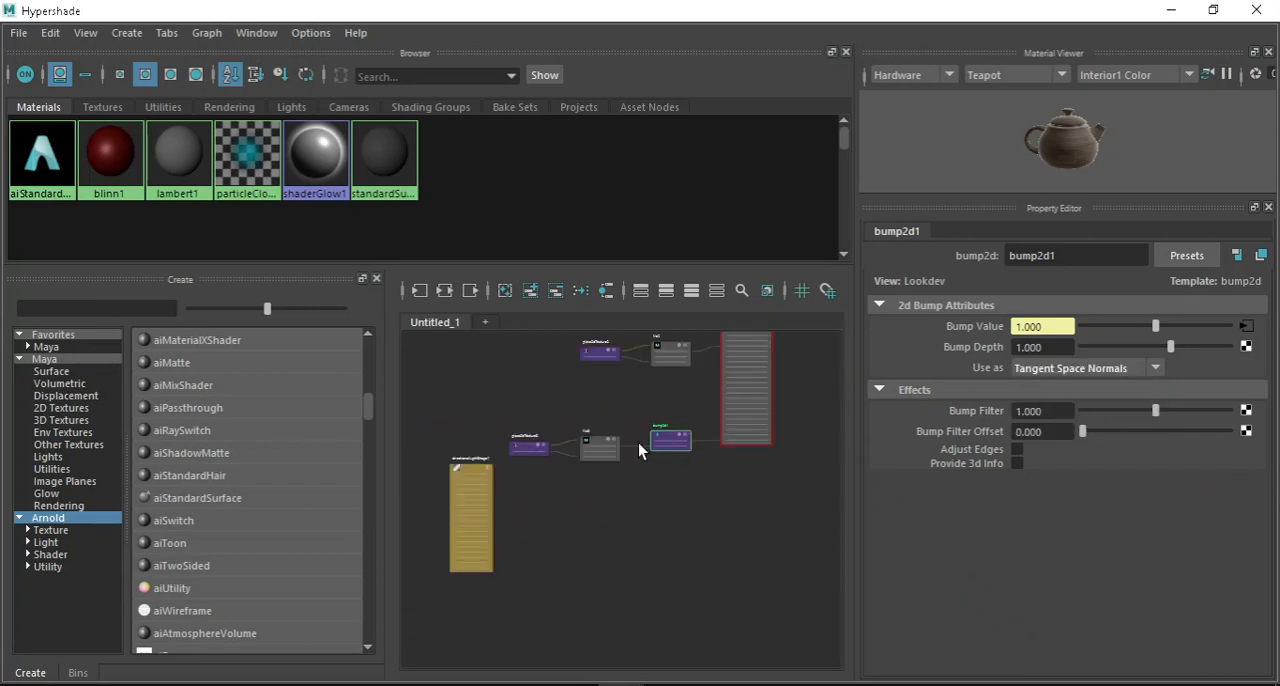
scroll(625, 446, up, 3)
scroll(576, 470, down, 3)
scroll(575, 469, up, 3)
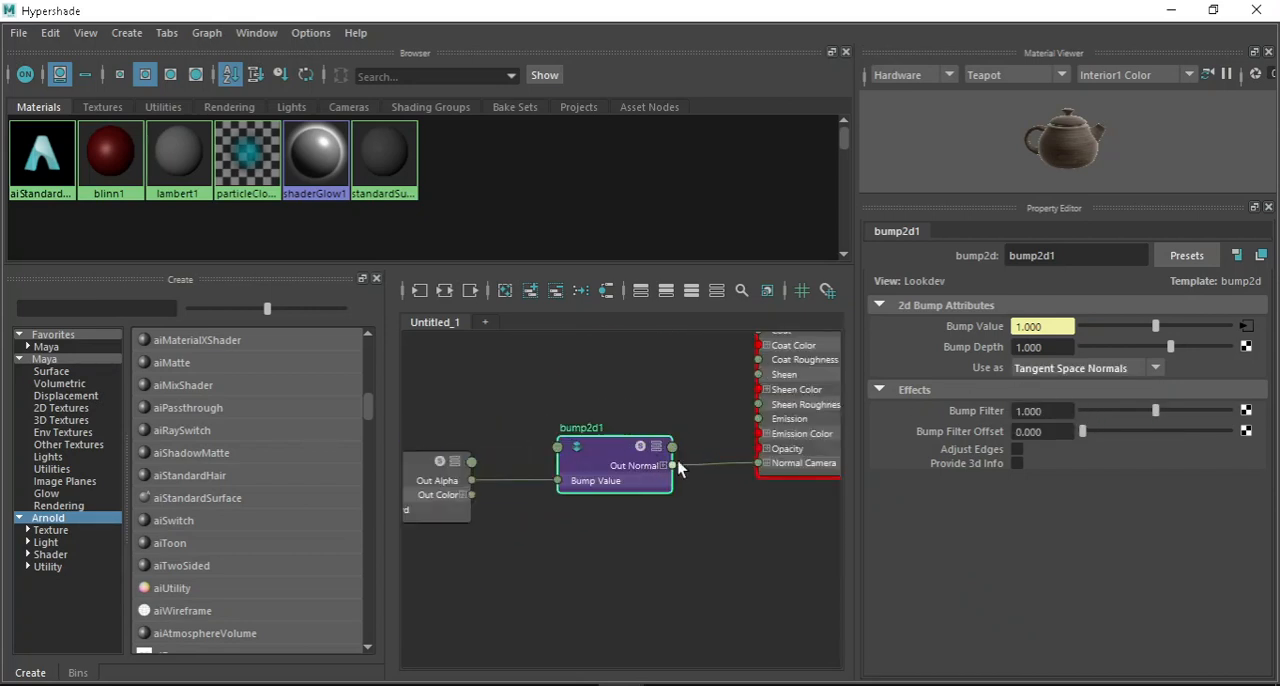
scroll(560, 428, down, 2)
scroll(695, 442, up, 2)
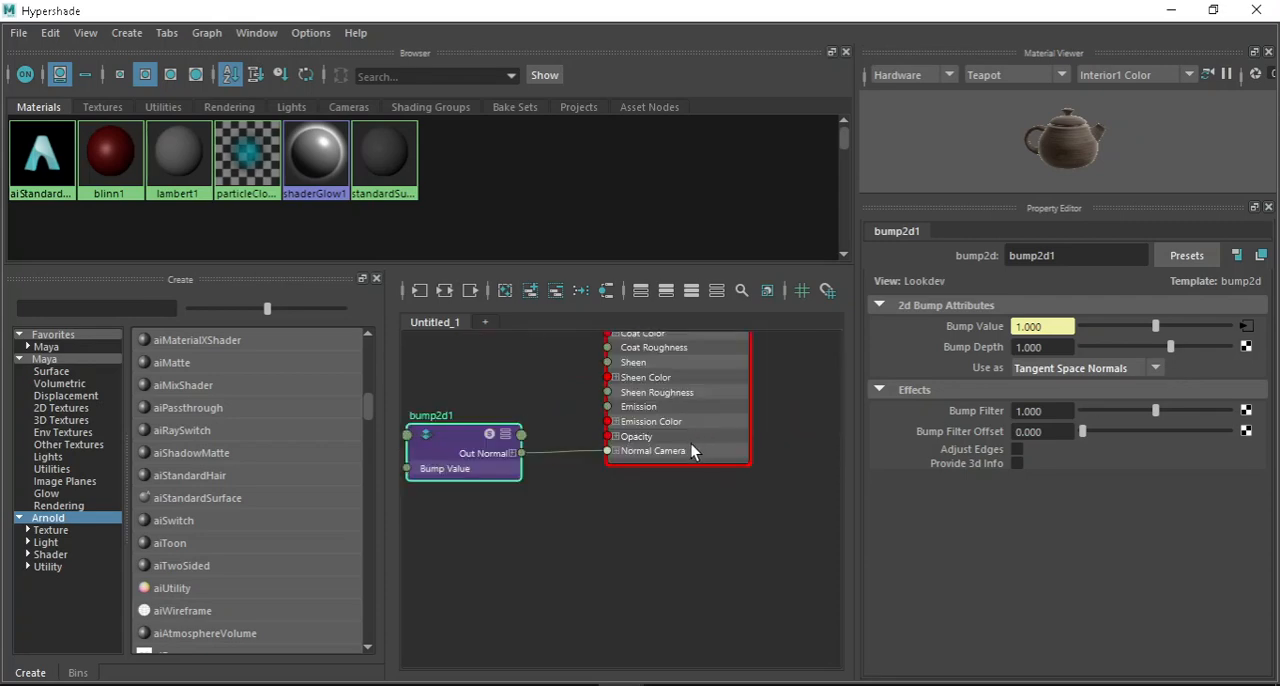
Minimize the Hypershade and examine the normal map's relief on the cube's planks from close up and several angles.
click(1173, 12)
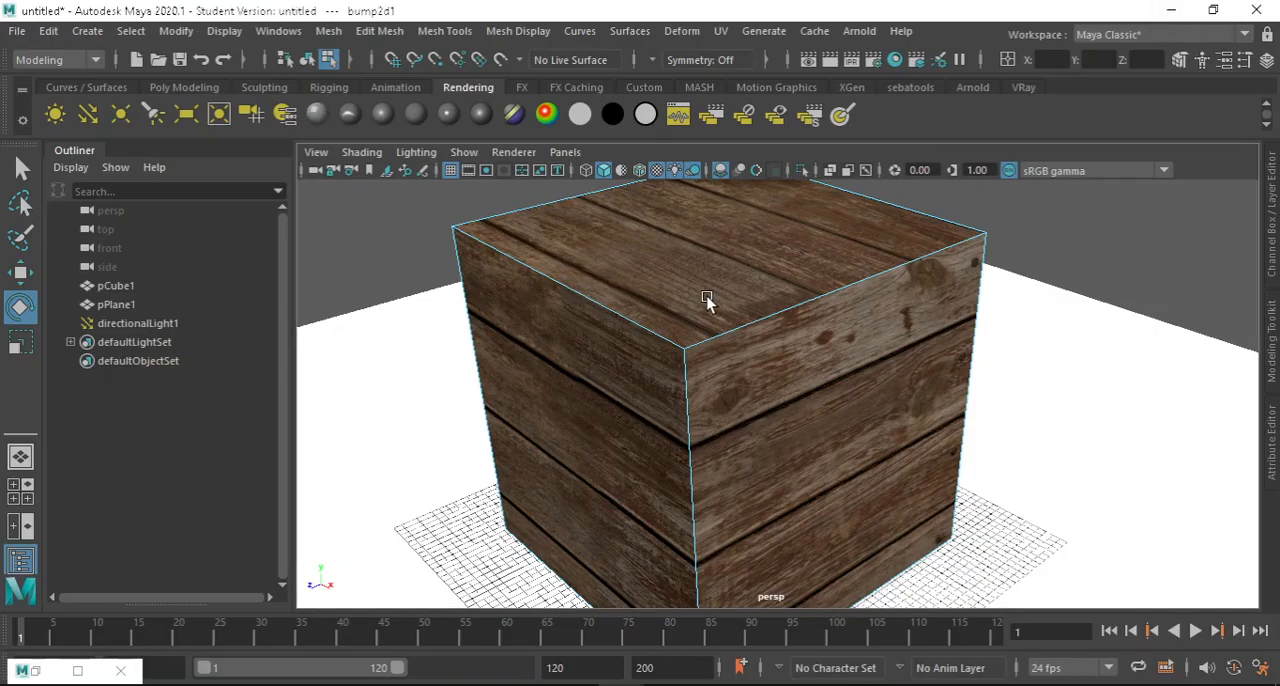
scroll(775, 351, up, 3)
scroll(760, 335, down, 1)
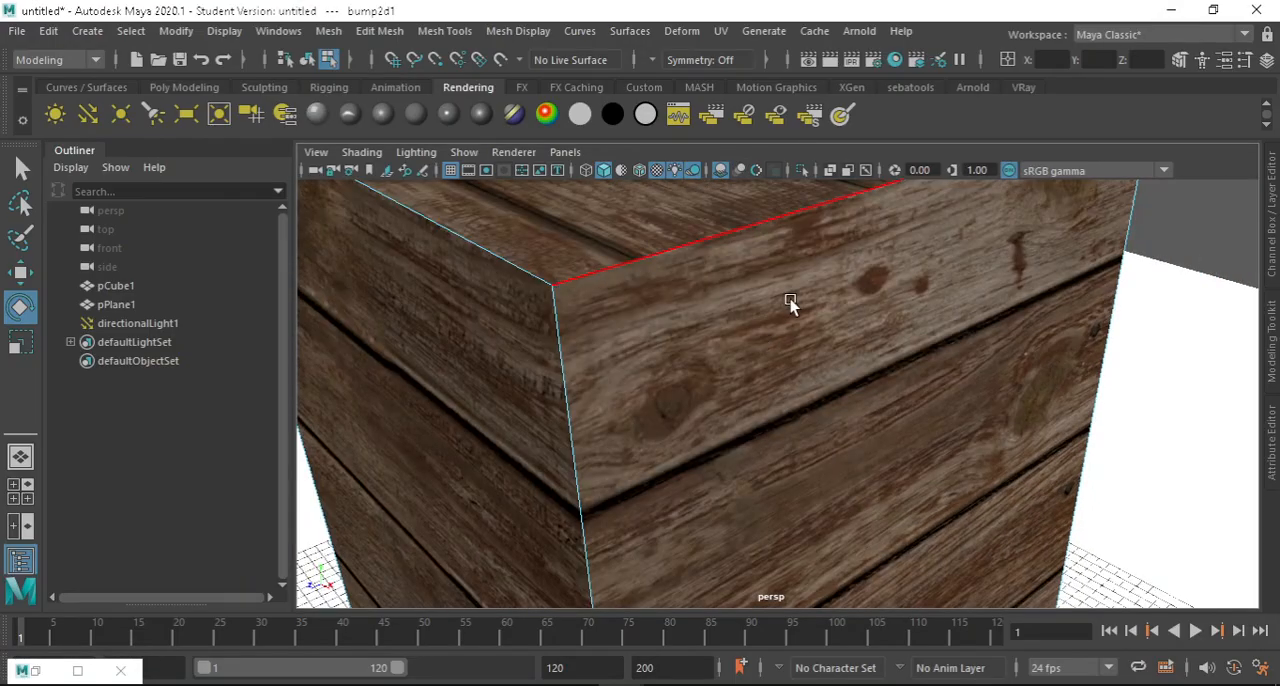
scroll(775, 340, down, 2)
alt+drag(802, 416, 774, 385)
scroll(774, 385, up, 6)
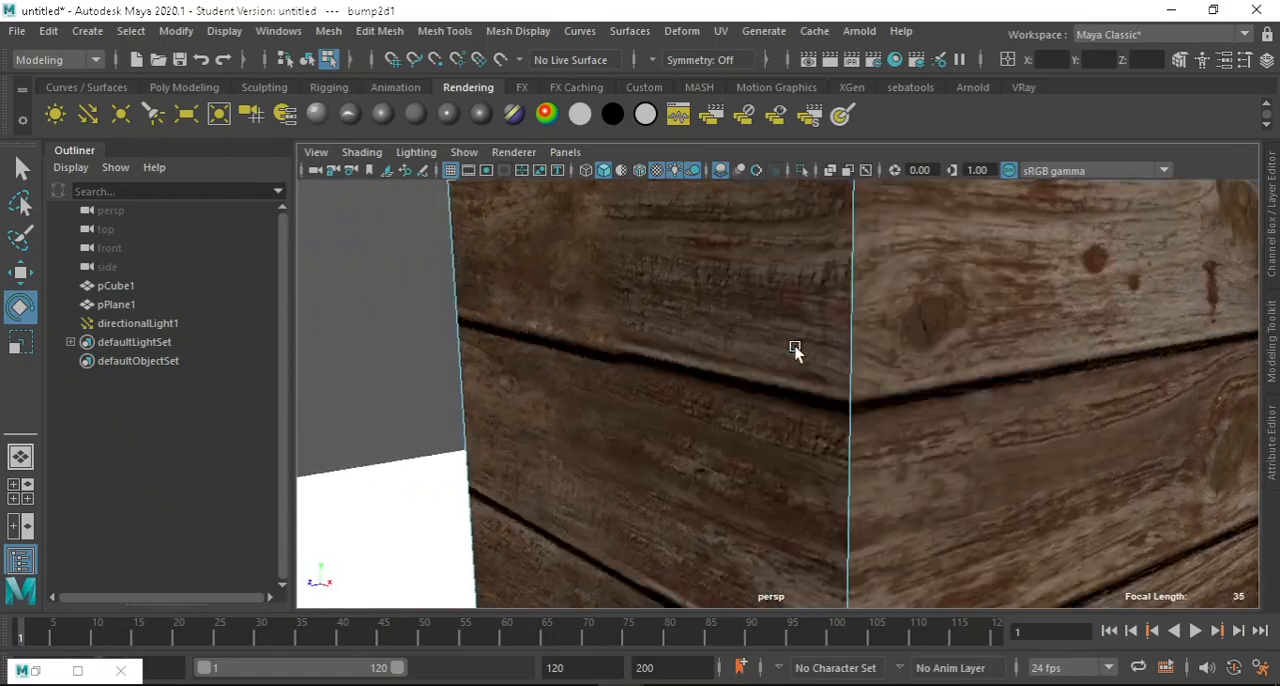
alt+drag(831, 340, 849, 360)
scroll(880, 375, up, 2)
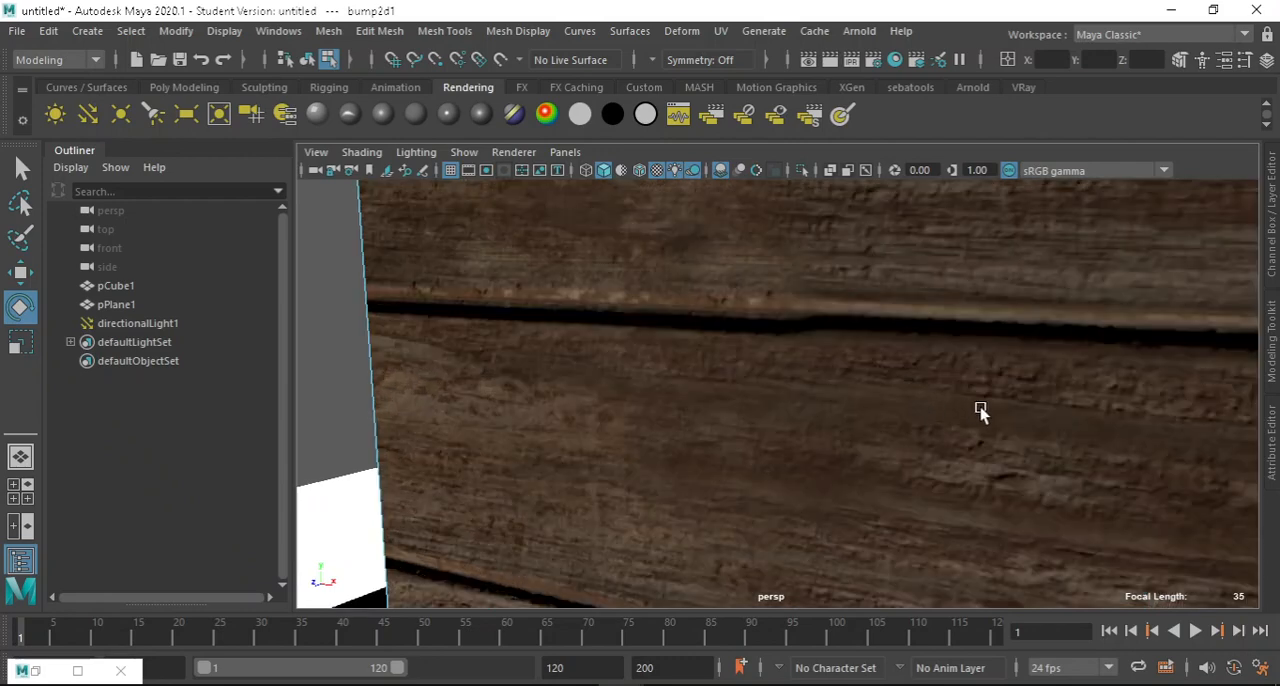
scroll(907, 355, up, 2)
alt+drag(980, 414, 874, 331)
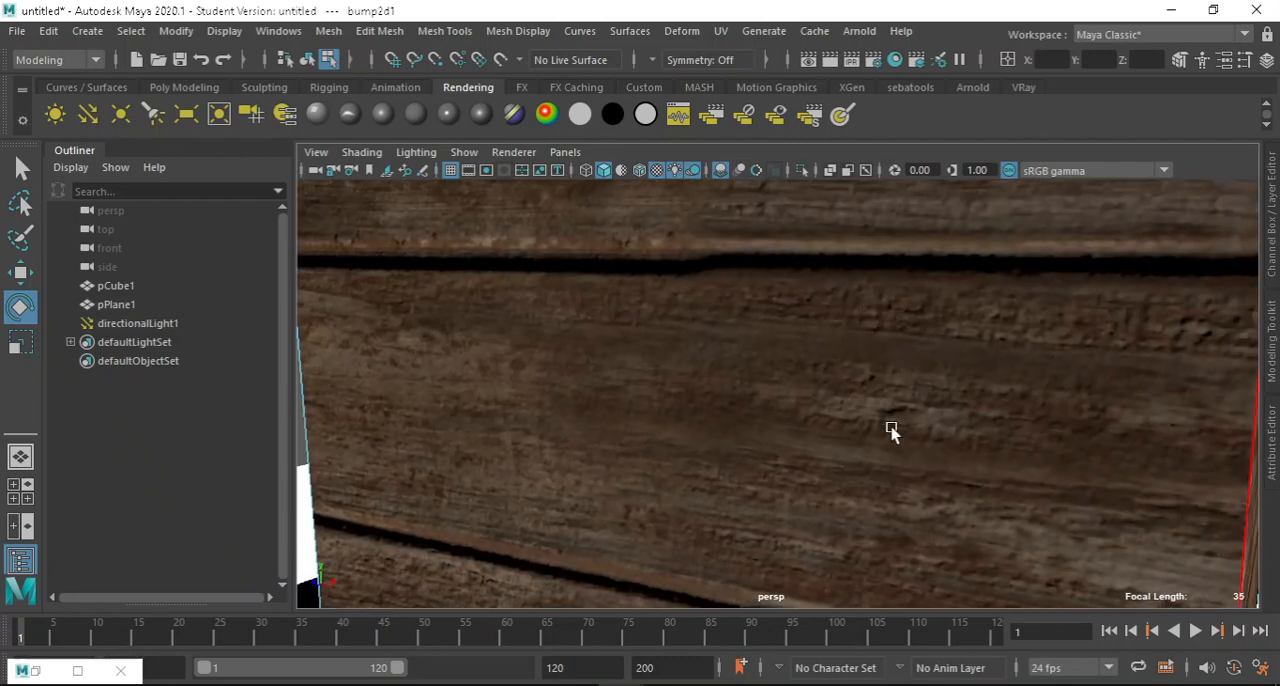
scroll(902, 420, down, 3)
alt+drag(902, 420, 786, 363)
alt+drag(918, 386, 806, 371)
alt+middle_drag(806, 371, 803, 447)
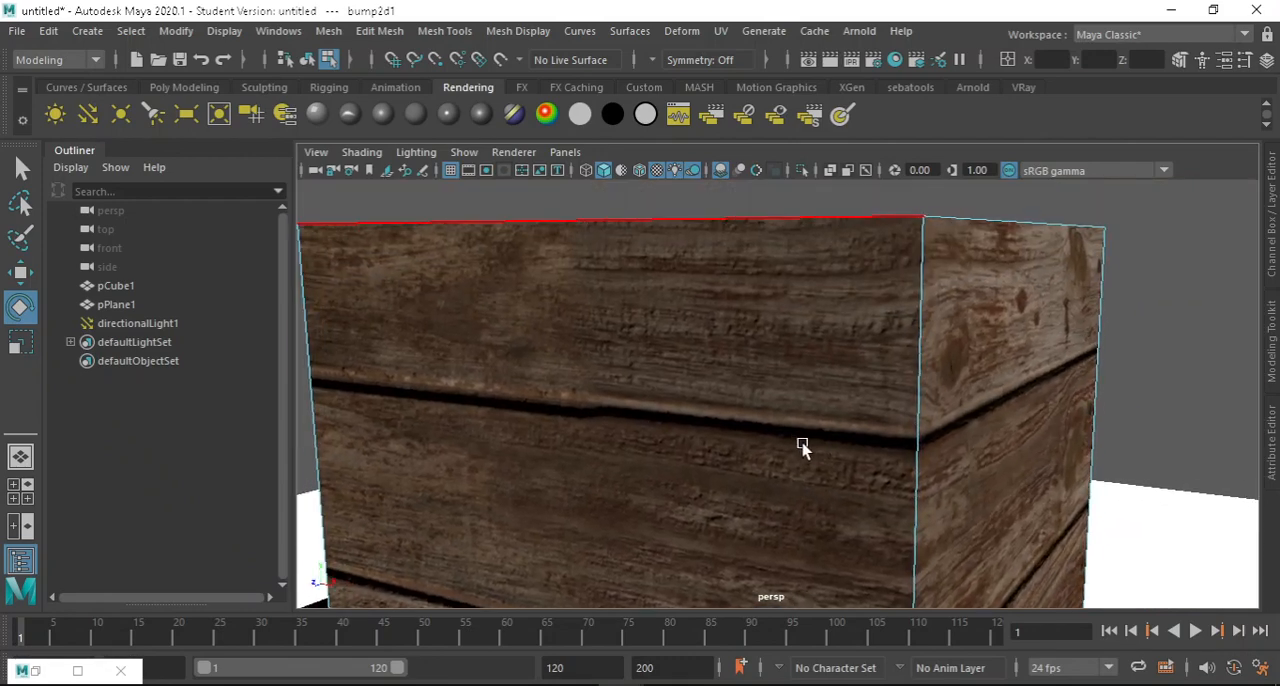
alt+drag(803, 447, 740, 349)
scroll(706, 325, down, 5)
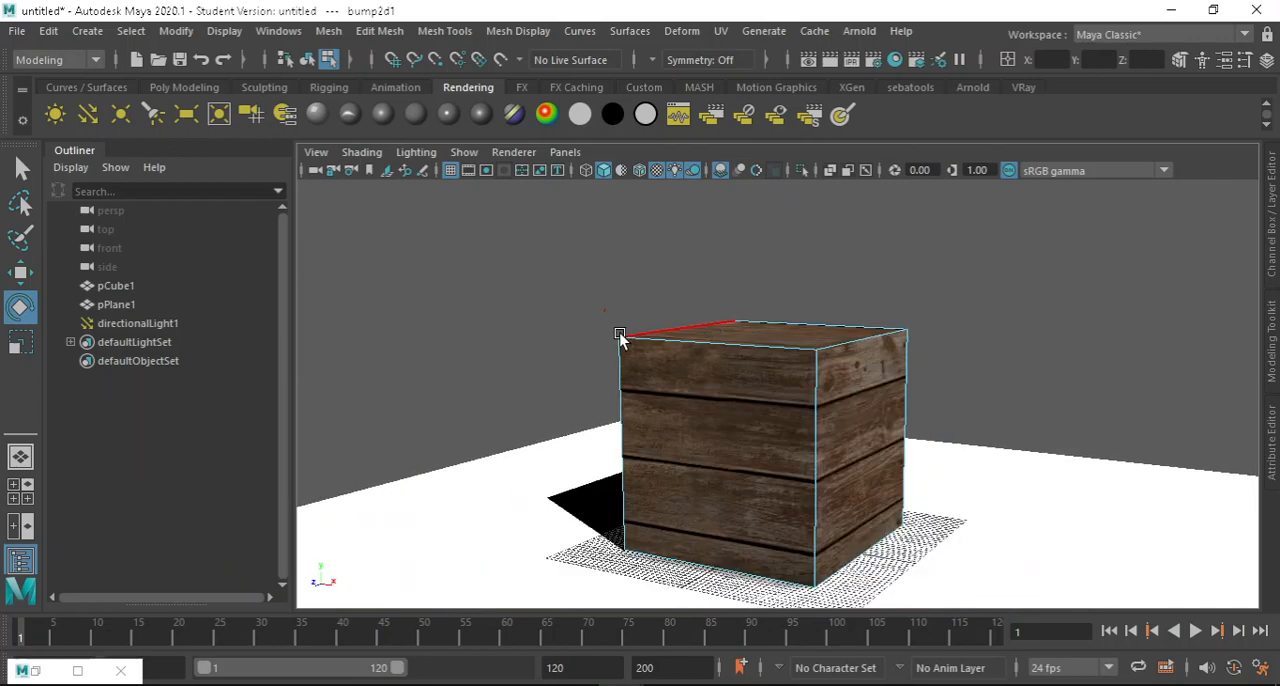
Select directionalLight1 and rotate it to light the cube from a different direction, checking the plank relief up close.
click(458, 288)
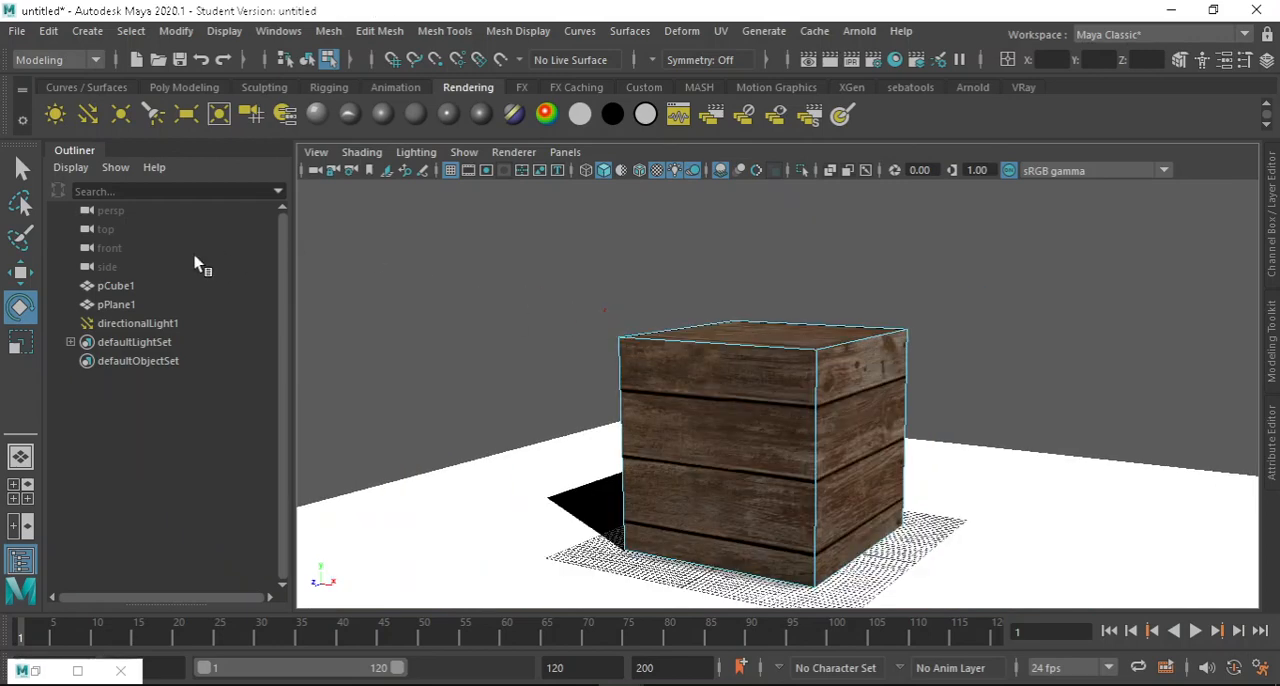
click(110, 323)
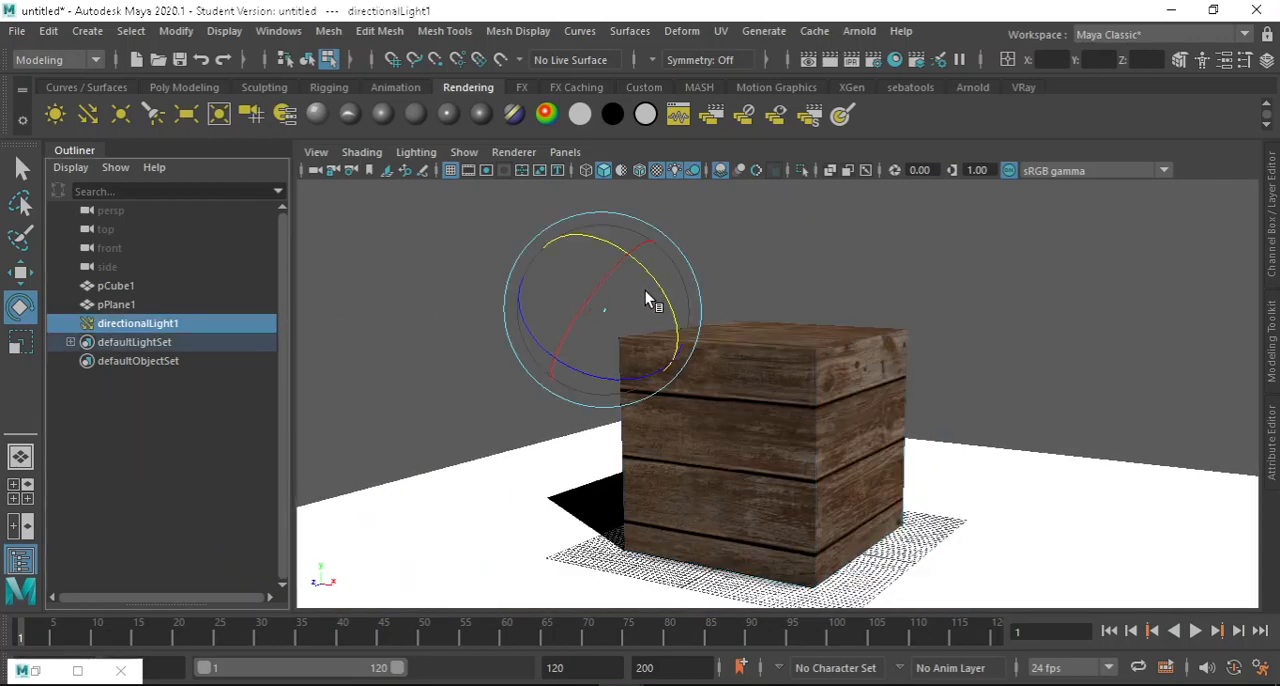
scroll(645, 295, up, 2)
drag(590, 260, 598, 183)
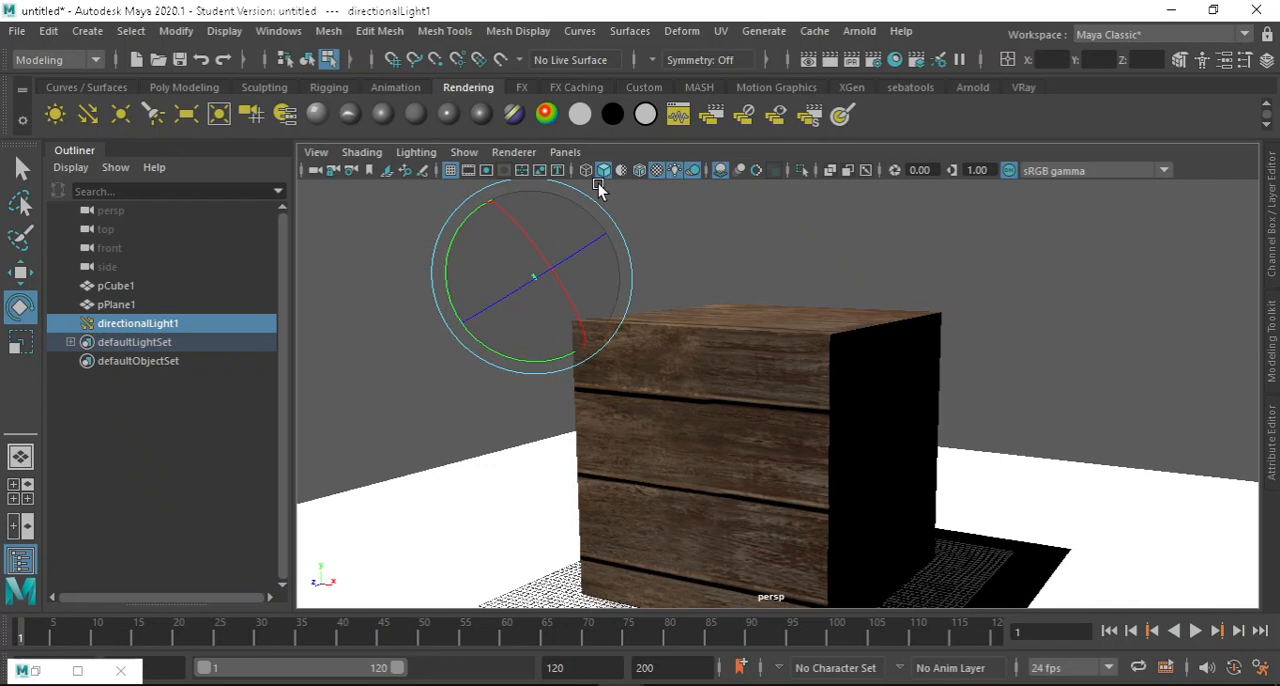
scroll(793, 517, up, 5)
alt+middle_drag(844, 432, 850, 322)
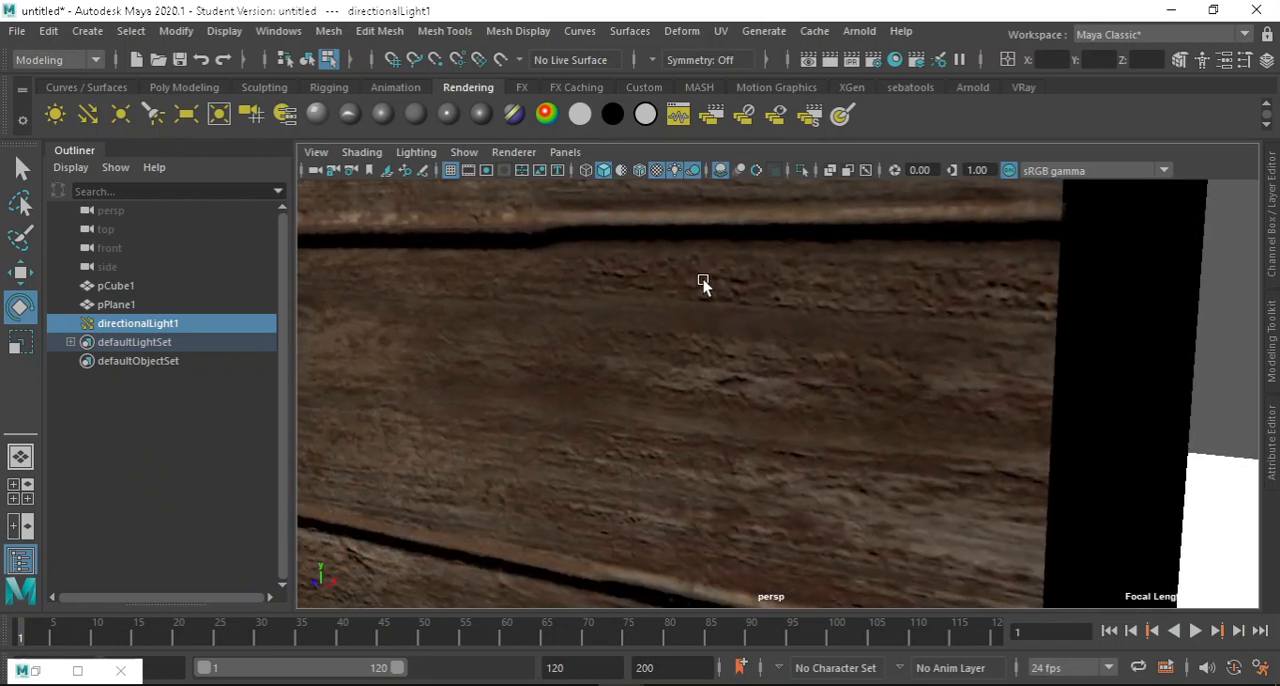
Examine the normal-mapped planks on the cube's lit face from near and far and from several angles.
scroll(825, 415, down, 4)
scroll(809, 452, up, 2)
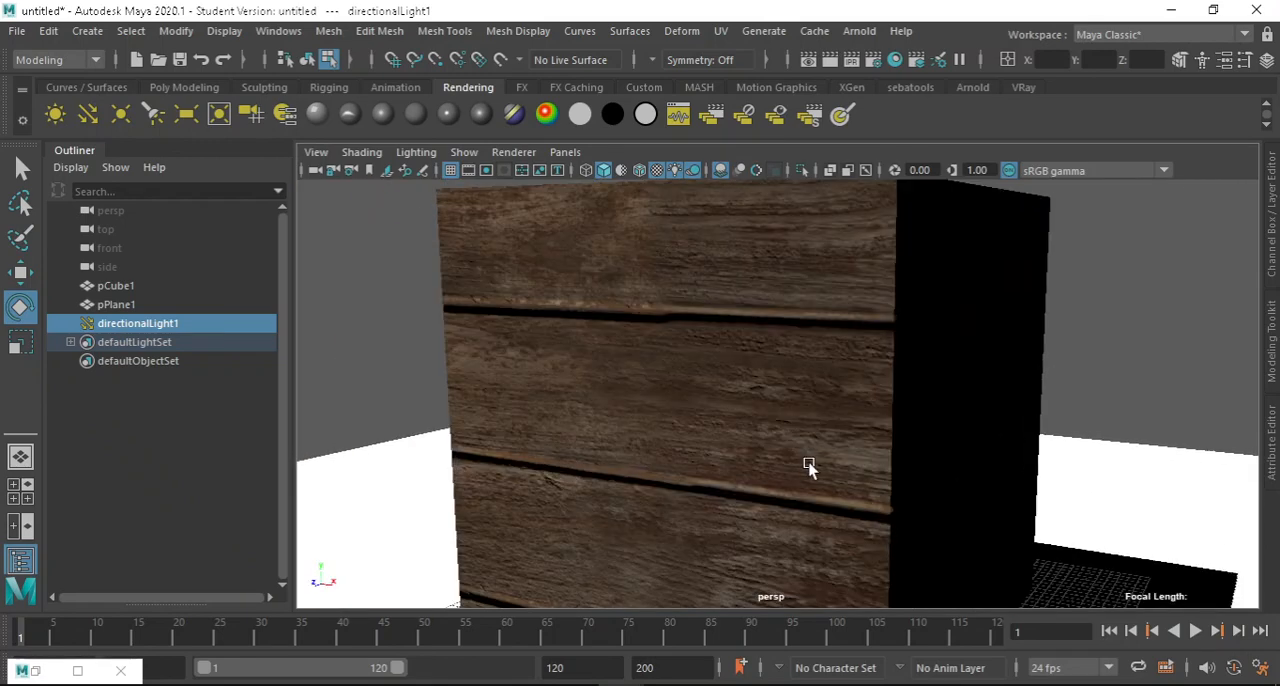
scroll(776, 420, up, 5)
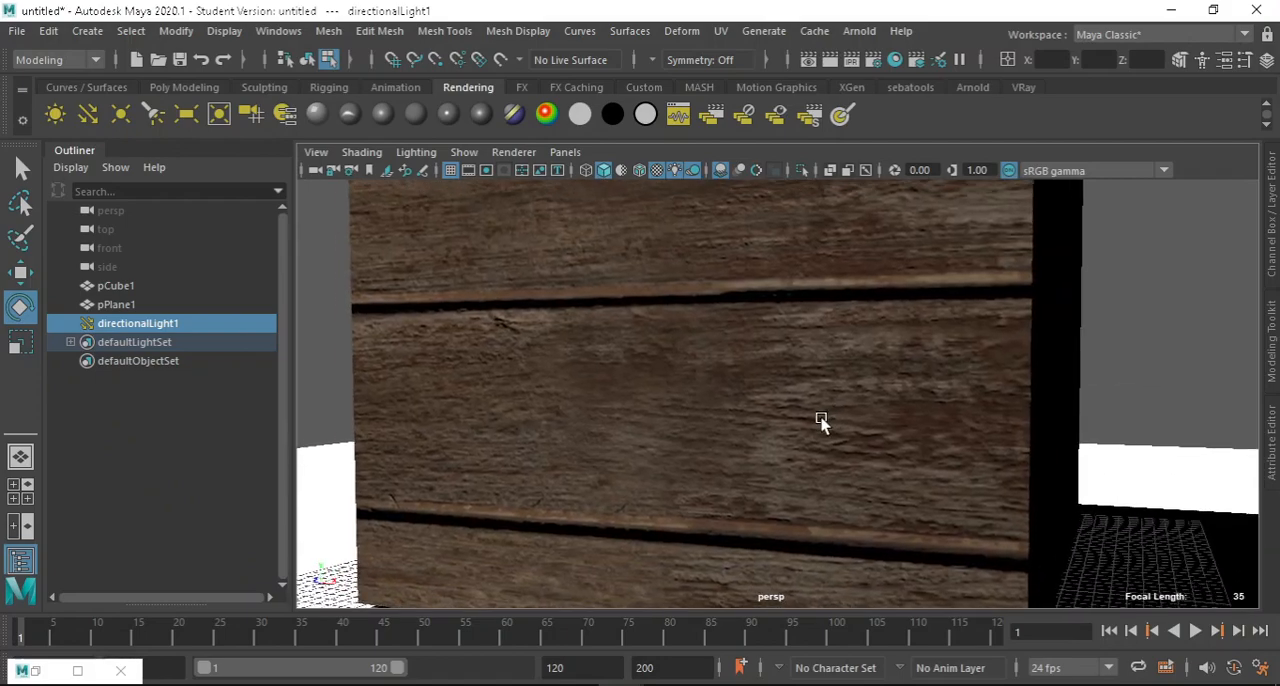
alt+drag(690, 402, 645, 346)
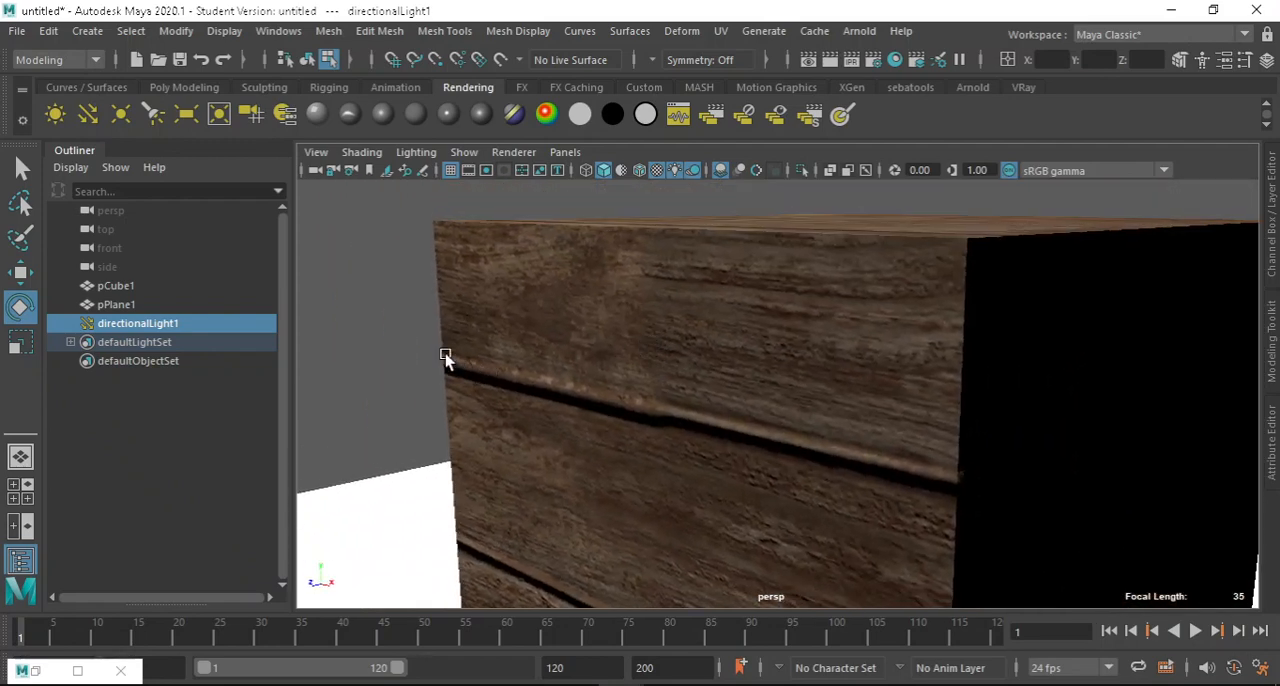
alt+drag(446, 357, 537, 317)
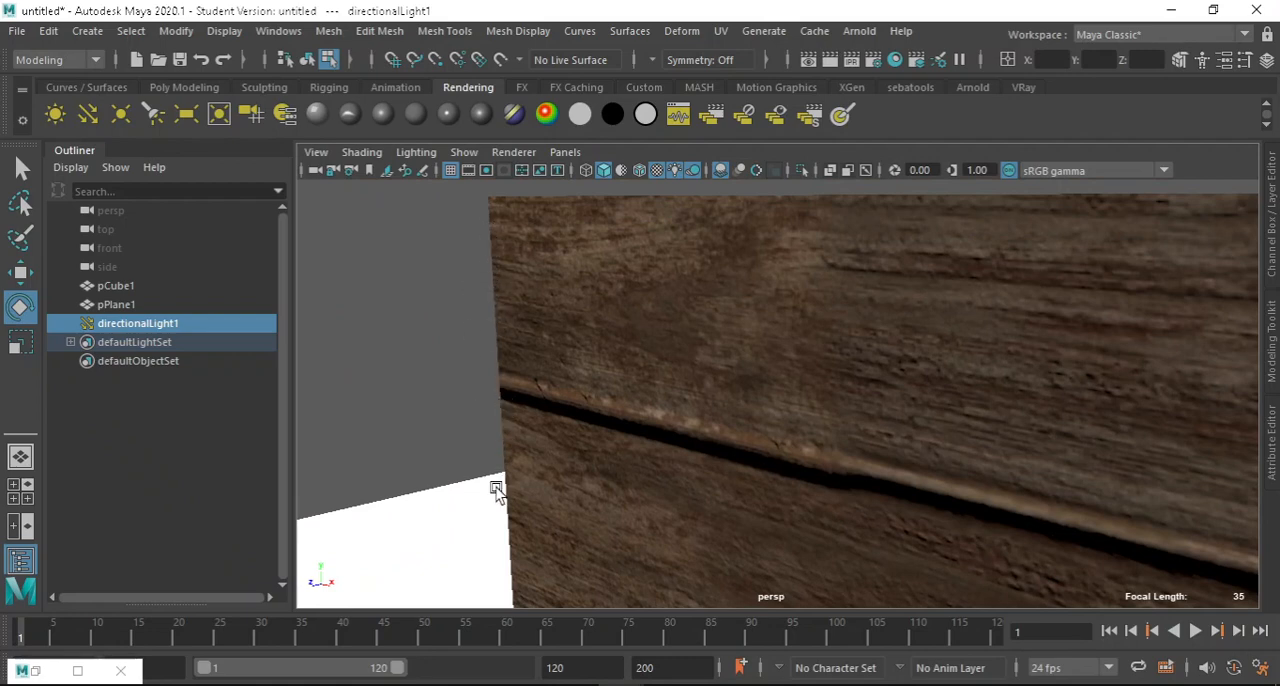
alt+drag(499, 294, 763, 389)
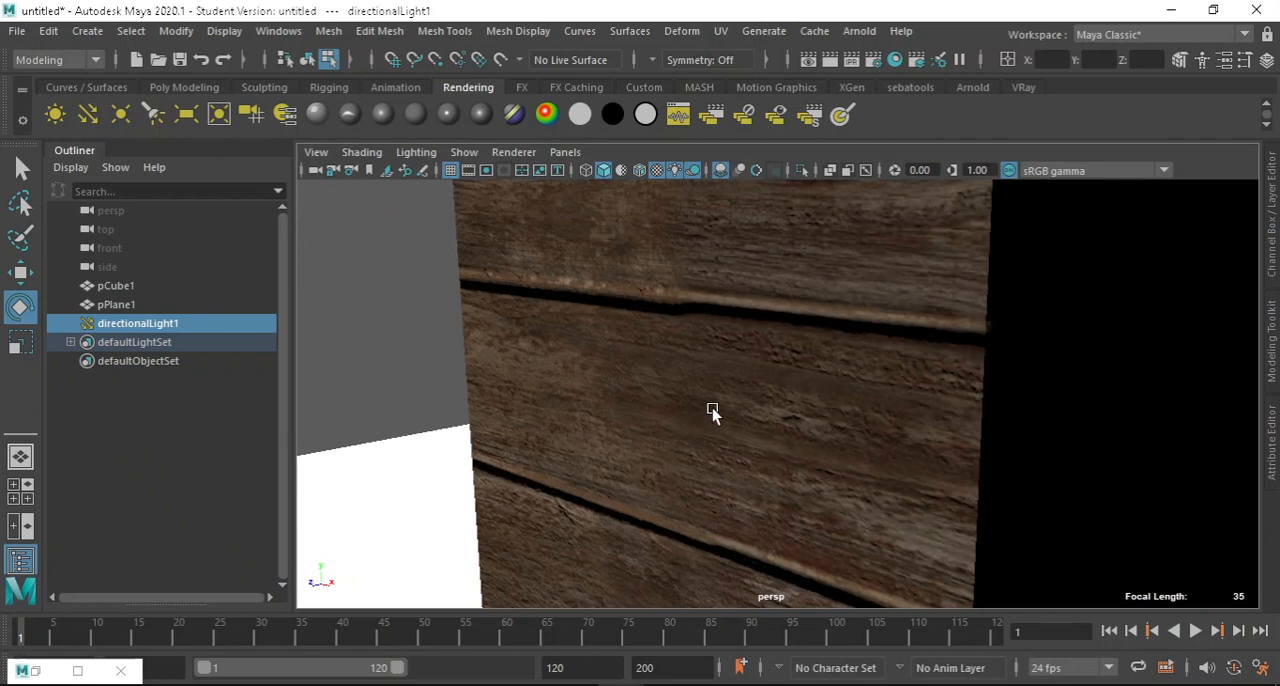
scroll(723, 341, down, 4)
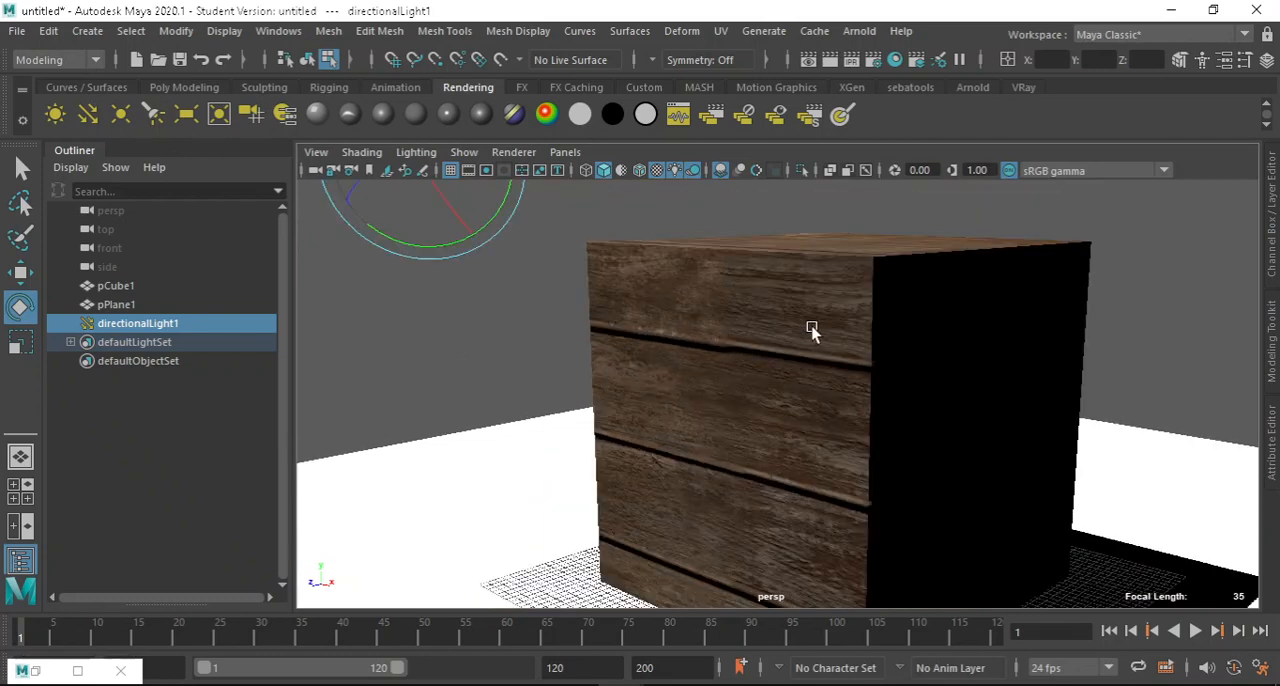
Switch to the textures folder on the desktop, locate the weathered_brown_planks_disp_2k displacement map, and minimize the folder window.
mouse_move(749, 681)
click(1172, 10)
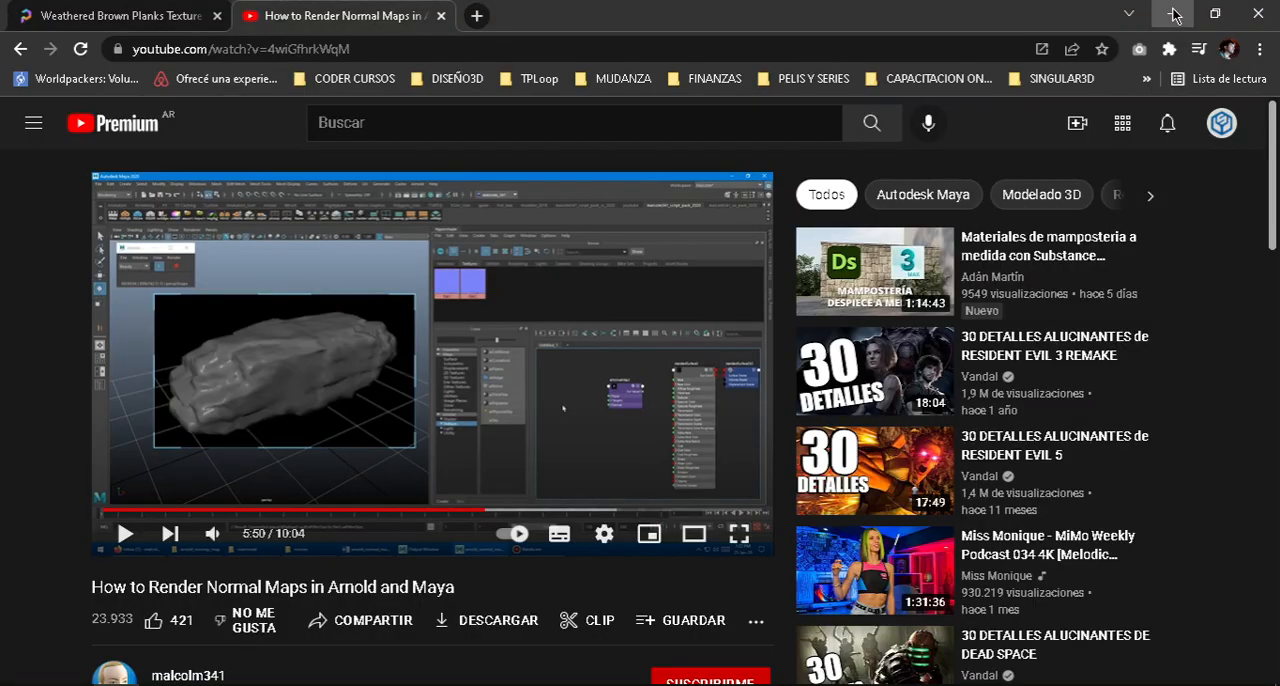
click(1174, 12)
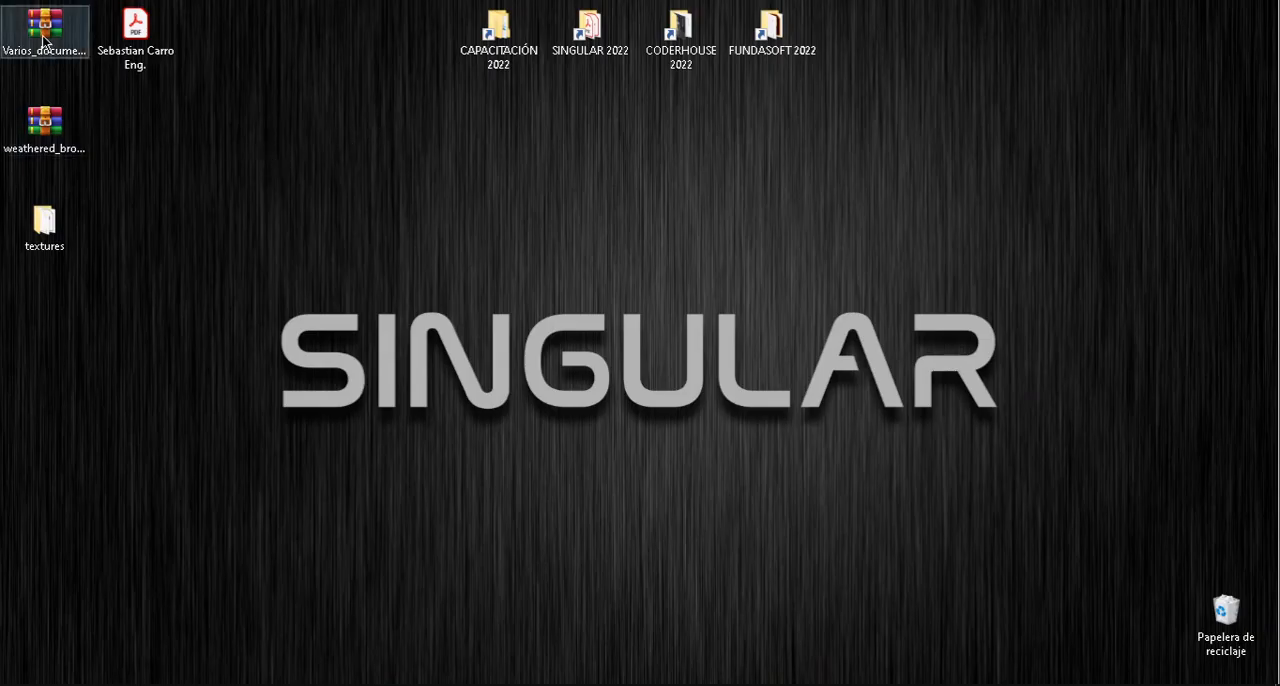
double_click(45, 226)
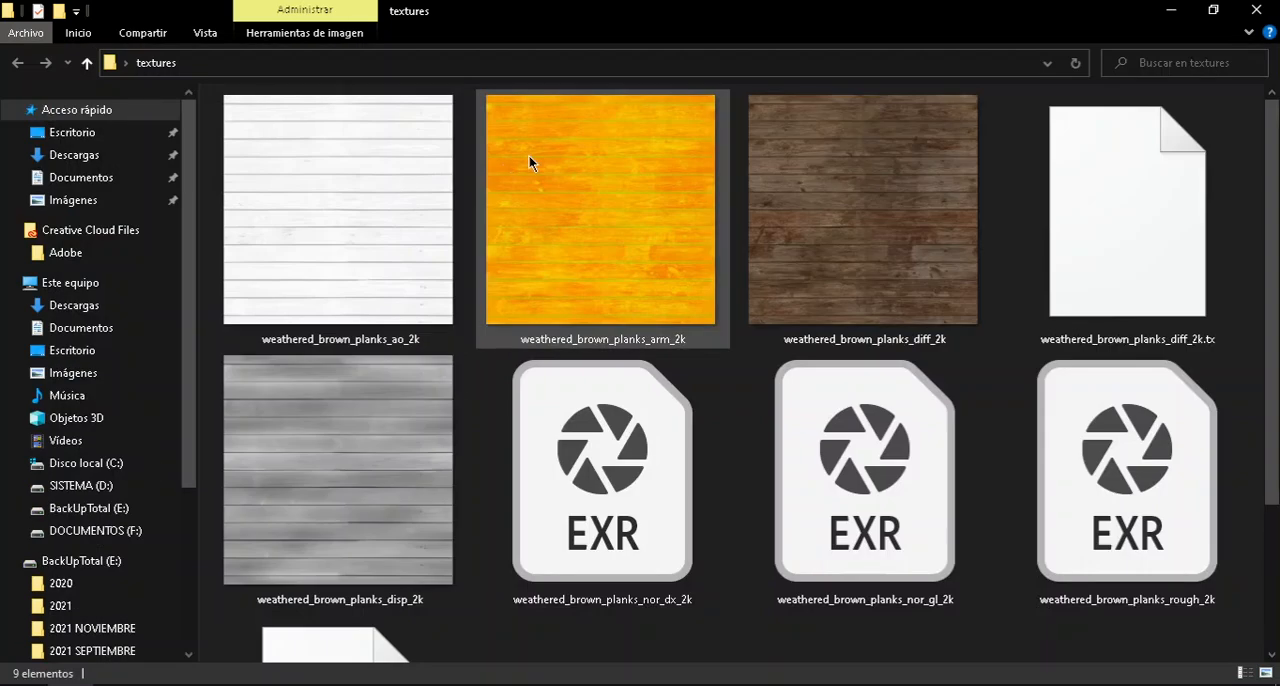
scroll(700, 260, down, 2)
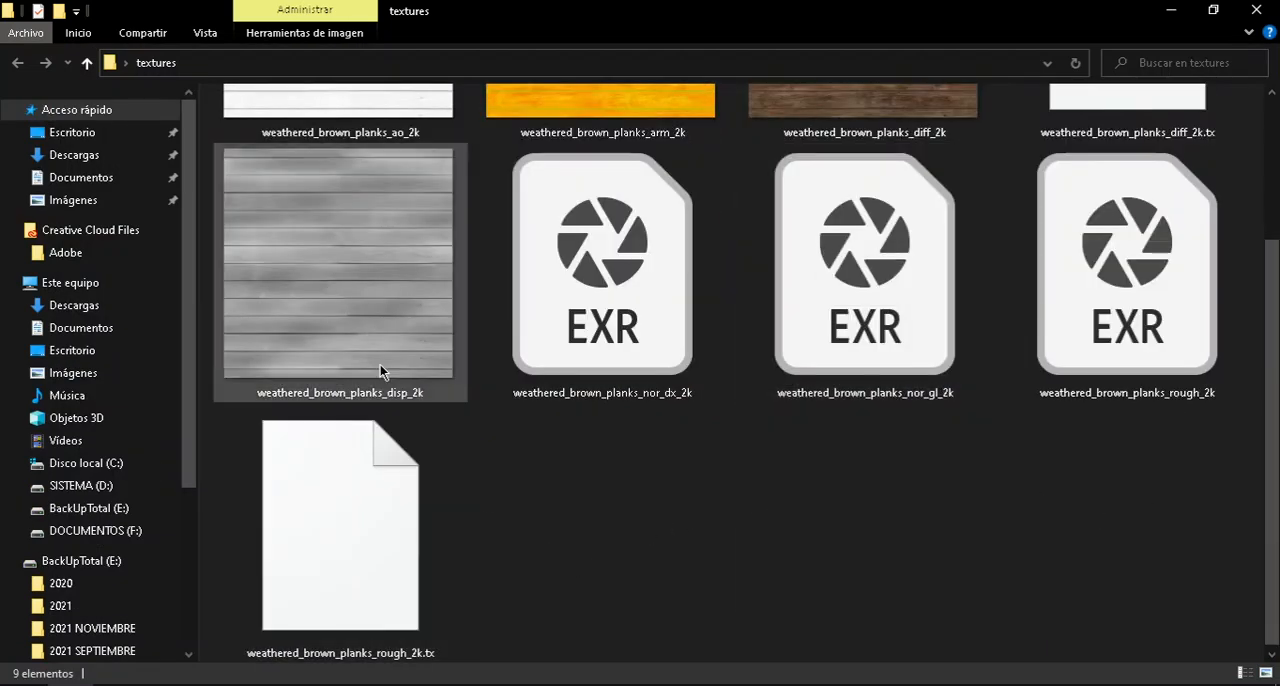
click(366, 313)
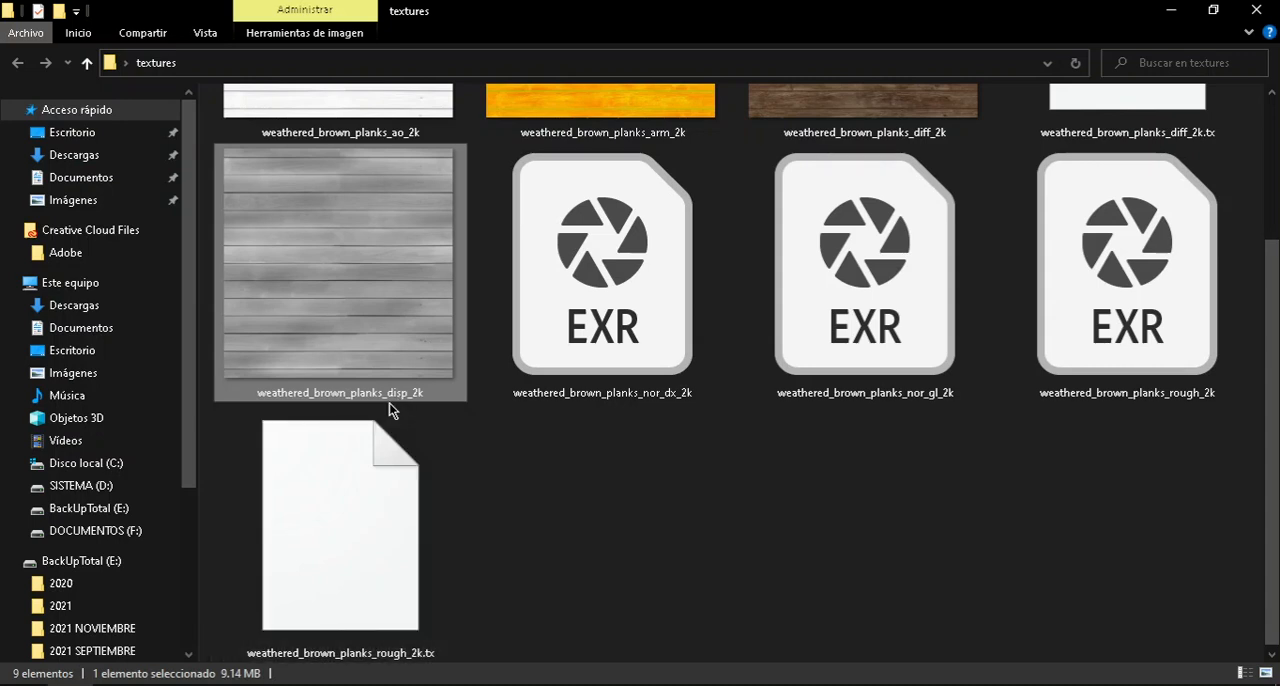
click(1171, 12)
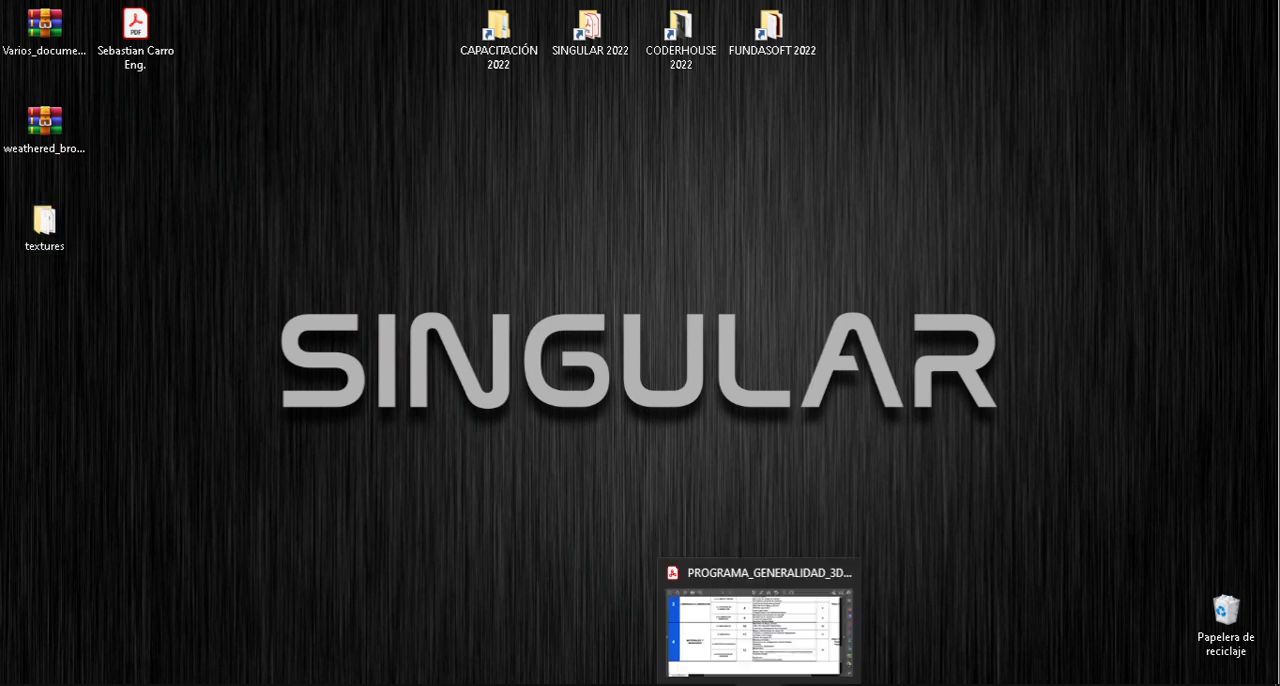
Switch back to Maya and close the Hypershade window.
mouse_move(667, 684)
mouse_move(620, 684)
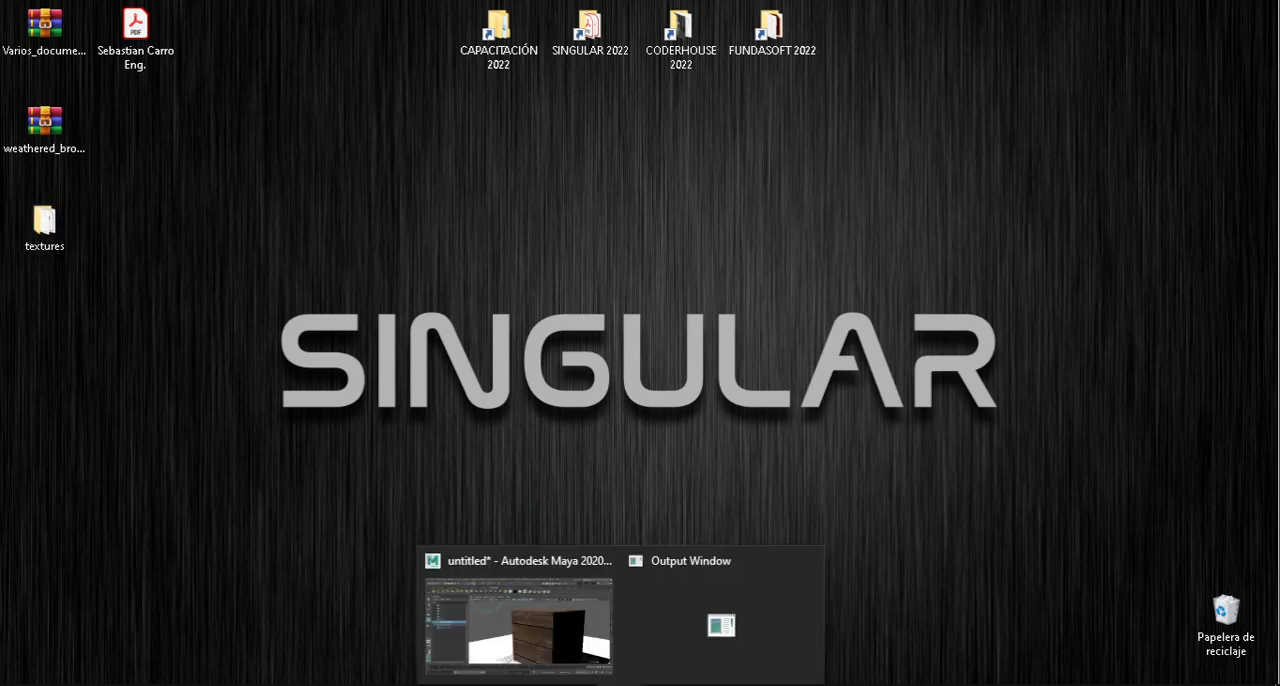
click(570, 643)
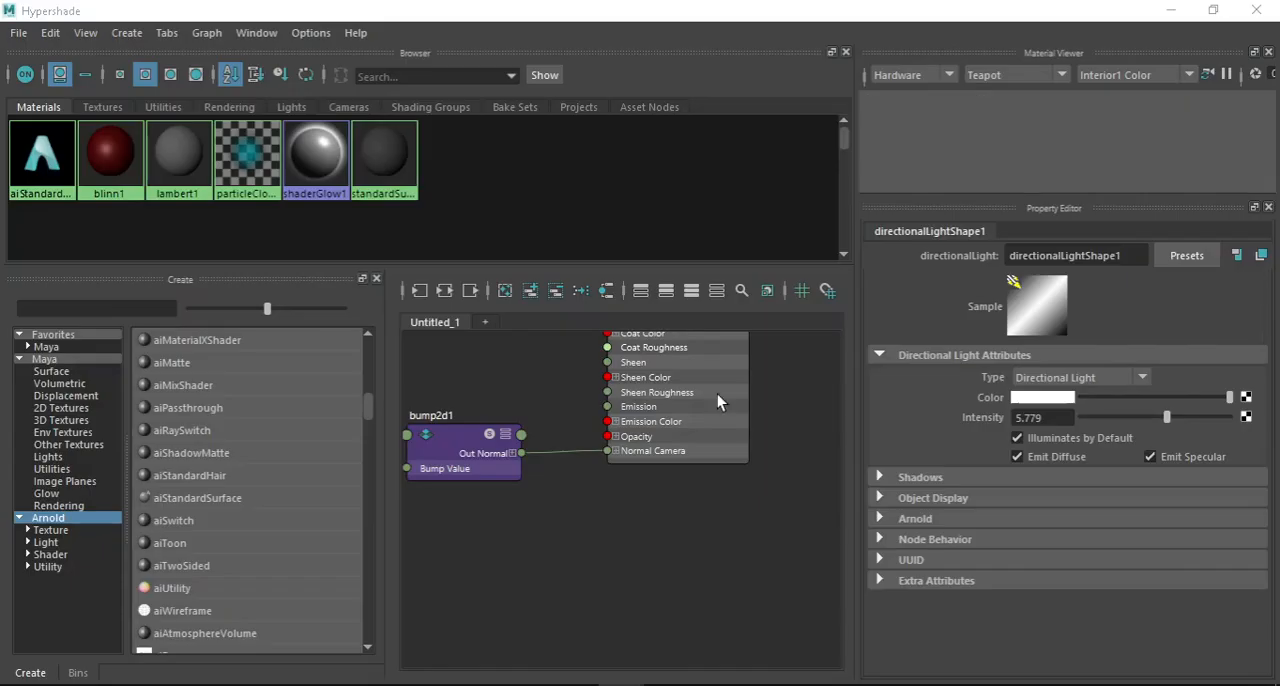
click(1256, 9)
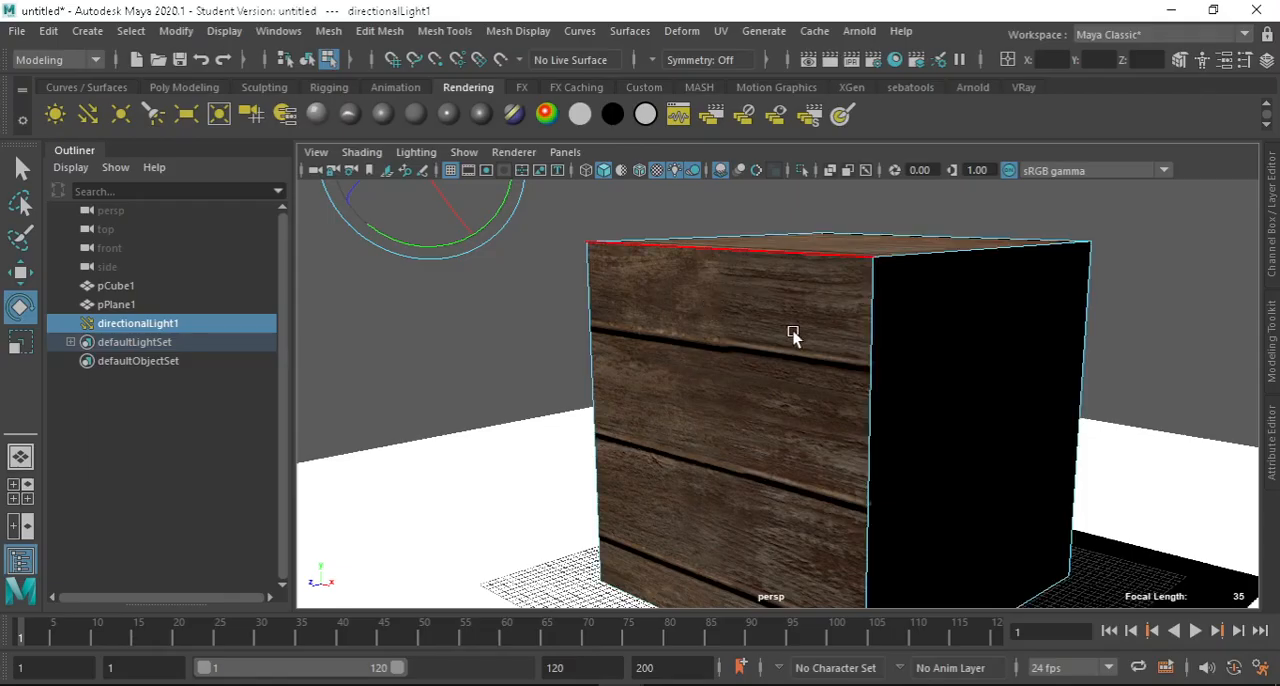
Select pCube1 as a whole object, check its planks up close, and reopen the Hypershade on its material.
right_drag(814, 312, 903, 158)
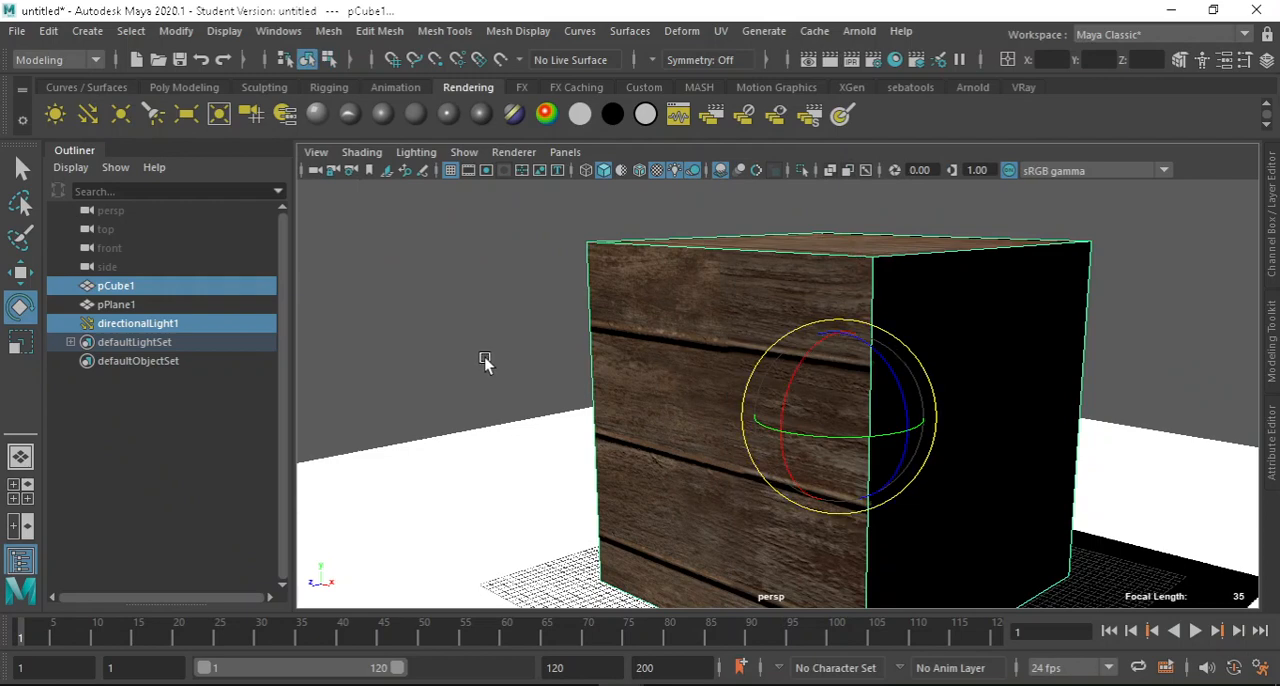
scroll(640, 385, down, 6)
scroll(791, 406, up, 5)
scroll(711, 347, down, 4)
scroll(710, 363, up, 4)
scroll(640, 318, up, 5)
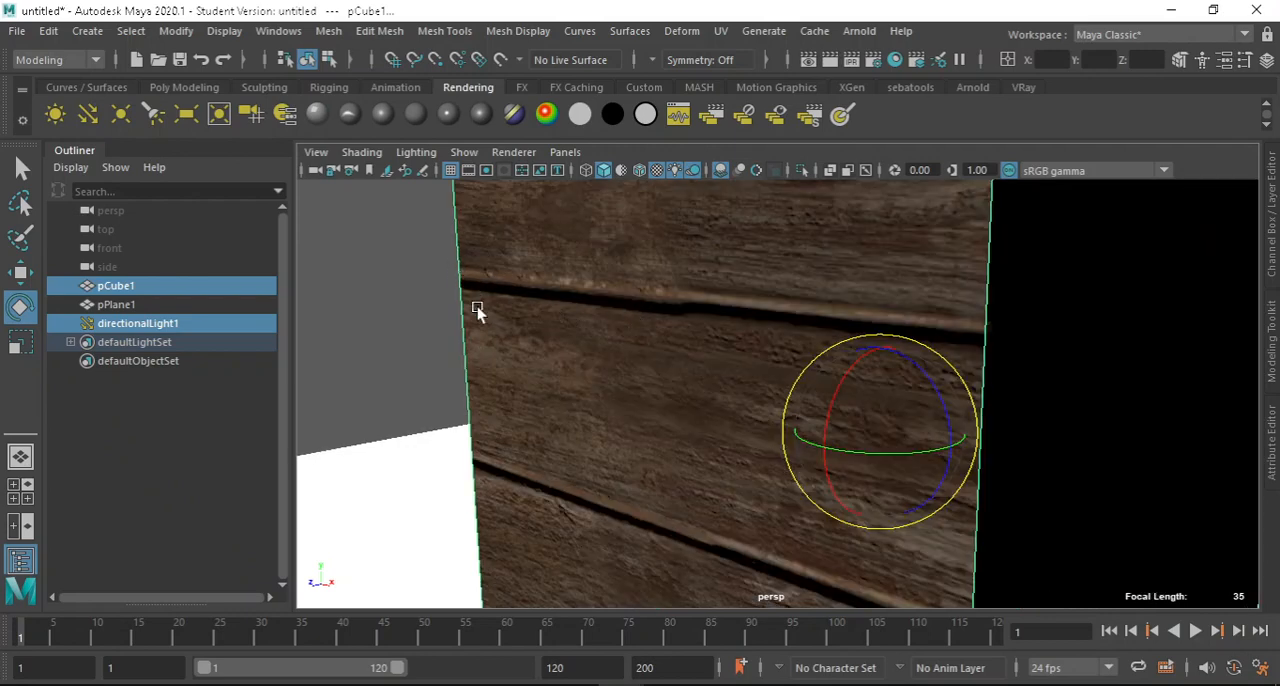
scroll(680, 450, down, 5)
alt+drag(744, 375, 523, 298)
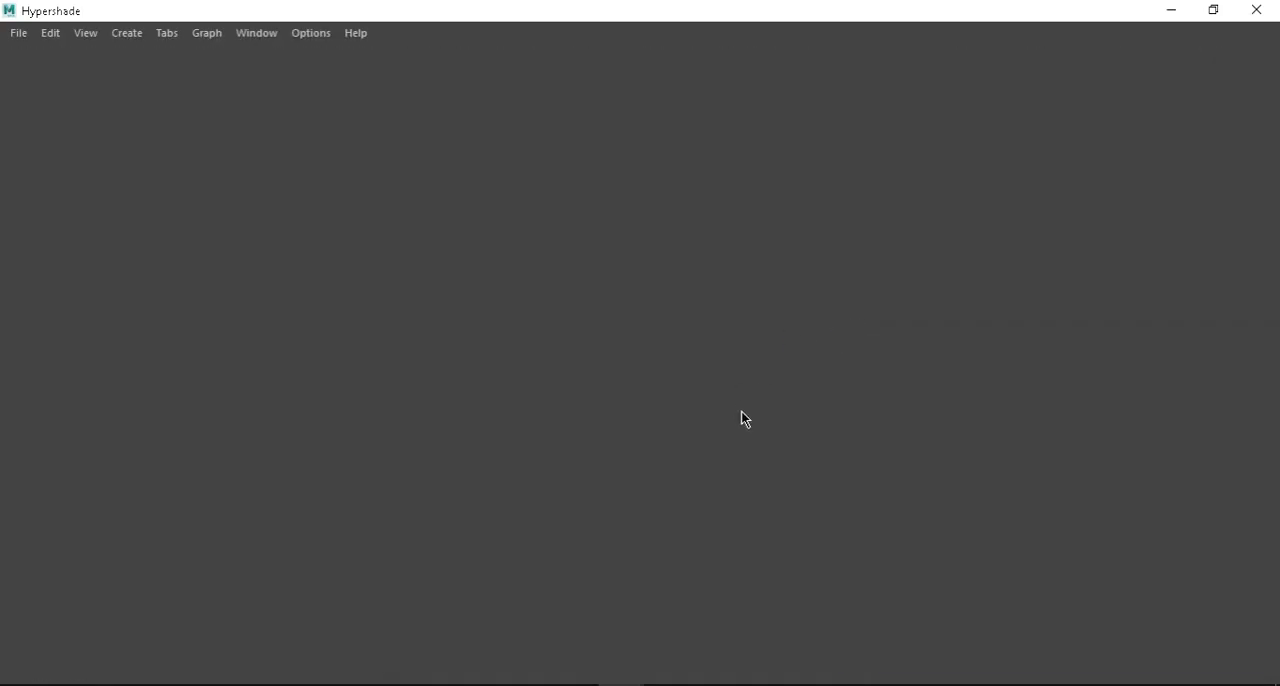
Review the aiStandardSurface1 network, from its Base Color connection down to the bump2d1 node.
scroll(785, 535, down, 6)
scroll(765, 438, up, 2)
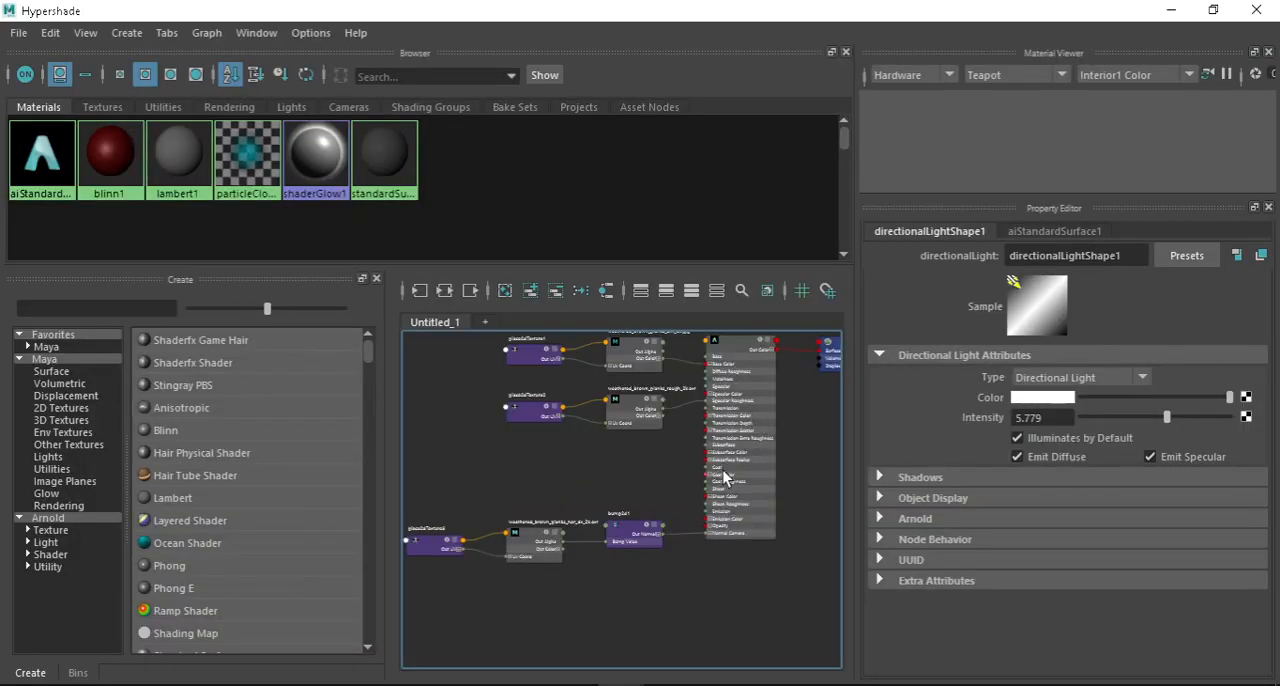
scroll(722, 470, up, 2)
scroll(725, 400, up, 3)
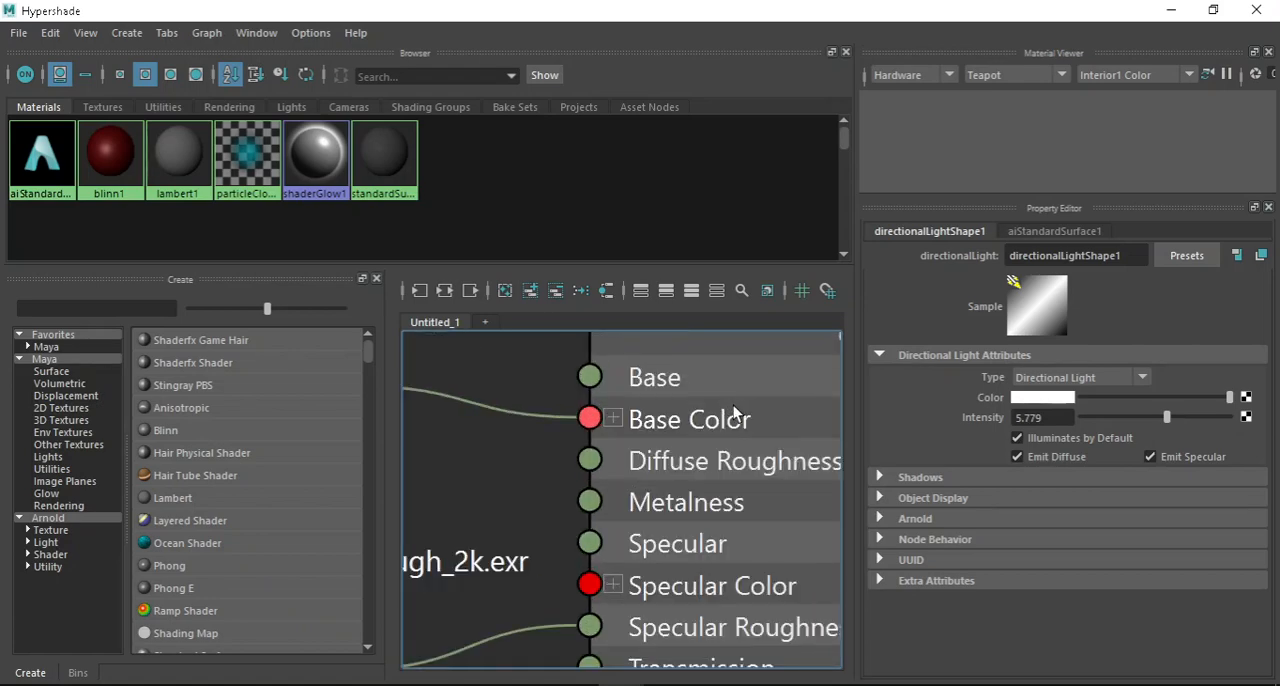
scroll(750, 475, down, 6)
scroll(660, 565, up, 2)
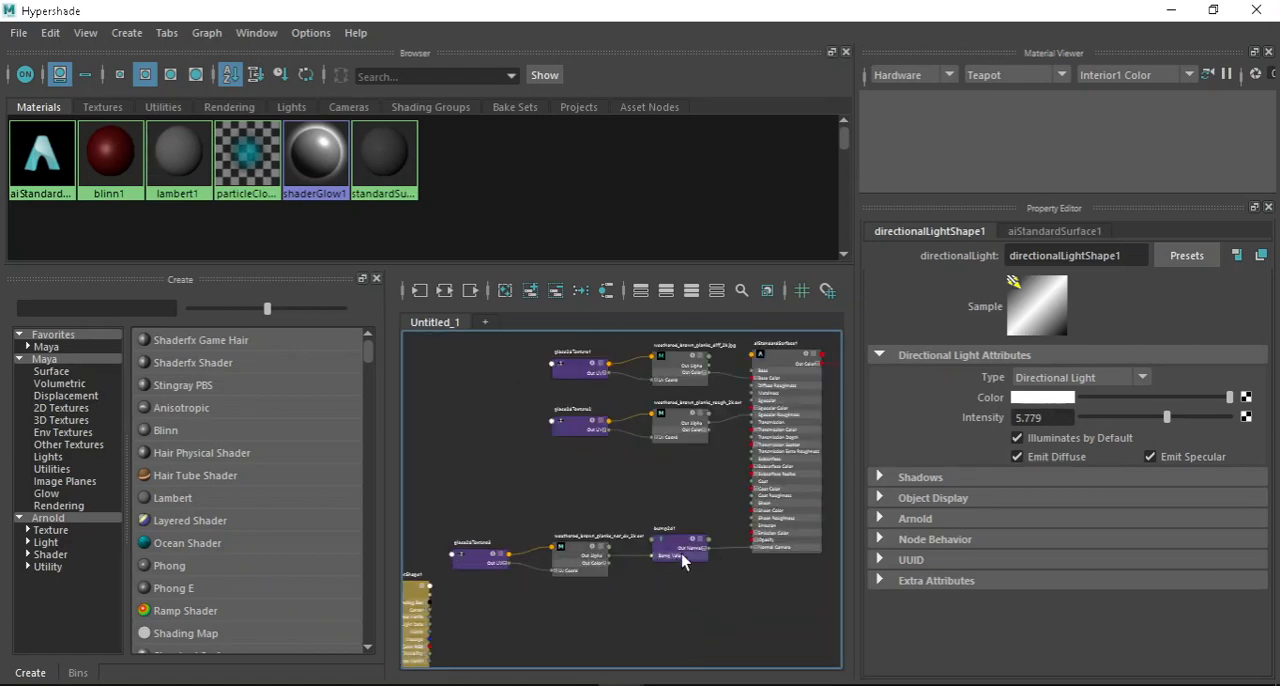
Select the weathered_brown_planks_rough_2k.exr file node and trace its Out Alpha to the shader's Specular Roughness input.
scroll(755, 400, up, 3)
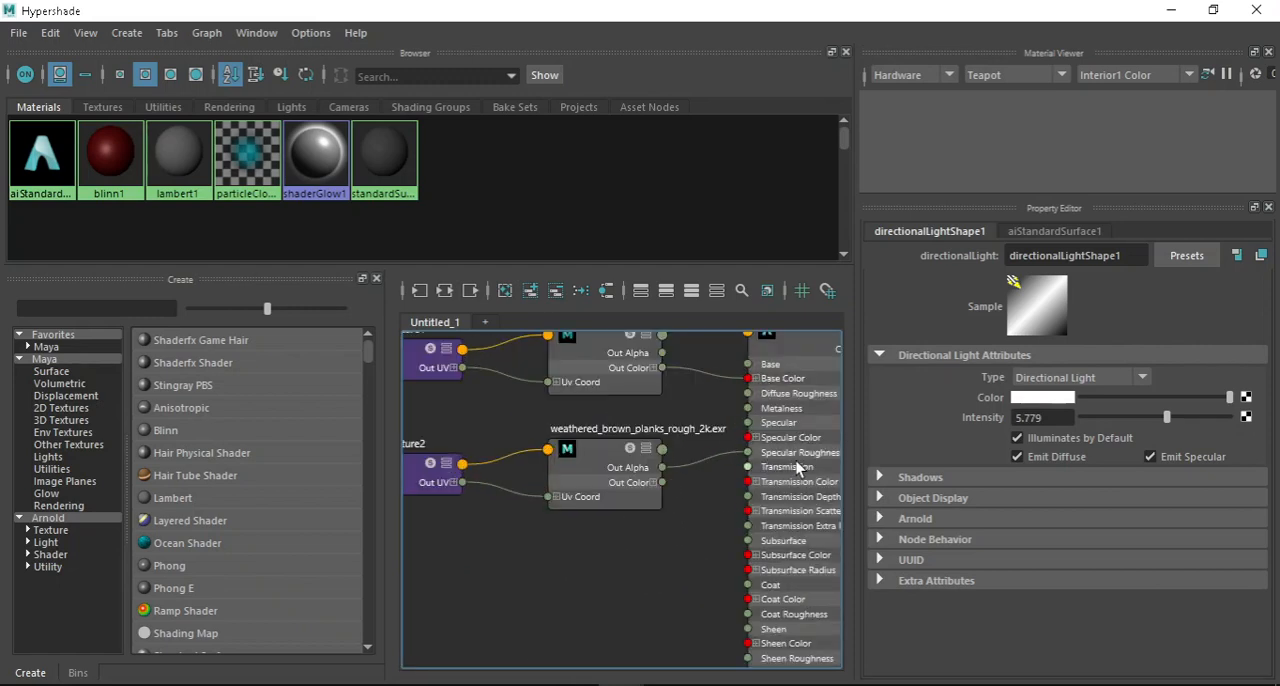
scroll(797, 457, up, 2)
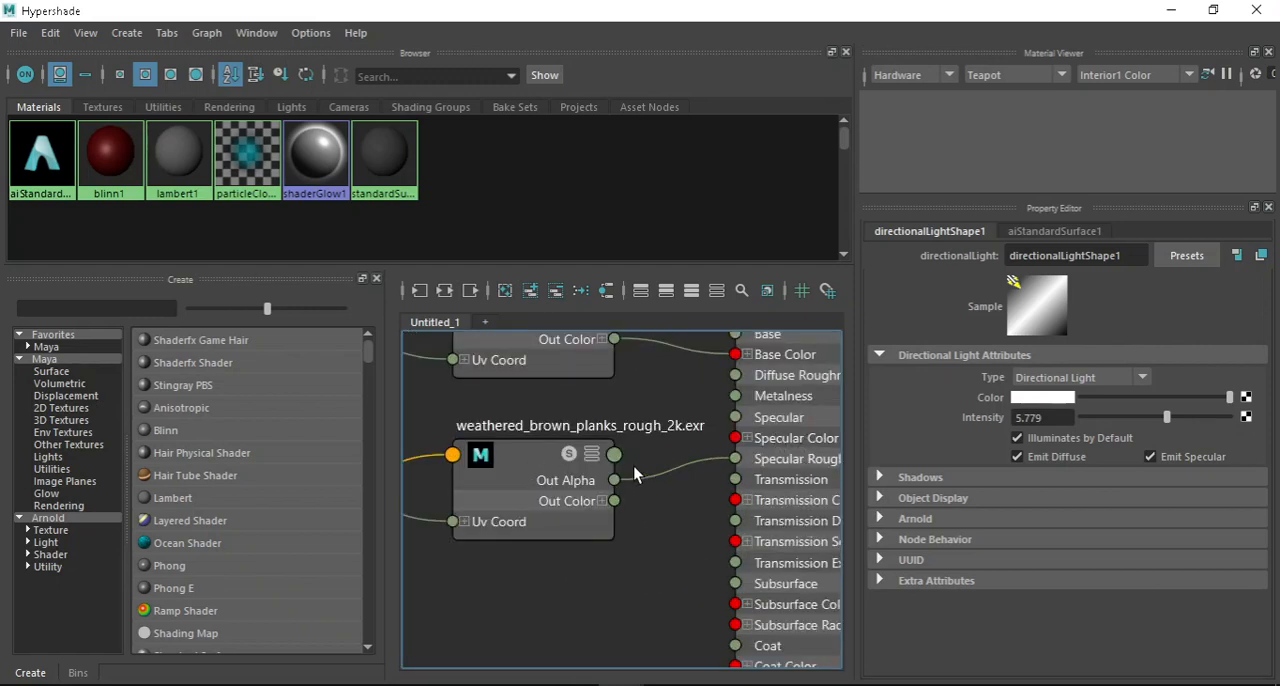
scroll(633, 466, down, 3)
scroll(618, 465, up, 2)
click(557, 462)
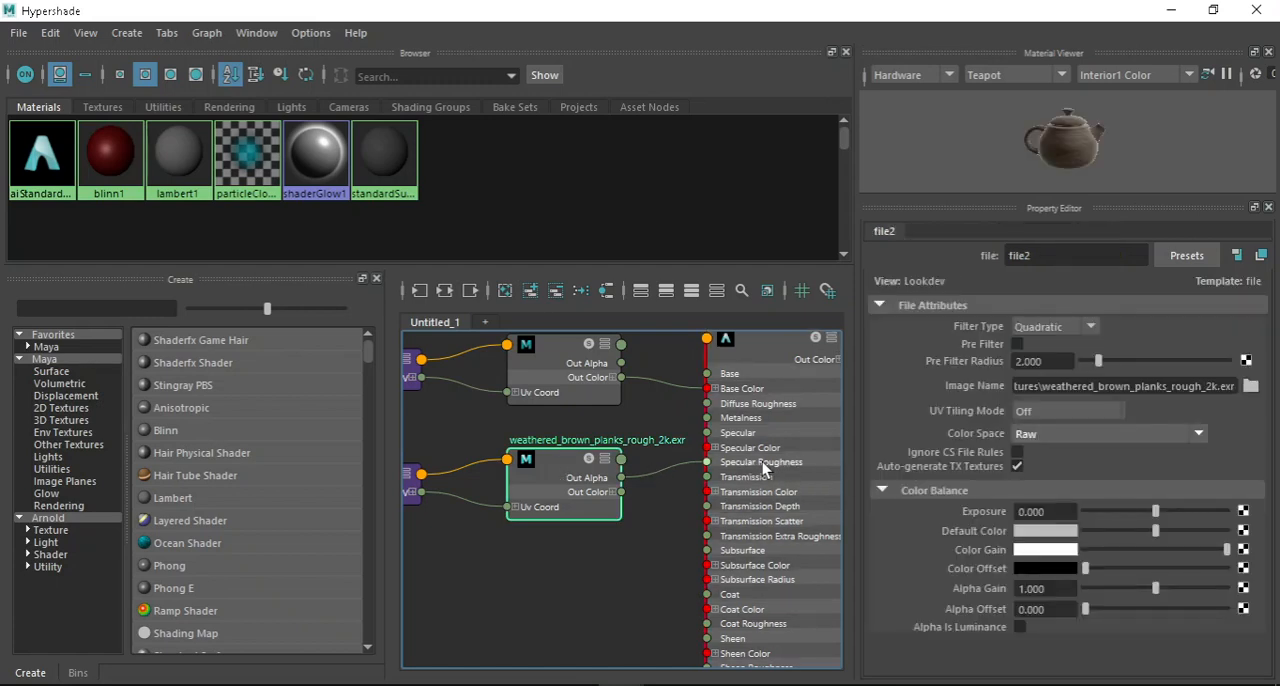
Select the weathered_brown_planks_diff_2k.jpg file node and trace its Out Color to the shader's Base Color input.
scroll(771, 487, down, 3)
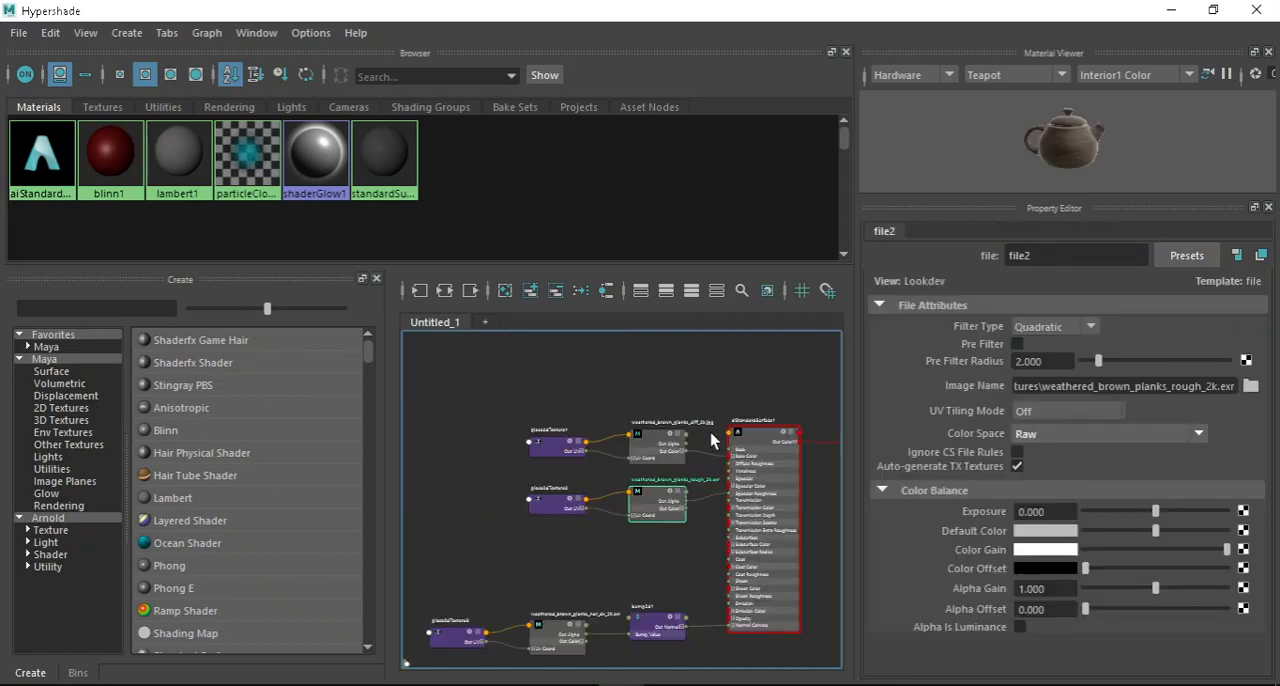
scroll(574, 451, up, 3)
click(617, 437)
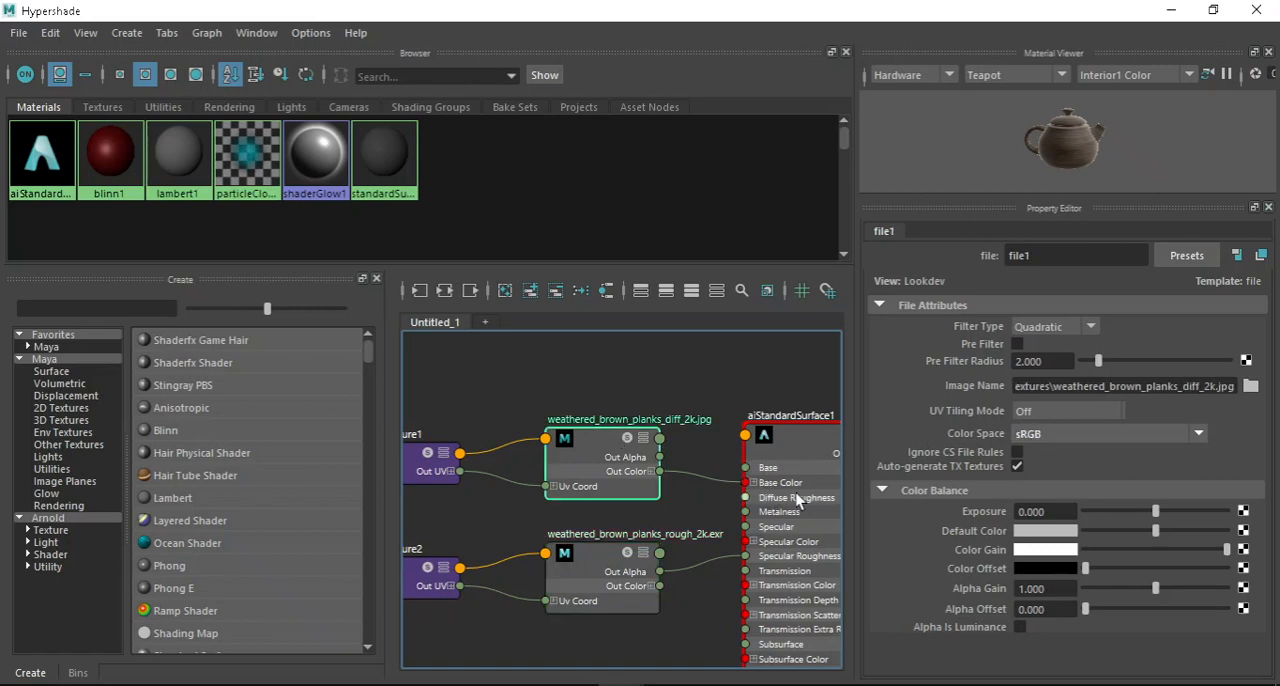
scroll(797, 500, up, 3)
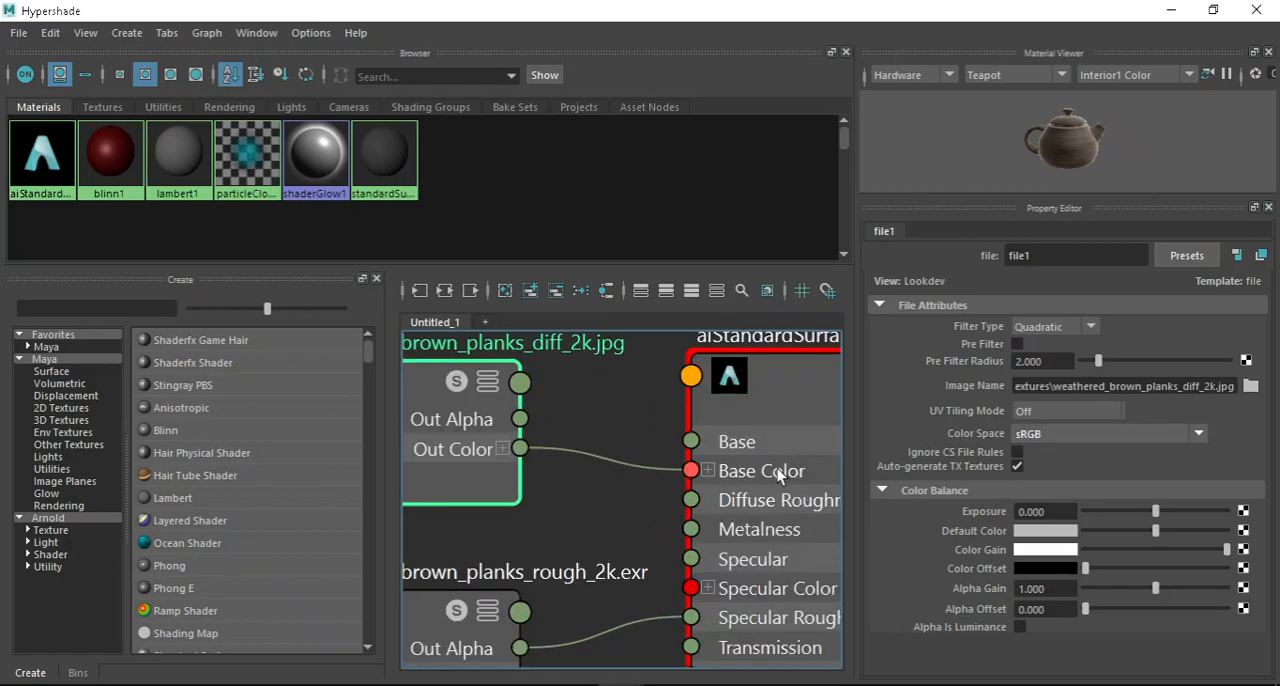
Minimize the Hypershade and examine the finished wooden cube's lit sides and top from several angles and distances.
click(1171, 11)
scroll(694, 297, down, 3)
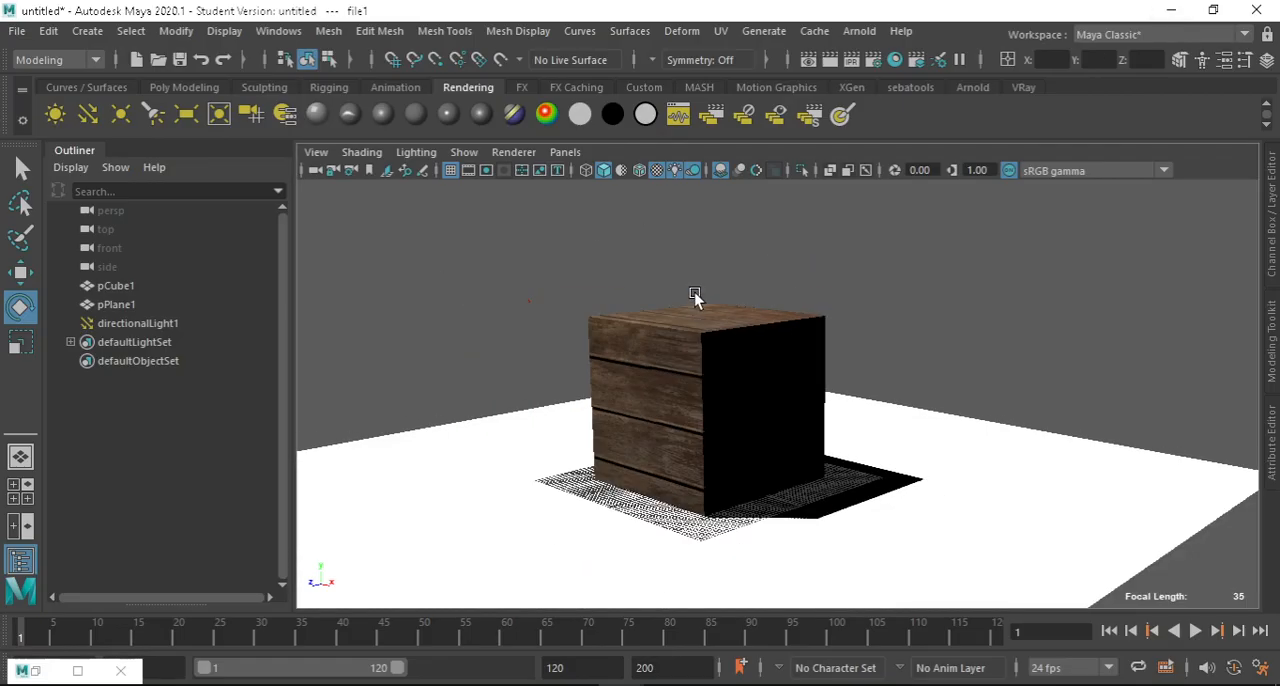
alt+drag(694, 295, 869, 320)
scroll(855, 315, up, 3)
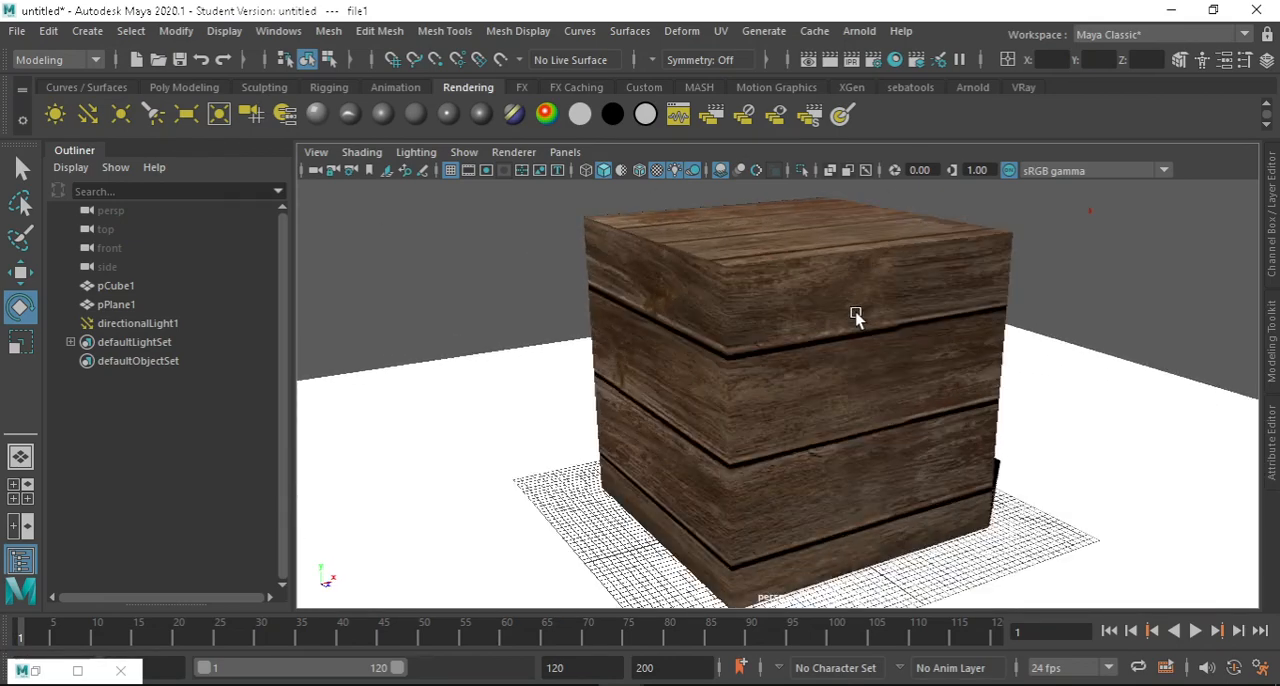
scroll(775, 282, up, 2)
alt+drag(791, 291, 854, 400)
scroll(741, 343, down, 3)
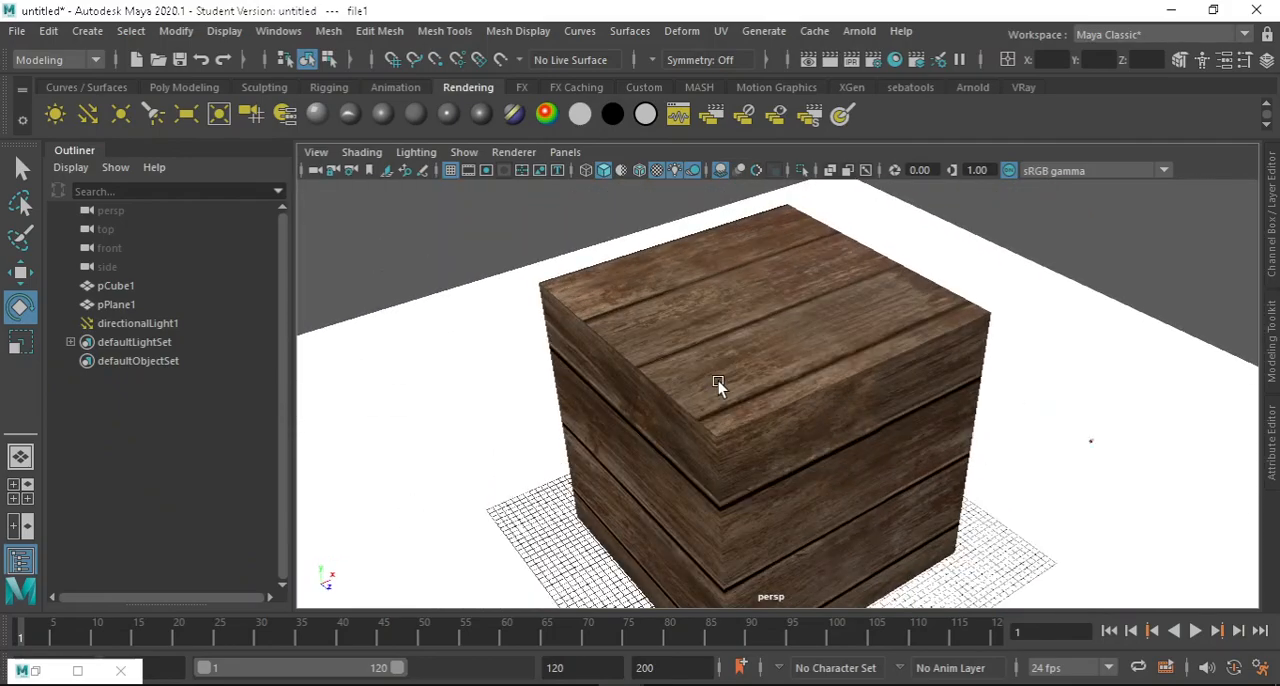
alt+middle_drag(787, 419, 775, 386)
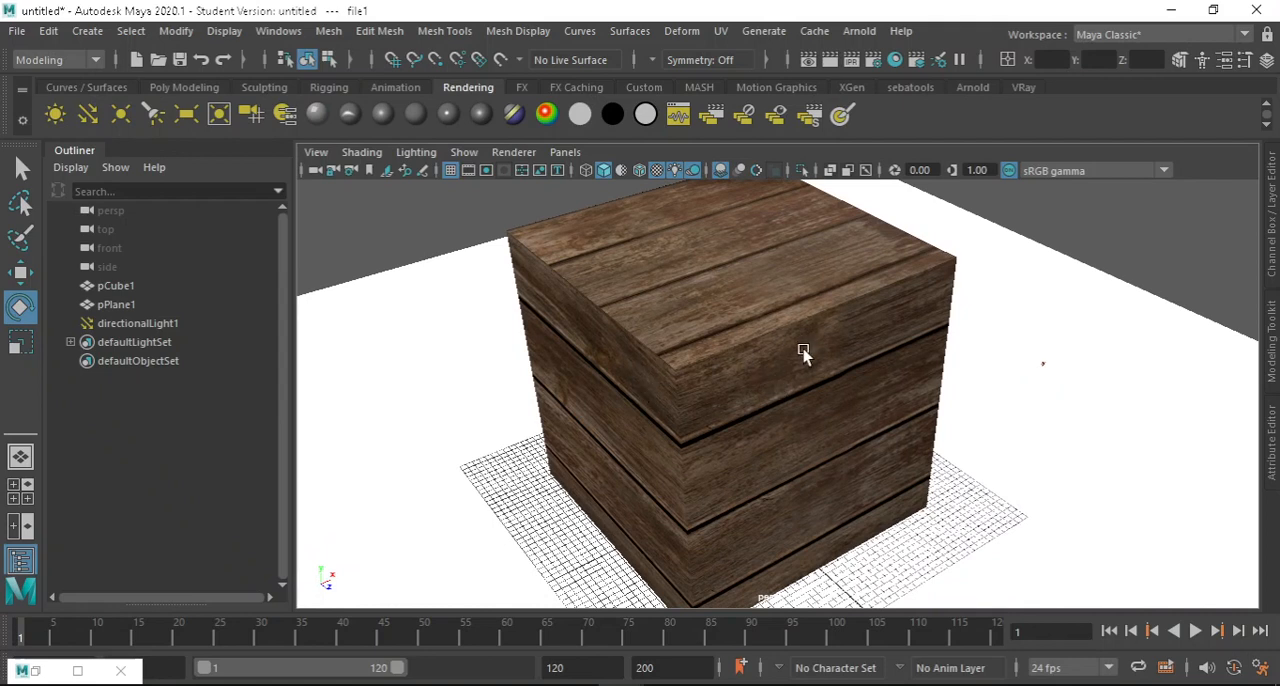
mouse_move(759, 684)
scroll(812, 353, down, 5)
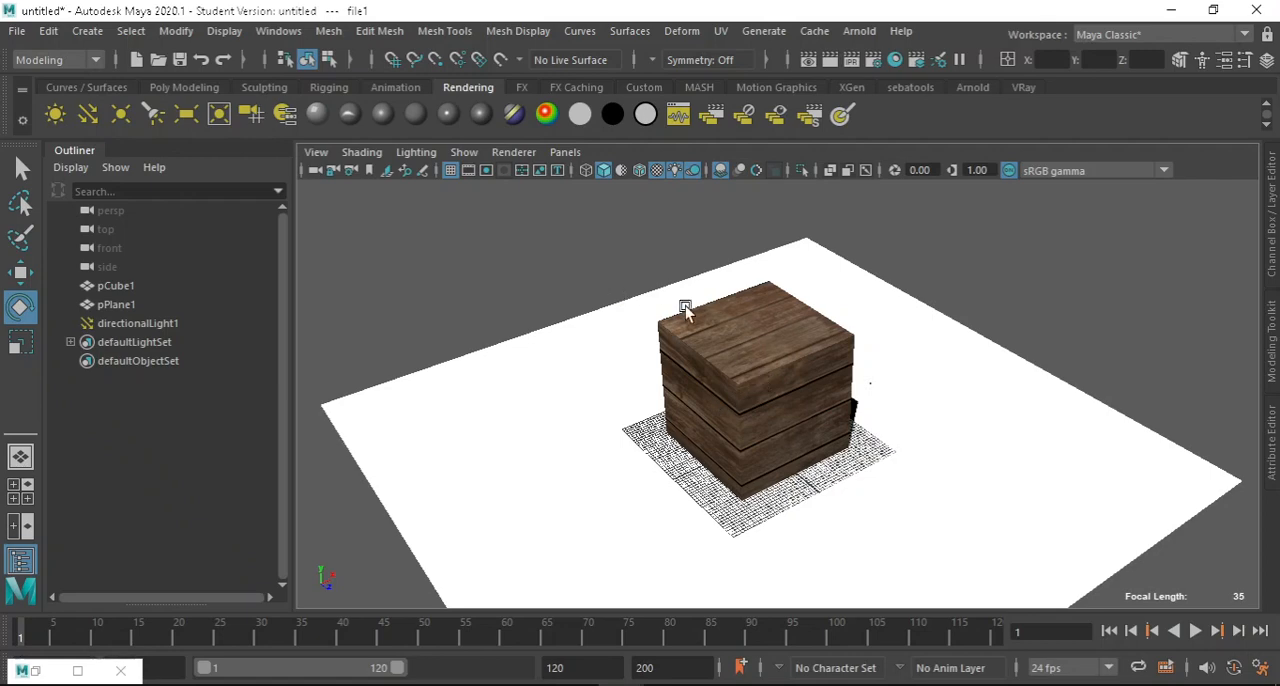
scroll(628, 433, down, 3)
scroll(805, 408, up, 6)
mouse_move(805, 408)
alt+mouse_down()
mouse_move(811, 471)
mouse_move(826, 380)
mouse_move(808, 429)
mouse_move(791, 390)
alt+mouse_up()
scroll(791, 390, up, 3)
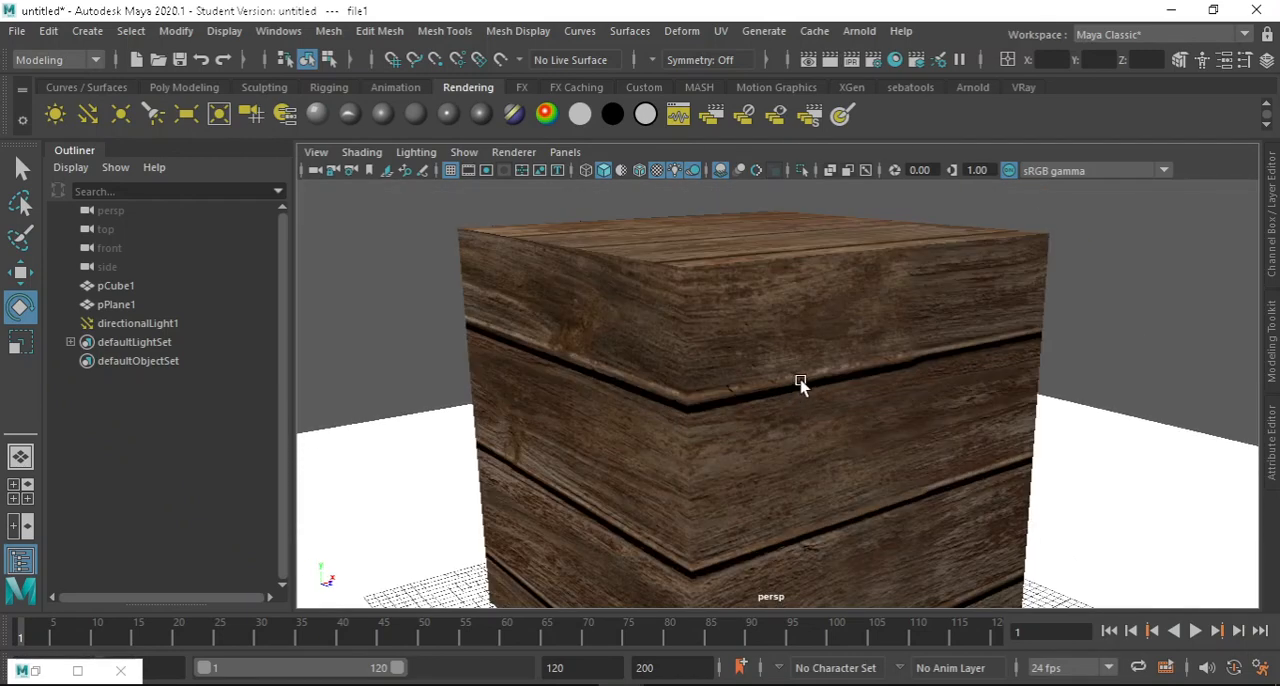
scroll(699, 279, down, 5)
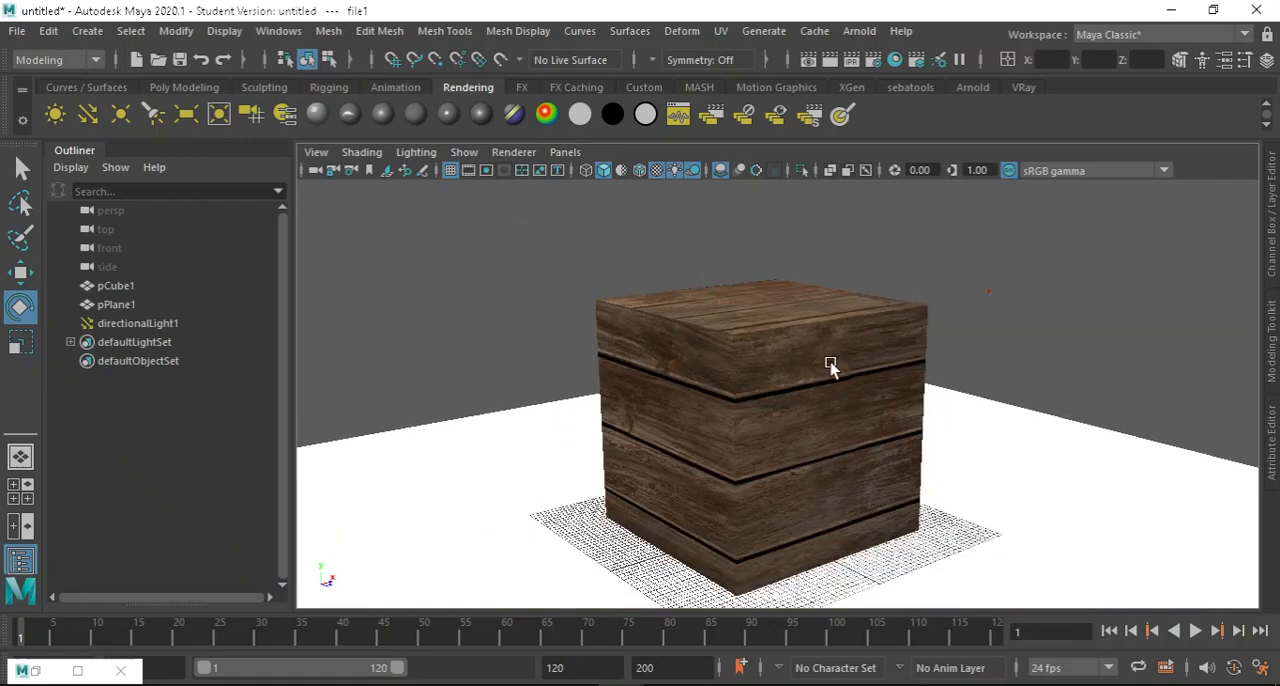
alt+drag(831, 366, 822, 342)
mouse_move(116, 684)
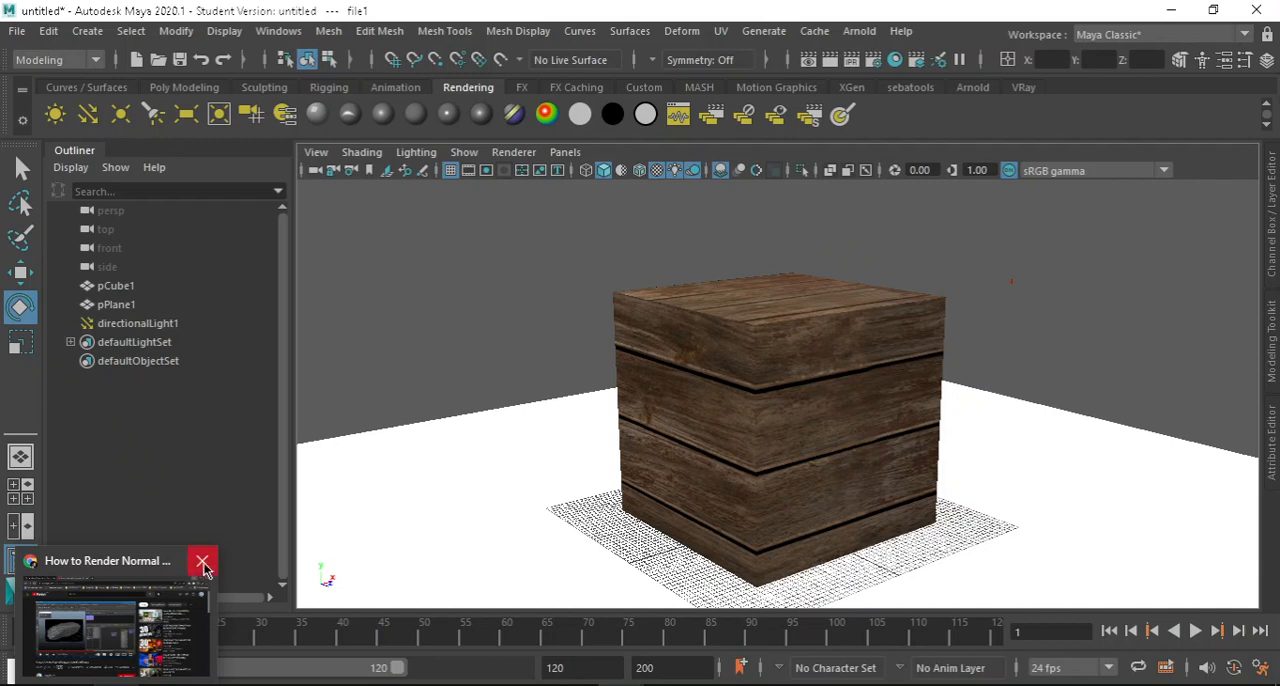
Close the open browser window and view the wooden cube from a slightly higher angle.
click(203, 565)
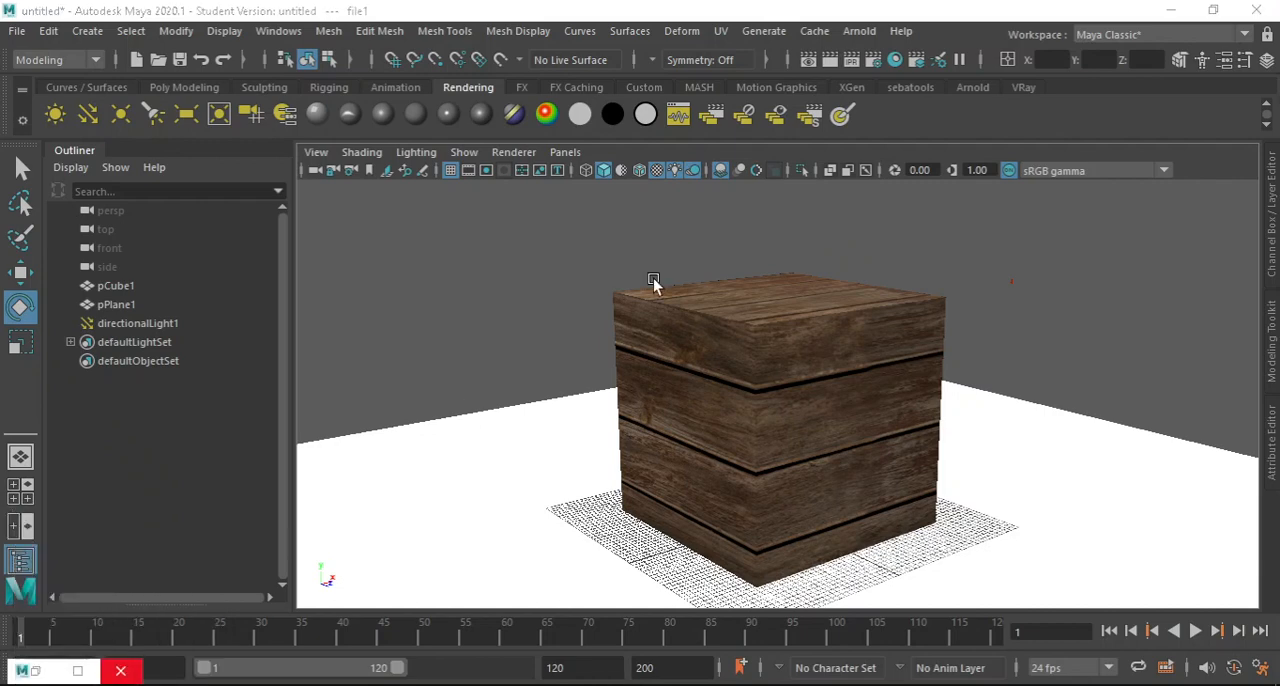
mouse_move(862, 362)
alt+middle_down()
mouse_move(835, 339)
mouse_move(876, 364)
alt+middle_up()
mouse_move(876, 364)
alt+mouse_down()
mouse_move(596, 349)
mouse_move(848, 337)
mouse_move(889, 374)
alt+mouse_up()
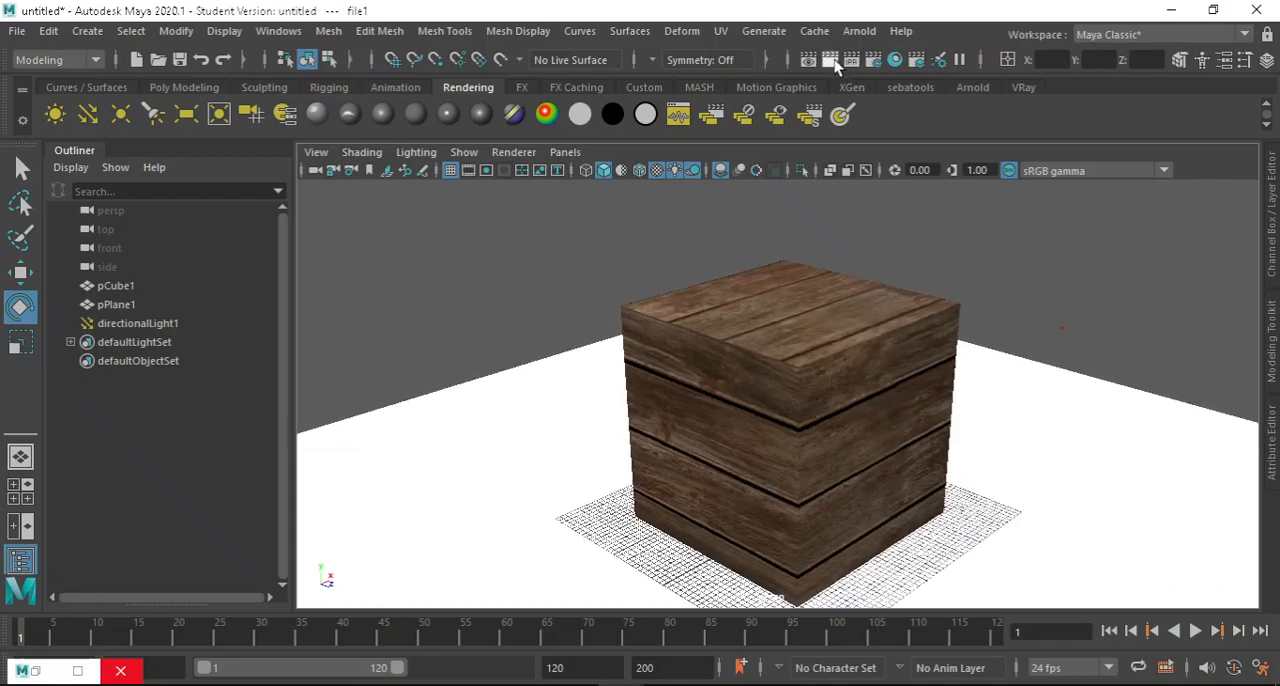
Open the Hypershade and trace the weathered_brown_planks_diff_2k.jpg node's Out Color to the Base Color of aiStandardSurface1.
click(895, 60)
scroll(622, 423, down, 5)
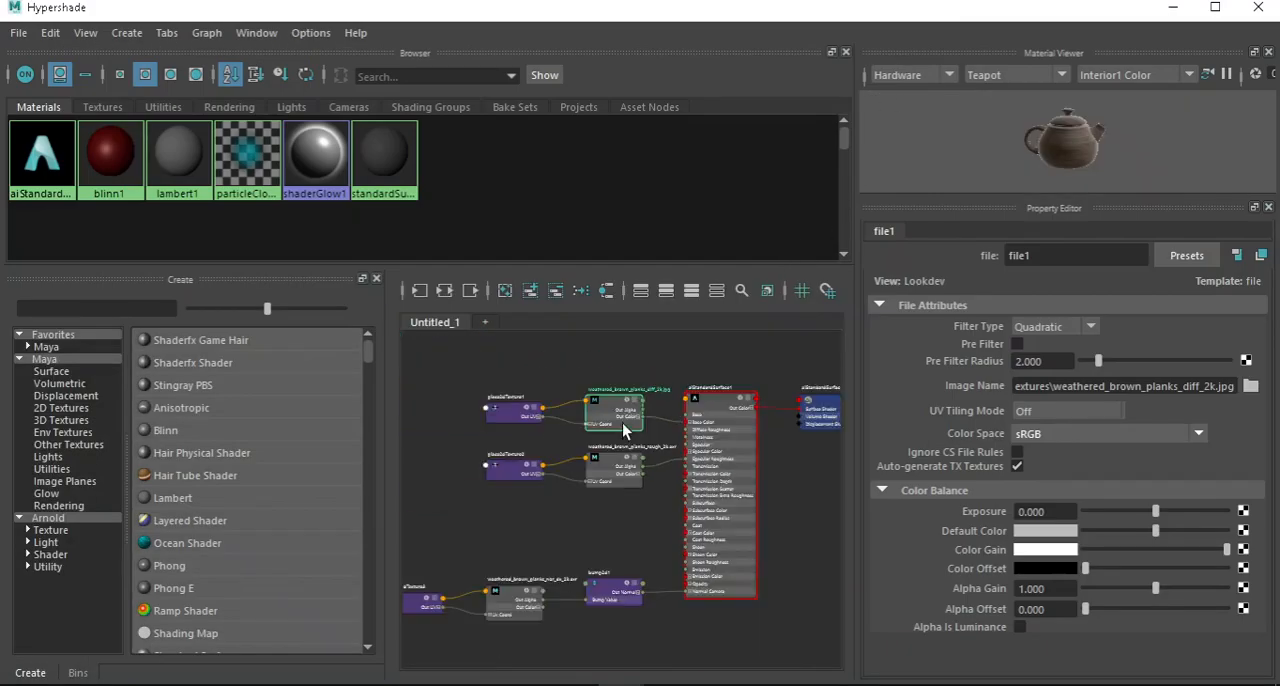
scroll(587, 376, up, 3)
scroll(654, 430, down, 3)
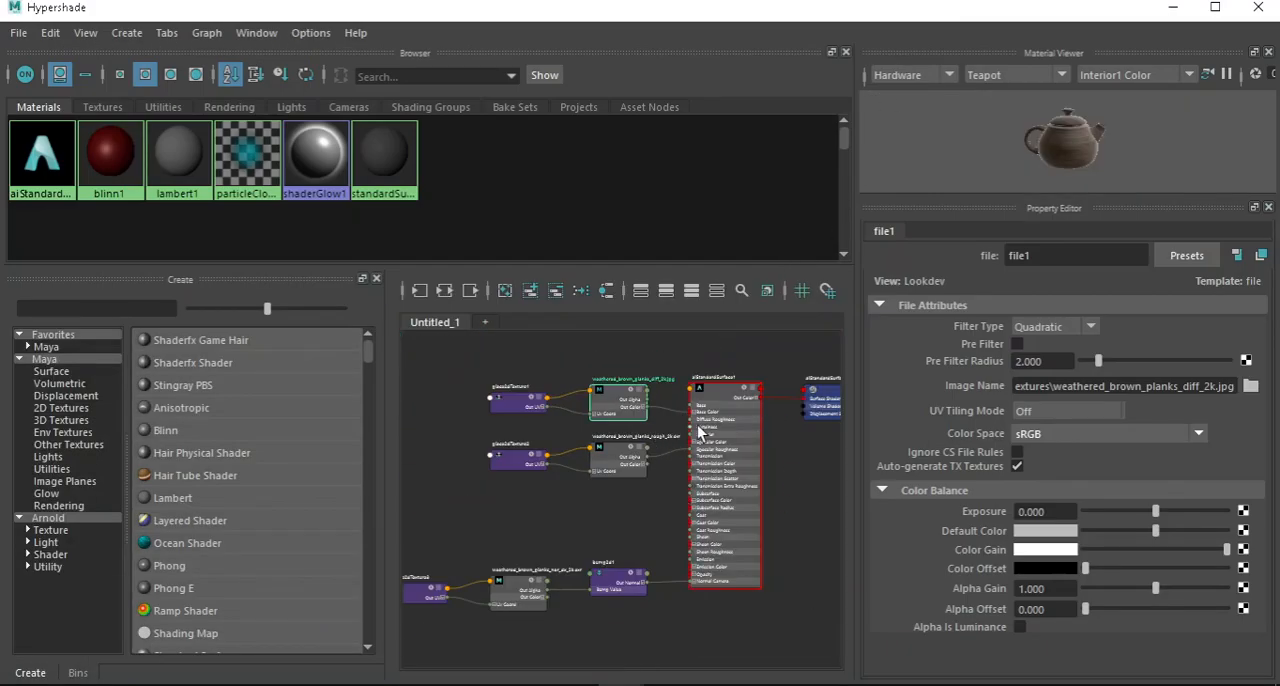
scroll(603, 386, up, 2)
scroll(639, 390, up, 3)
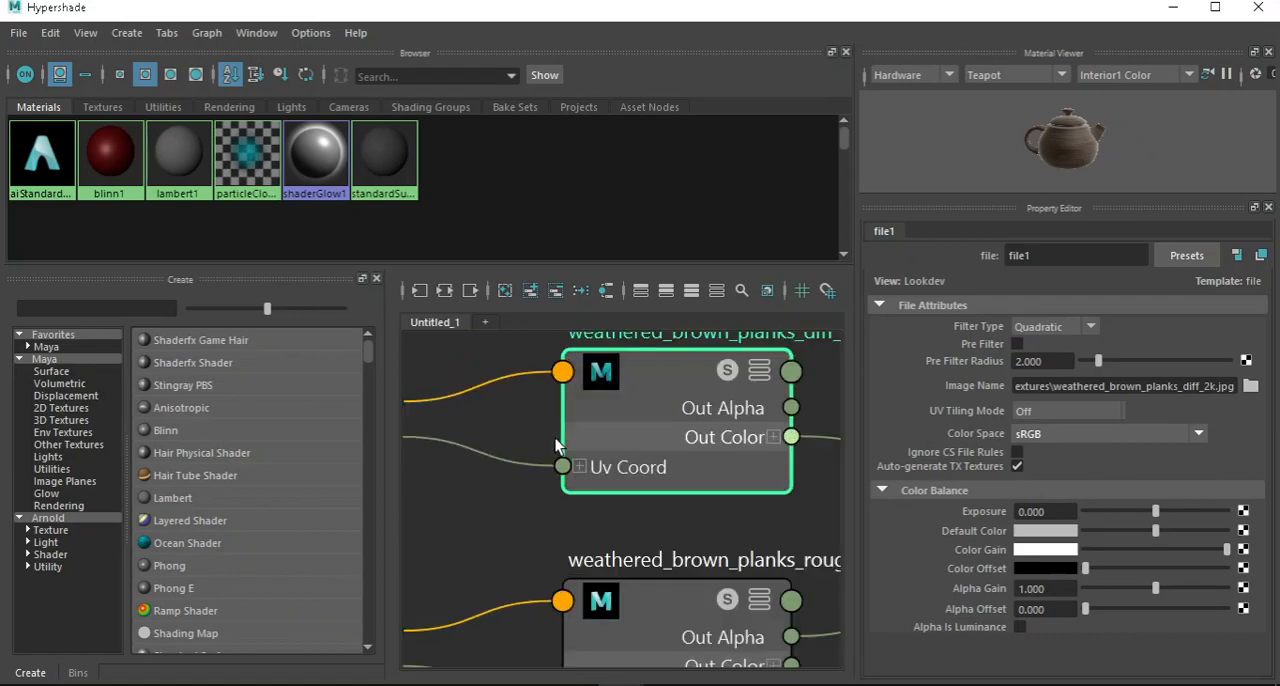
scroll(660, 410, down, 4)
scroll(688, 438, up, 3)
scroll(600, 480, down, 3)
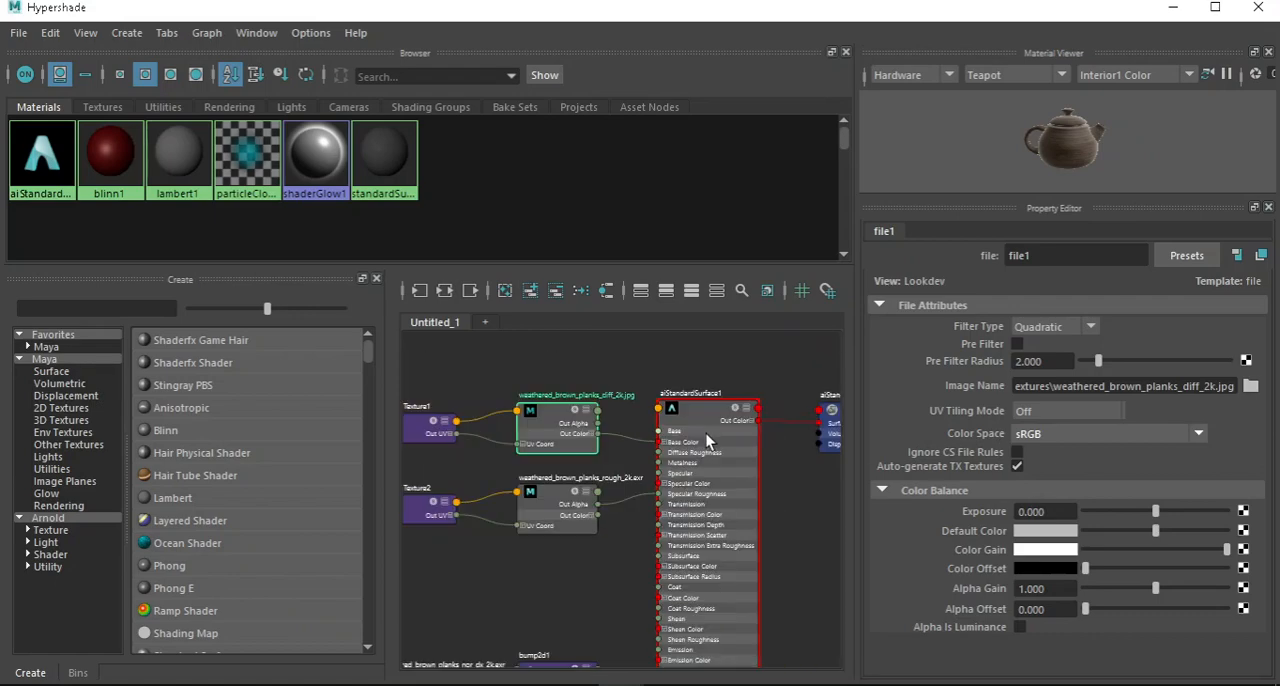
Review the connection from the weathered_brown_planks_rough_2k.exr node's Out Alpha to Specular Roughness.
scroll(531, 516, up, 1)
scroll(528, 516, up, 3)
scroll(530, 477, down, 2)
scroll(530, 477, down, 3)
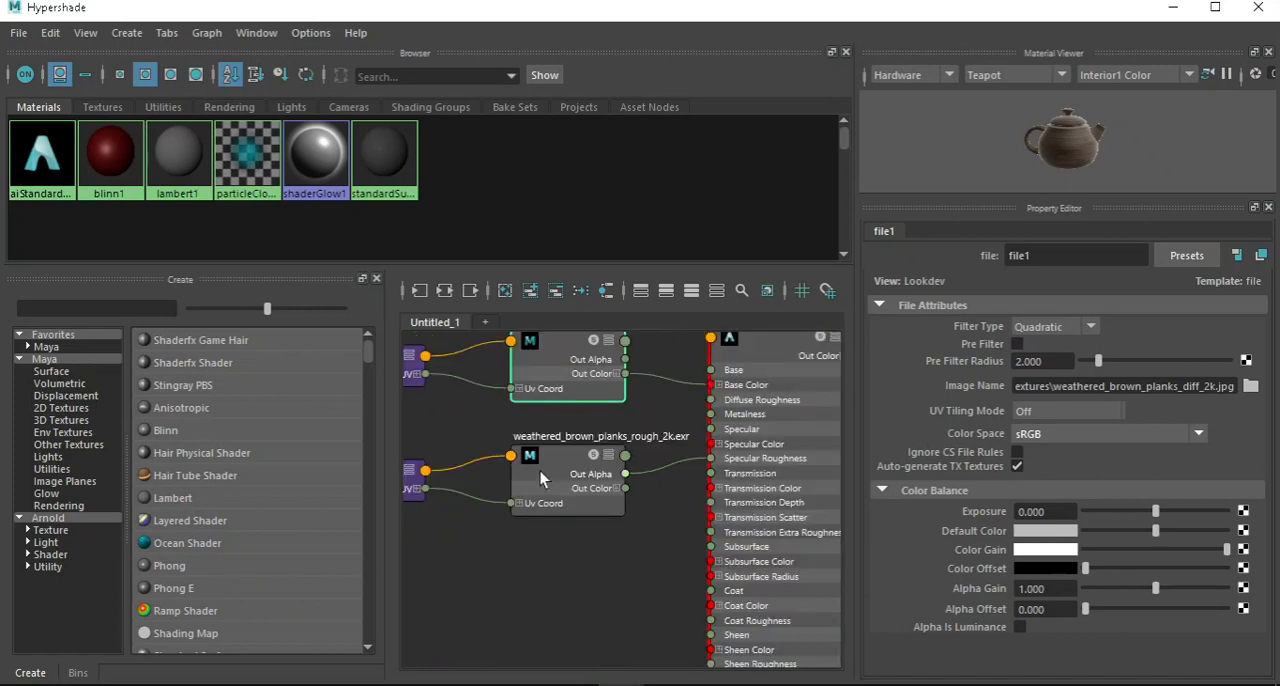
scroll(805, 441, up, 3)
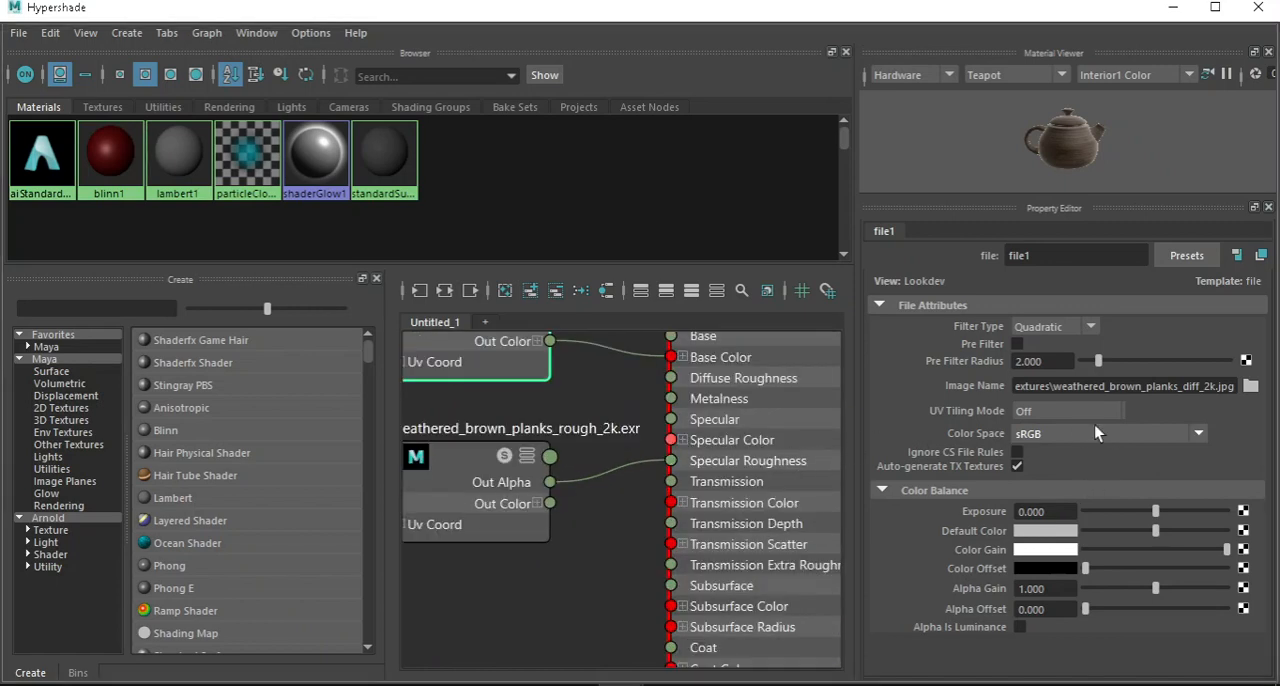
Trace the weathered_brown_planks_nor_dx_2k.exr node through bump2d1 to the shader's Normal Camera input.
scroll(804, 546, down, 3)
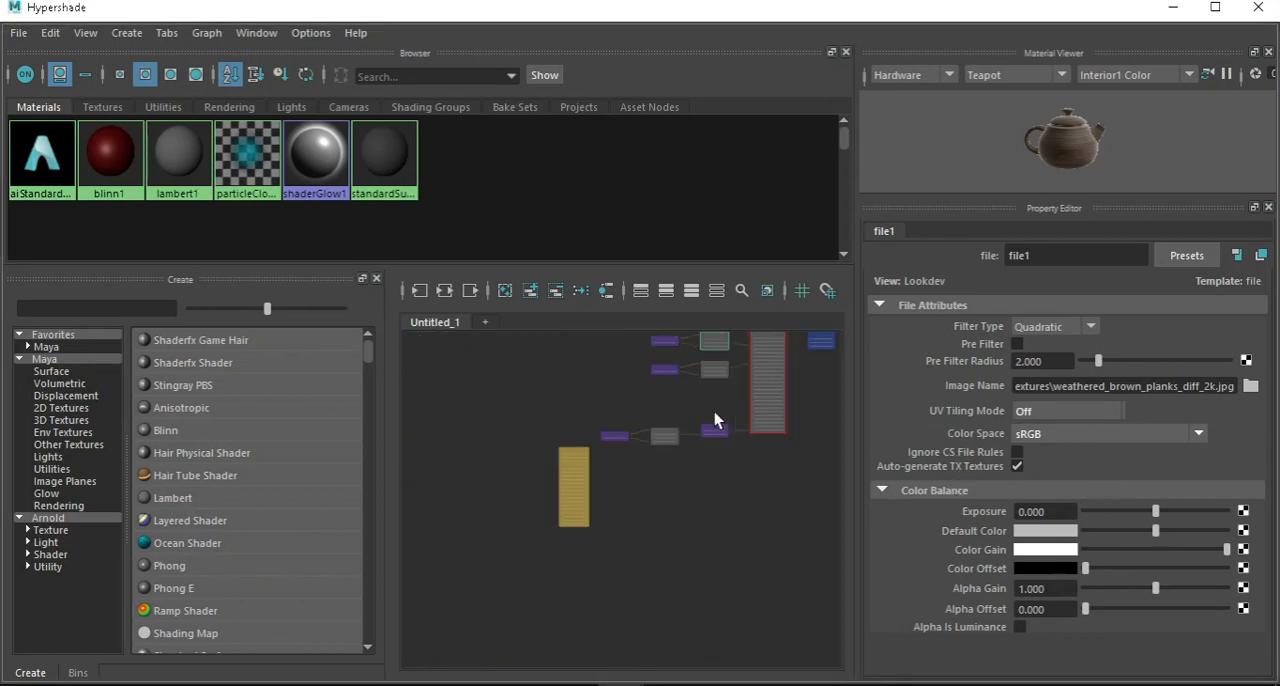
scroll(714, 412, up, 3)
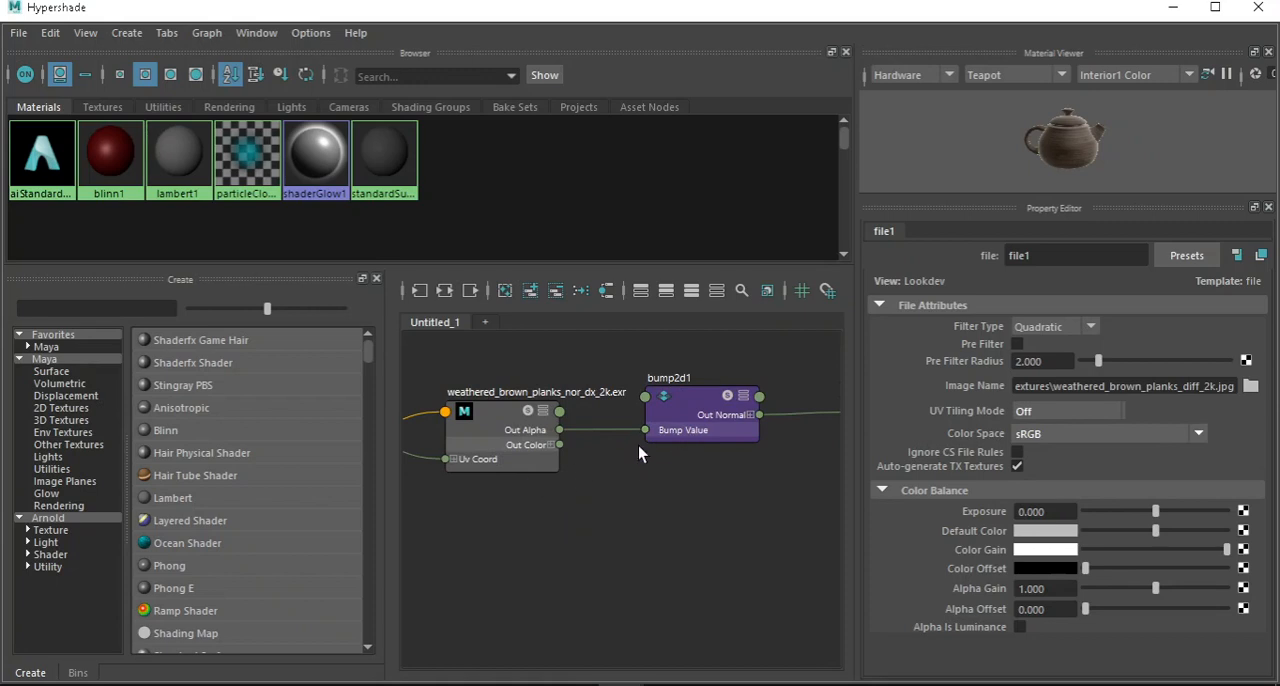
scroll(575, 543, down, 3)
scroll(690, 500, up, 3)
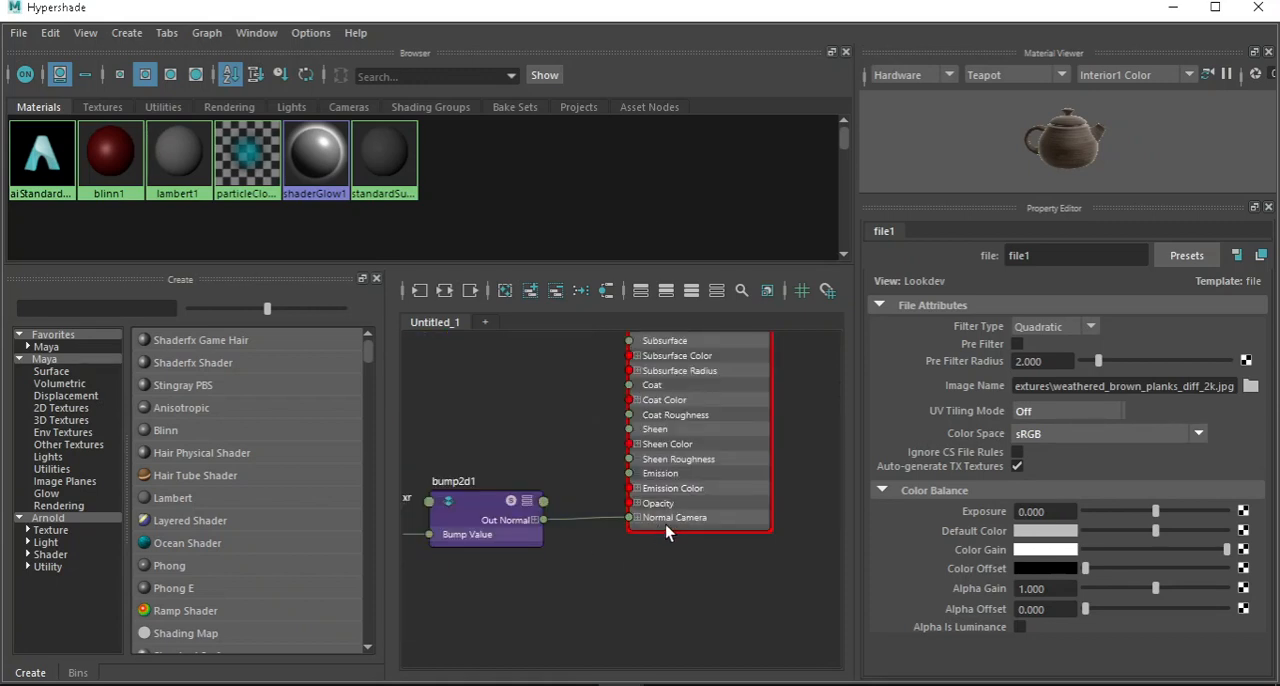
Compare the properties of the blinn1 and lambert1 materials by inspecting each in turn.
click(44, 160)
click(108, 165)
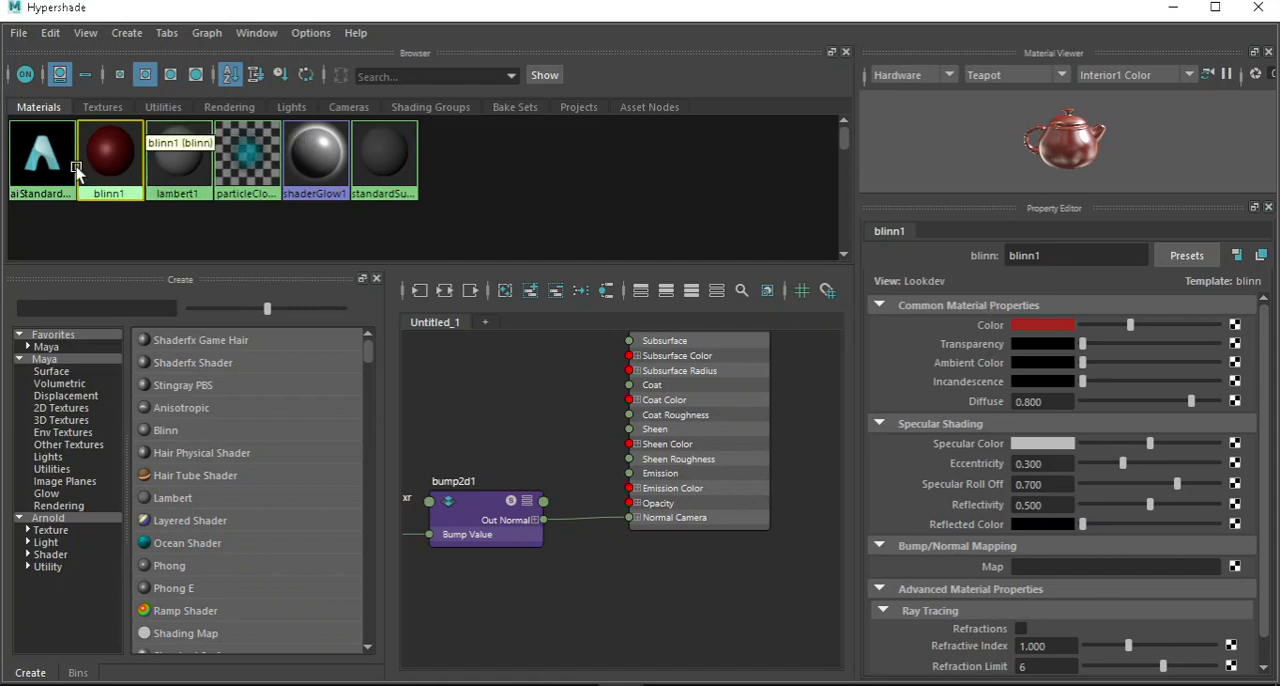
click(178, 162)
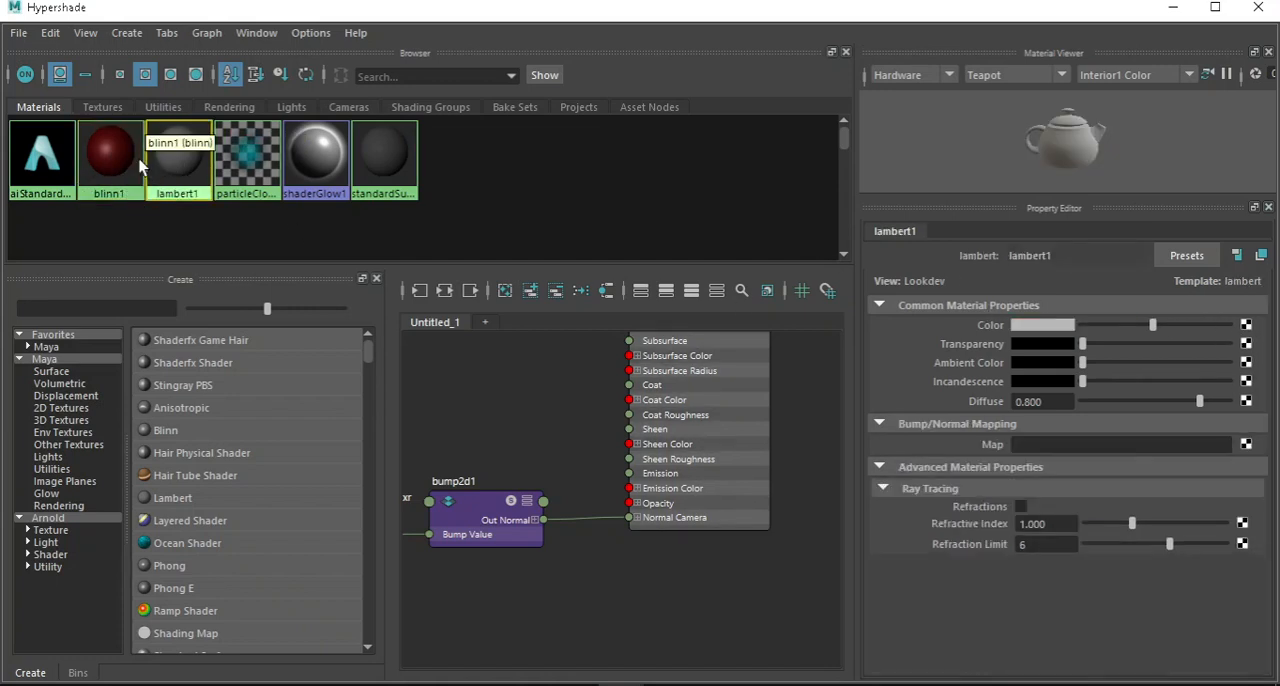
click(121, 152)
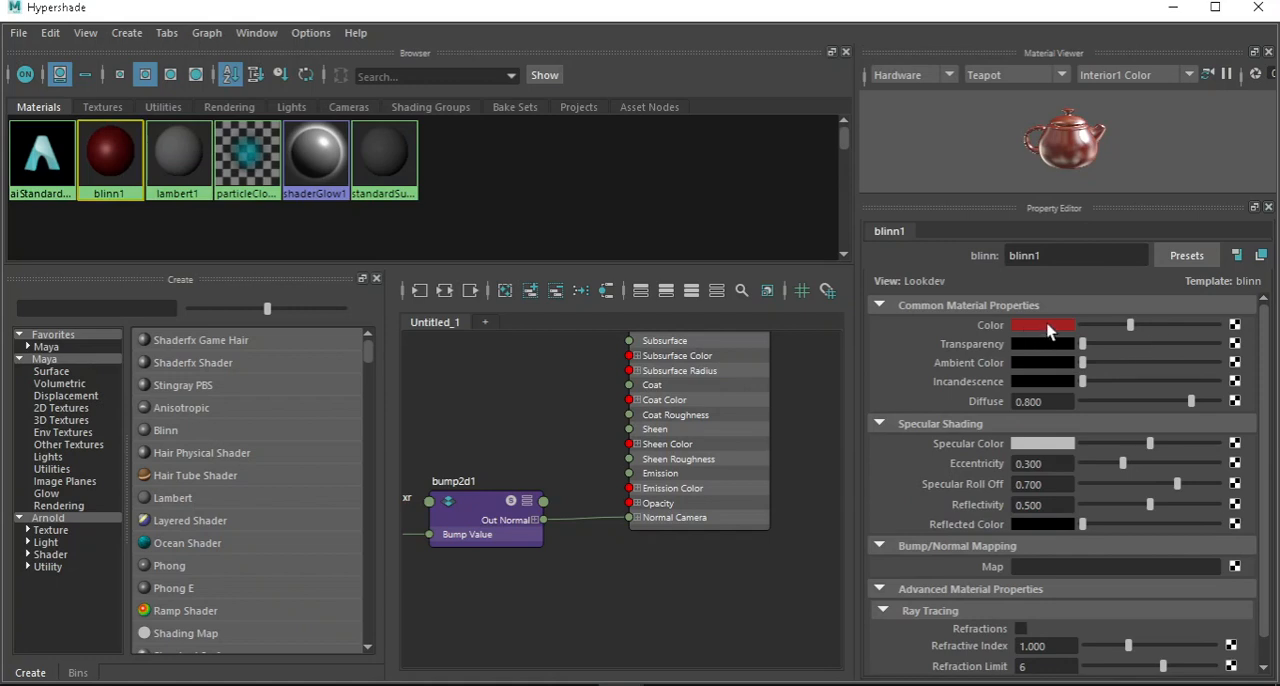
click(164, 154)
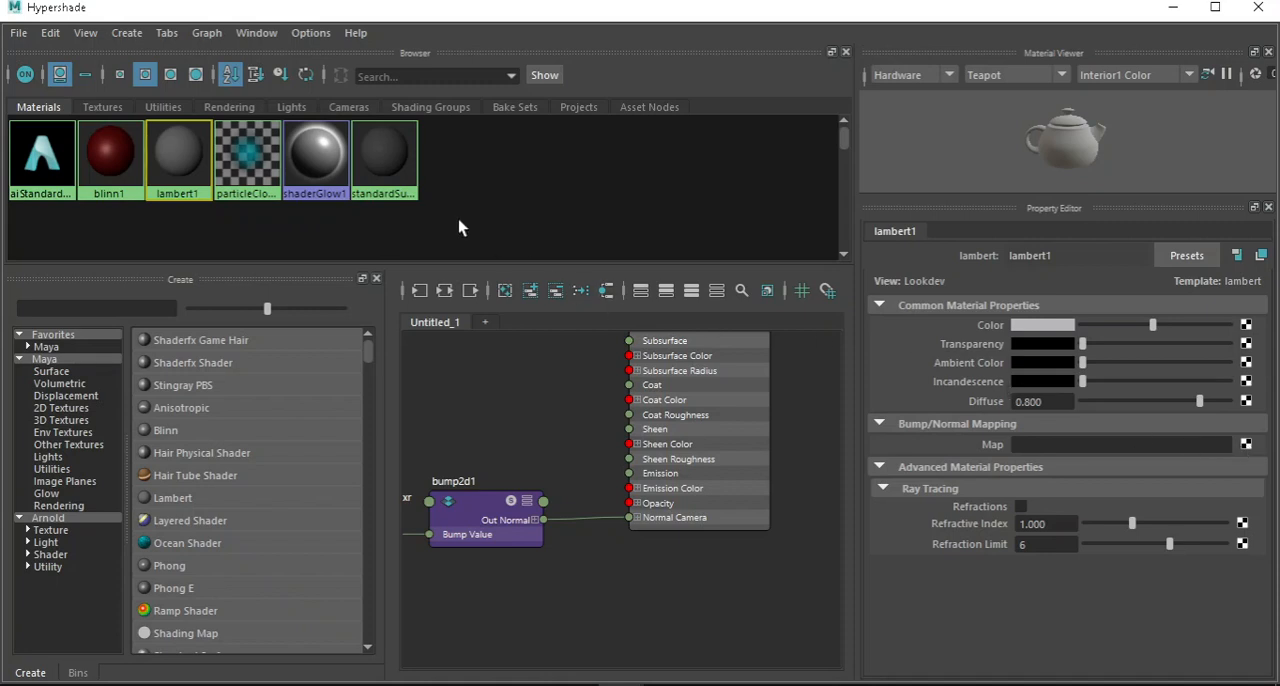
Review the complete aiStandardSurface1 network once more, from the color and roughness maps down to bump2d1.
scroll(667, 534, down, 2)
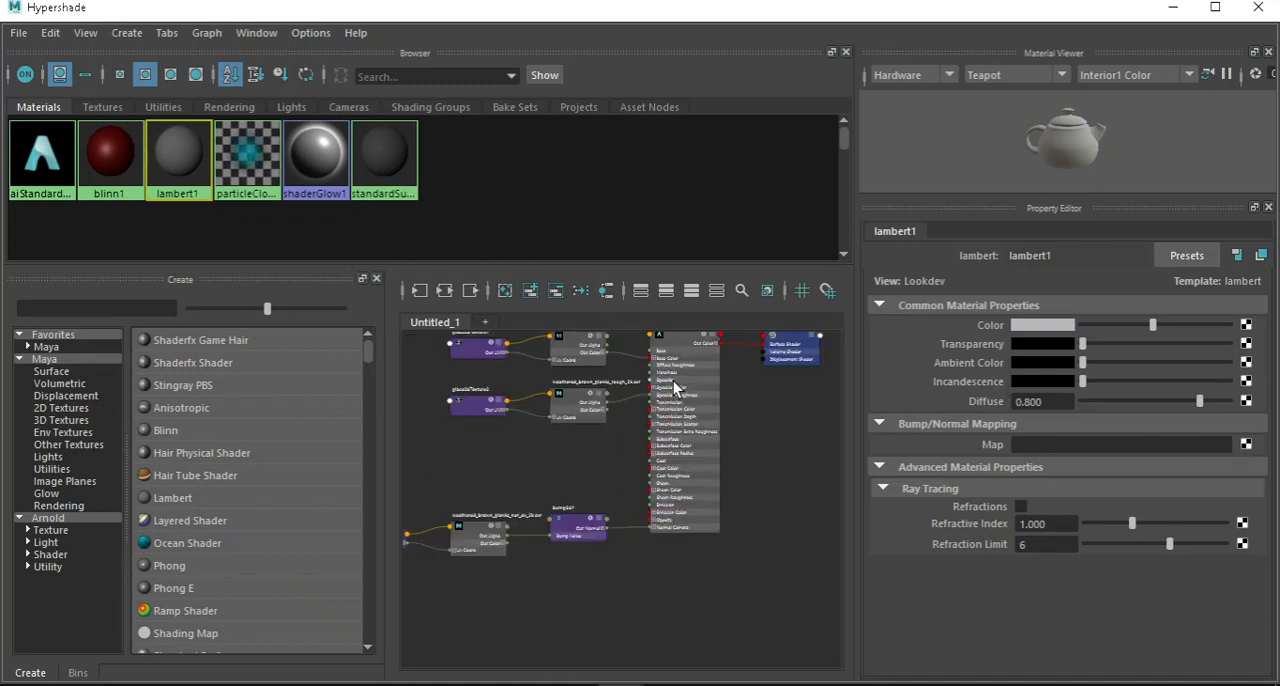
scroll(673, 382, down, 1)
scroll(656, 362, up, 2)
scroll(650, 546, down, 1)
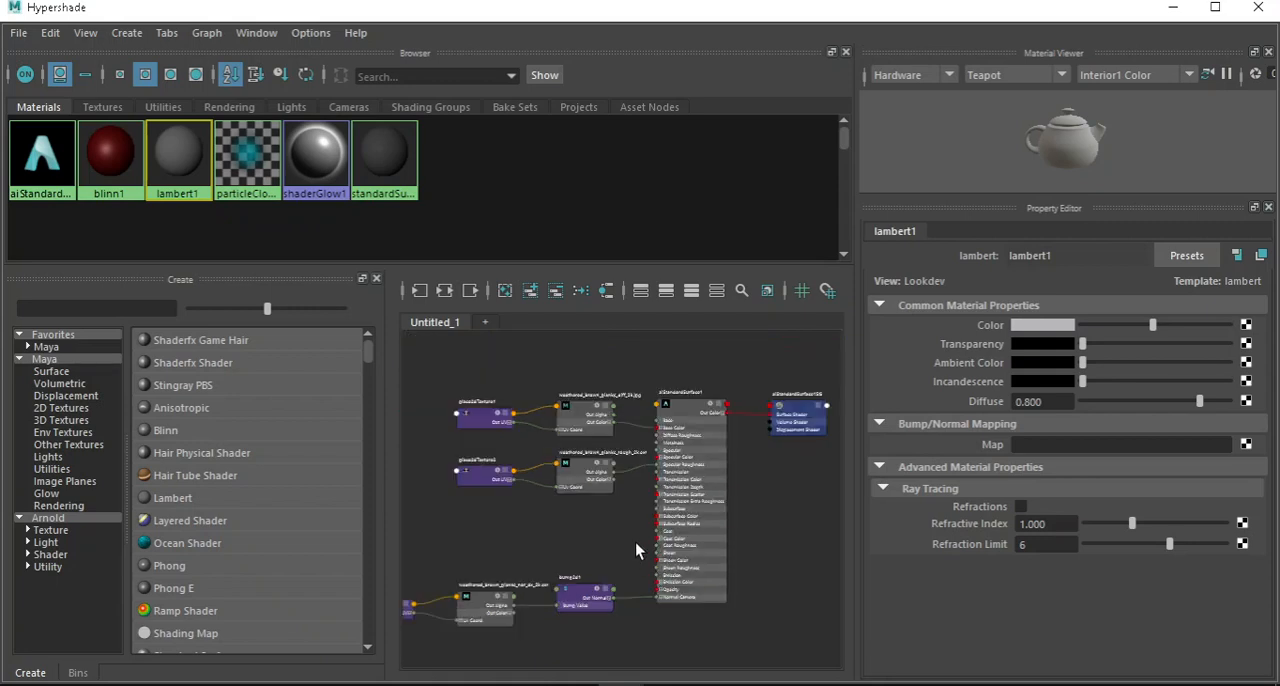
scroll(633, 528, up, 1)
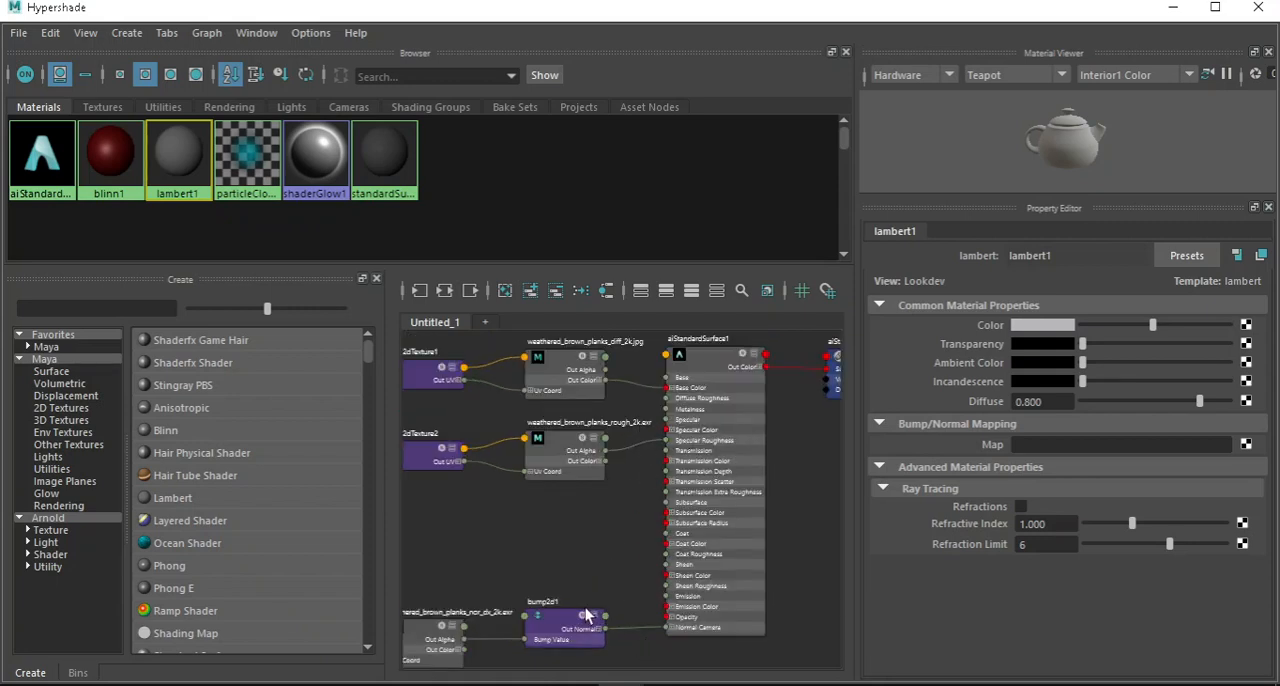
Minimize the Hypershade and apply an Automatic UV projection to the wooden cube.
click(1173, 8)
click(792, 360)
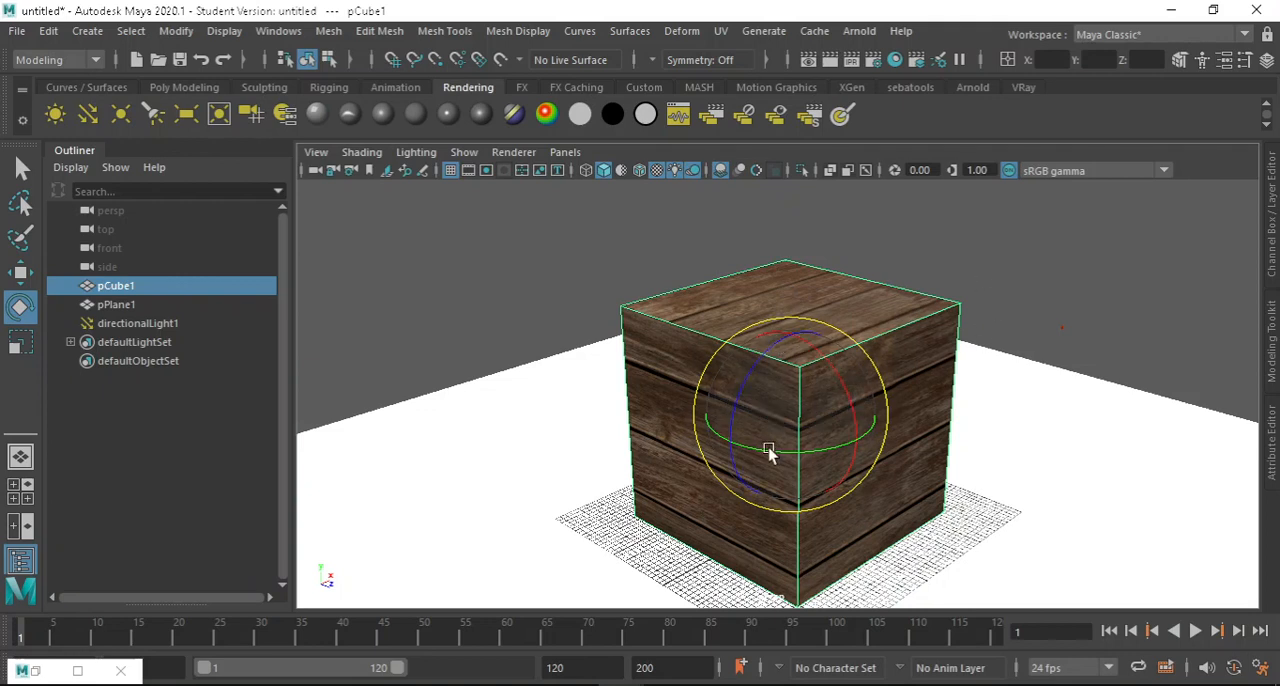
click(720, 31)
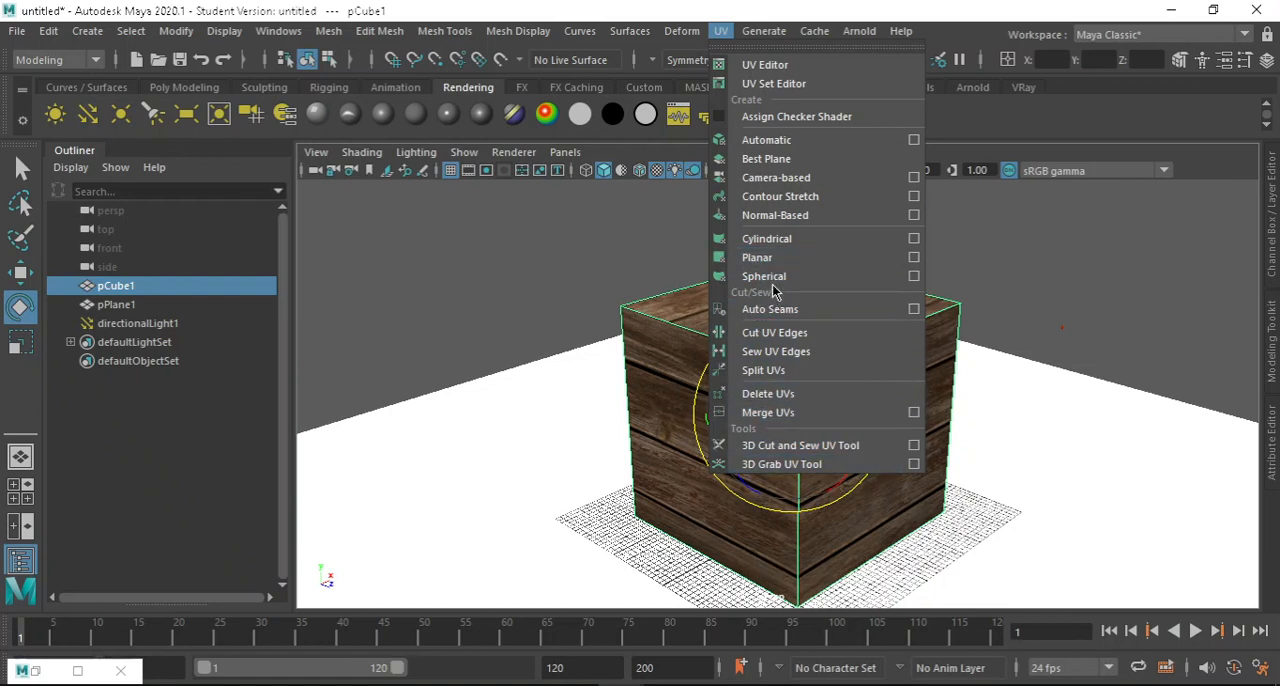
click(801, 140)
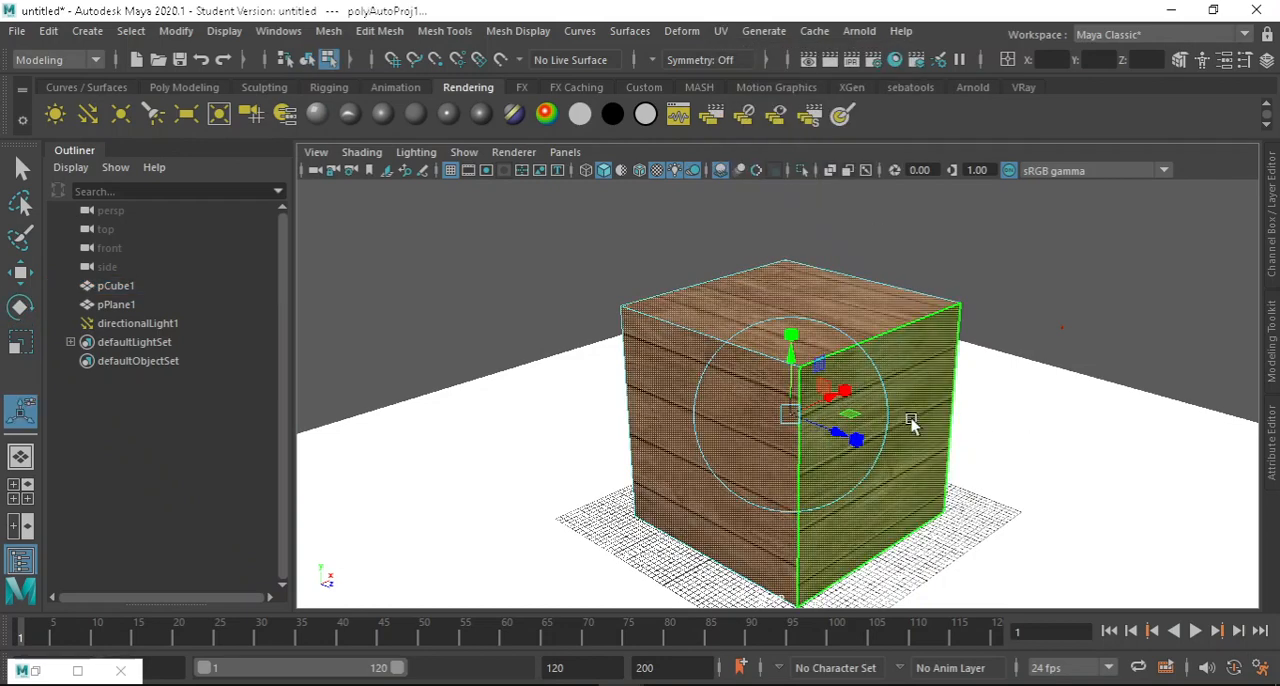
Examine the planks on the cube's reprojected faces and return the cube to object mode.
click(1060, 268)
scroll(915, 364, up, 5)
alt+drag(914, 369, 728, 316)
scroll(786, 357, down, 3)
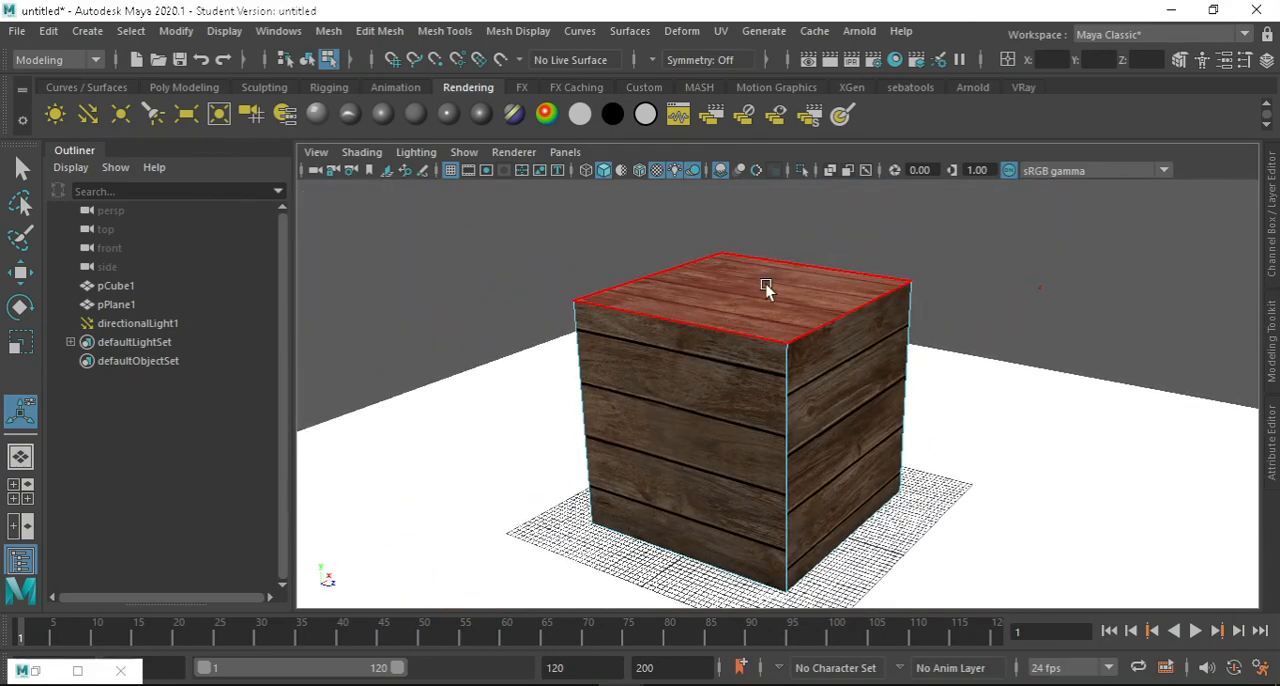
right_drag(763, 286, 858, 158)
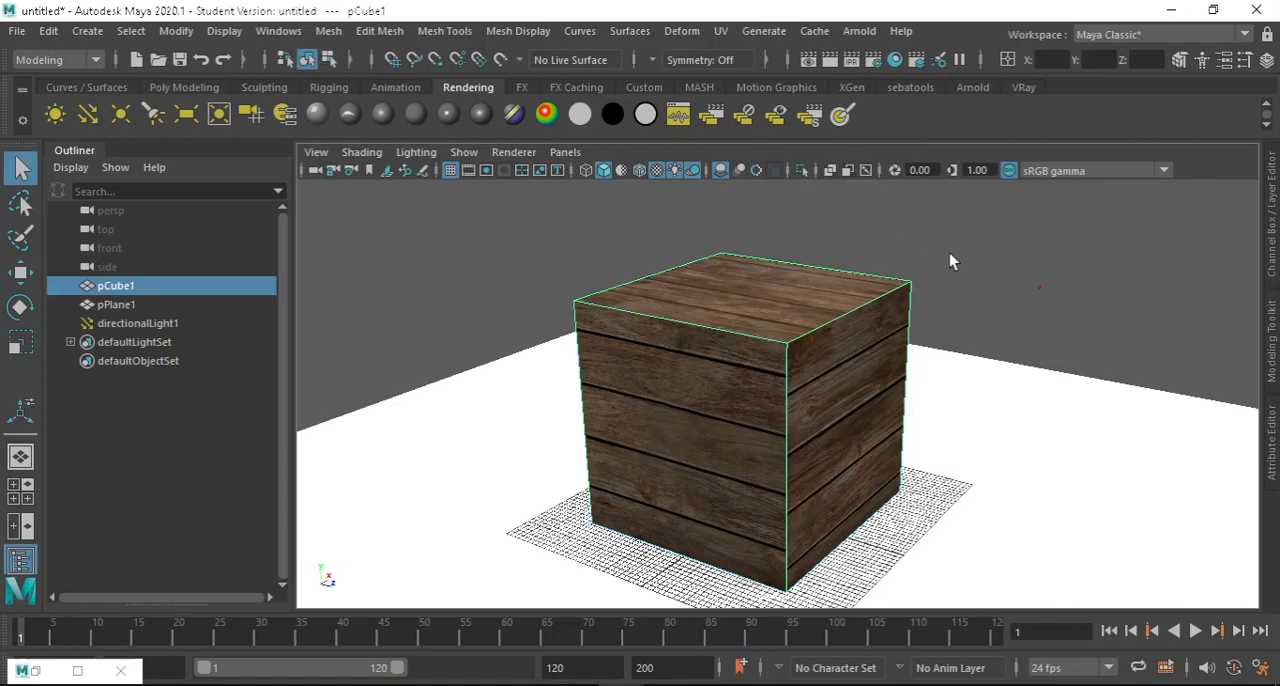
Create a polygon sphere, scale it up until it encloses the cube, and raise it above the ground plane.
click(196, 87)
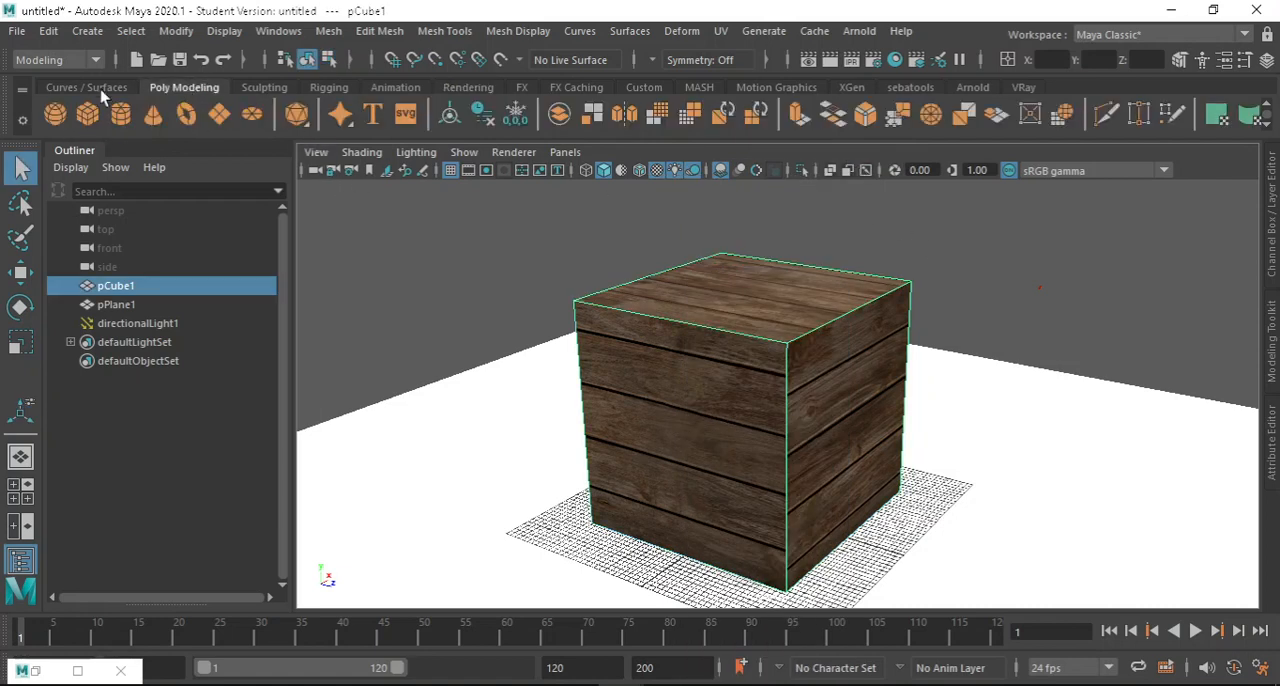
click(56, 116)
scroll(677, 320, down, 3)
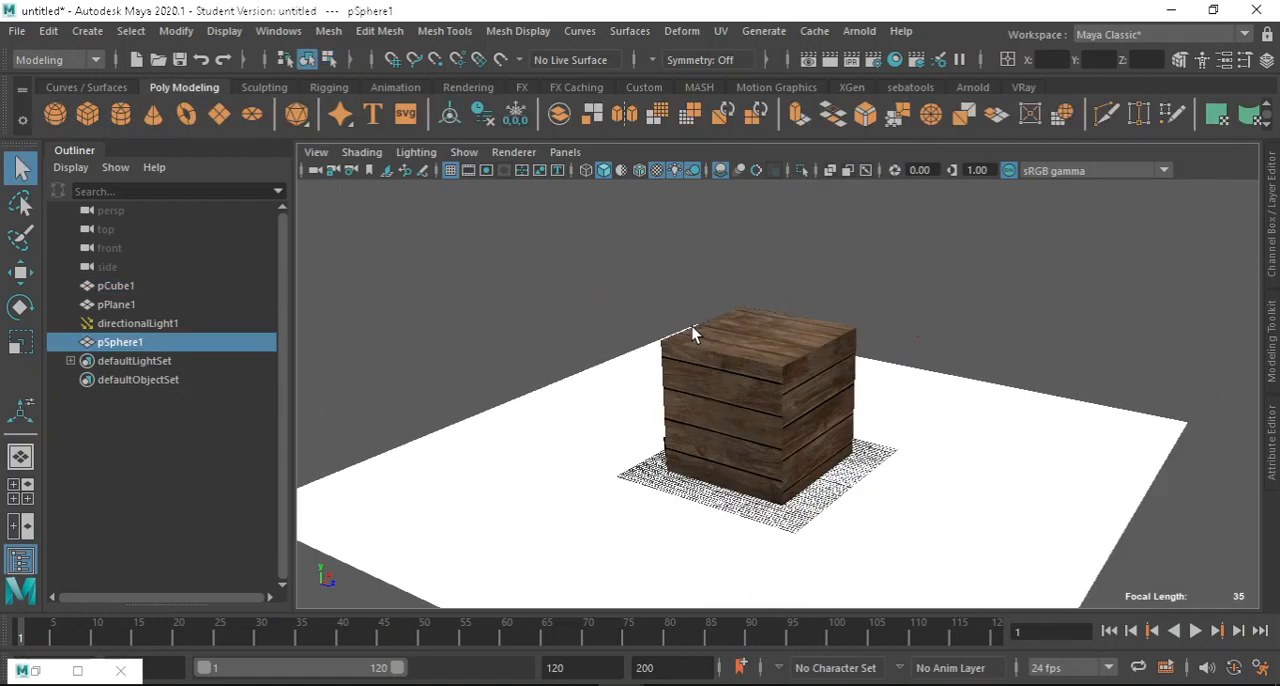
key(r)
drag(766, 466, 1110, 380)
scroll(778, 380, down, 2)
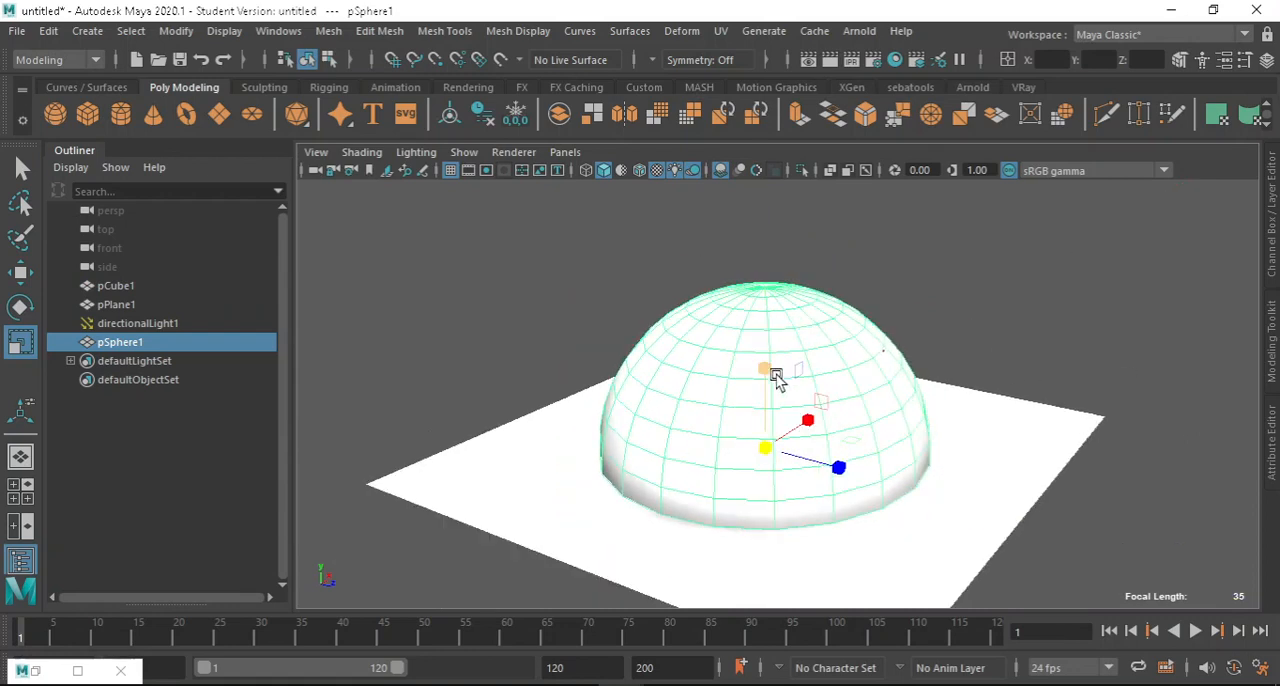
key(w)
drag(777, 366, 791, 251)
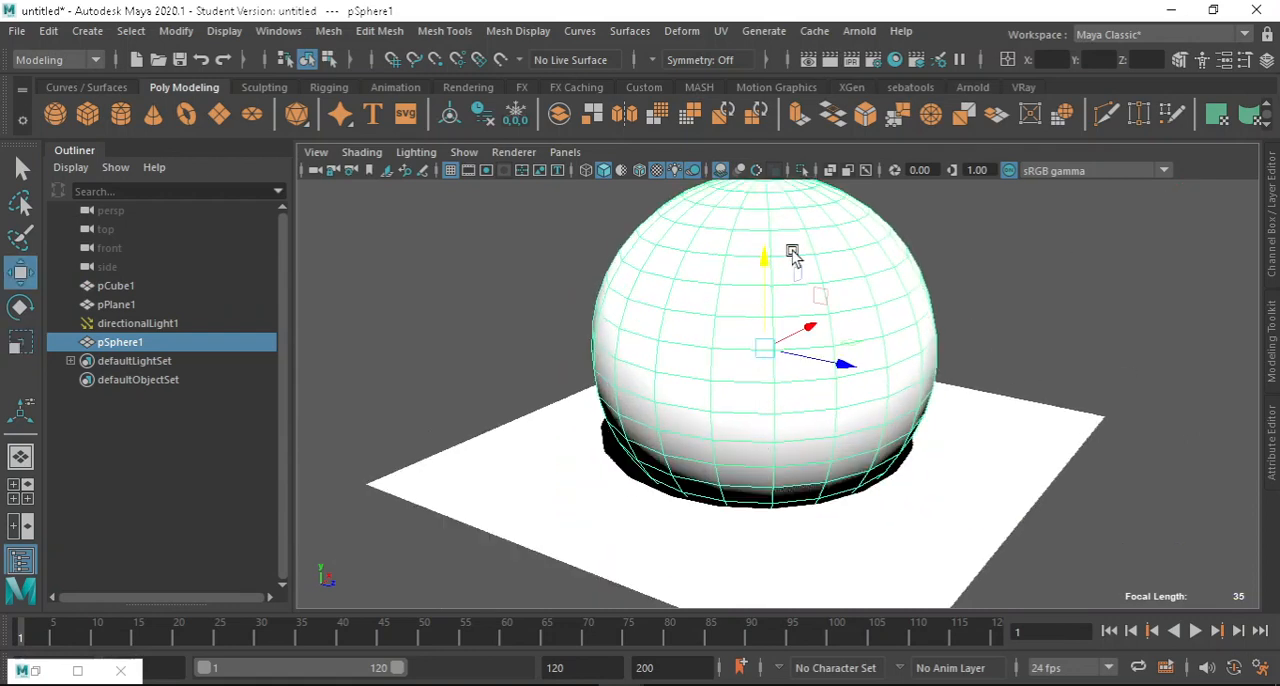
Assign the existing weathered brown planks material to the sphere and deselect it.
right_drag(786, 185, 985, 626)
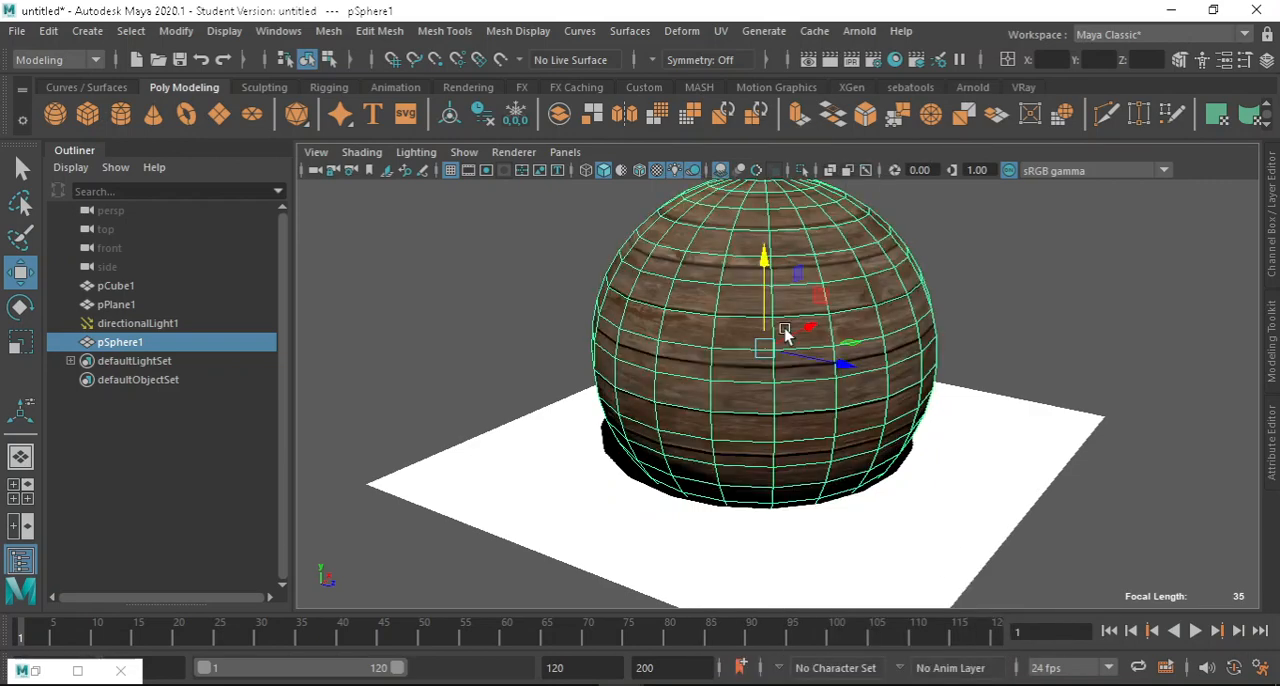
click(1052, 310)
Examine the wood texture and bump detail on the sphere from several angles and distances.
alt+drag(980, 329, 1058, 380)
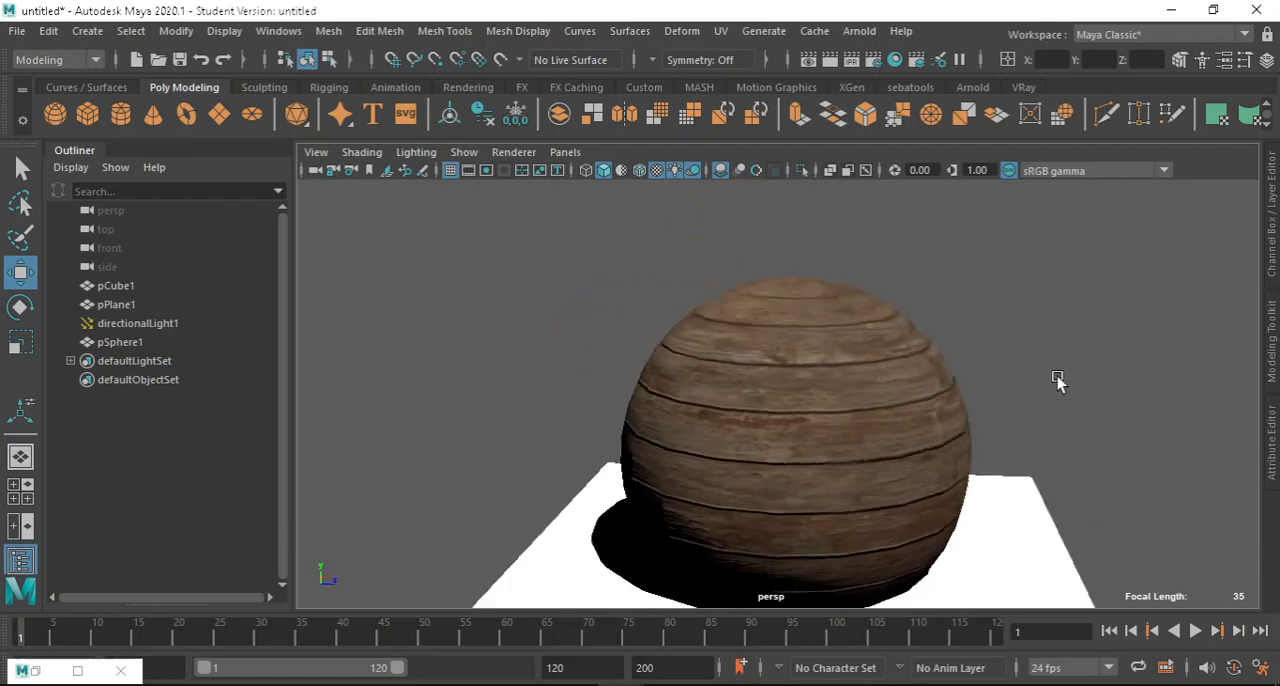
scroll(1058, 380, up, 6)
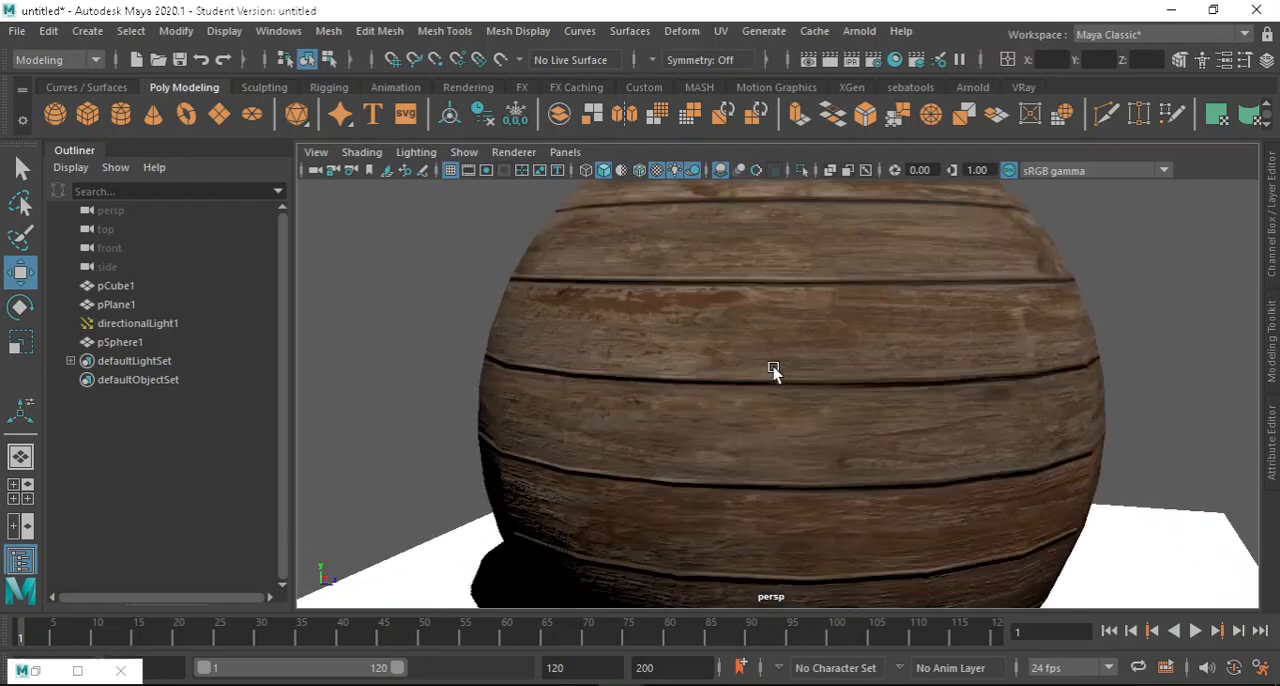
scroll(773, 370, up, 5)
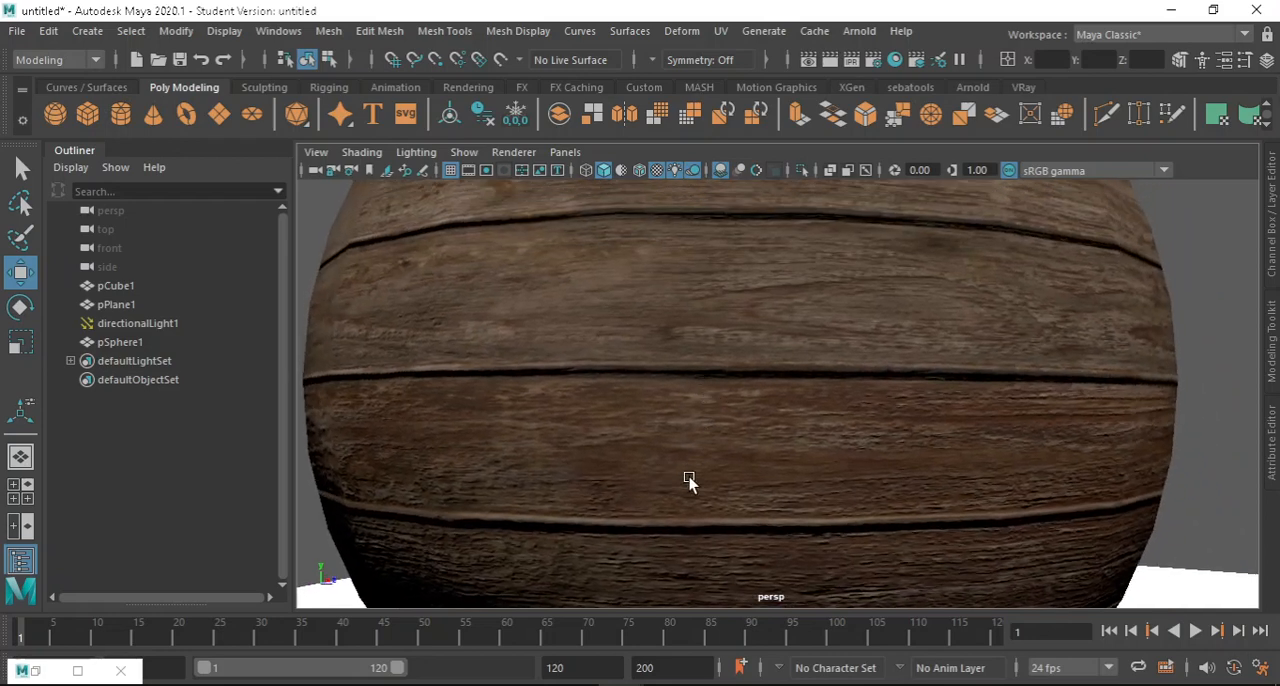
scroll(671, 441, down, 2)
scroll(795, 514, up, 2)
scroll(802, 440, down, 3)
alt+drag(960, 406, 946, 332)
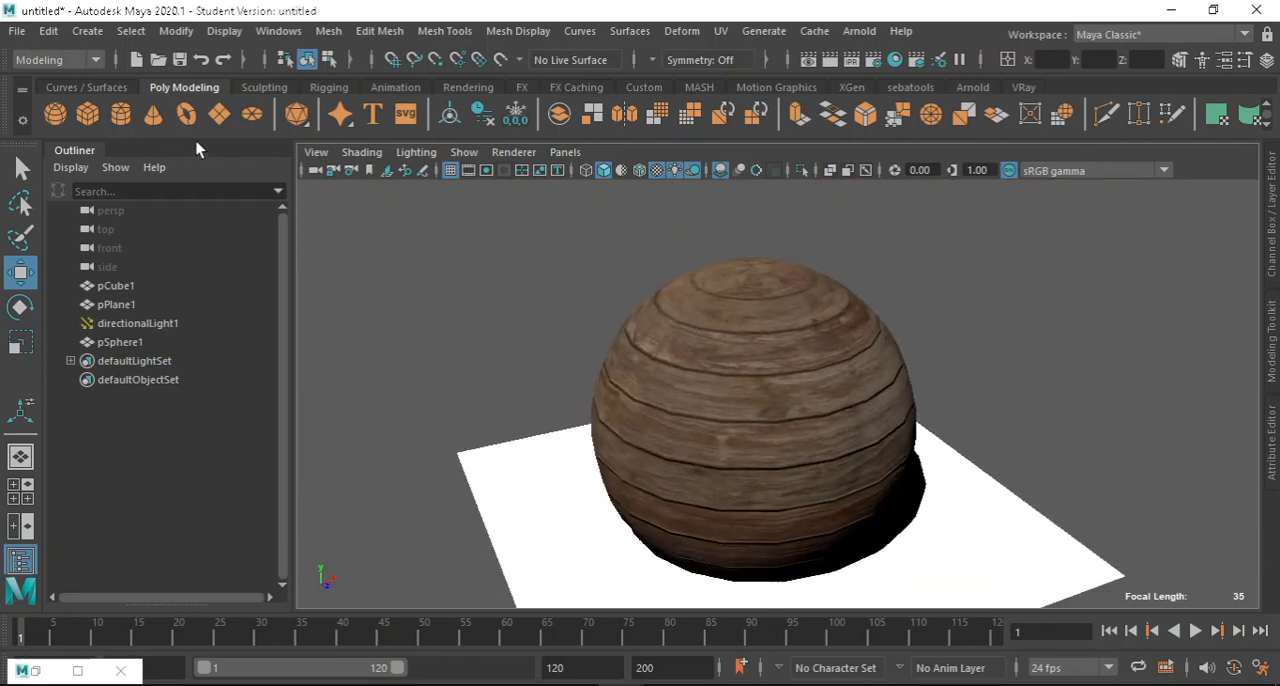
Create a polygon cylinder, scale it up until it encloses the sphere, and raise it above the ground plane.
scroll(695, 287, down, 2)
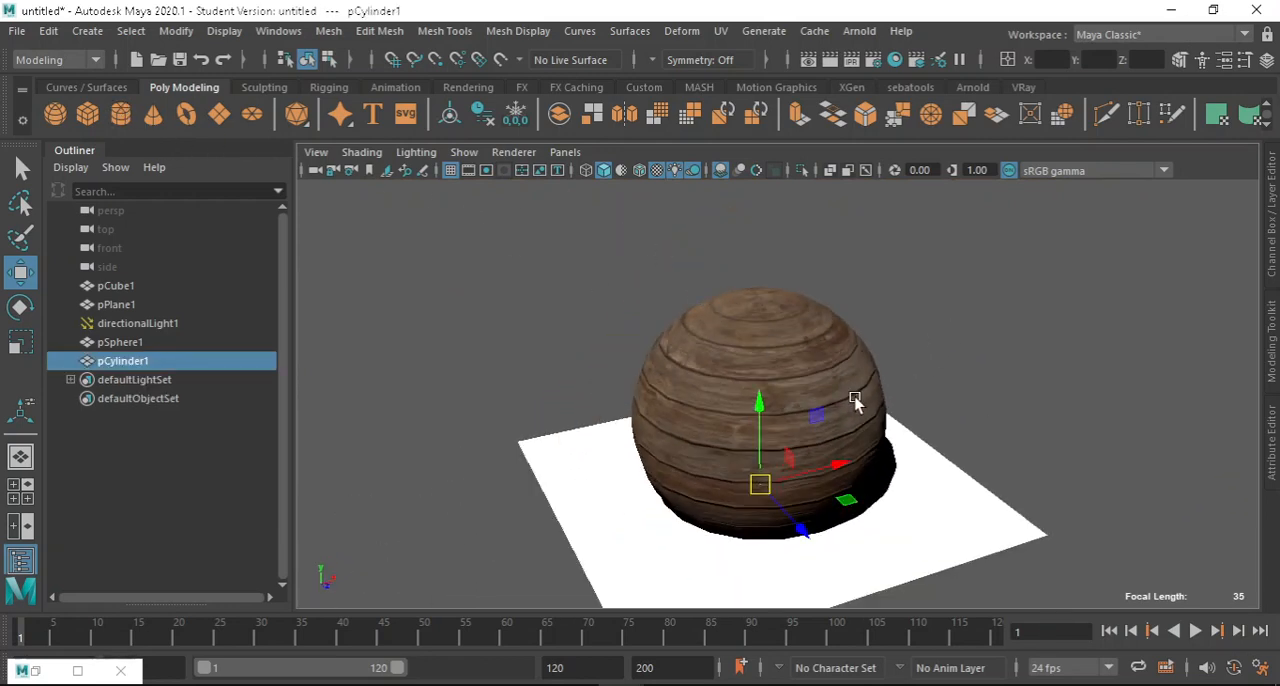
key(r)
drag(757, 485, 798, 461)
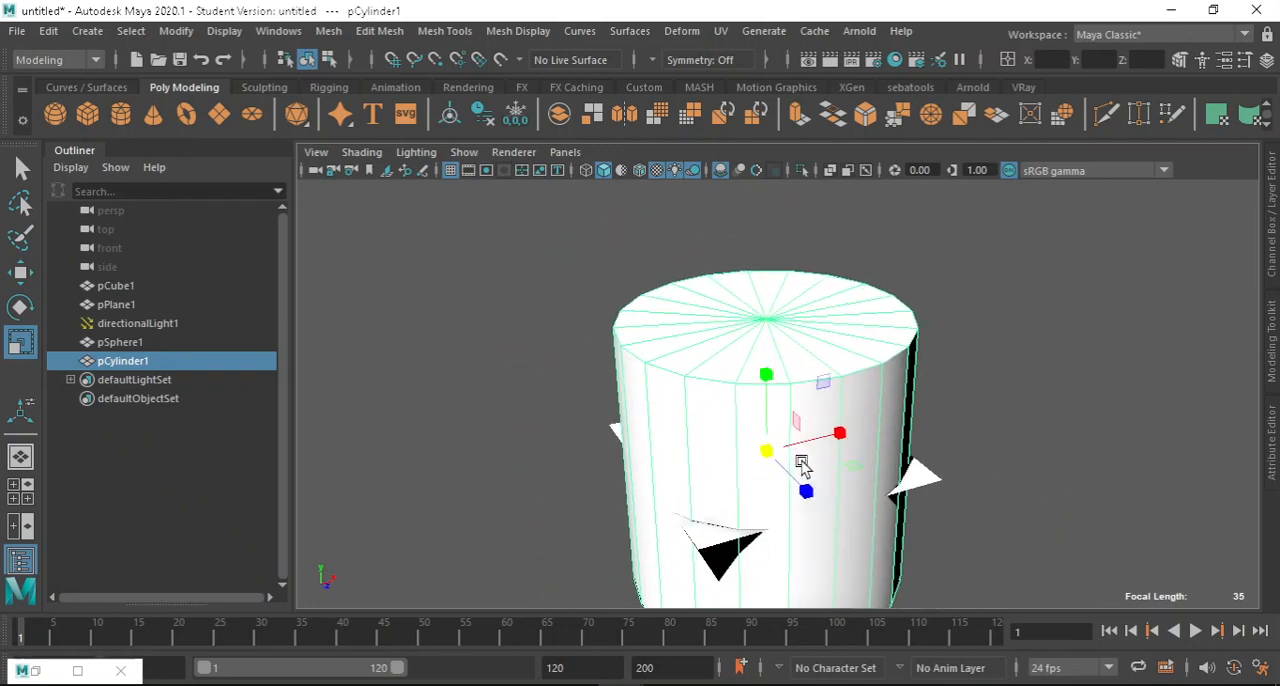
key(3)
key(1)
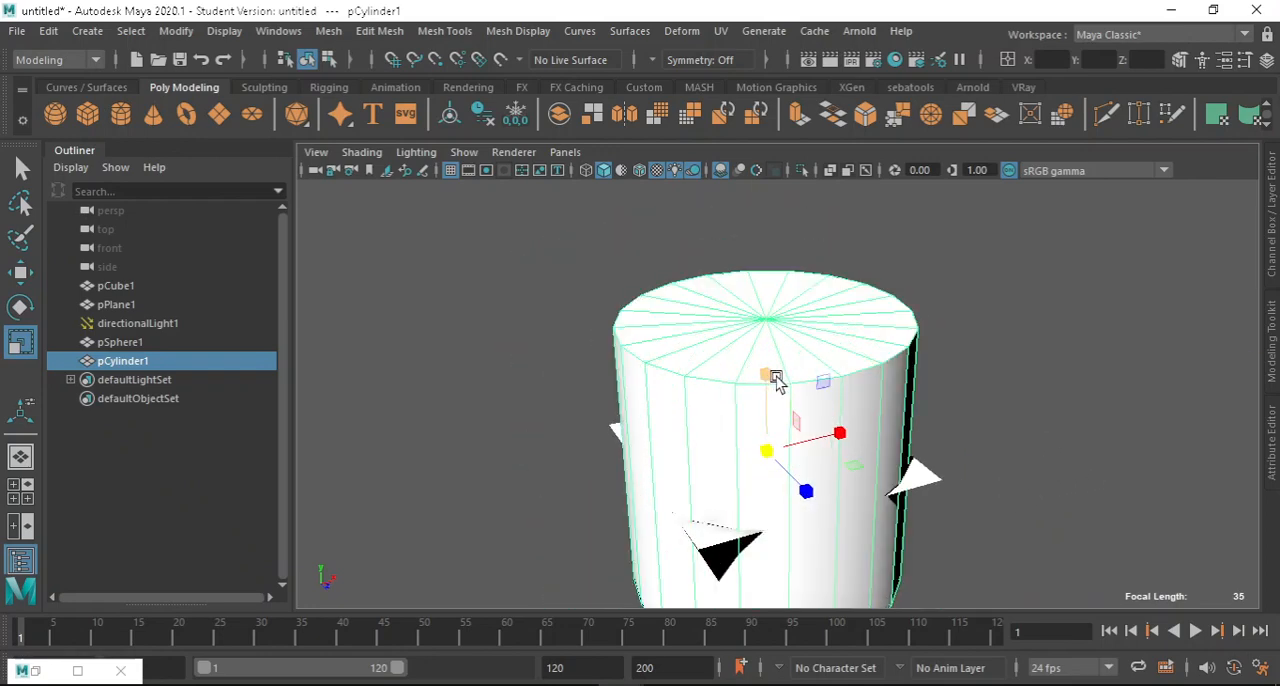
key(w)
drag(771, 377, 775, 265)
Assign the existing weathered brown planks material to the cylinder and deselect it.
right_drag(723, 251, 888, 633)
alt+drag(771, 423, 822, 340)
click(918, 390)
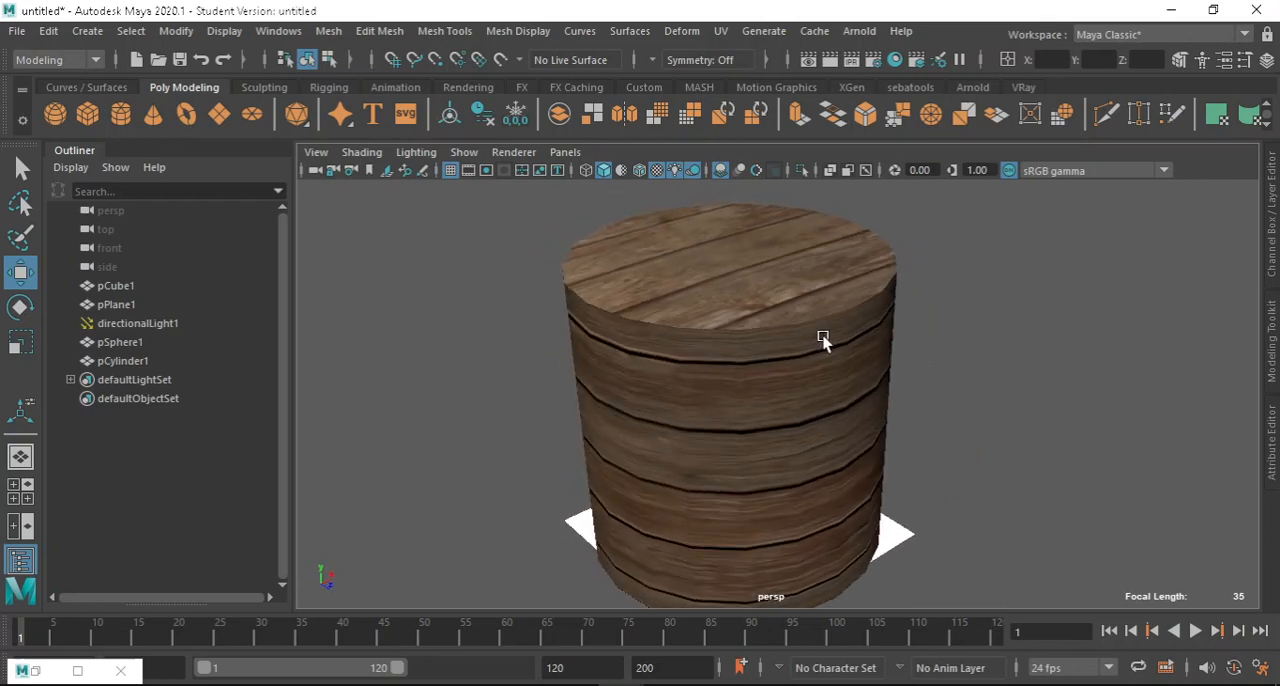
Apply a cylindrical UV projection to the cylinder and return it to object mode.
click(728, 225)
click(726, 31)
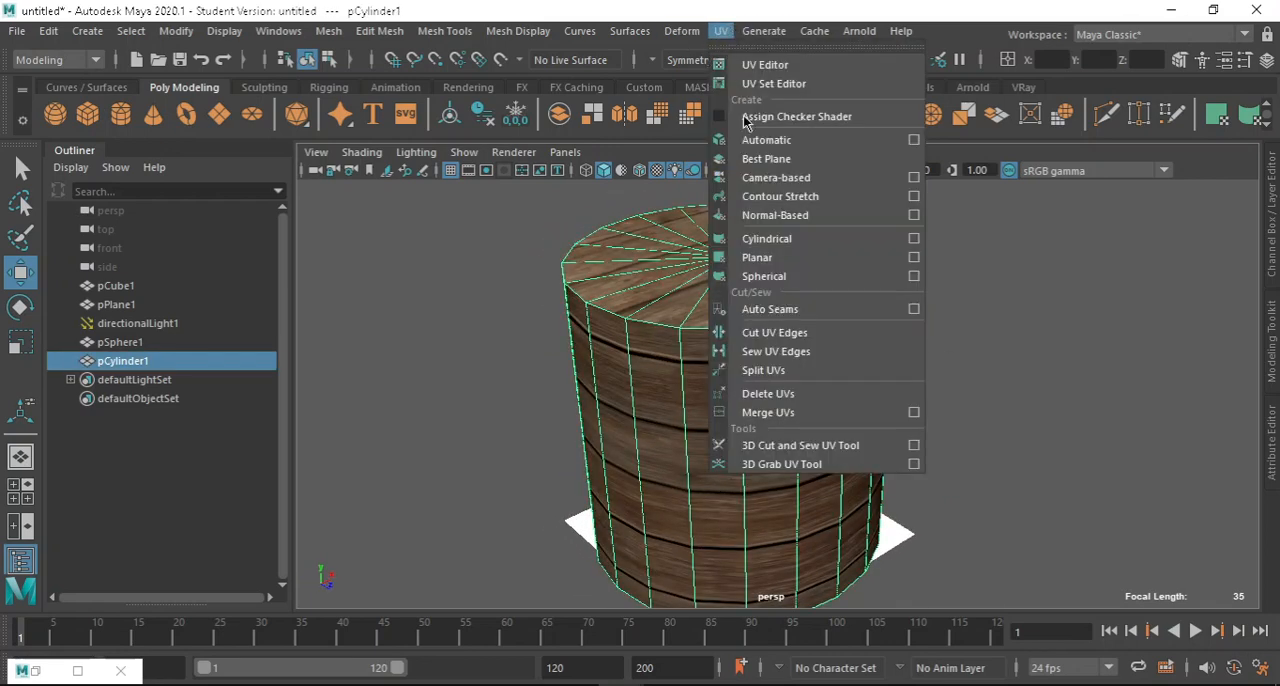
click(828, 240)
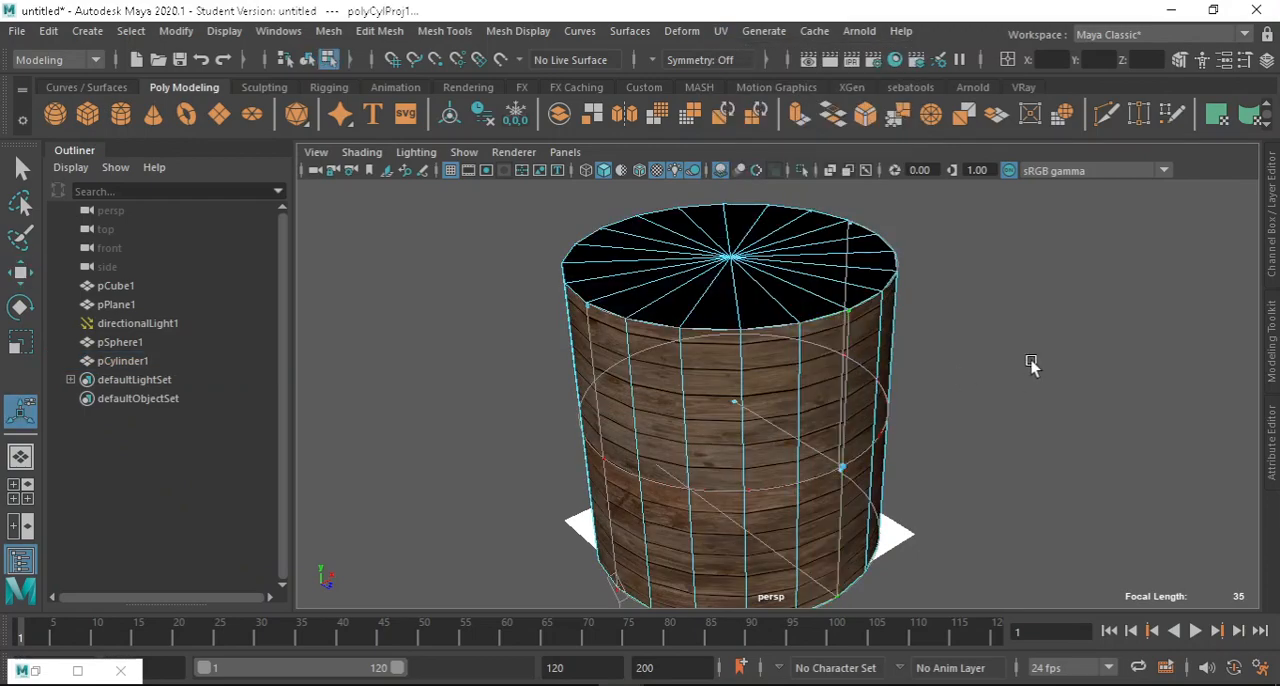
alt+drag(1031, 363, 1006, 326)
scroll(660, 274, up, 5)
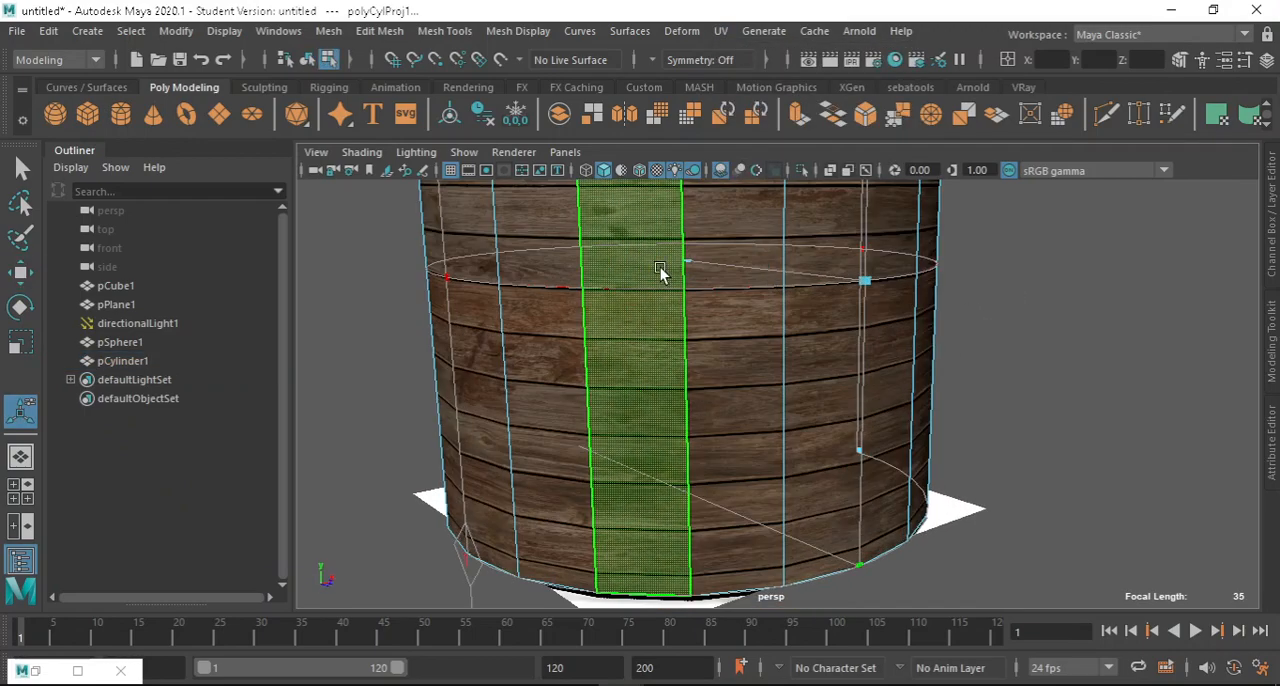
alt+middle_drag(838, 280, 874, 384)
click(1070, 368)
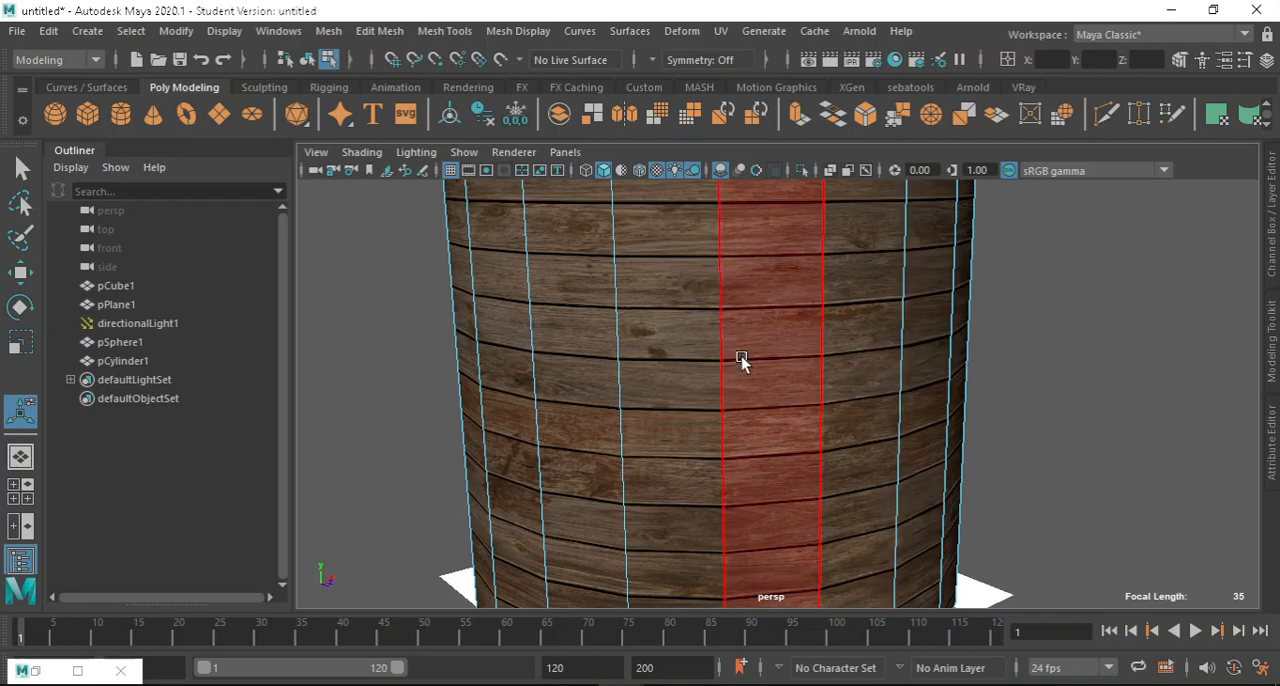
right_drag(753, 336, 836, 170)
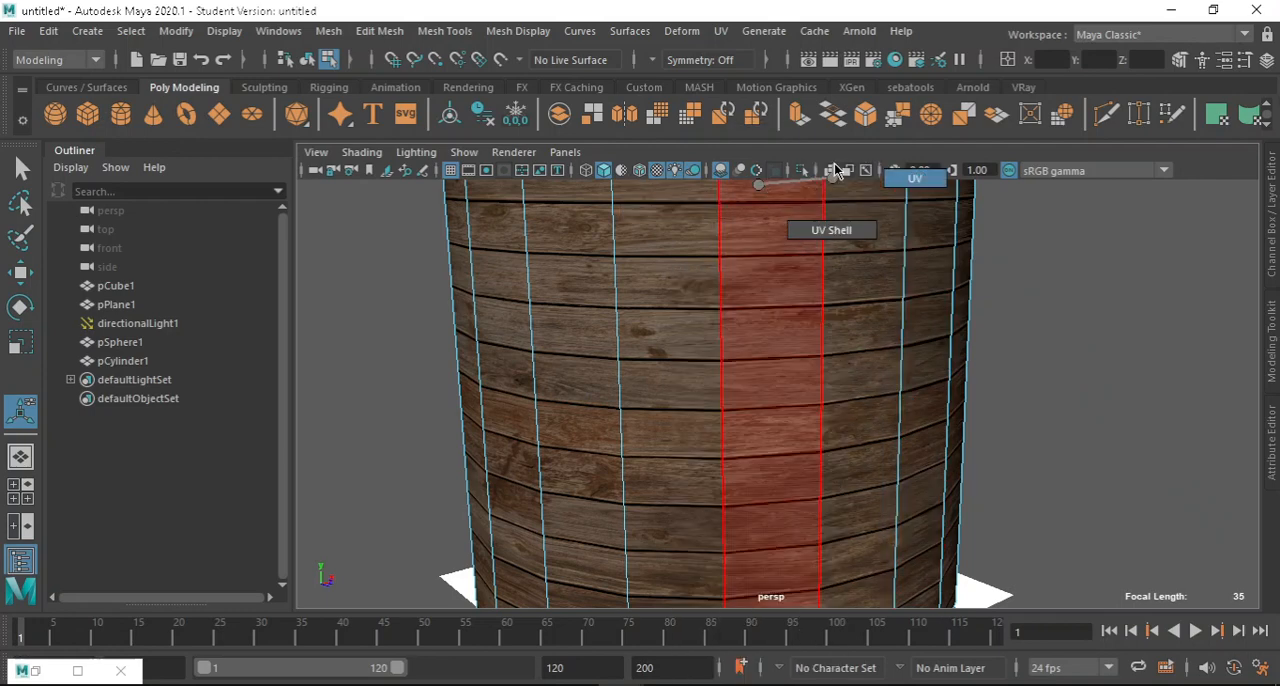
right_drag(757, 184, 812, 165)
click(1143, 305)
scroll(880, 399, down, 5)
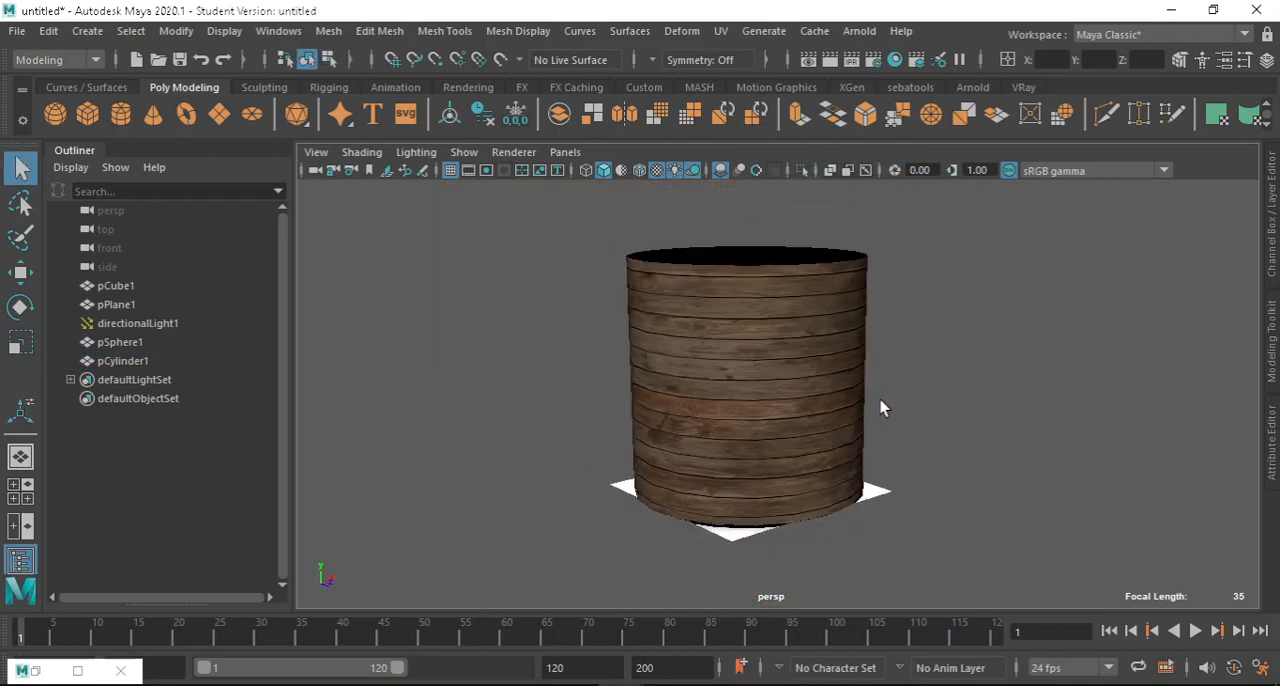
Examine how the reprojected planks wrap around the cylinder's side and cap from several angles and distances.
alt+middle_drag(837, 388, 794, 430)
alt+drag(794, 430, 581, 388)
scroll(740, 389, up, 3)
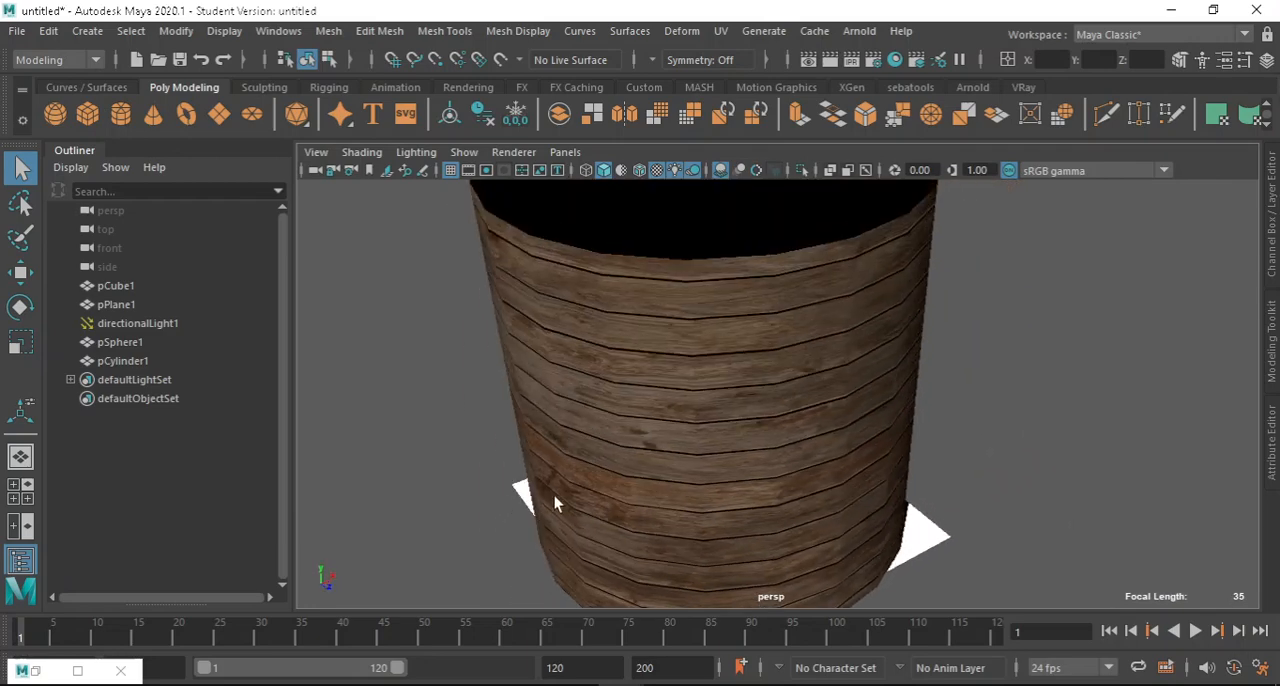
alt+drag(748, 440, 833, 466)
scroll(820, 392, up, 4)
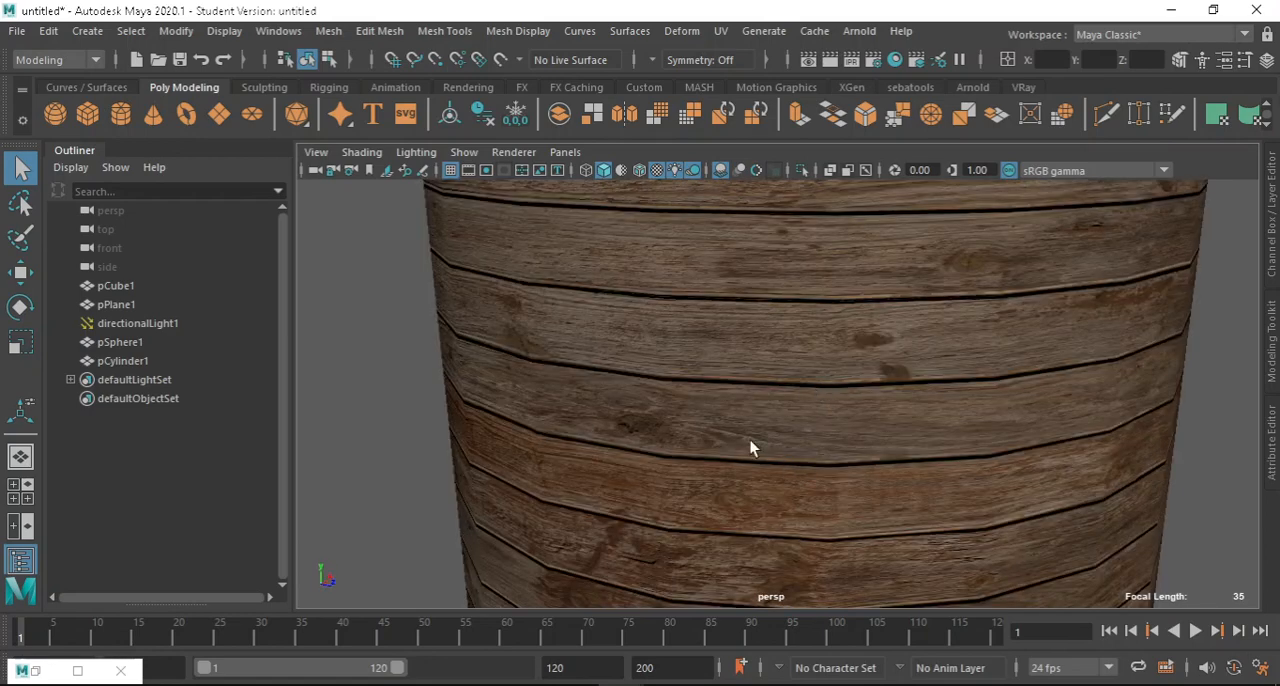
scroll(862, 346, down, 3)
click(897, 350)
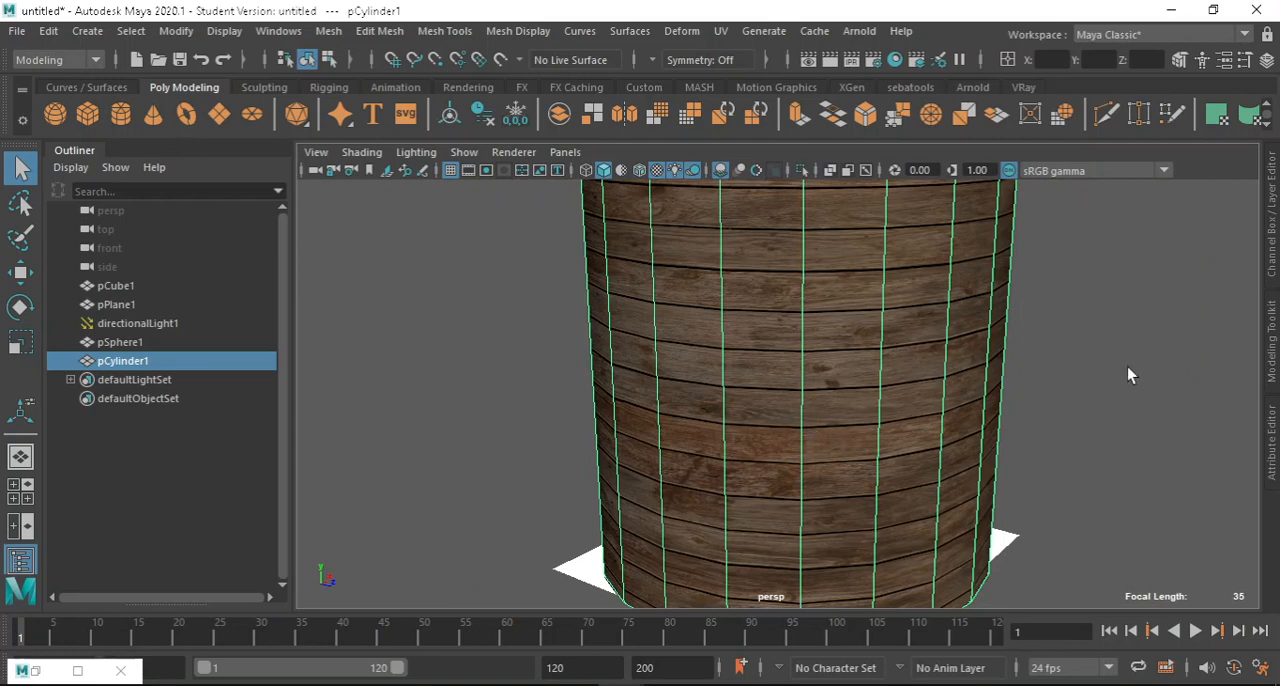
click(1082, 367)
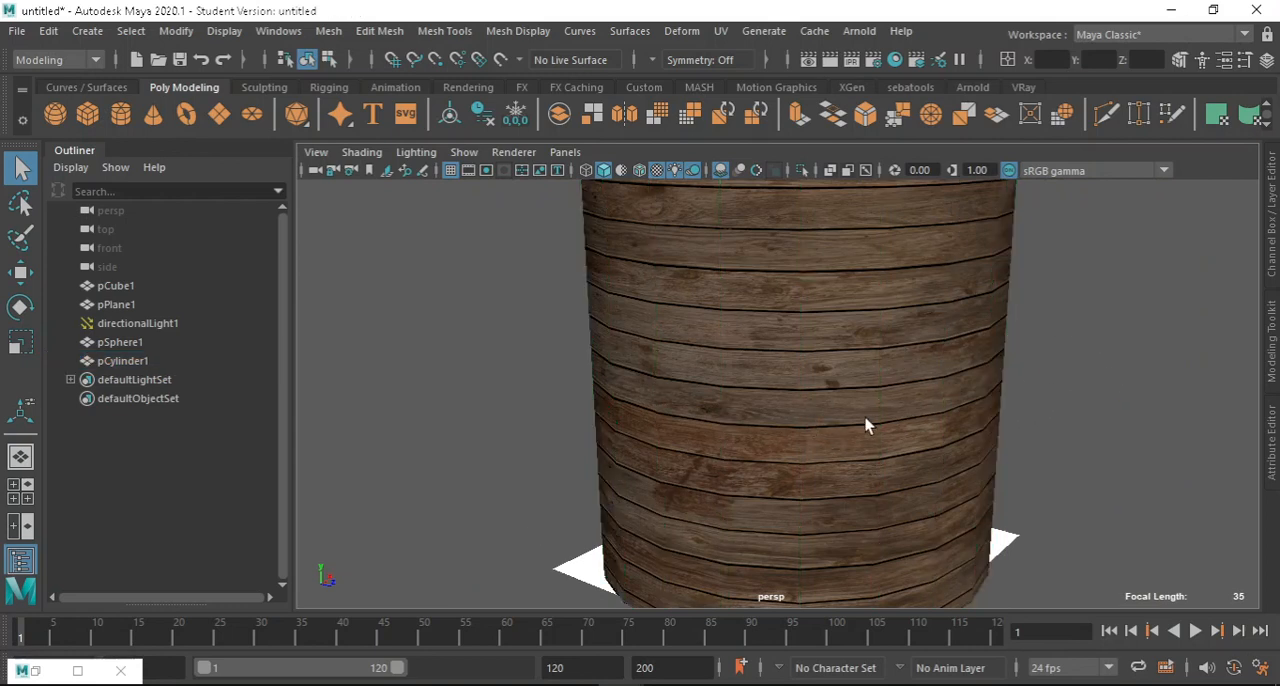